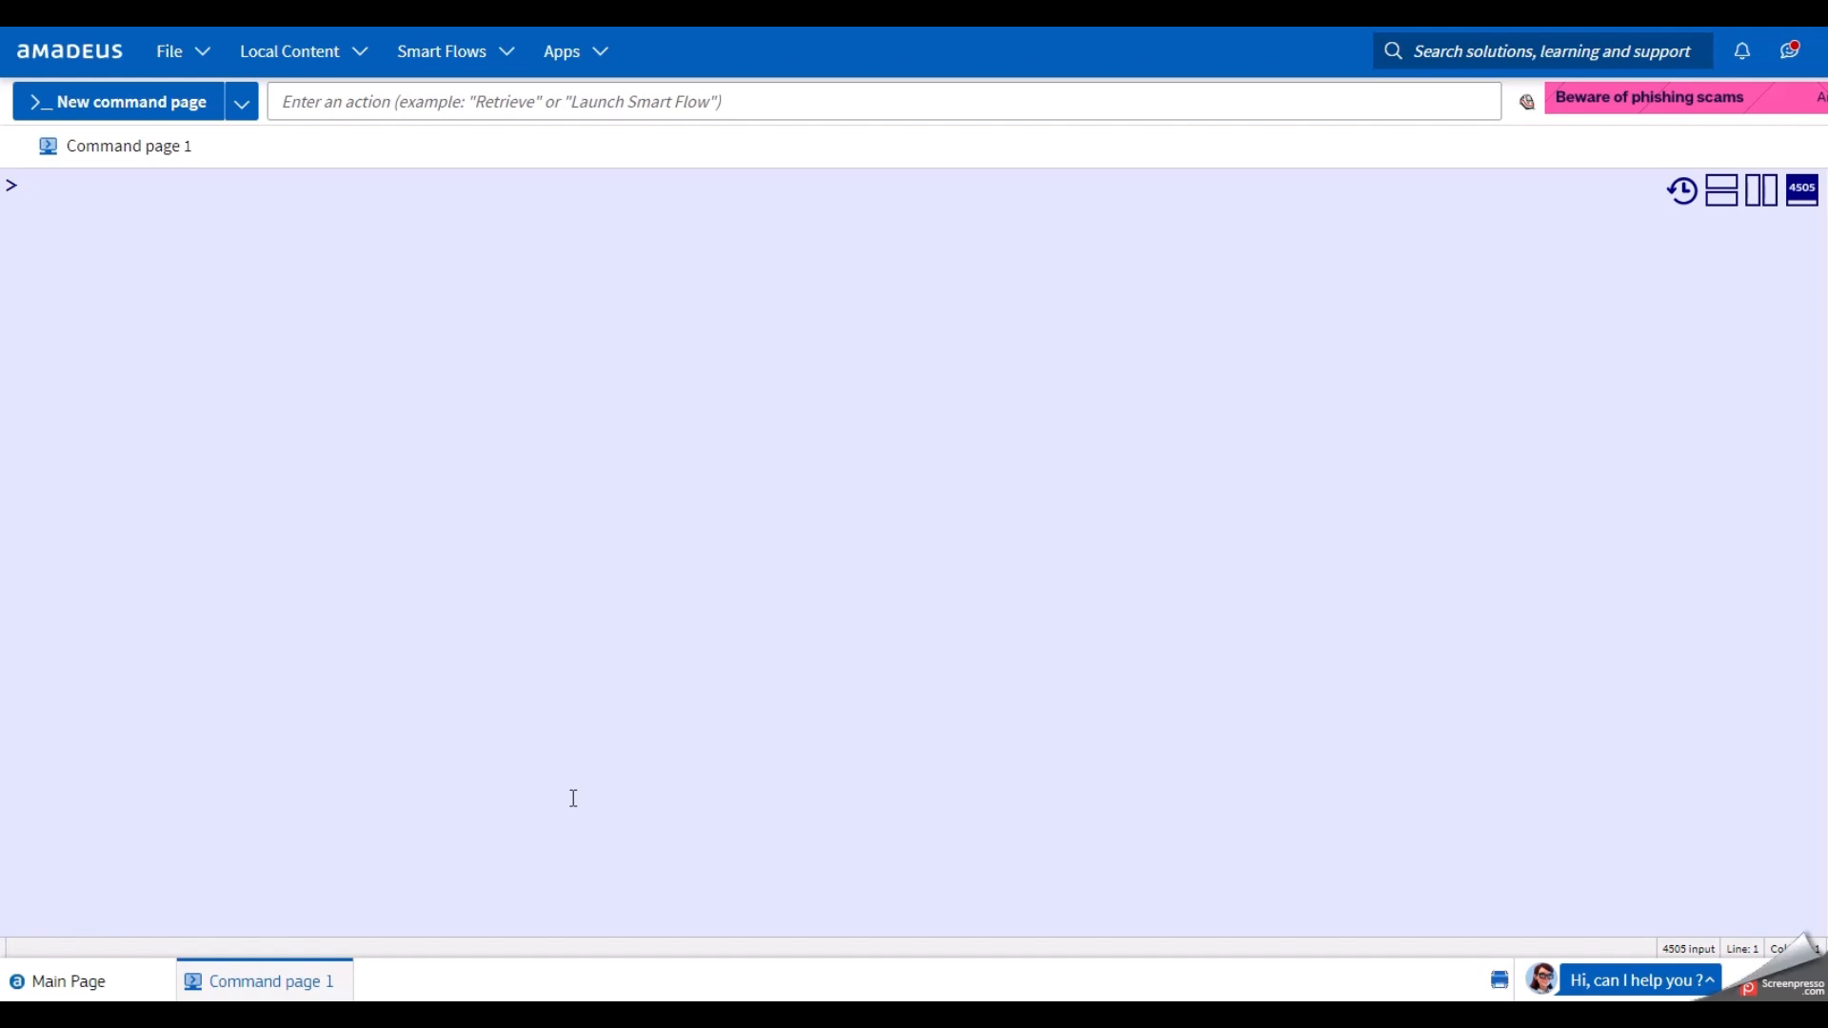
Retrieve the booking by its record locator with RT, showing the ticketed Lufthansa Frankfurt–JFK round trip.
key("Return")
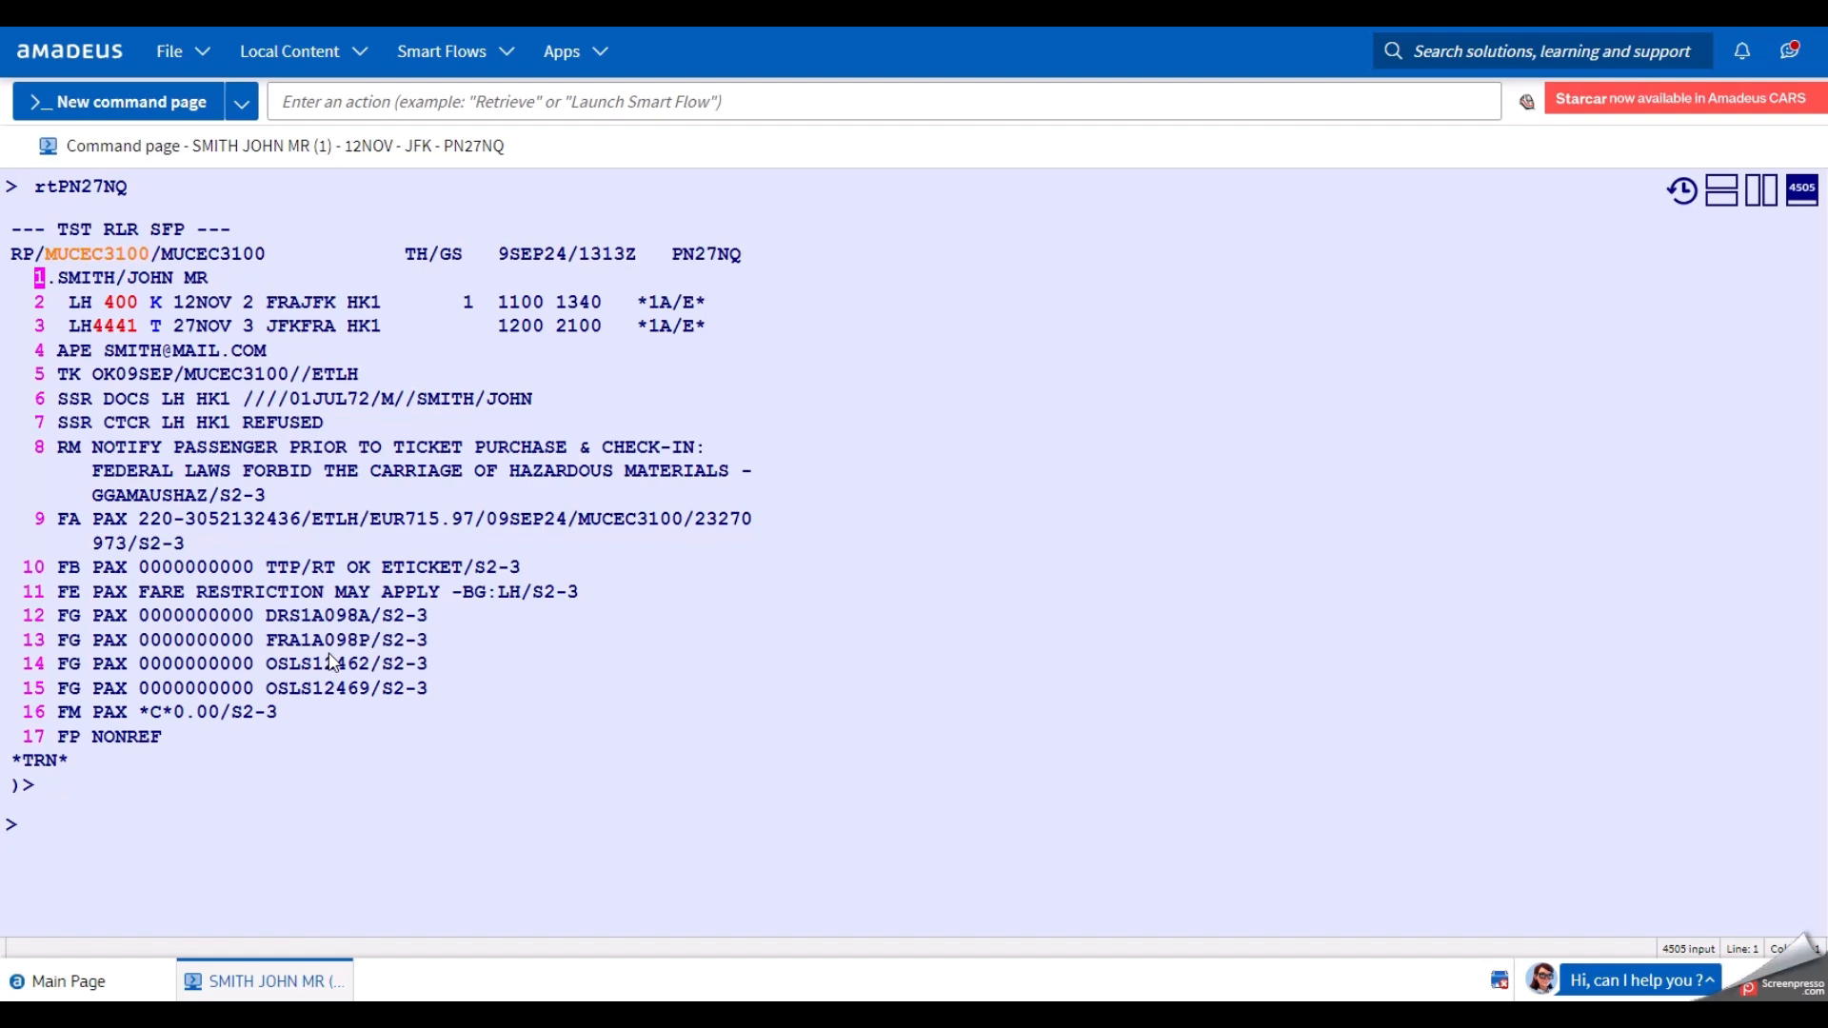
left_click(322, 837)
type("twd")
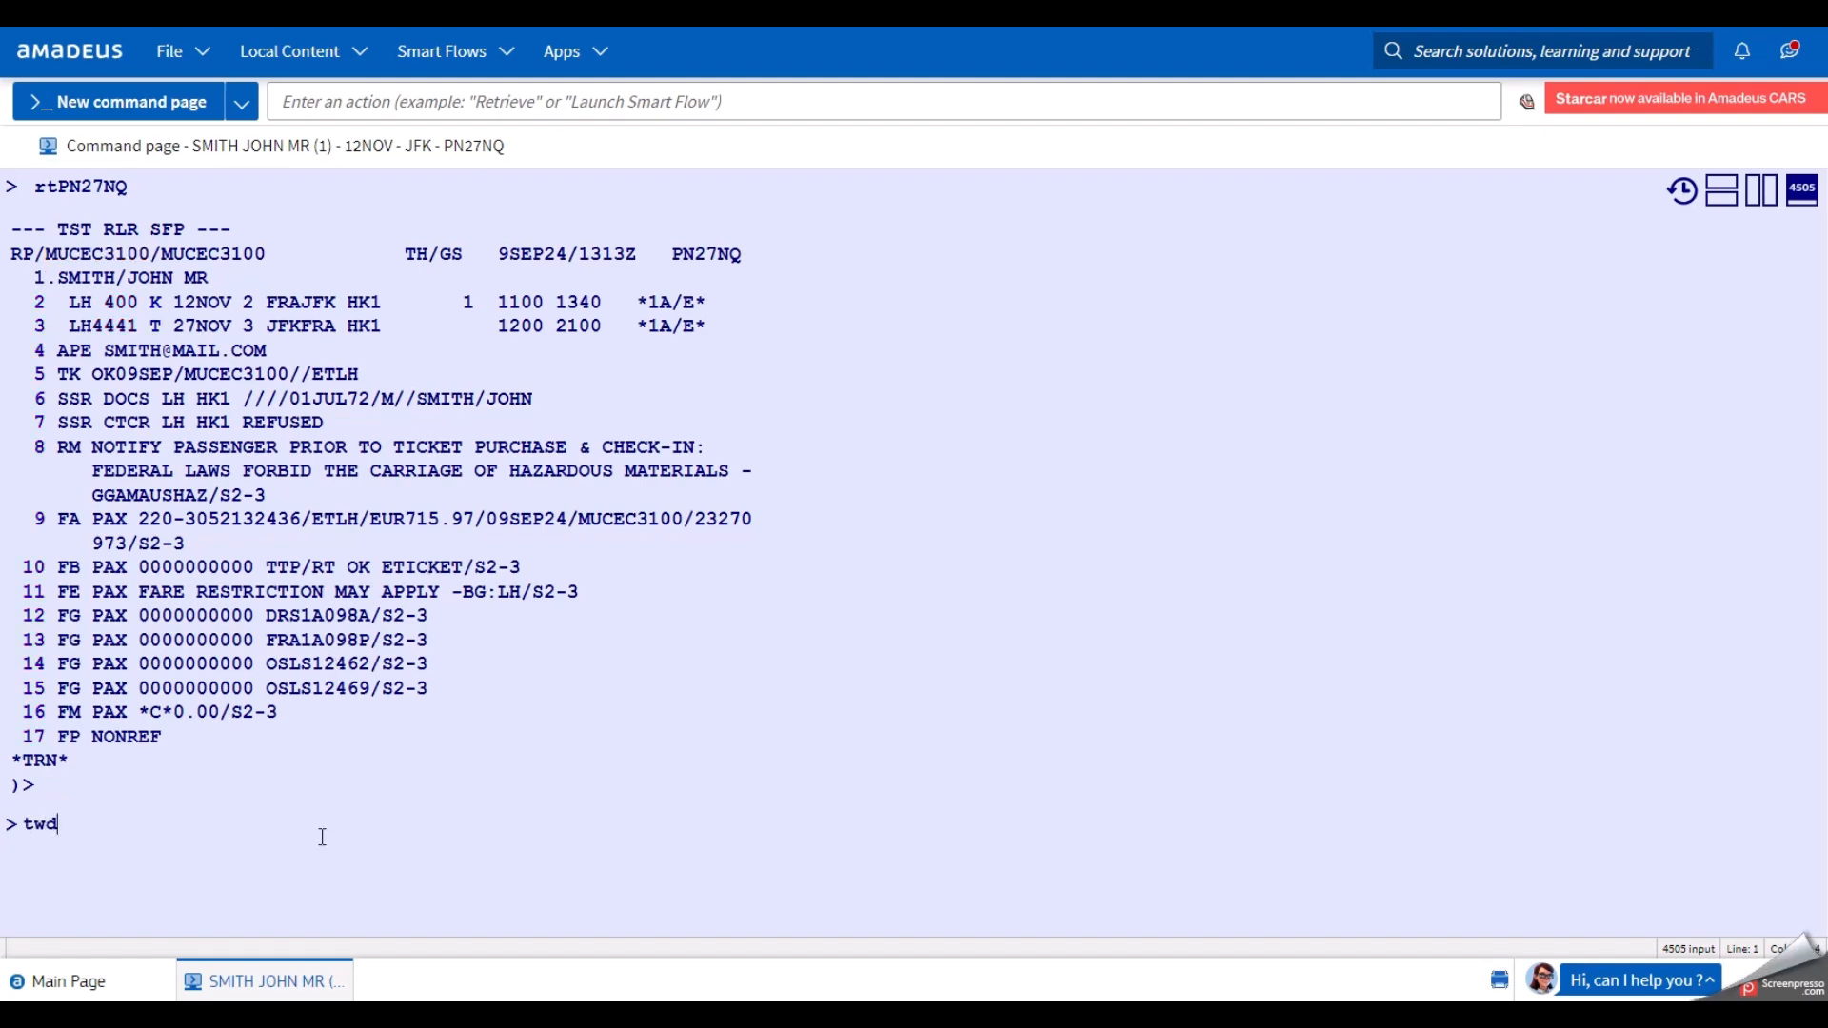
key("Return")
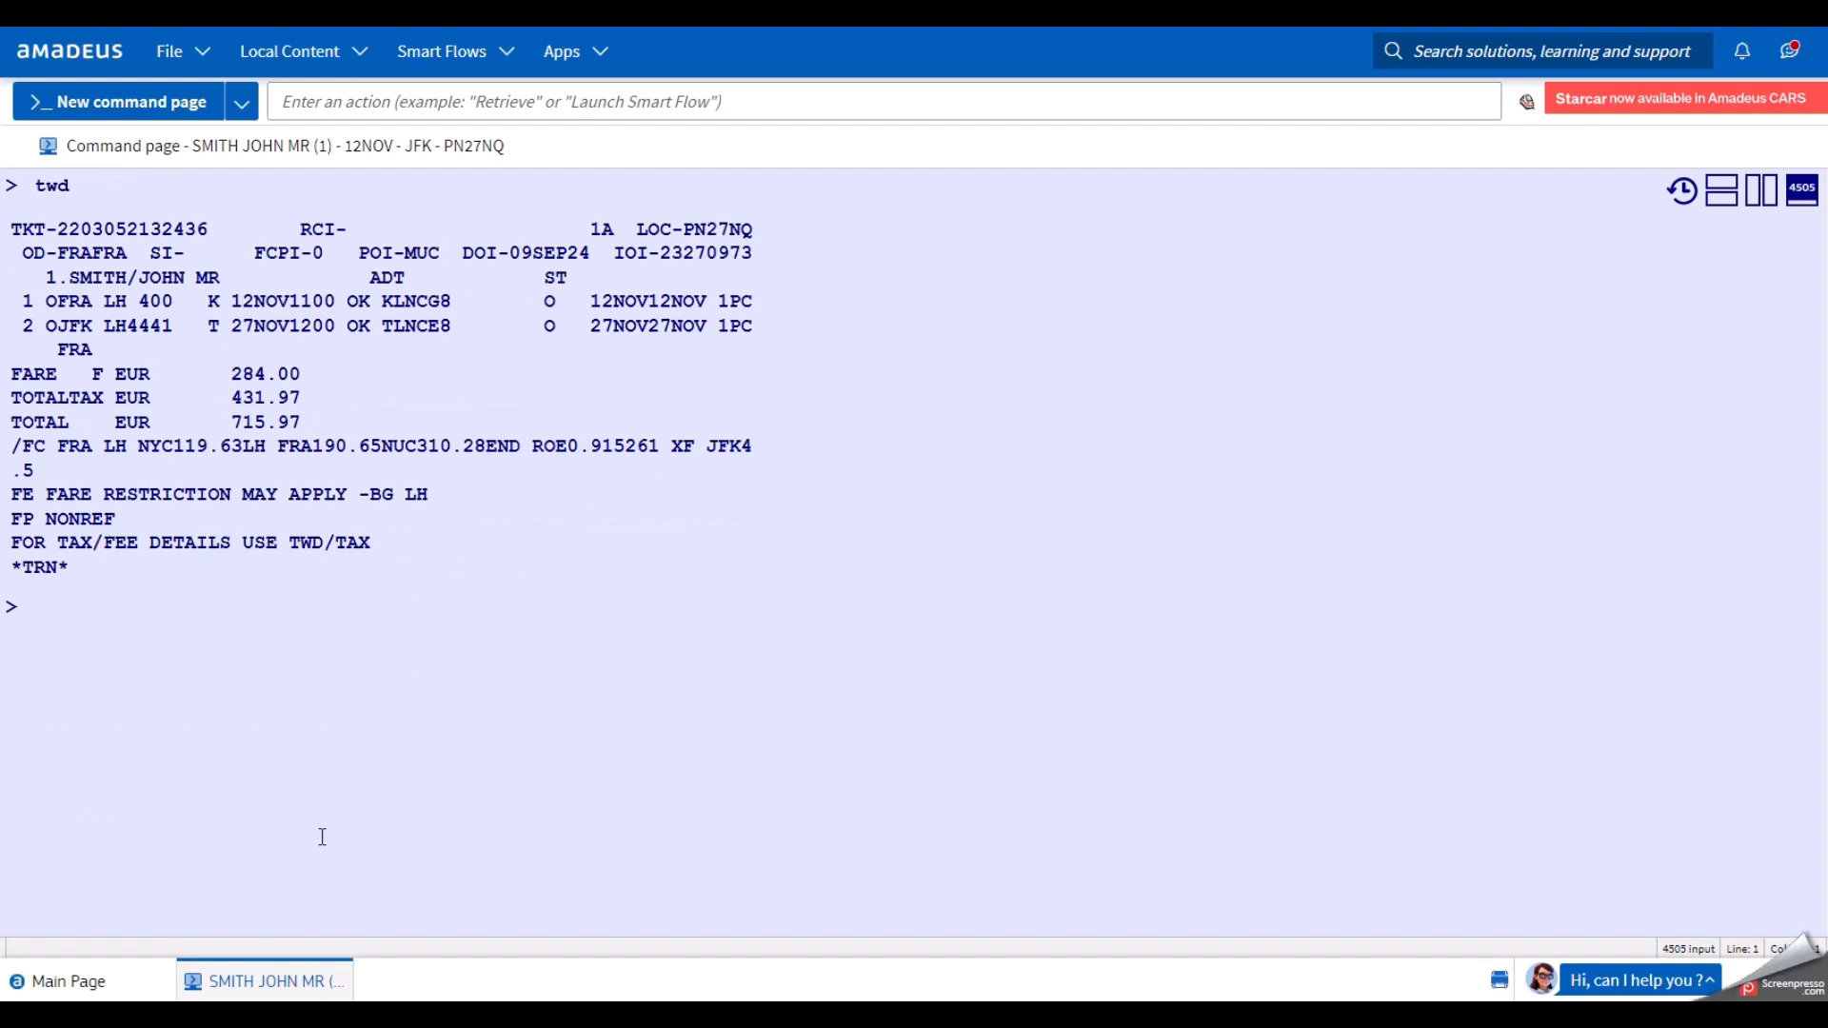
key("ctrl")
key("ctrl")
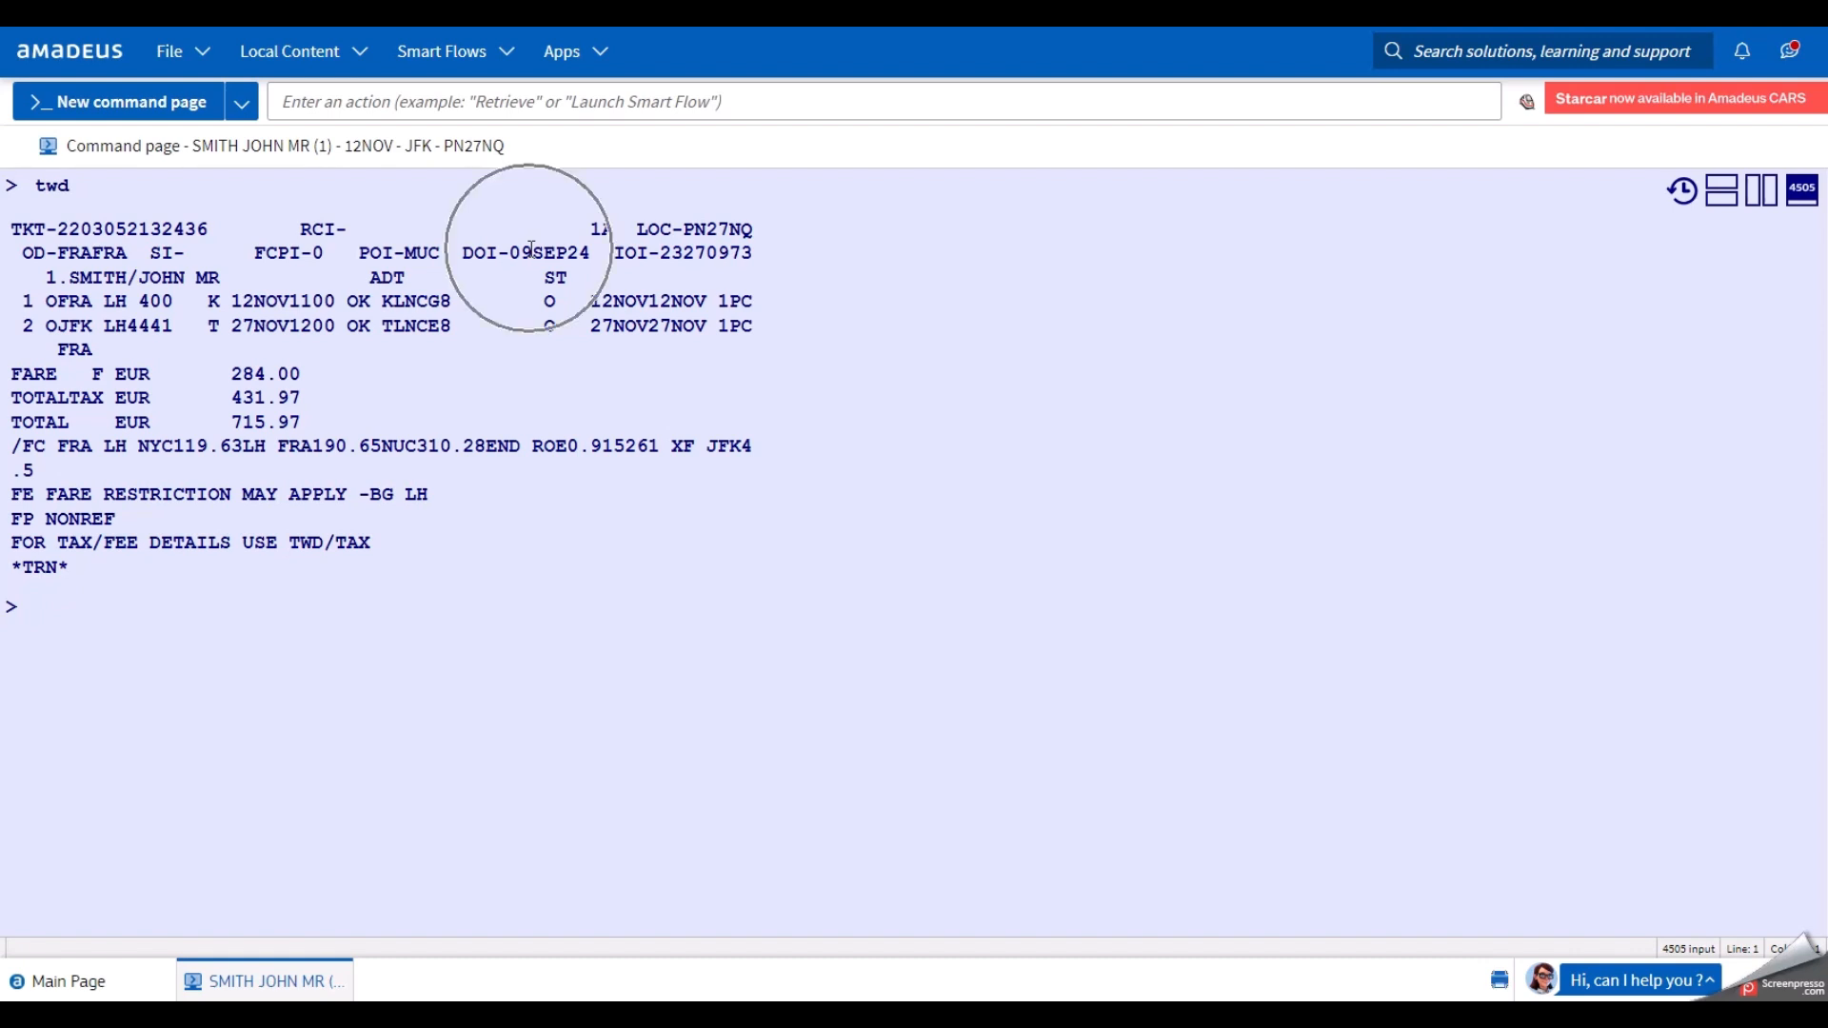
left_click(321, 608)
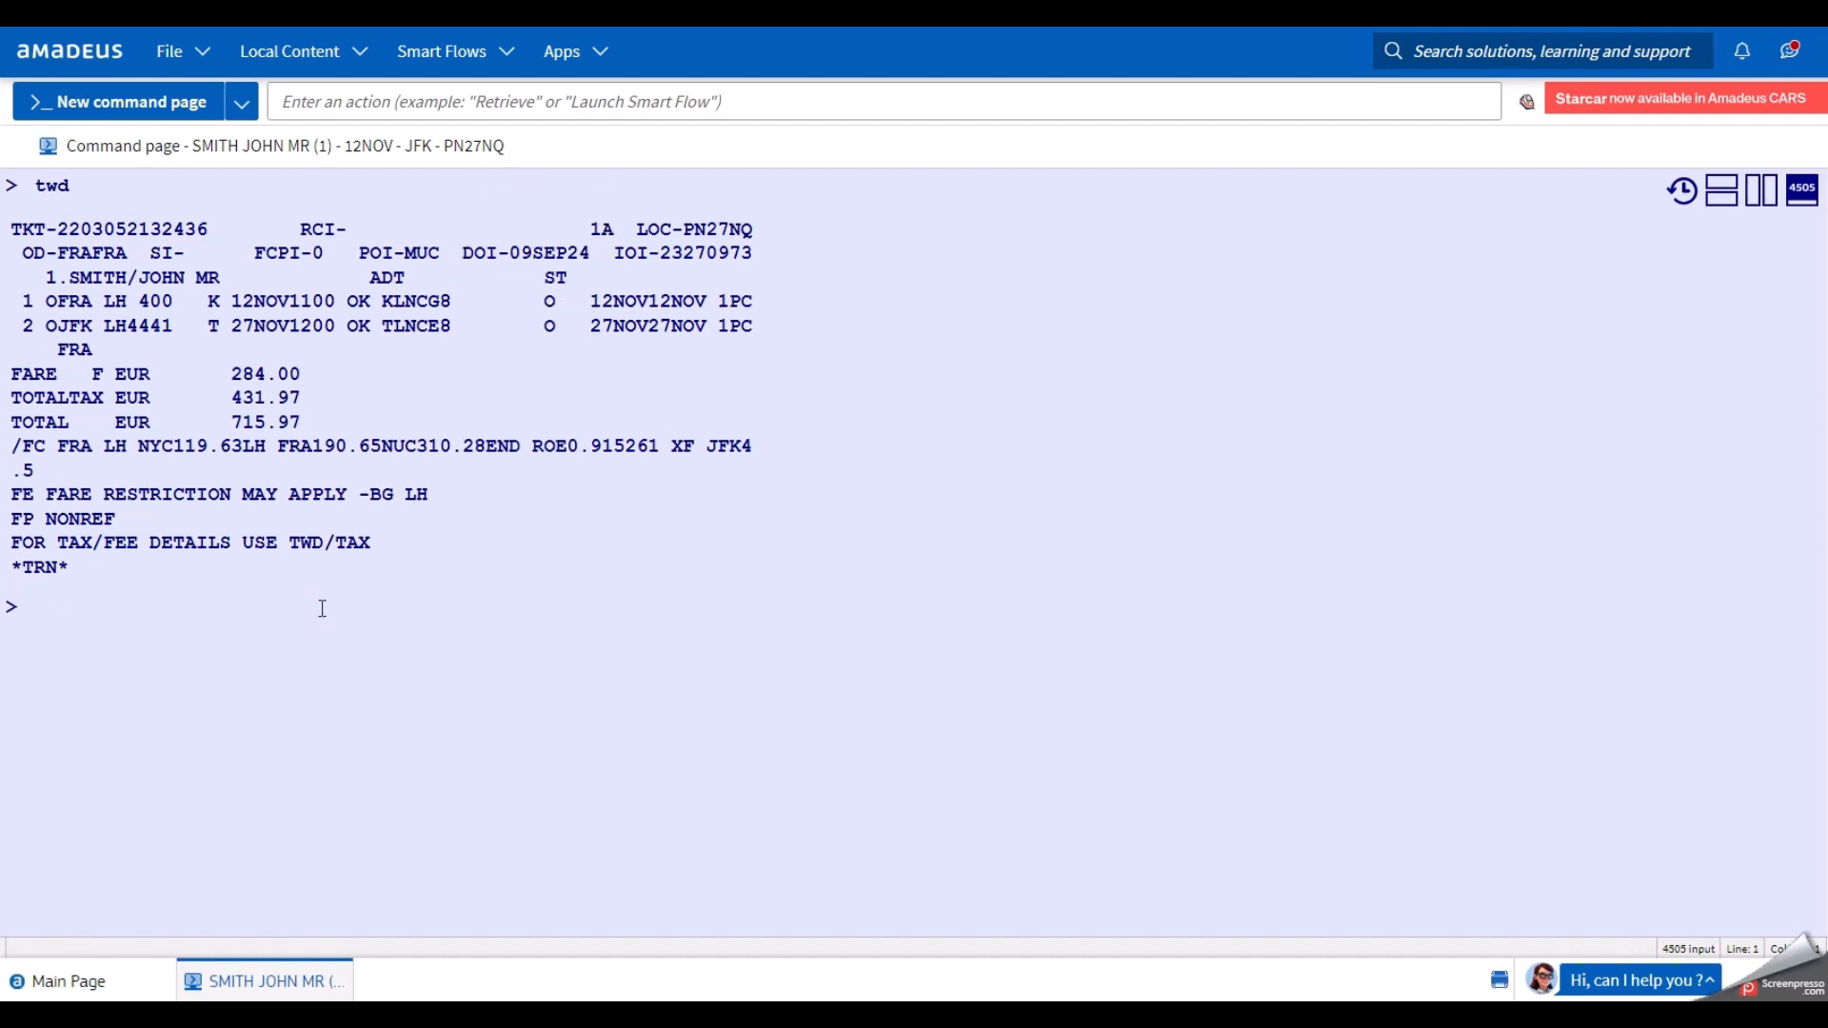
type("rt")
key("Return")
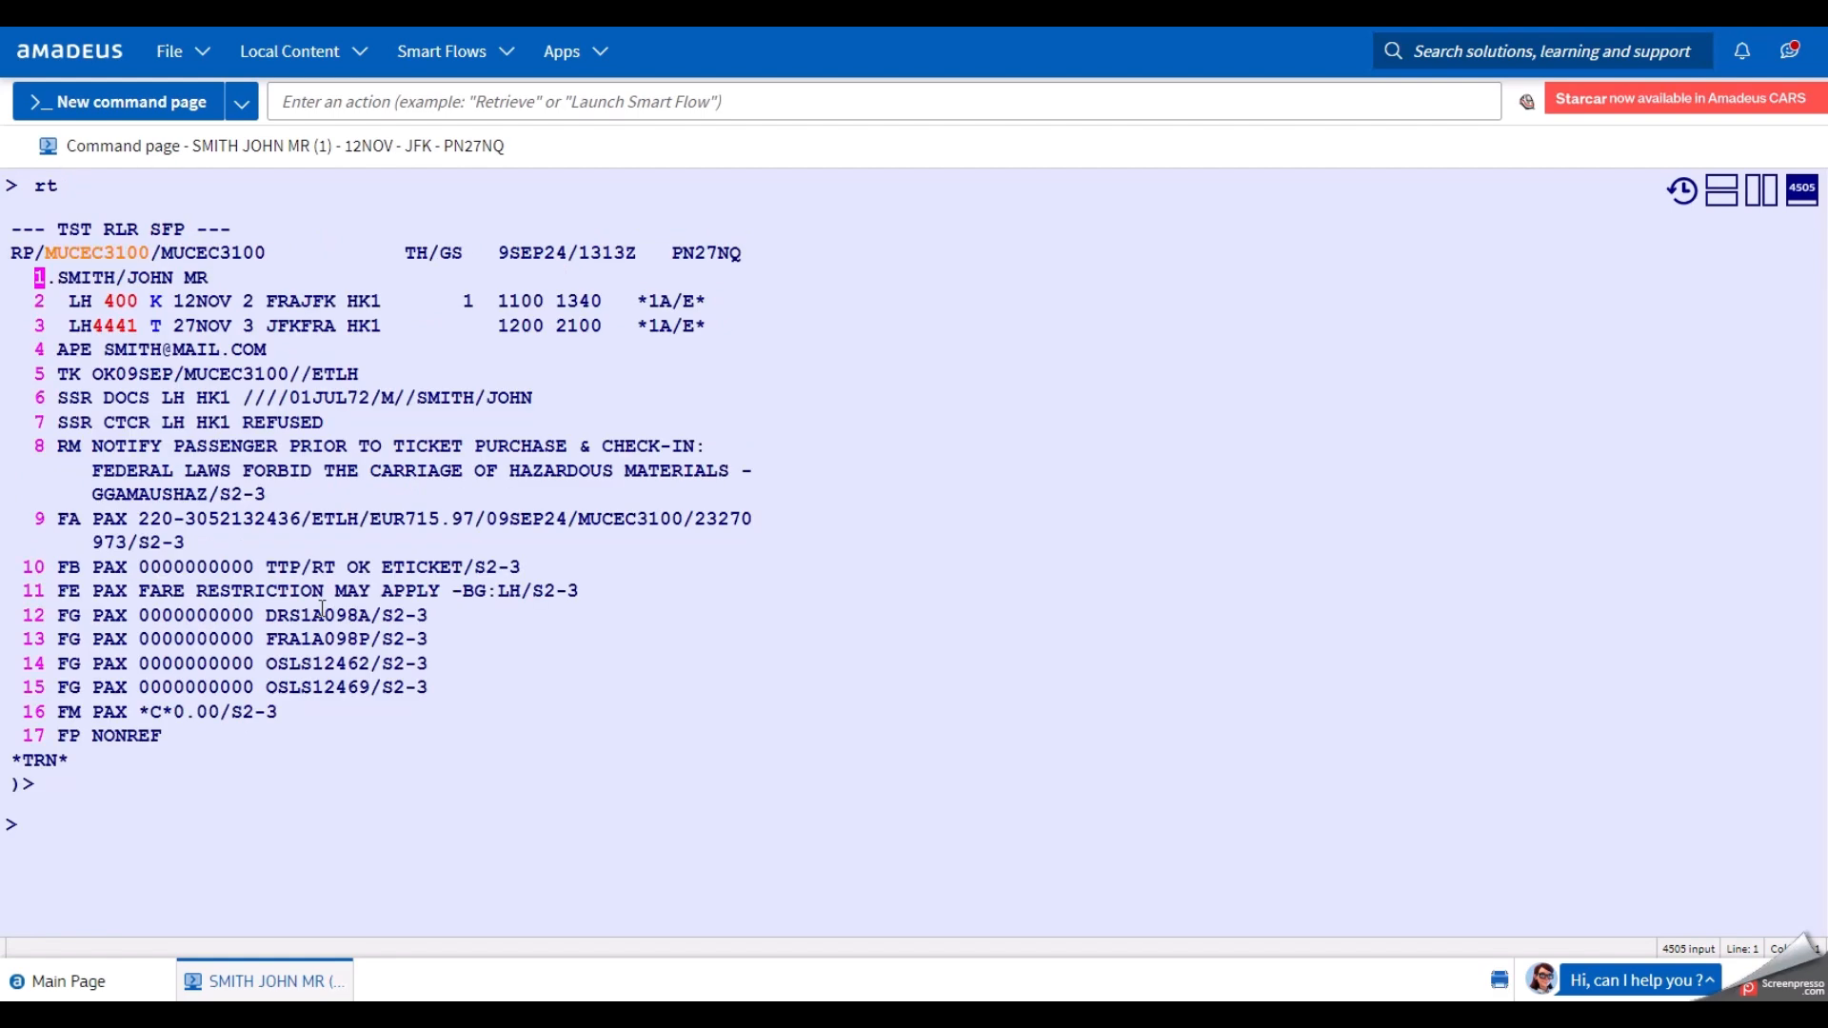
Display the stored fare record (TST) with TQT.
type("tqt")
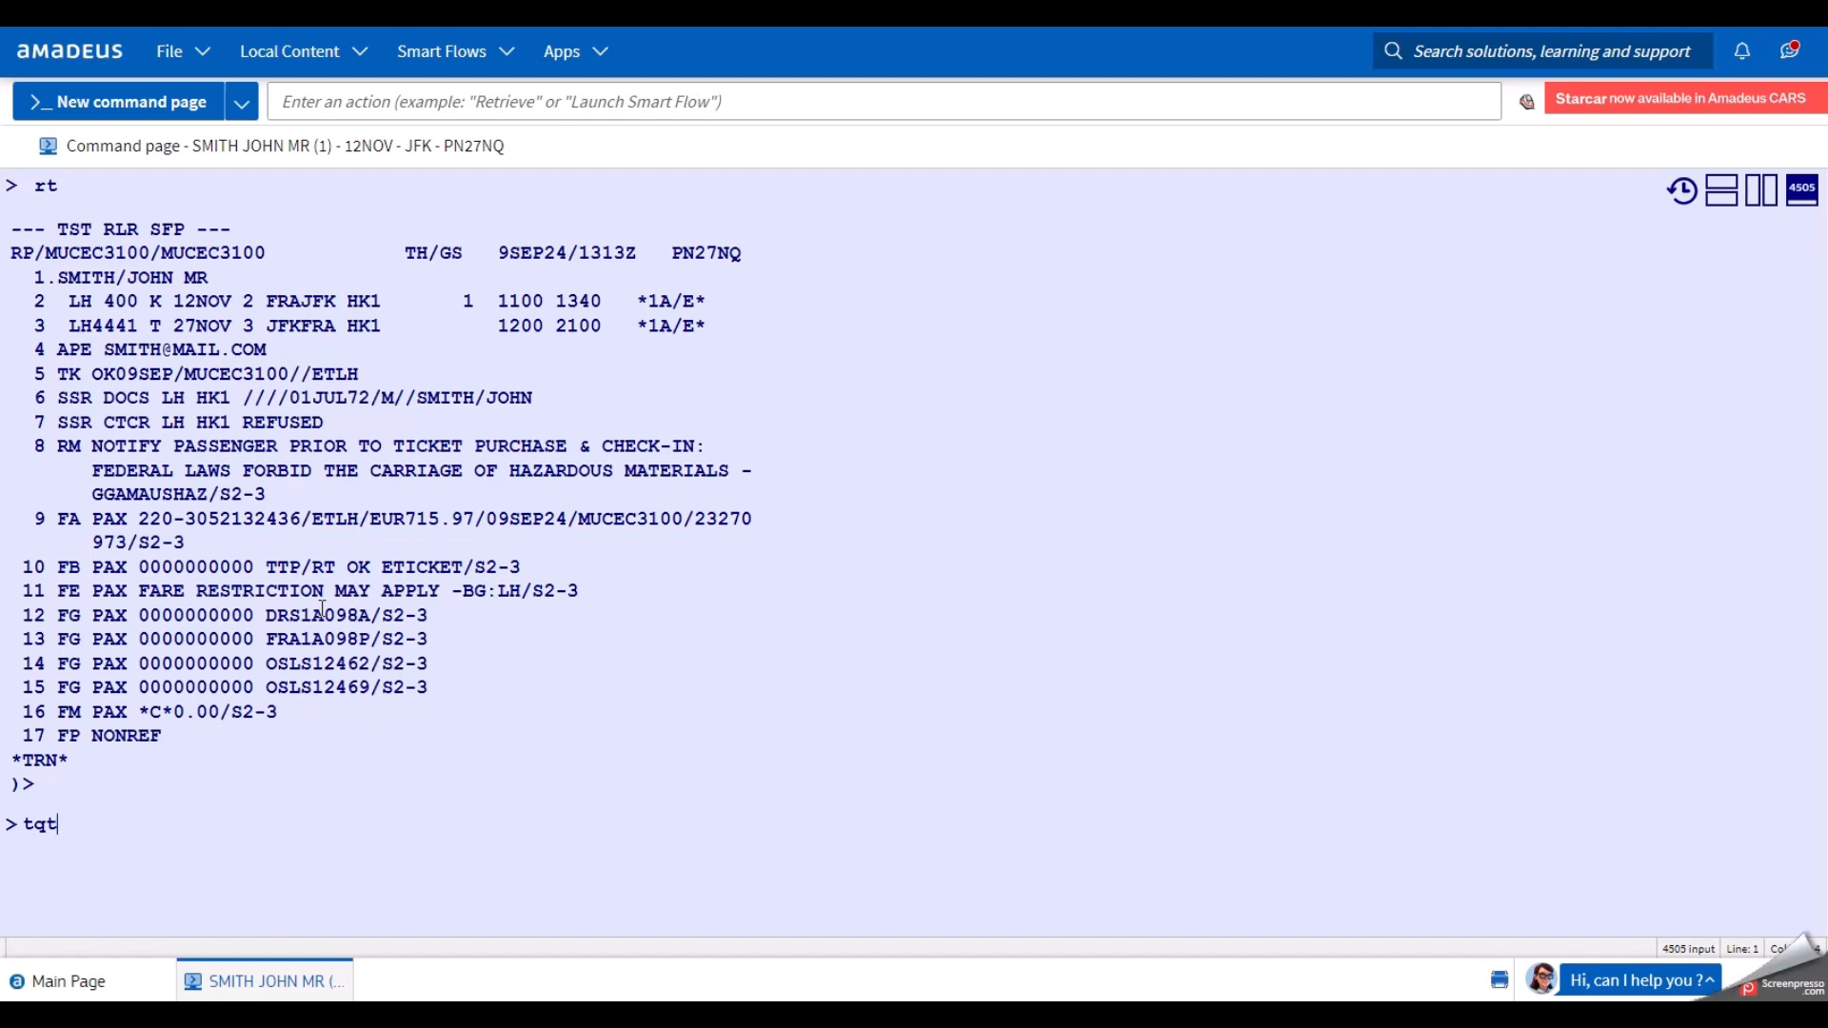
key("Return")
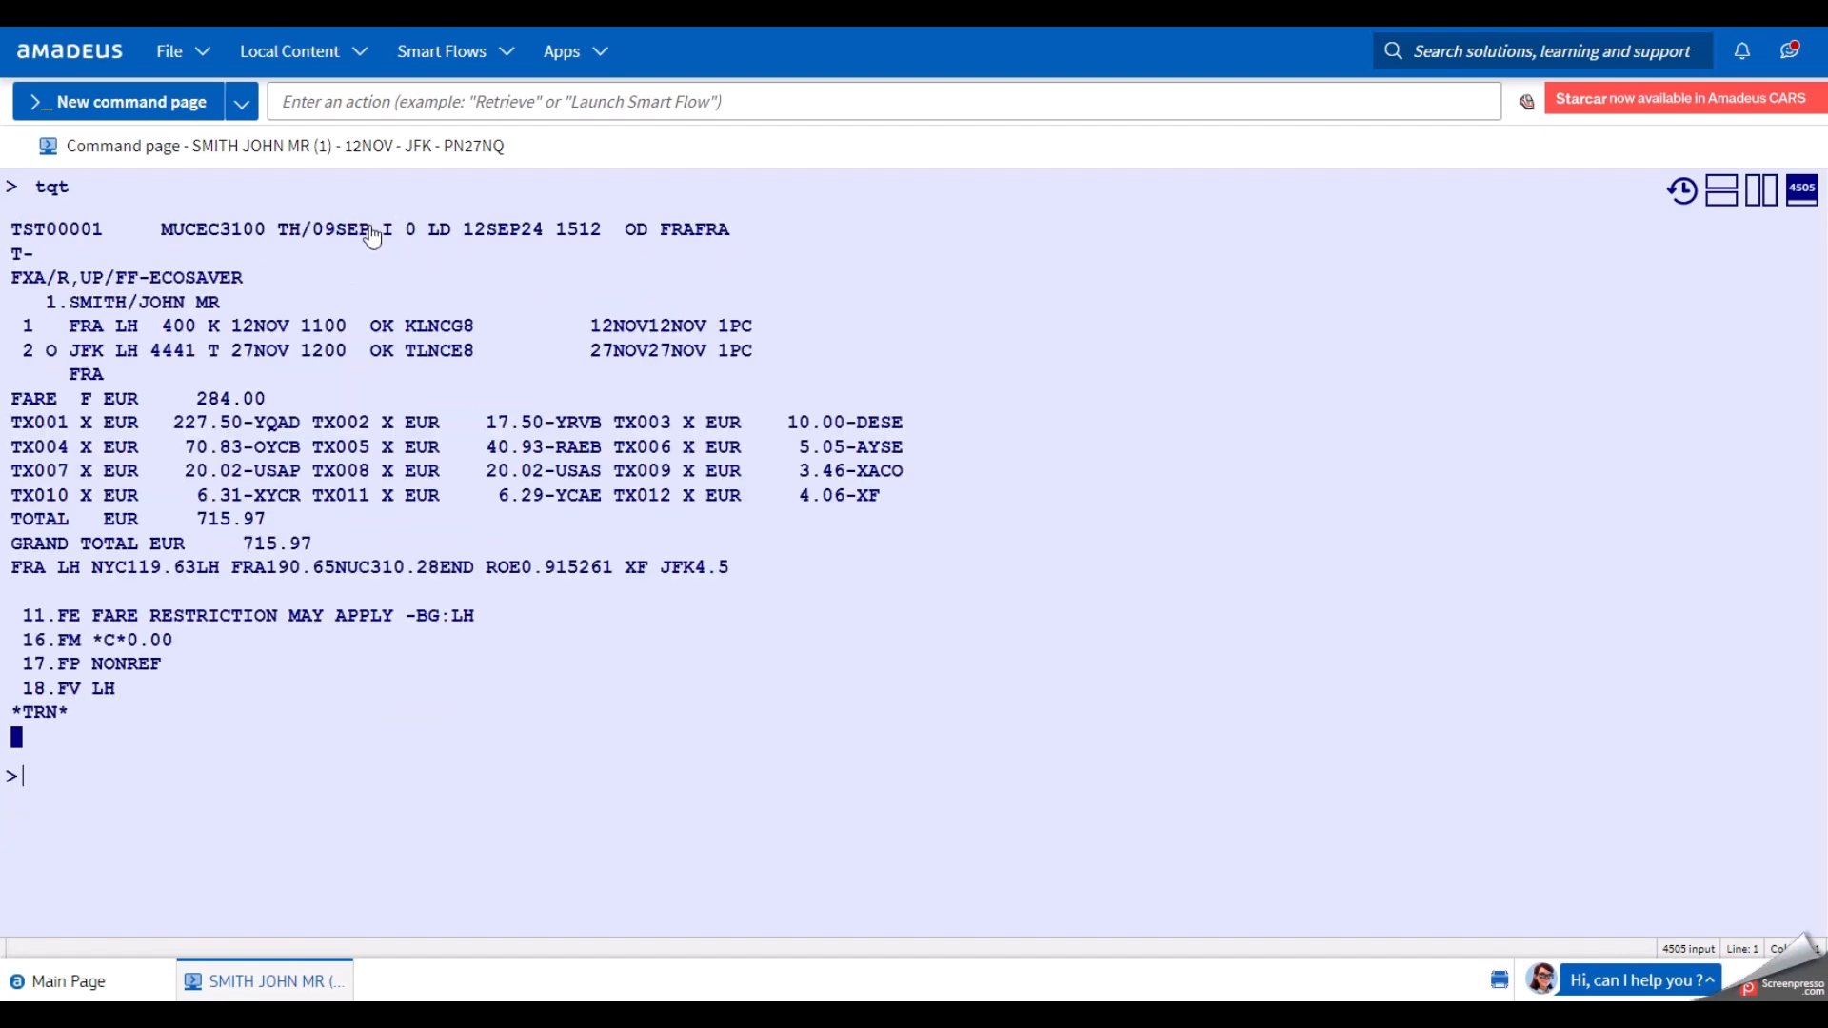
left_click_drag(380, 230, 416, 240)
left_click(415, 238)
left_click(391, 245)
left_click(216, 809)
Note the ECOSAVER fare family and show the TST history with TTH (EUR 715.97 total).
left_click_drag(246, 278, 9, 285)
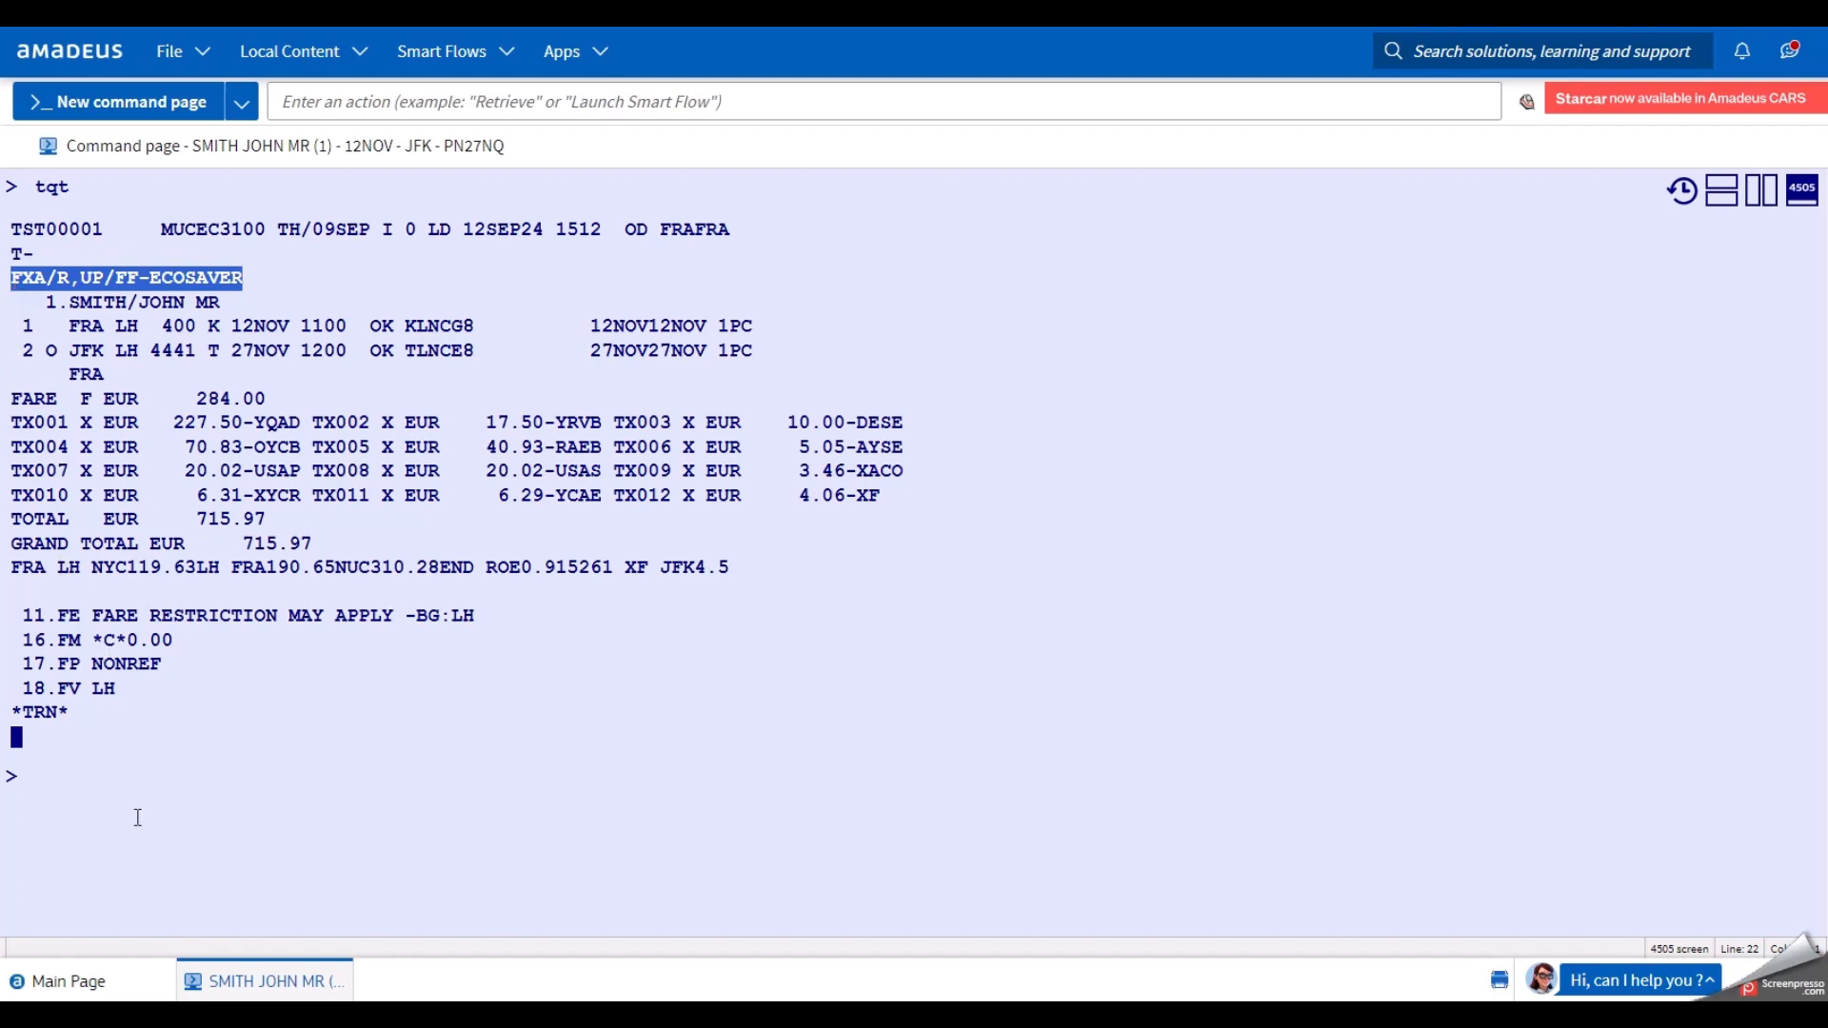
left_click(127, 782)
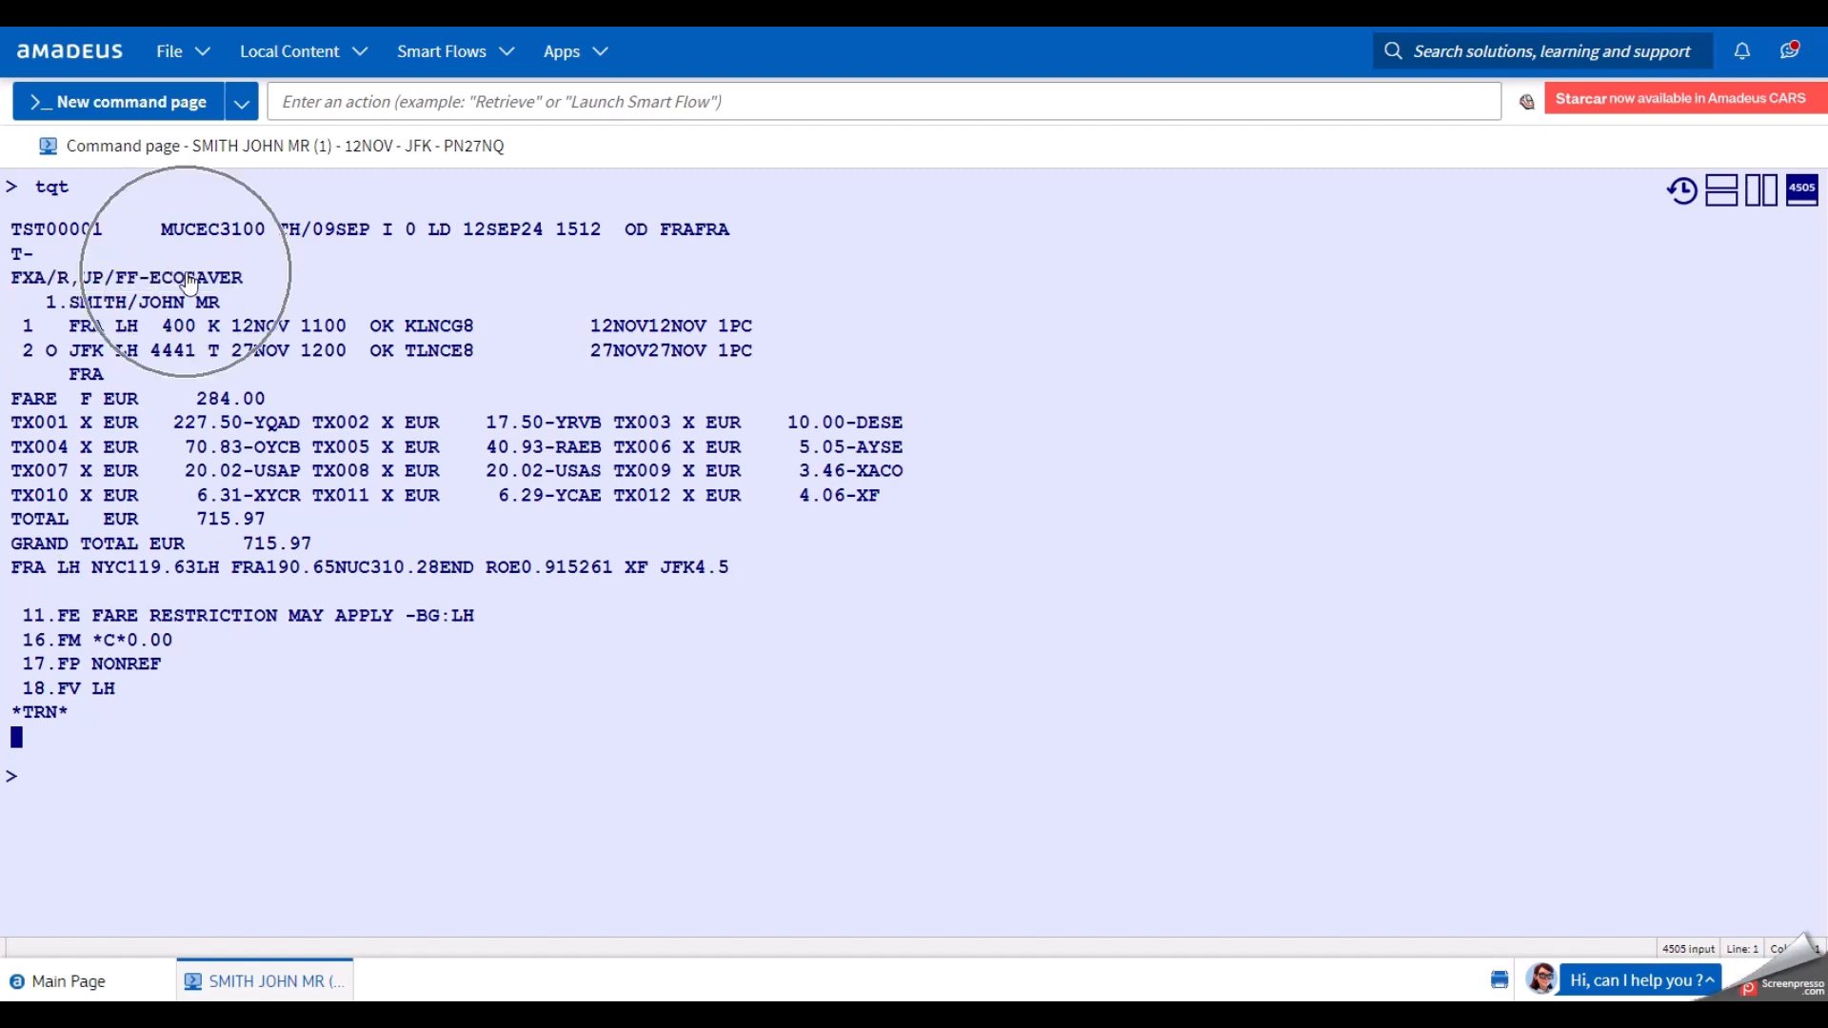
left_click(106, 781)
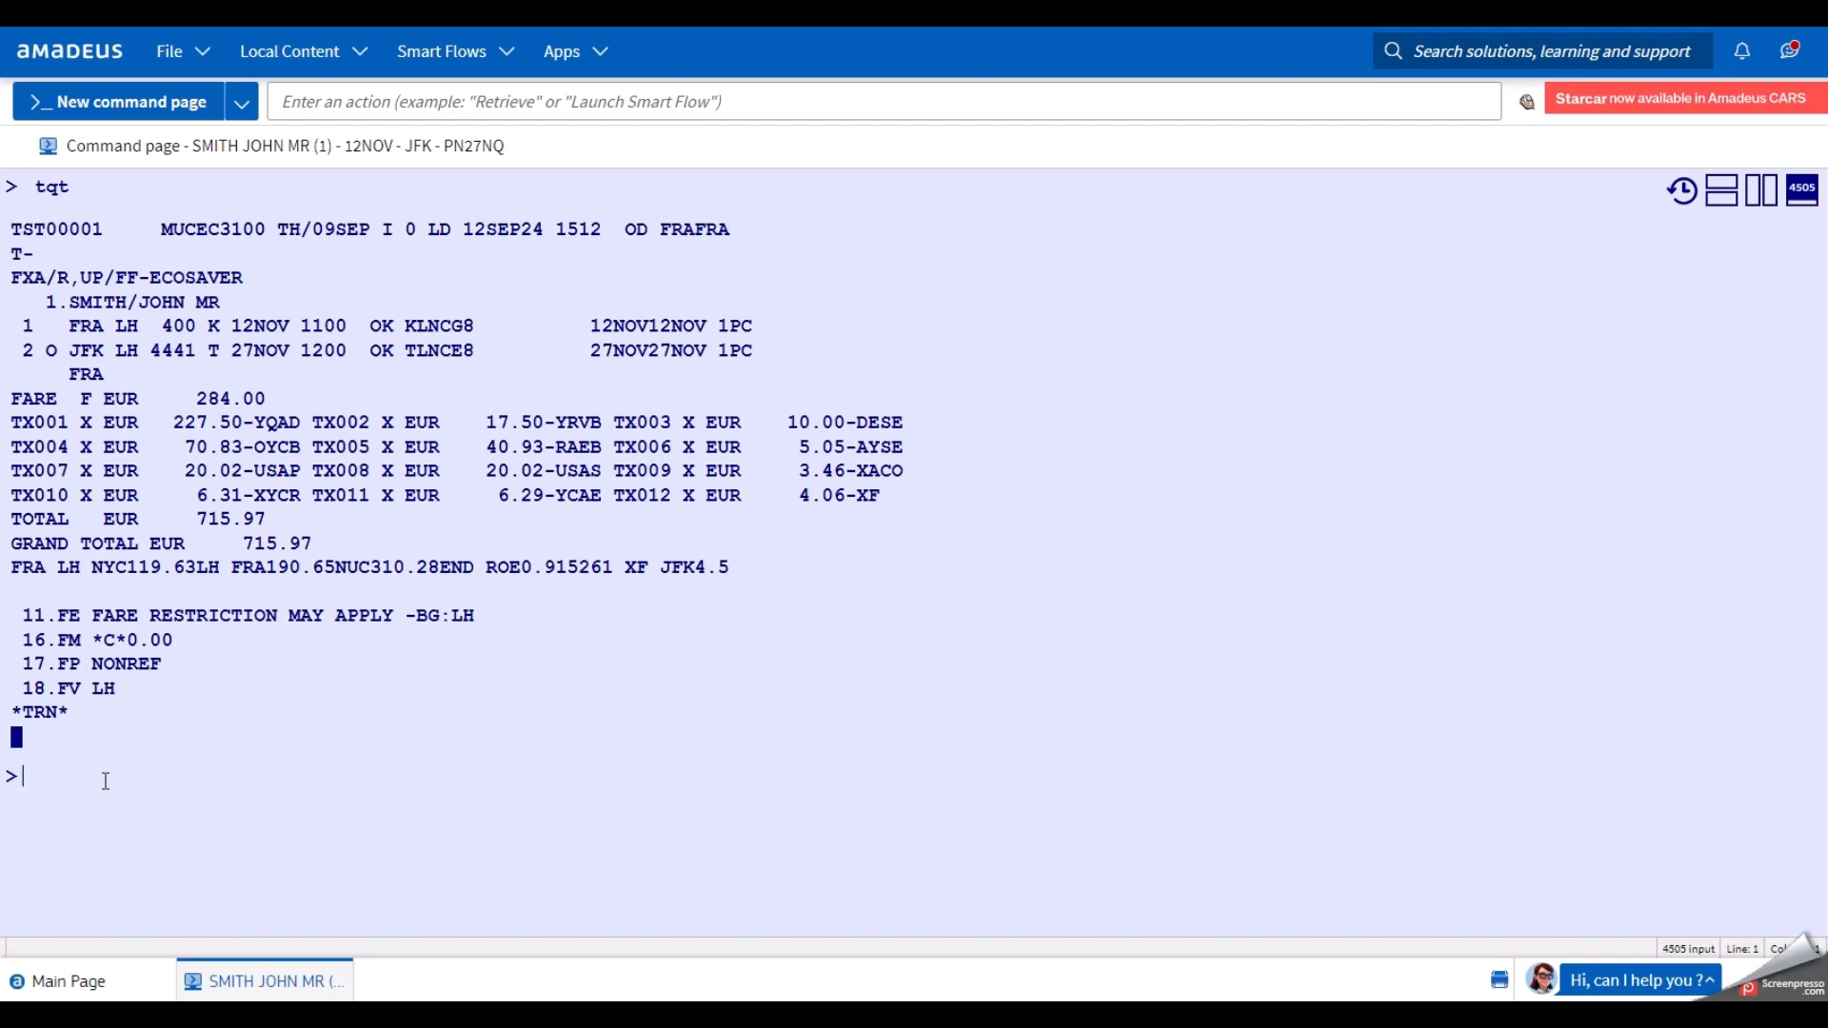
type("tth")
key("Return")
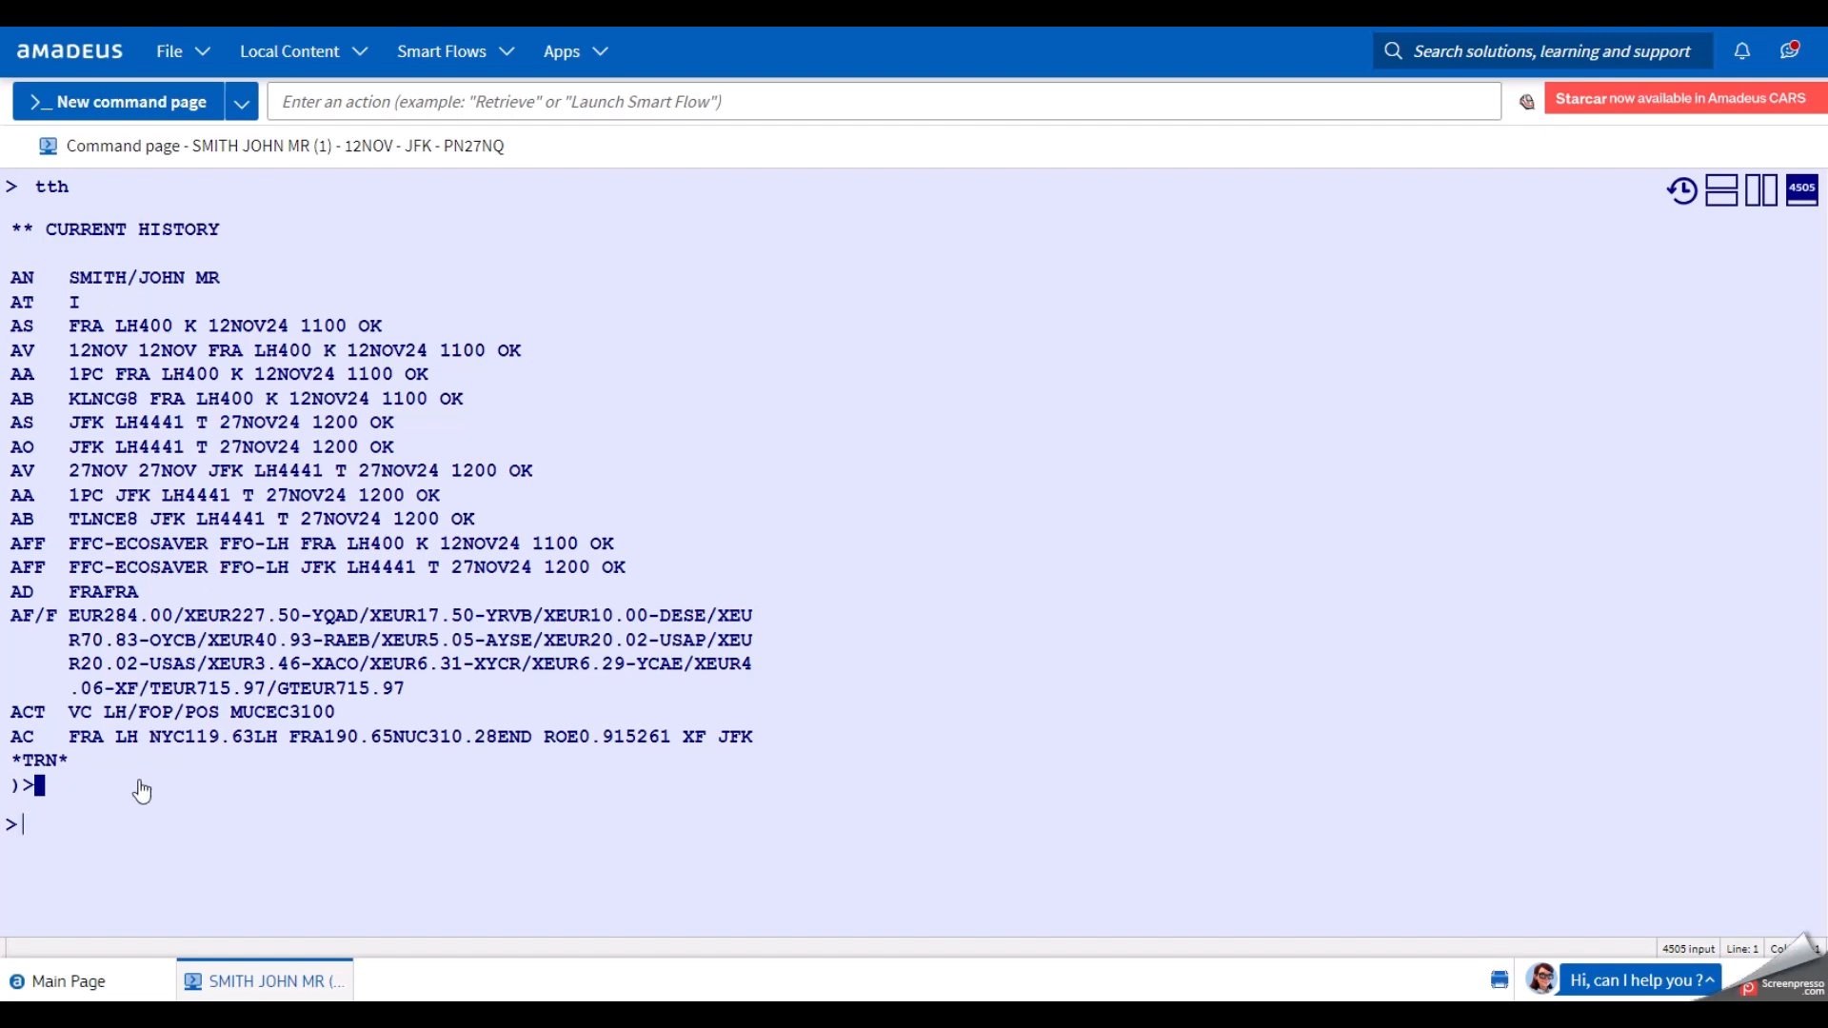
Redisplay the booking record with RT, listing both Lufthansa flights, the ticket and FP NONREF.
left_click(140, 832)
type("rt")
key("Return")
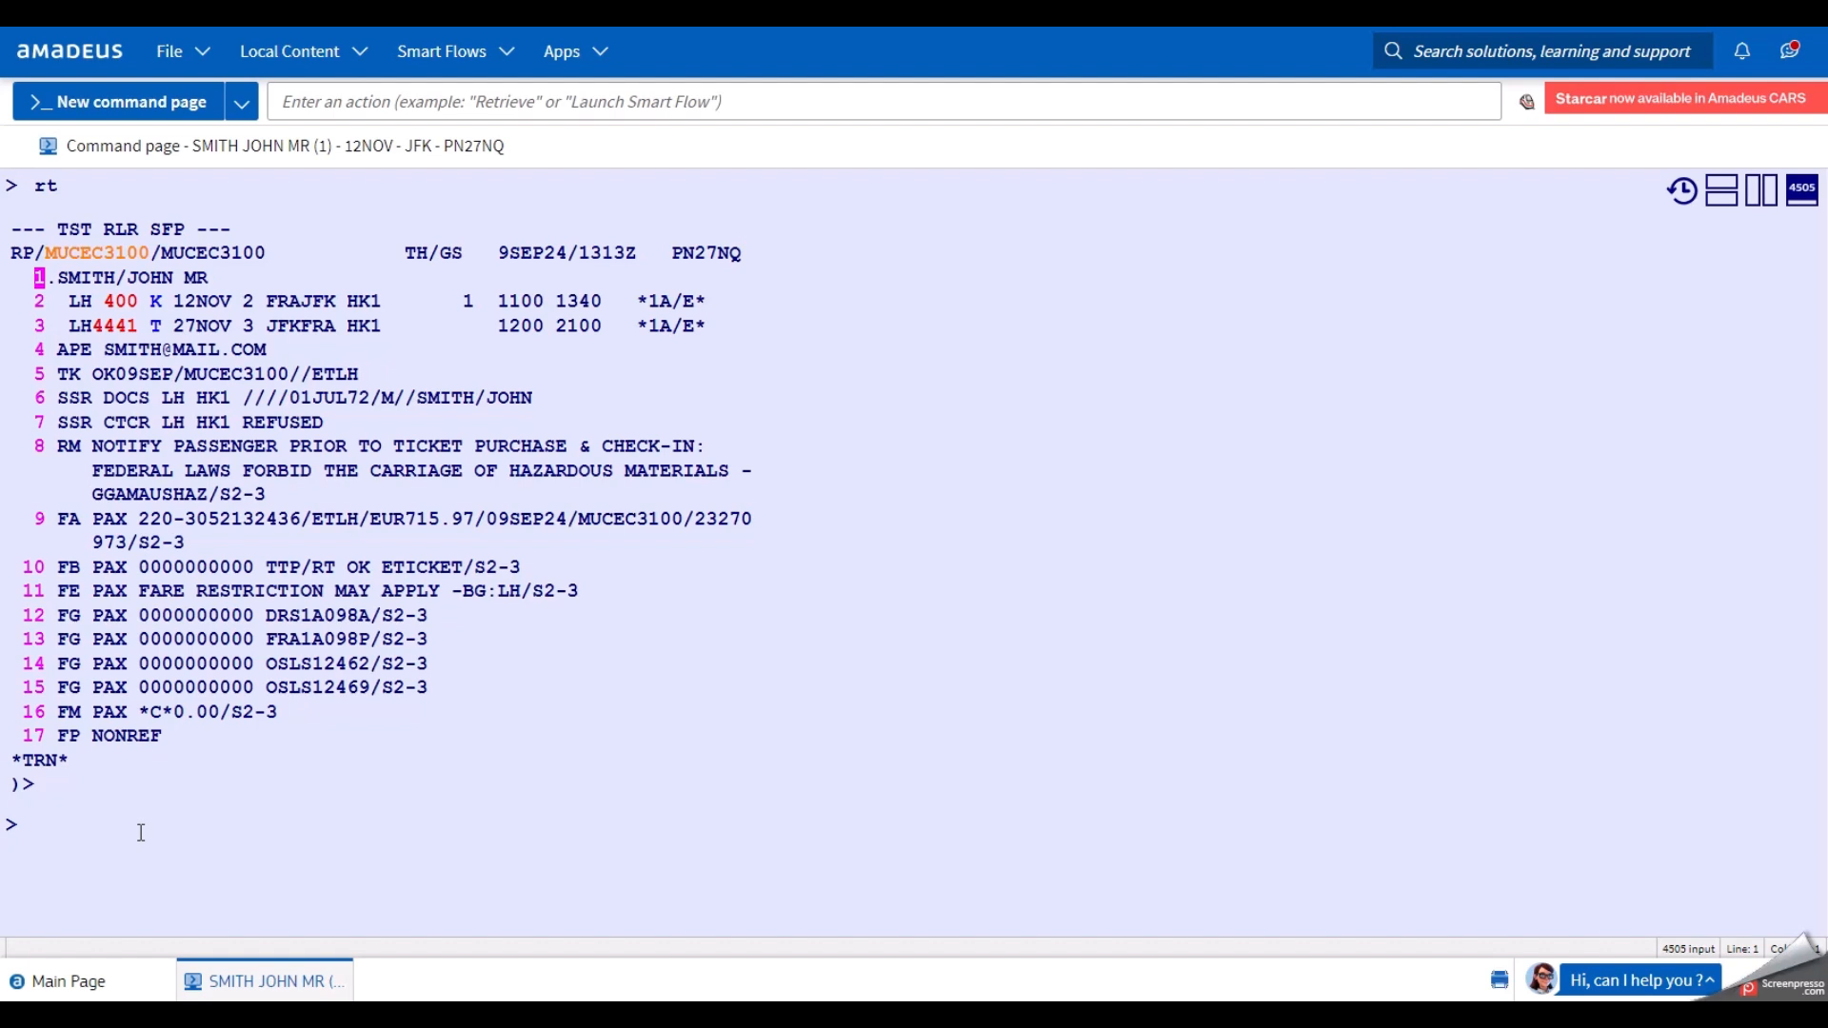
Run the informative quote FXX/R,09SEP24,P/FF-ECOSAVER, totalling EUR 715.97 for both flights.
type("fxx")
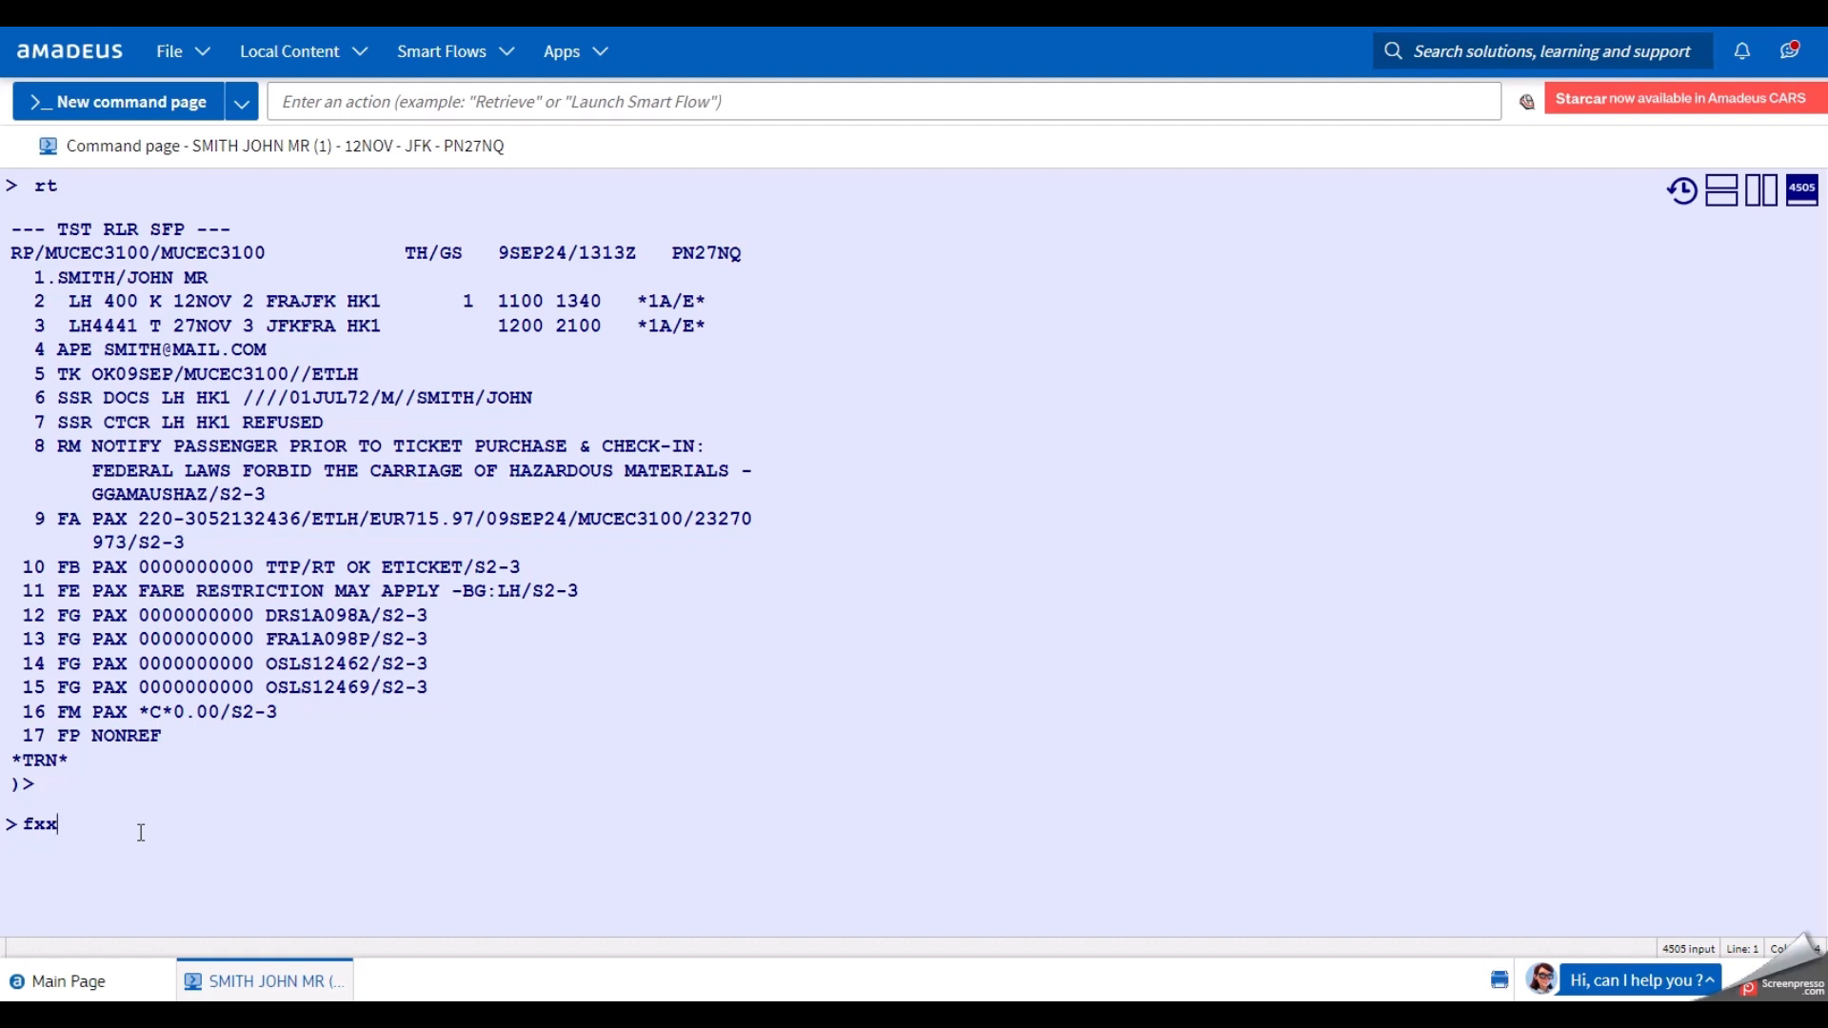
type("/r,")
type("09sep24")
type(",p")
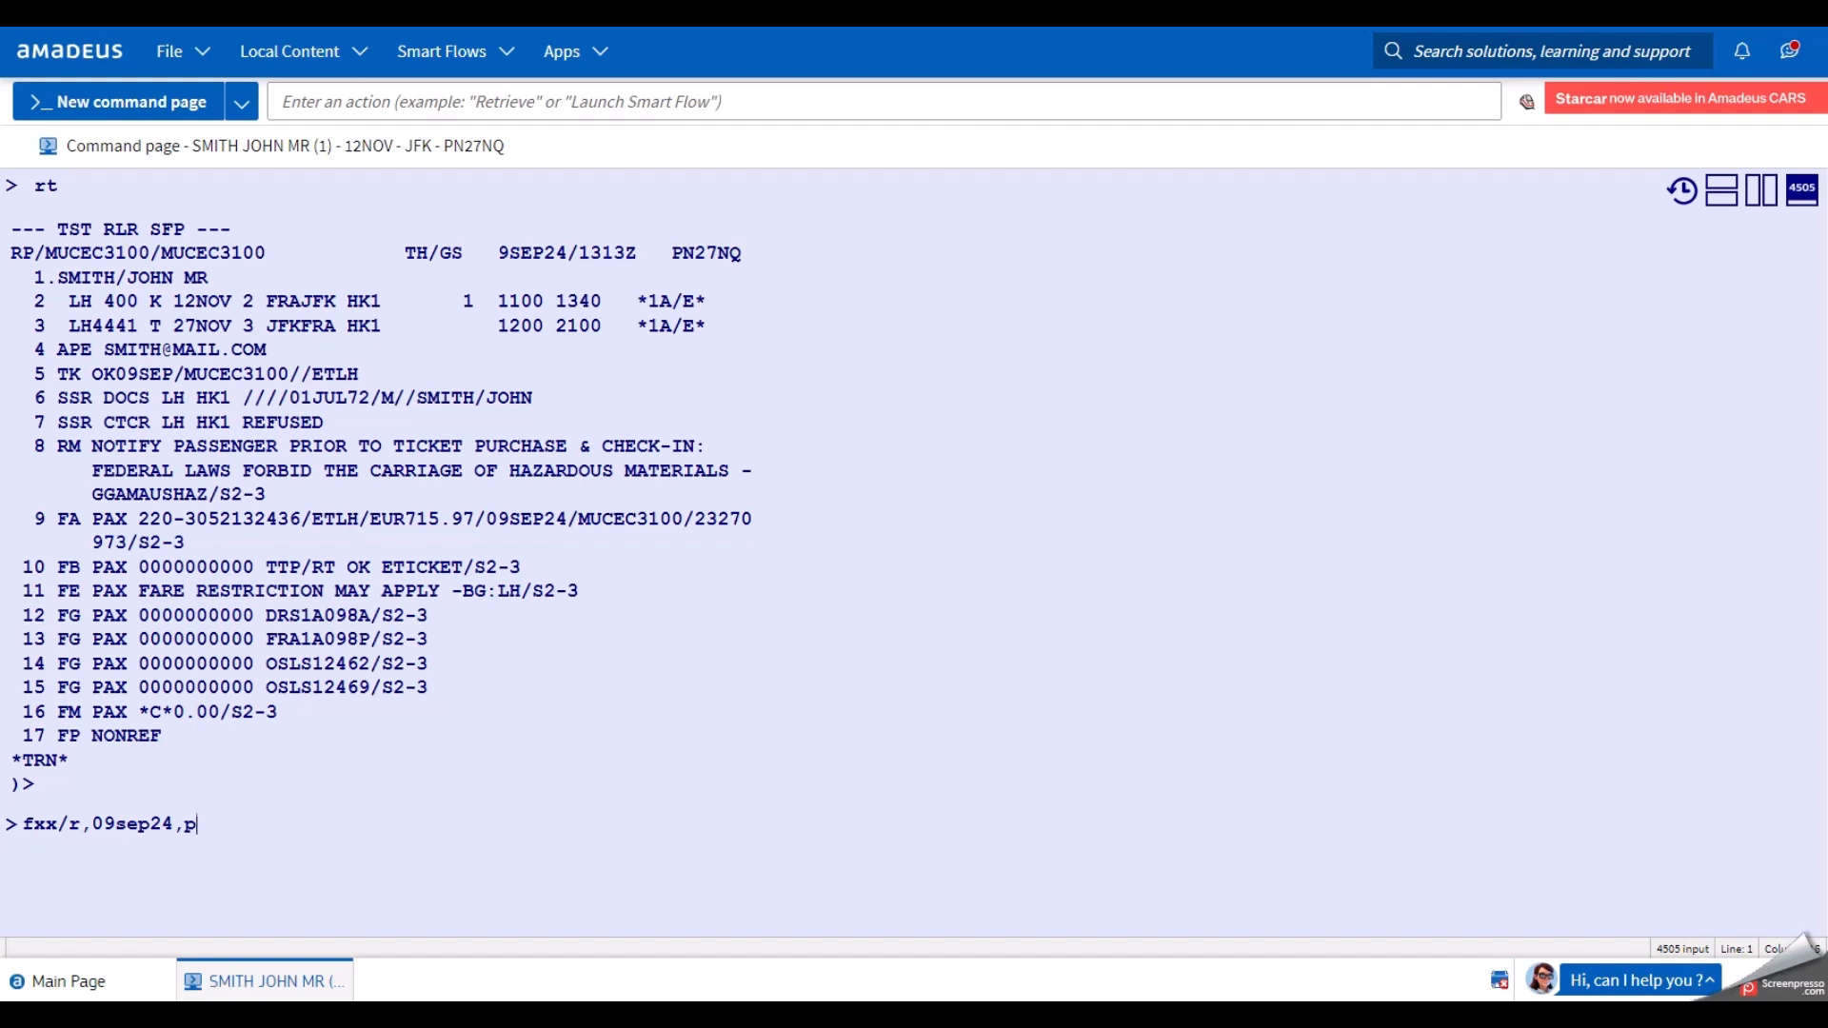
type("/ff-ecosaver")
key("Return")
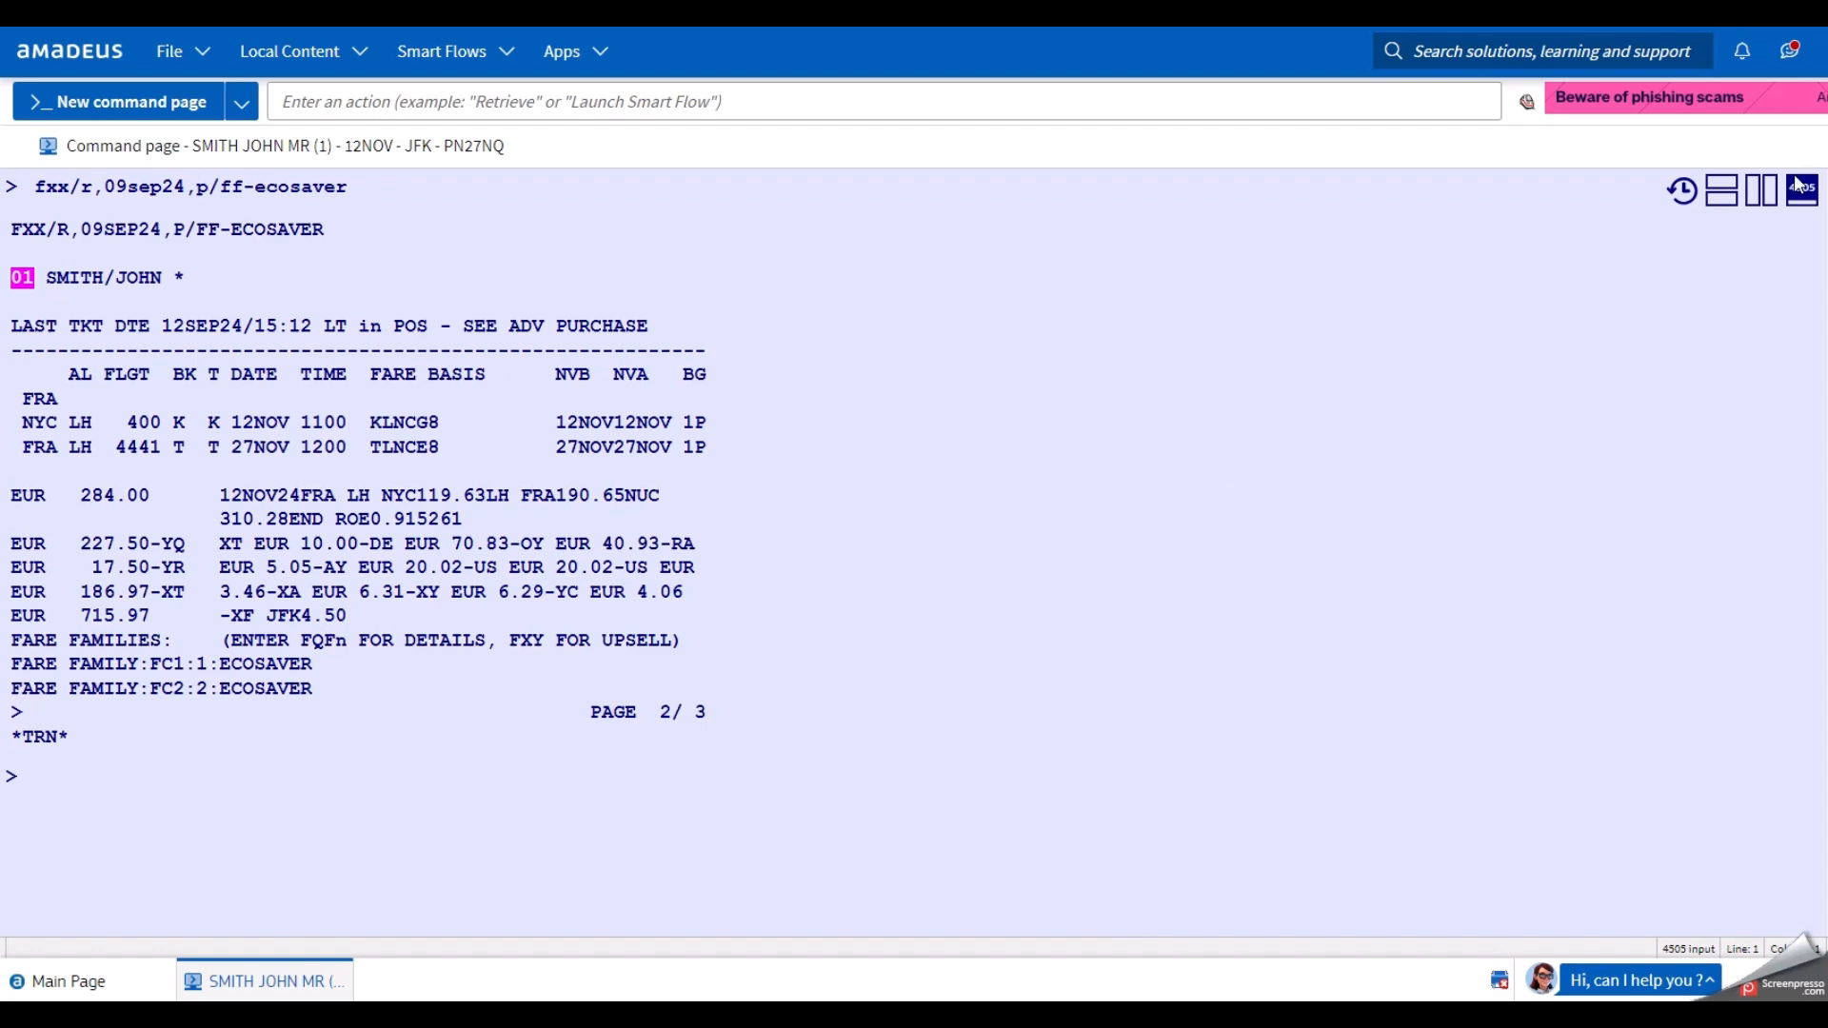
left_click(1755, 194)
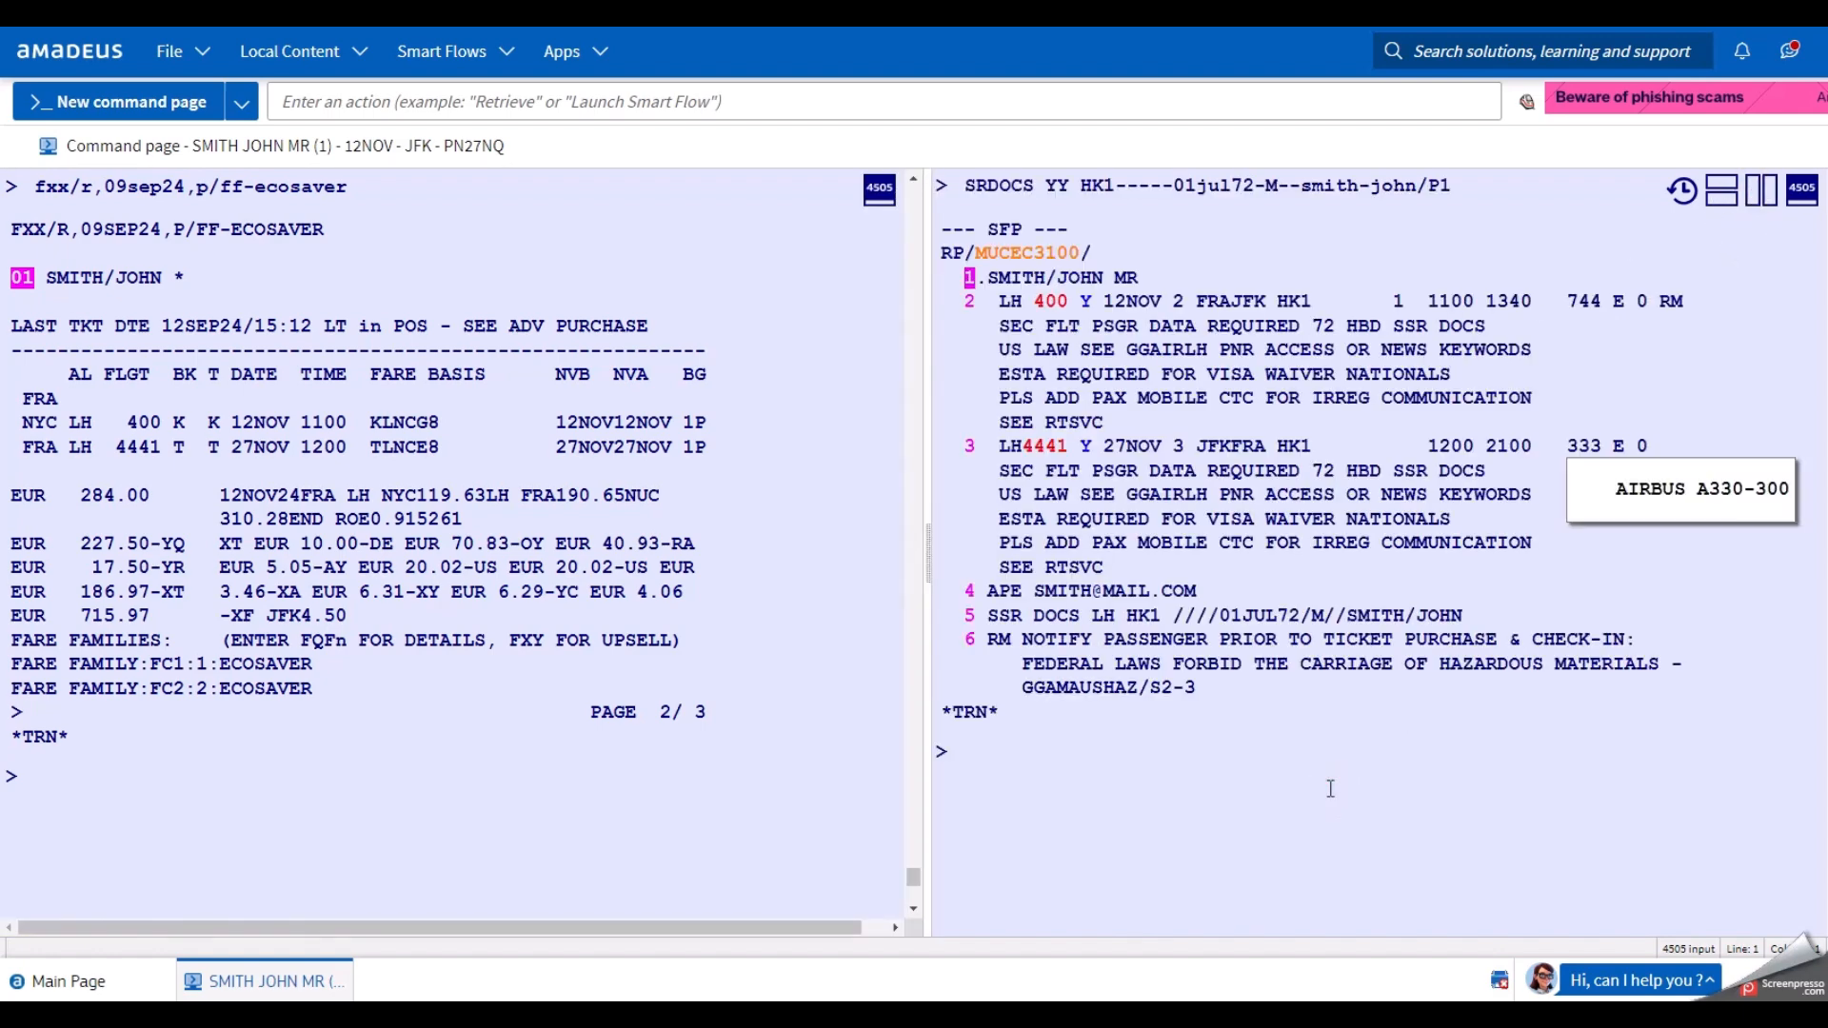
type("tqt")
key("Return")
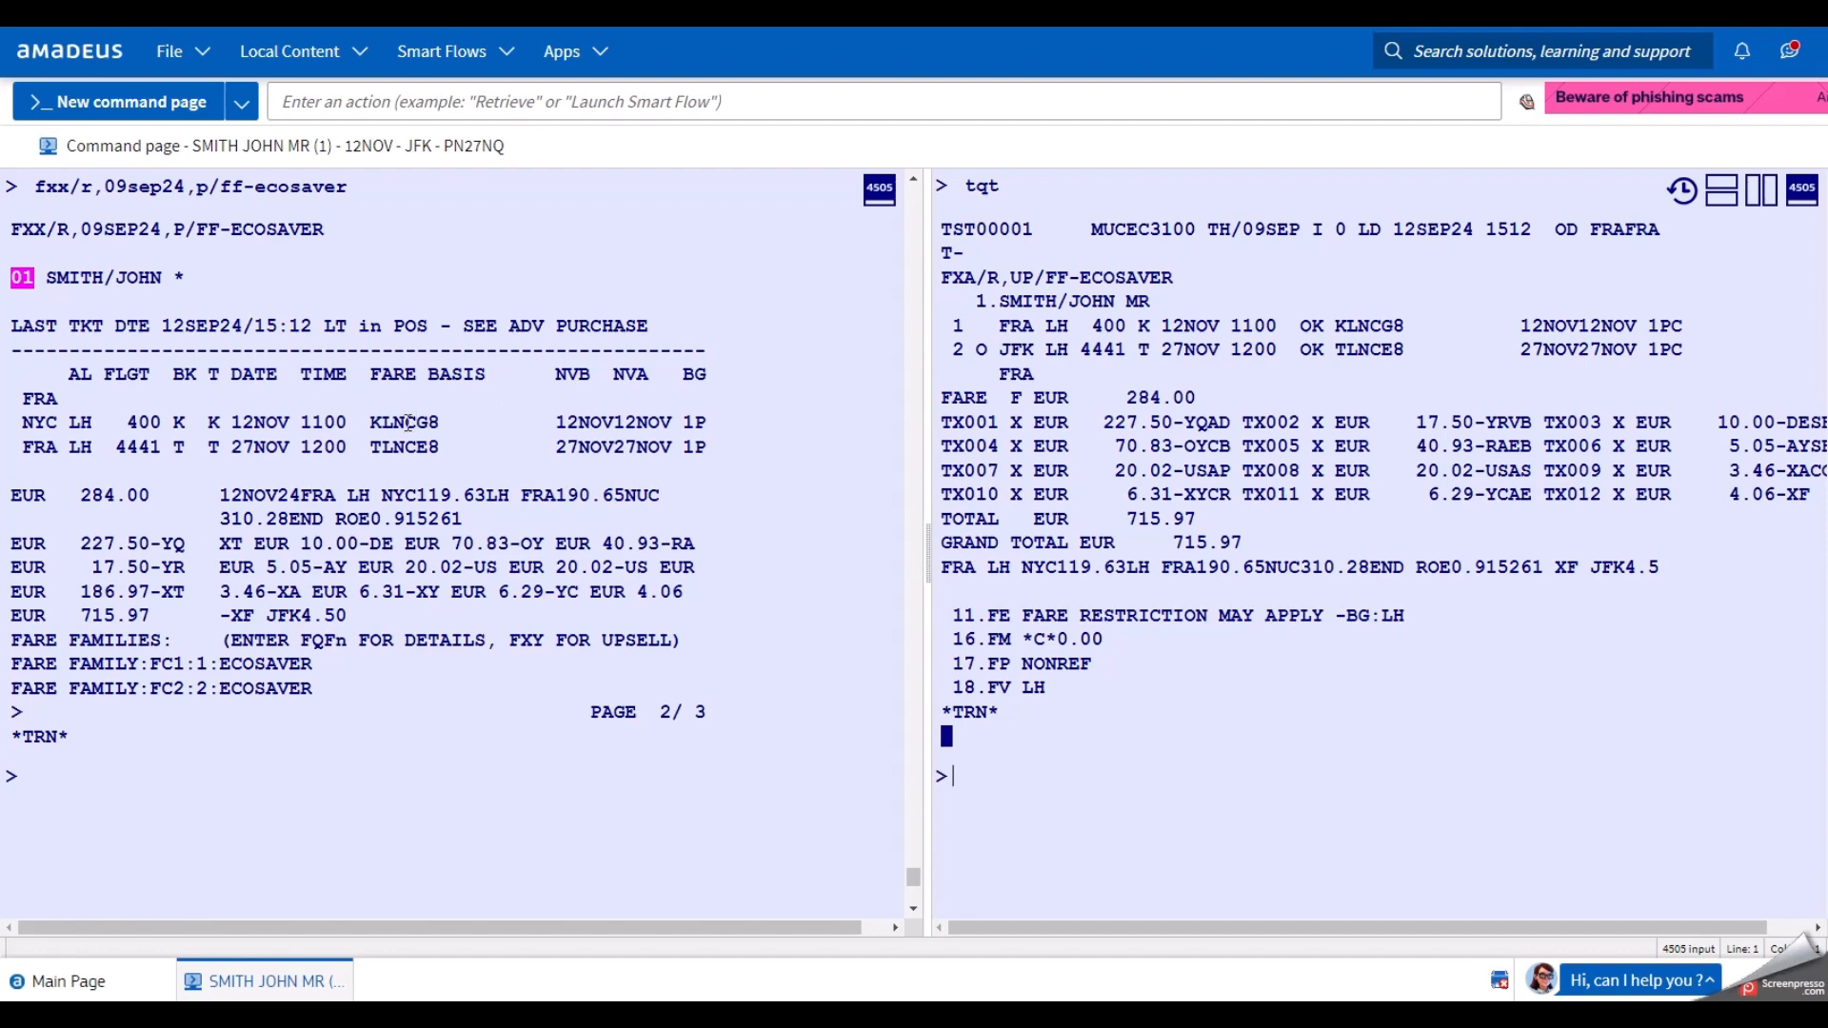
key("ctrl")
left_click(1133, 398)
left_click(1763, 198)
left_click(593, 823)
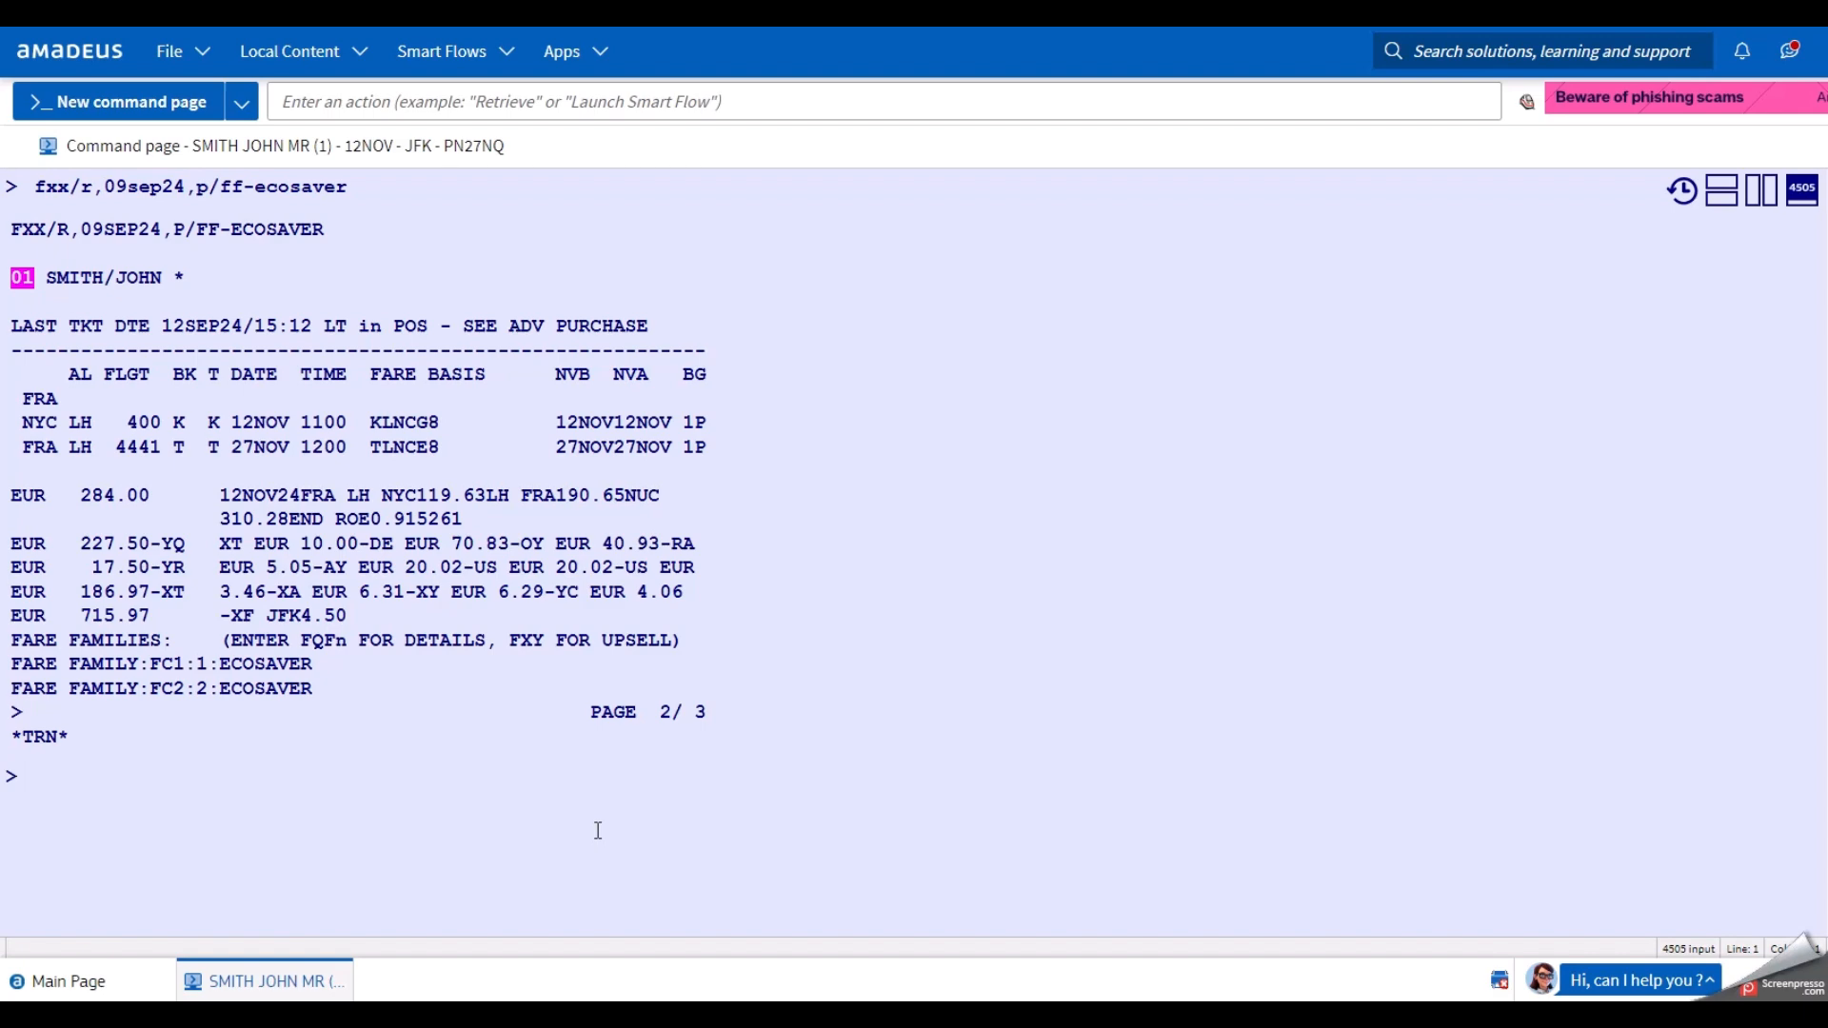
List the fare components with FQN01 and show the first component's rules with FQN1-1.
type("fqn01")
key("Return")
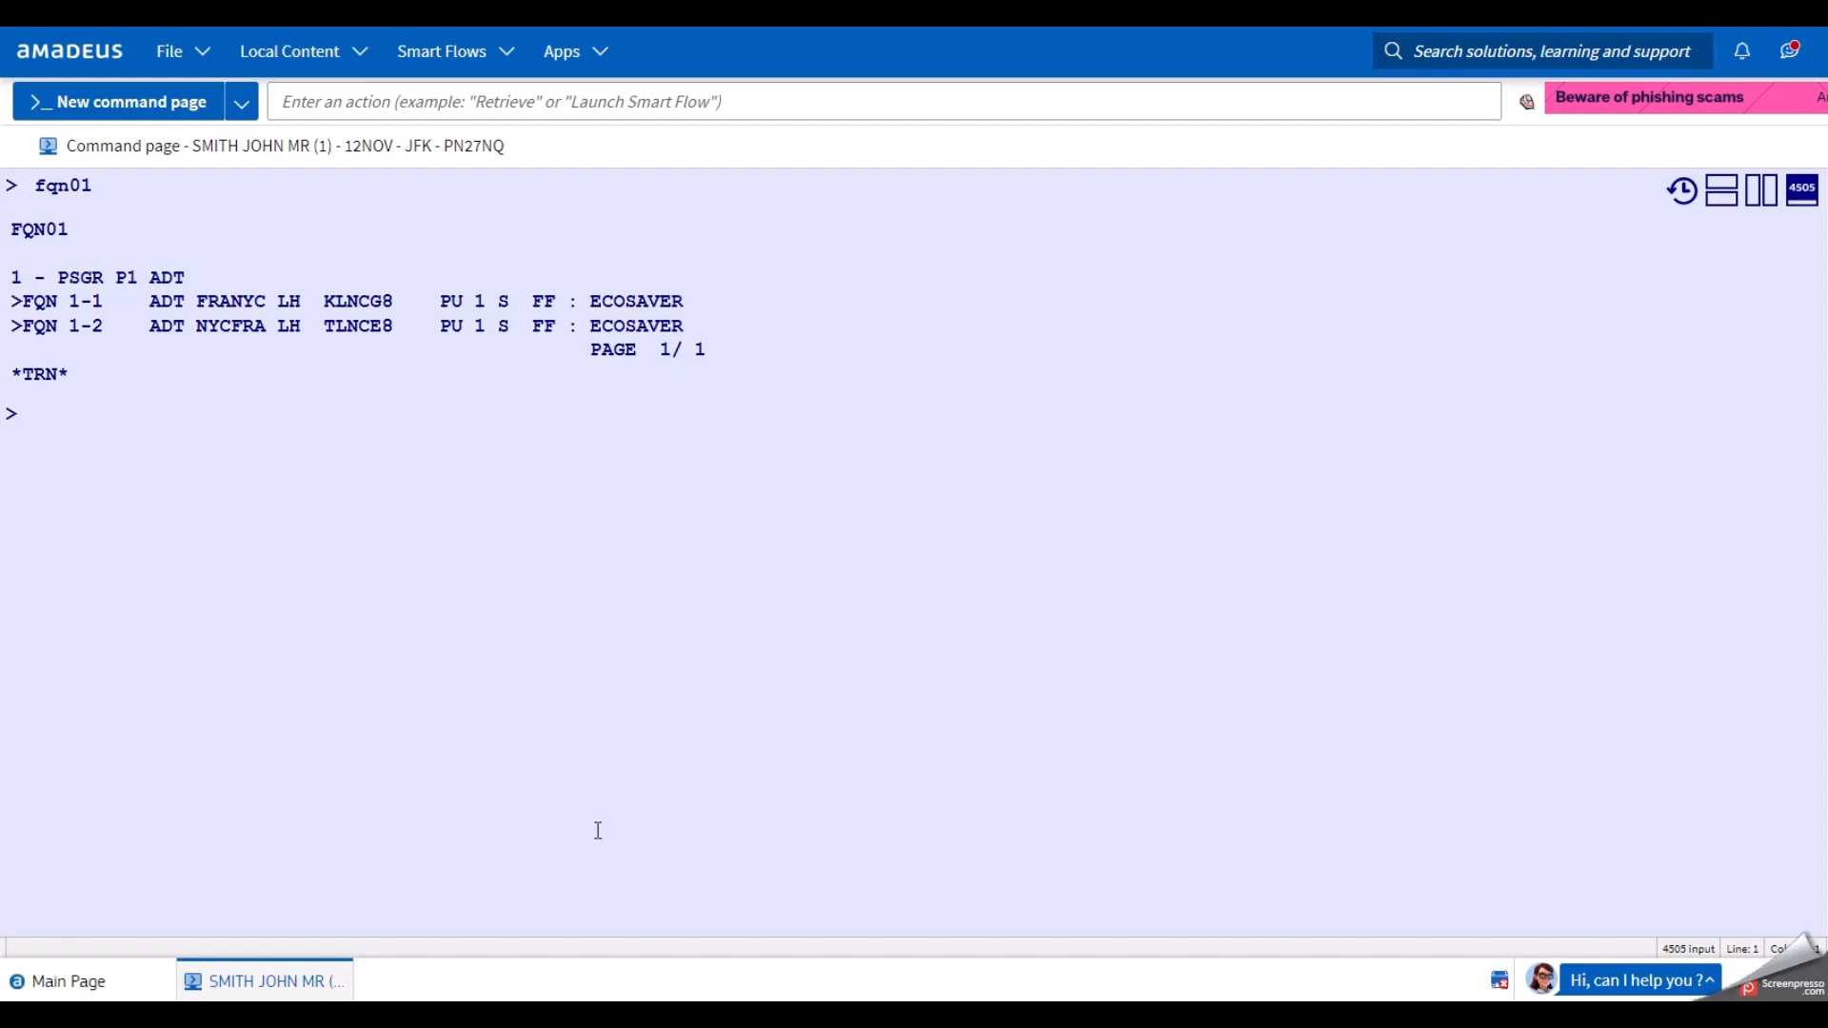
type("fqn1-1")
key("Return")
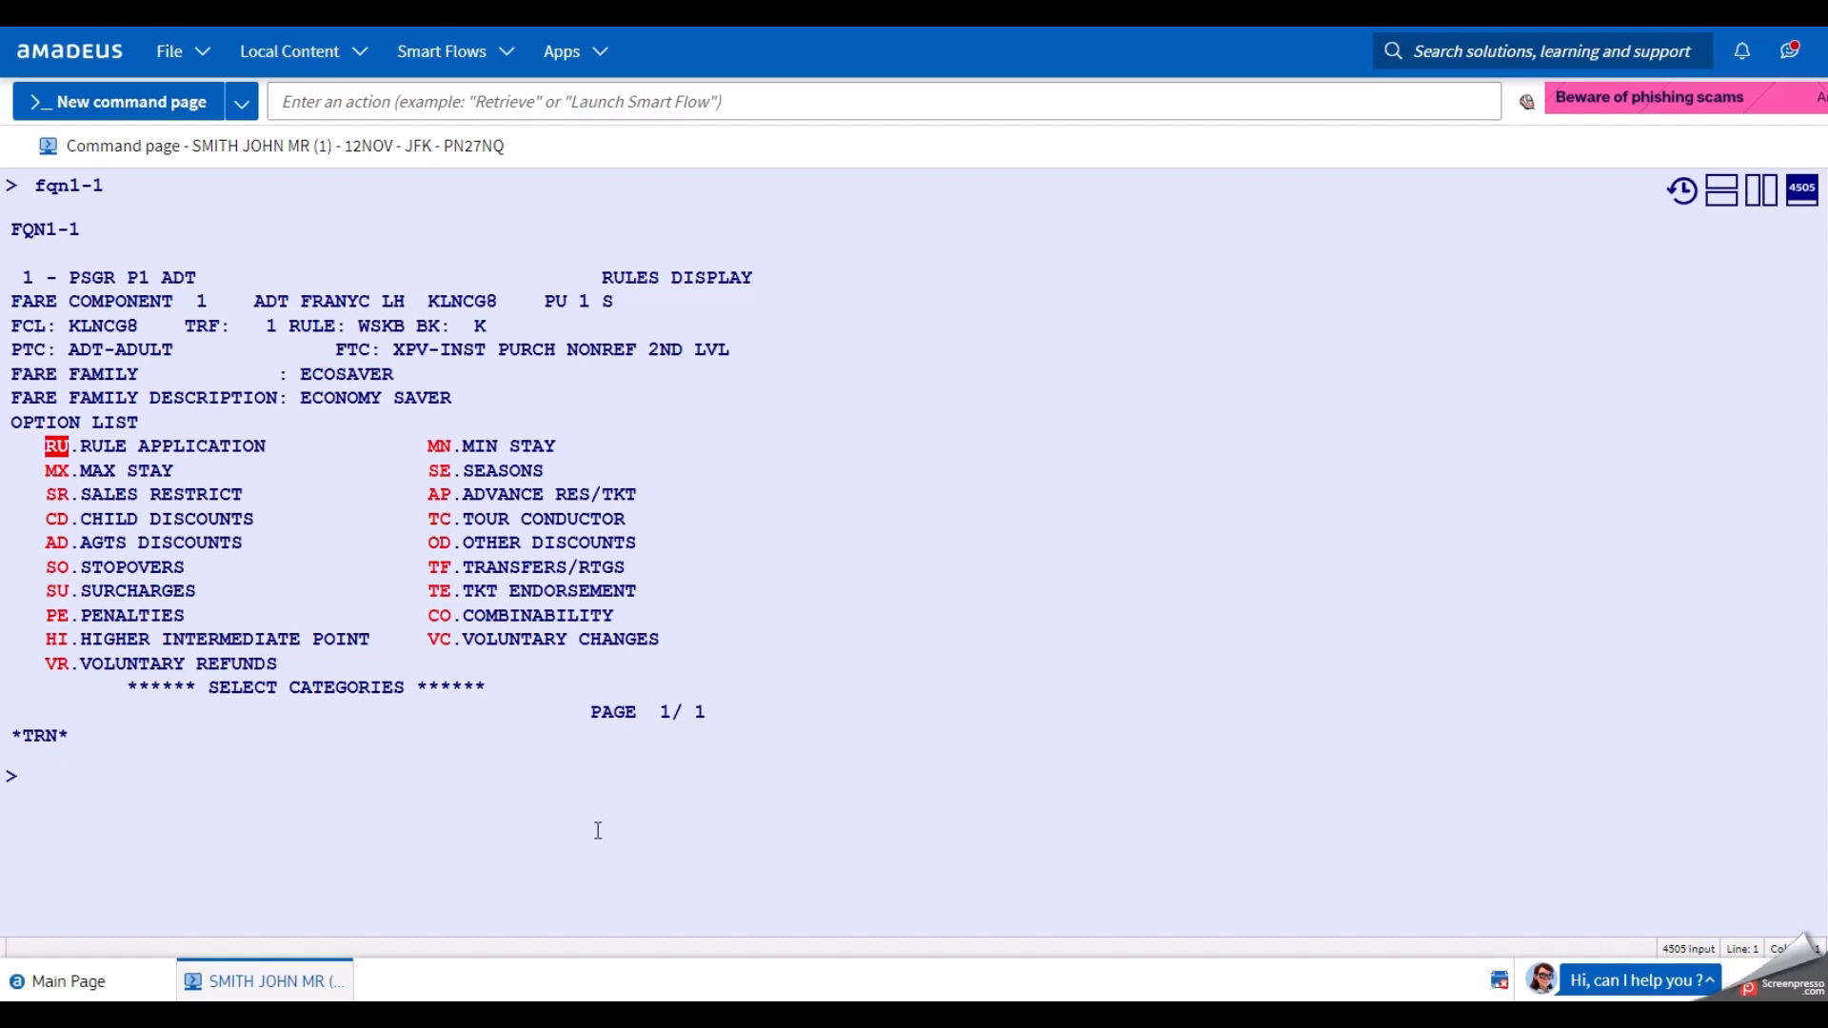
Show the second fare component's rules with FQN1-2 and highlight its city pair.
type("fq")
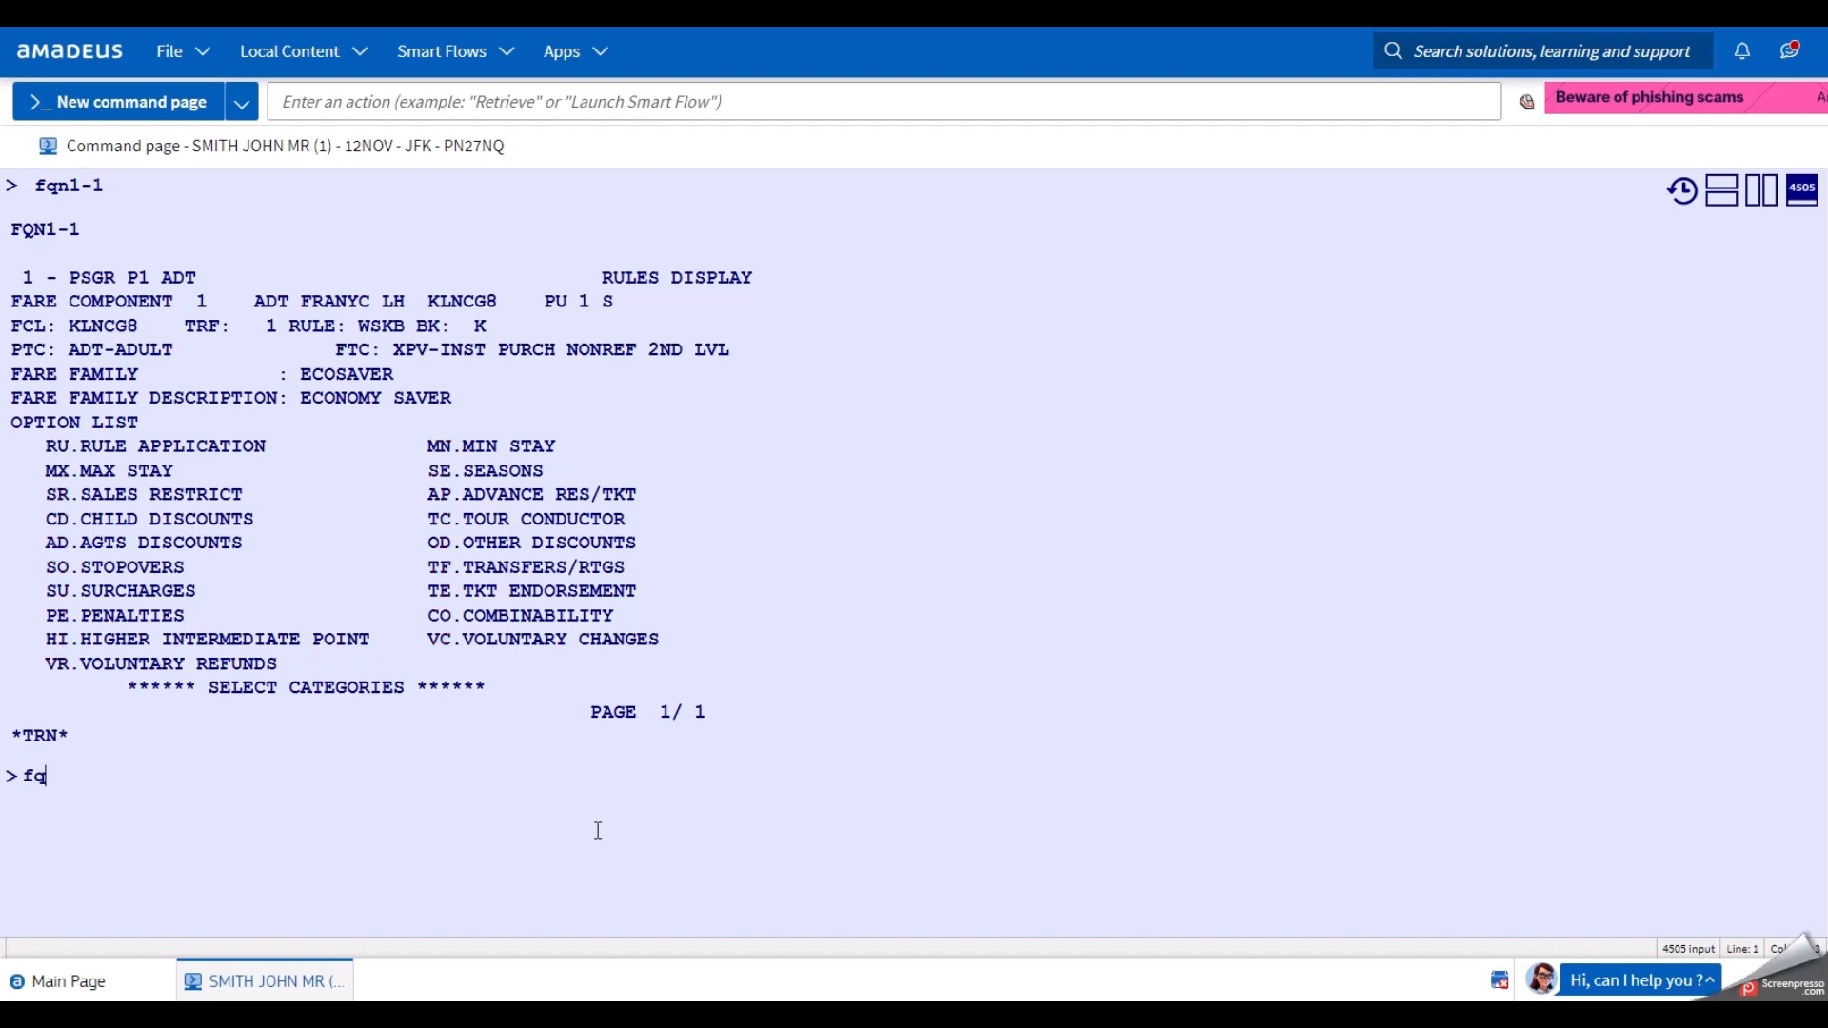
type("n1-2")
key("Return")
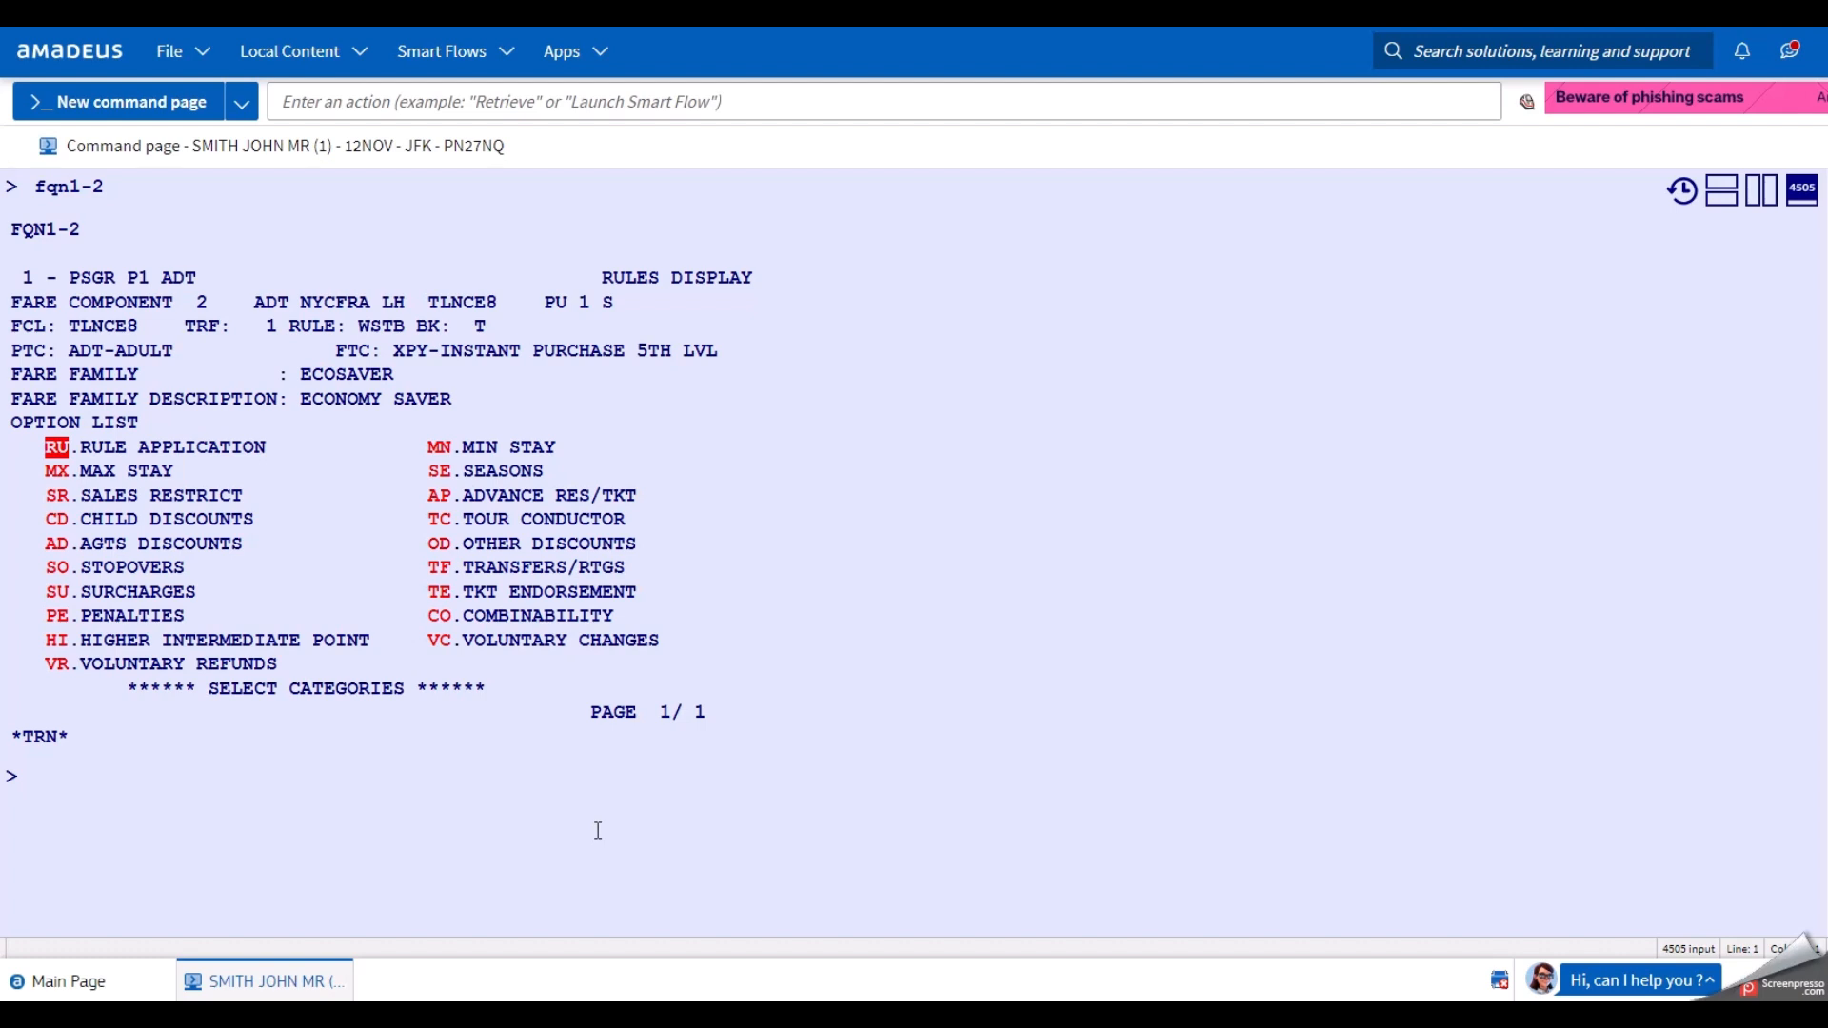
left_click(202, 299)
left_click_drag(312, 301, 372, 301)
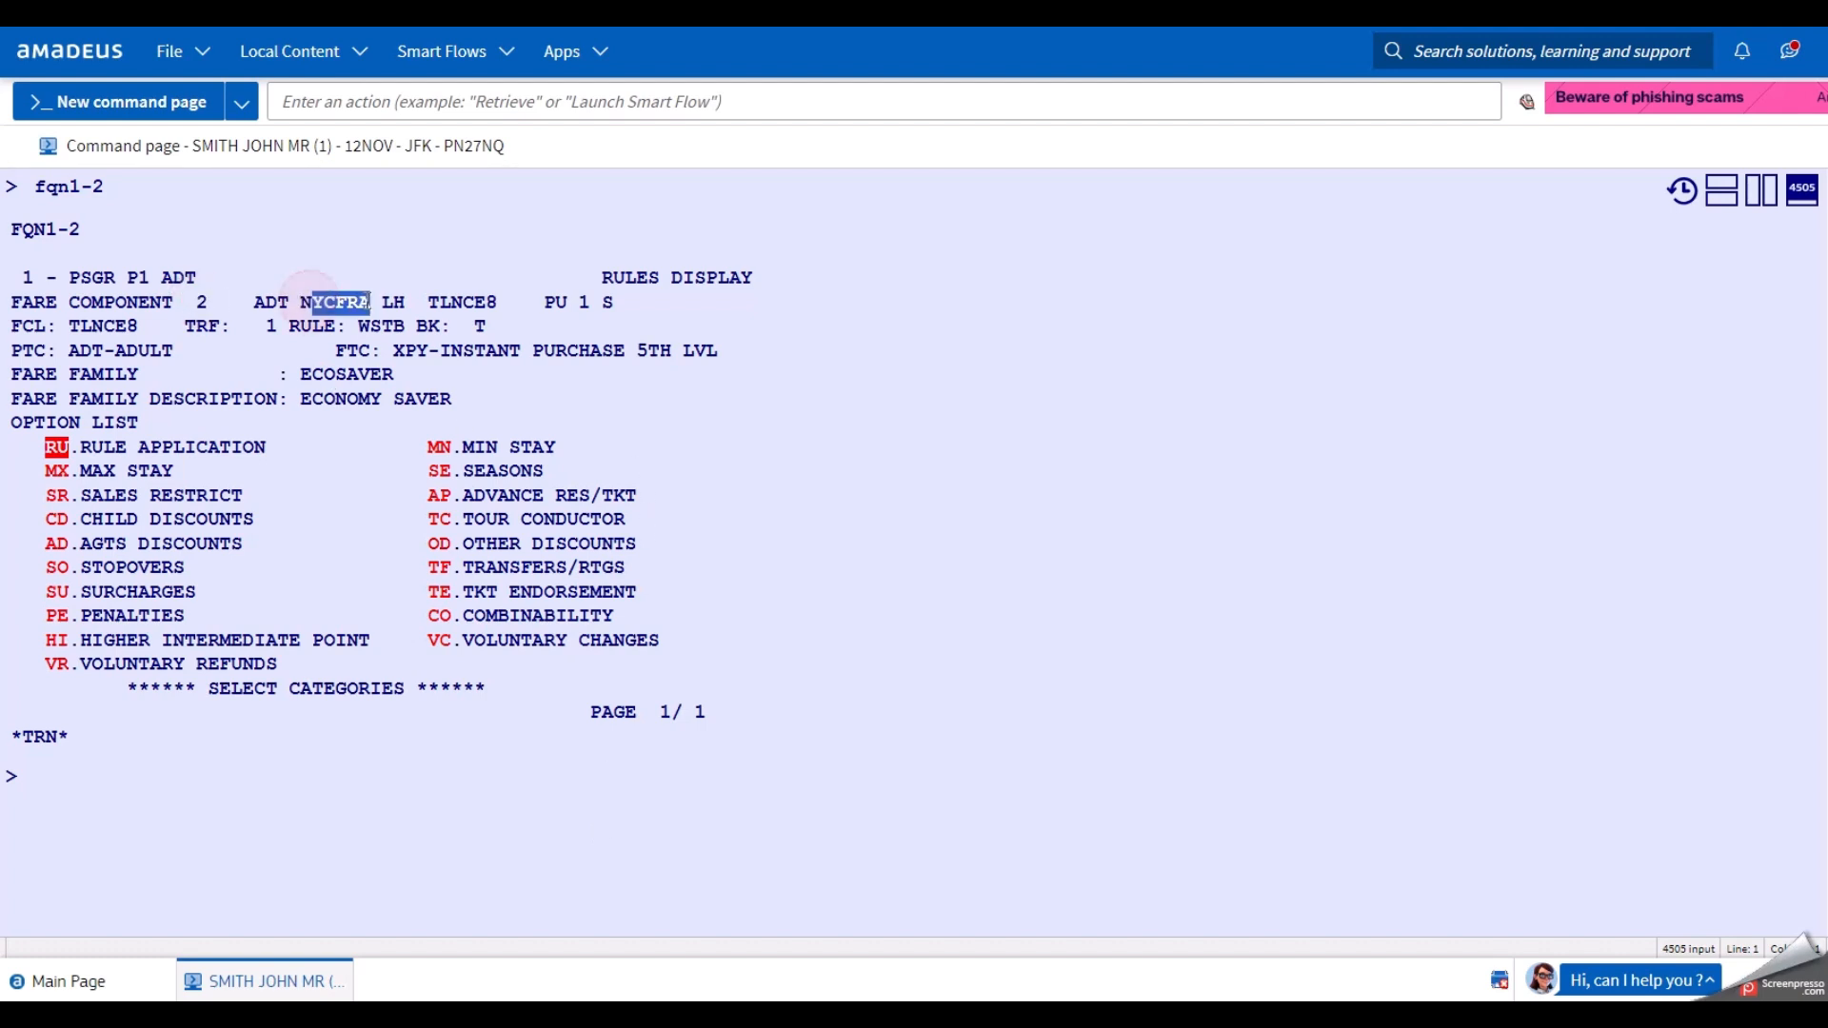
left_click(205, 787)
Redisplay the booking and quote it with FXX/R,09SEP24,P, dropping the ECOSAVER fare family qualifier.
type("rt")
key("Return")
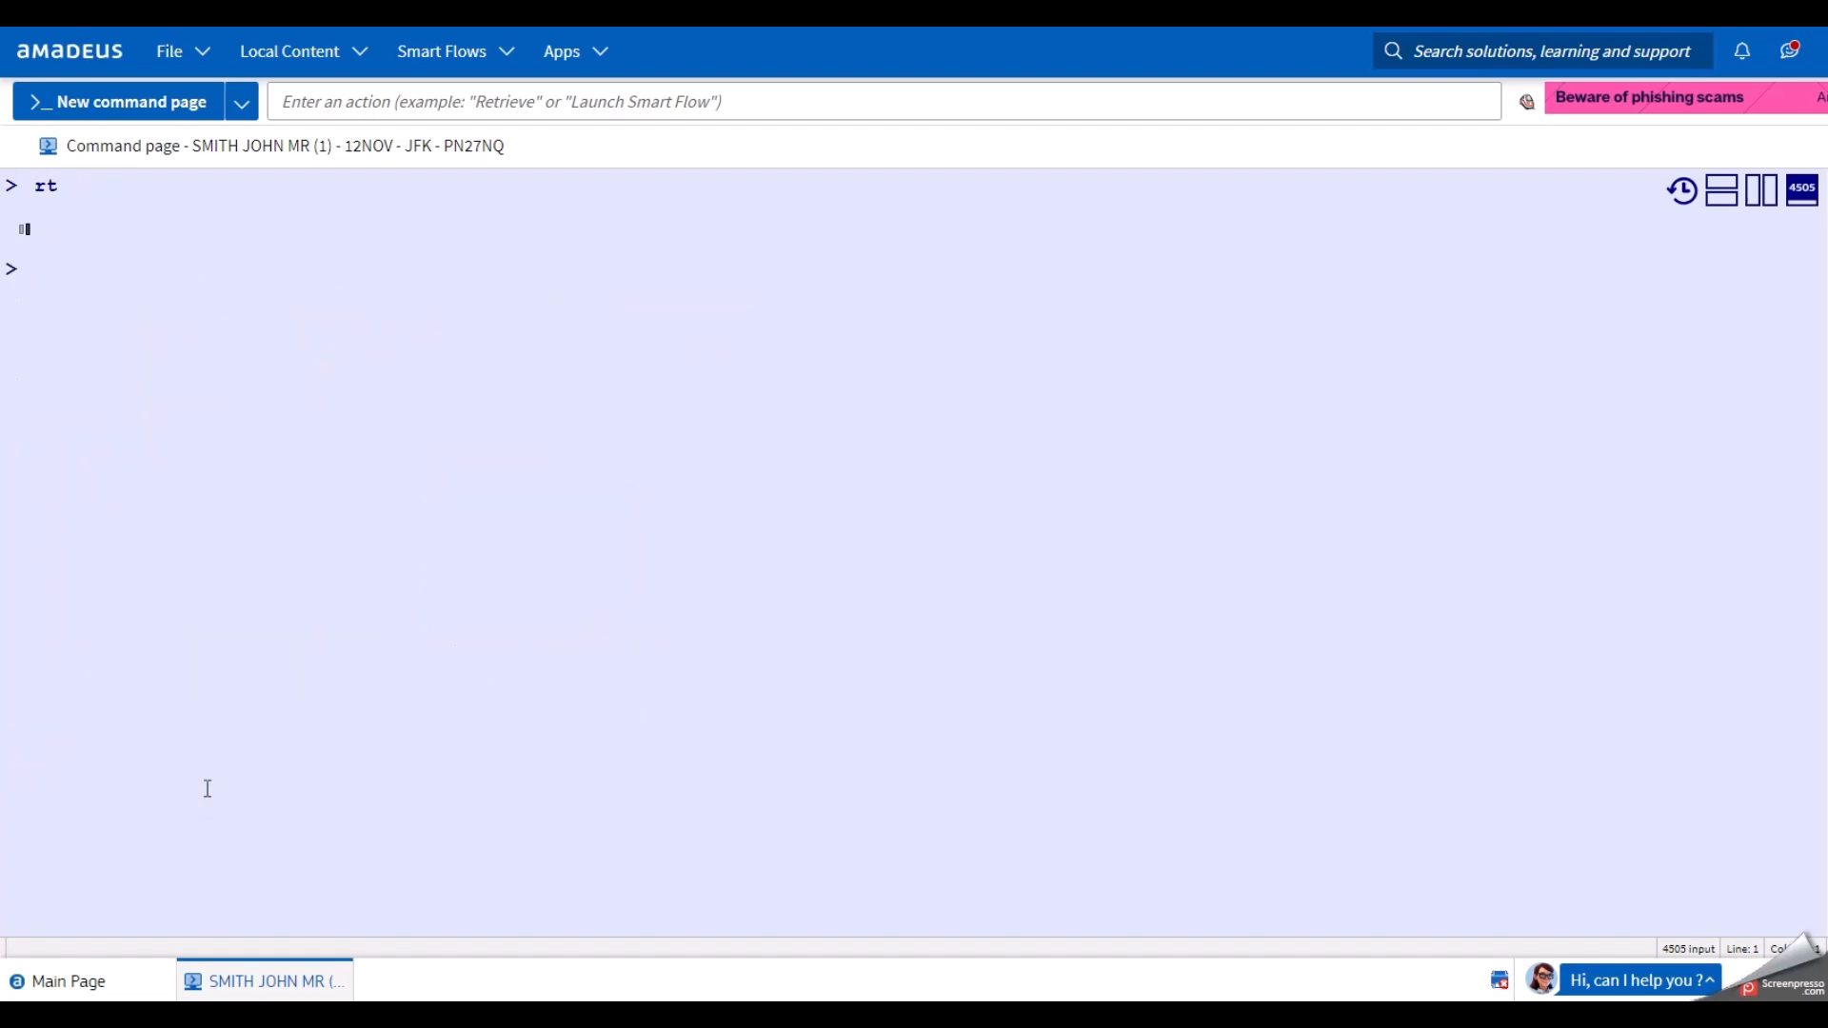
type("fxx/r,09sep24,p/ff-ecosaver")
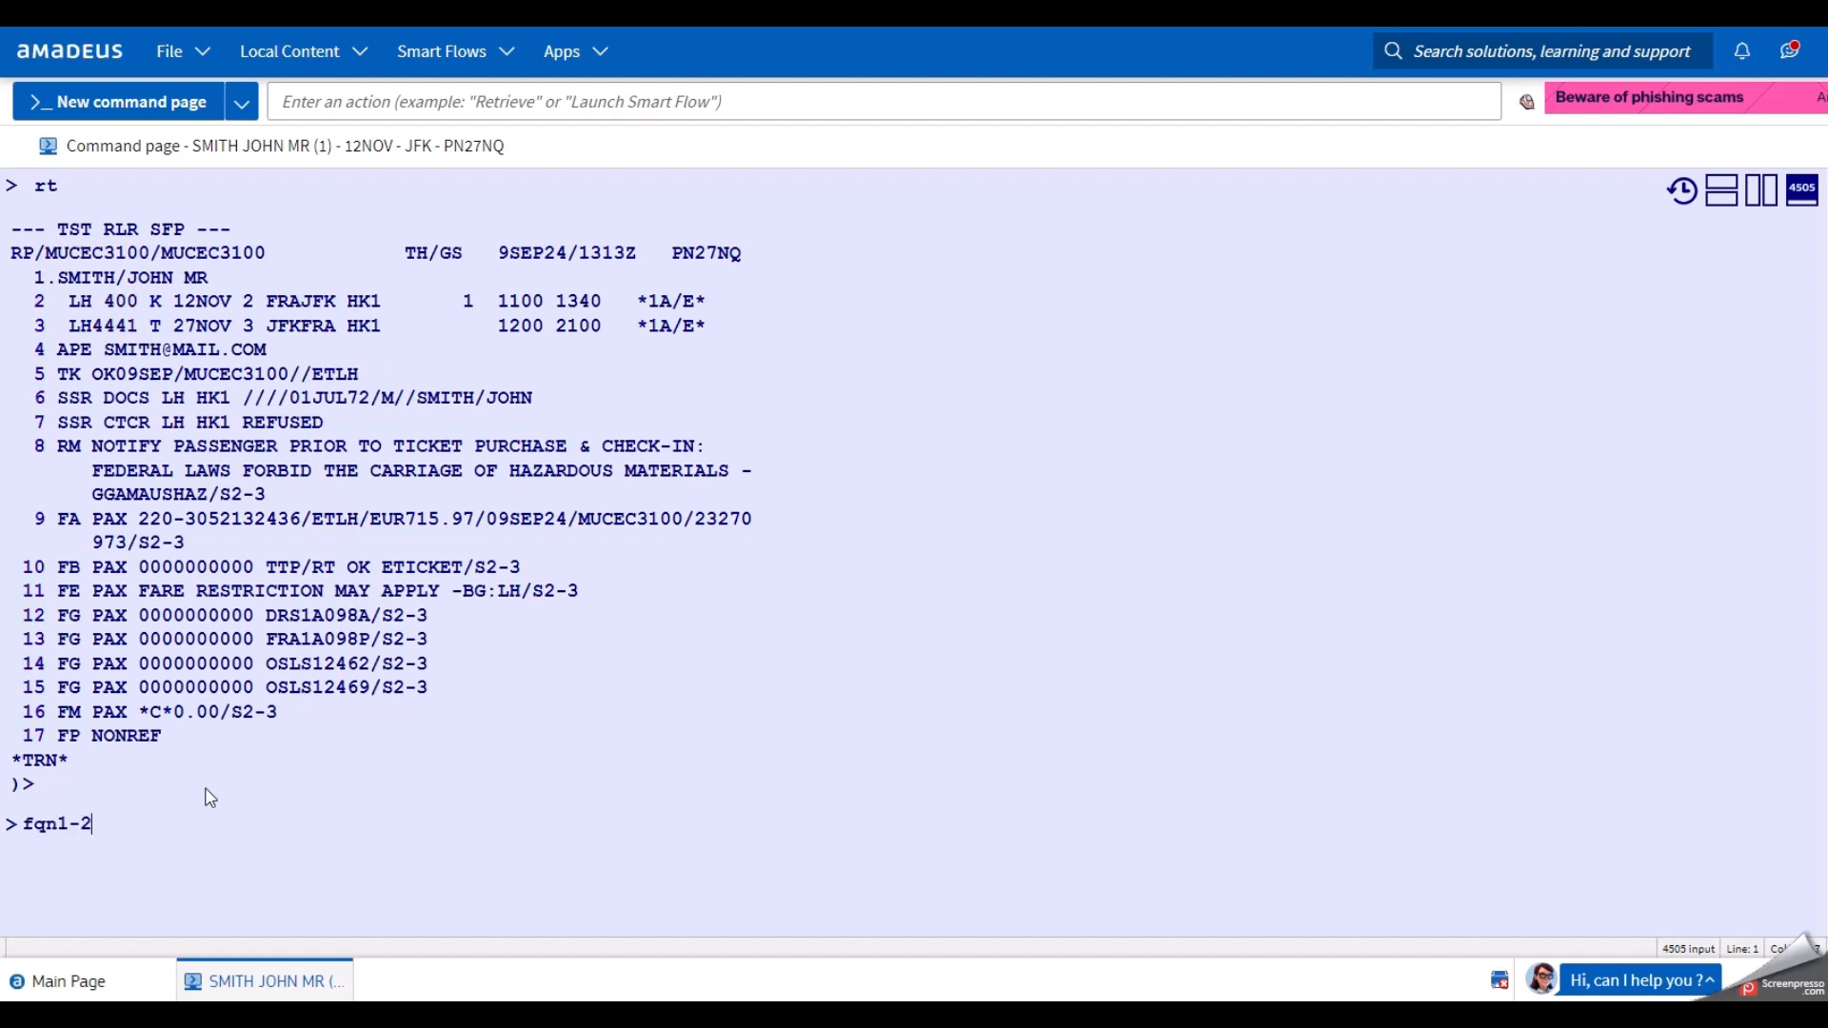
key("BackSpace")
key("BackSpace")
key("BackSpace")
key("BackSpace")
key("BackSpace")
key("BackSpace")
key("BackSpace")
key("BackSpace")
key("BackSpace")
key("BackSpace")
key("BackSpace")
key("BackSpace")
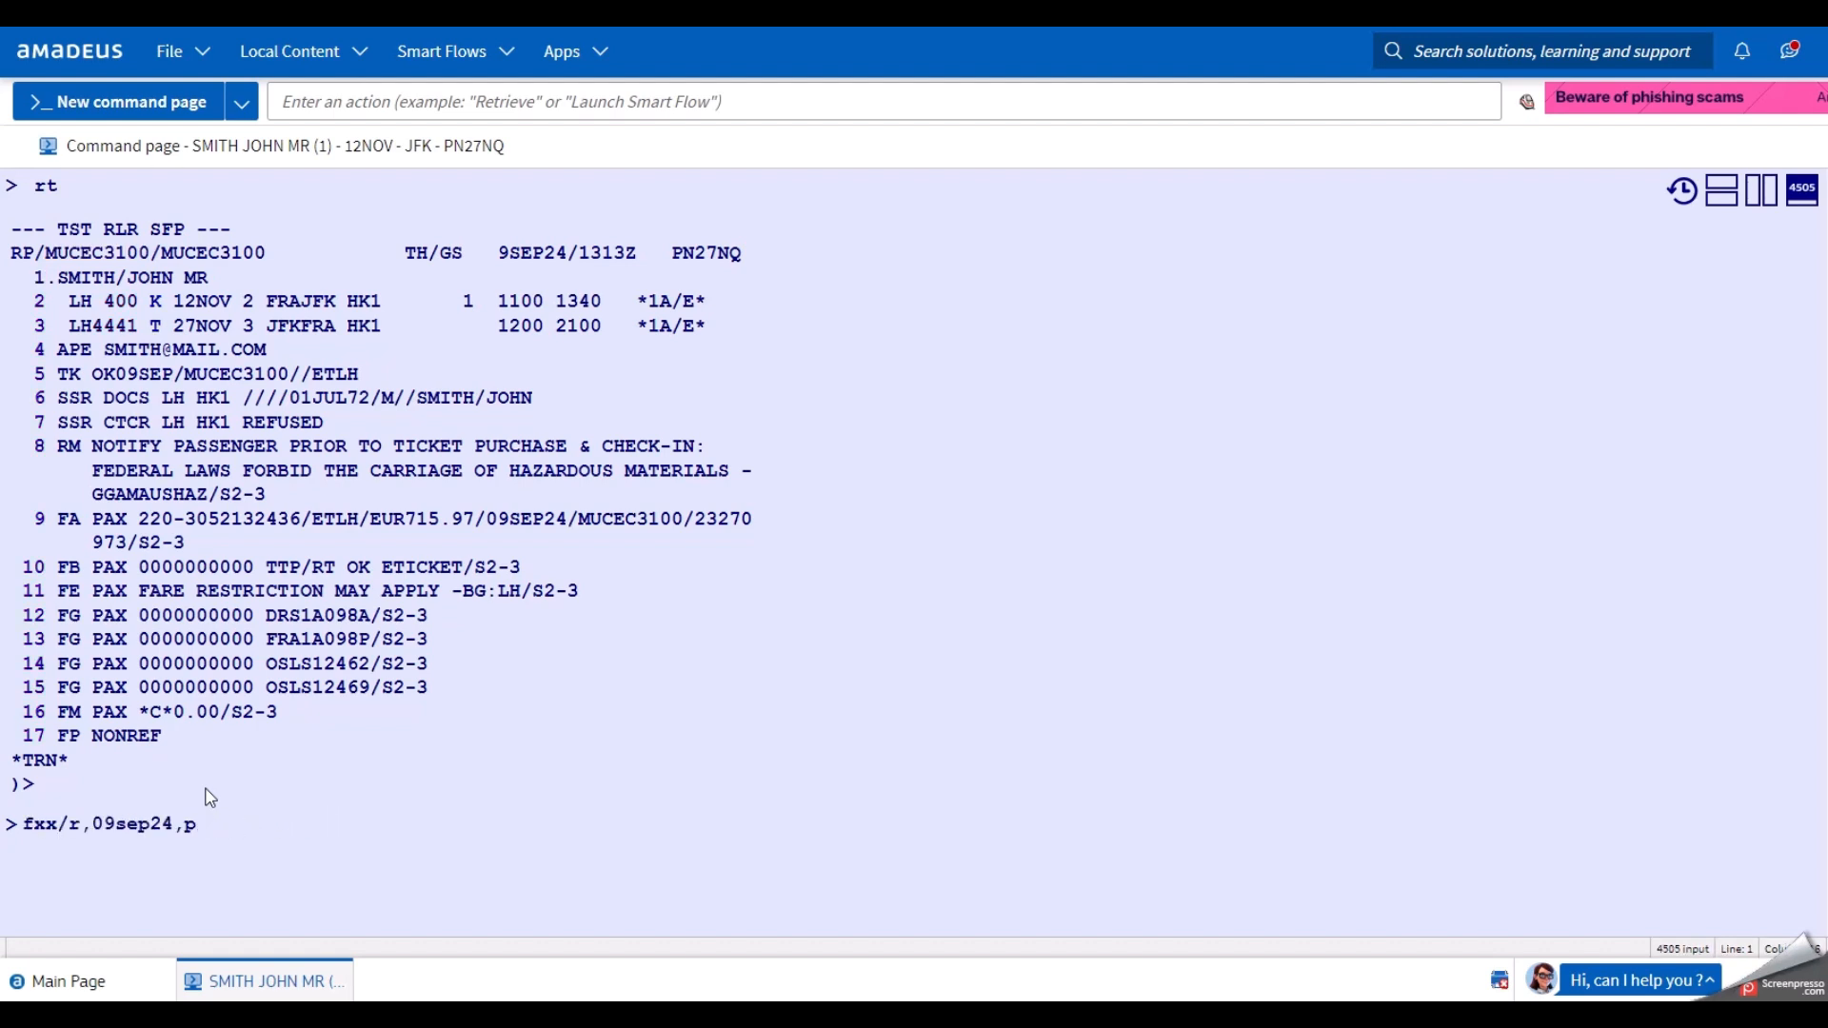
key("Return")
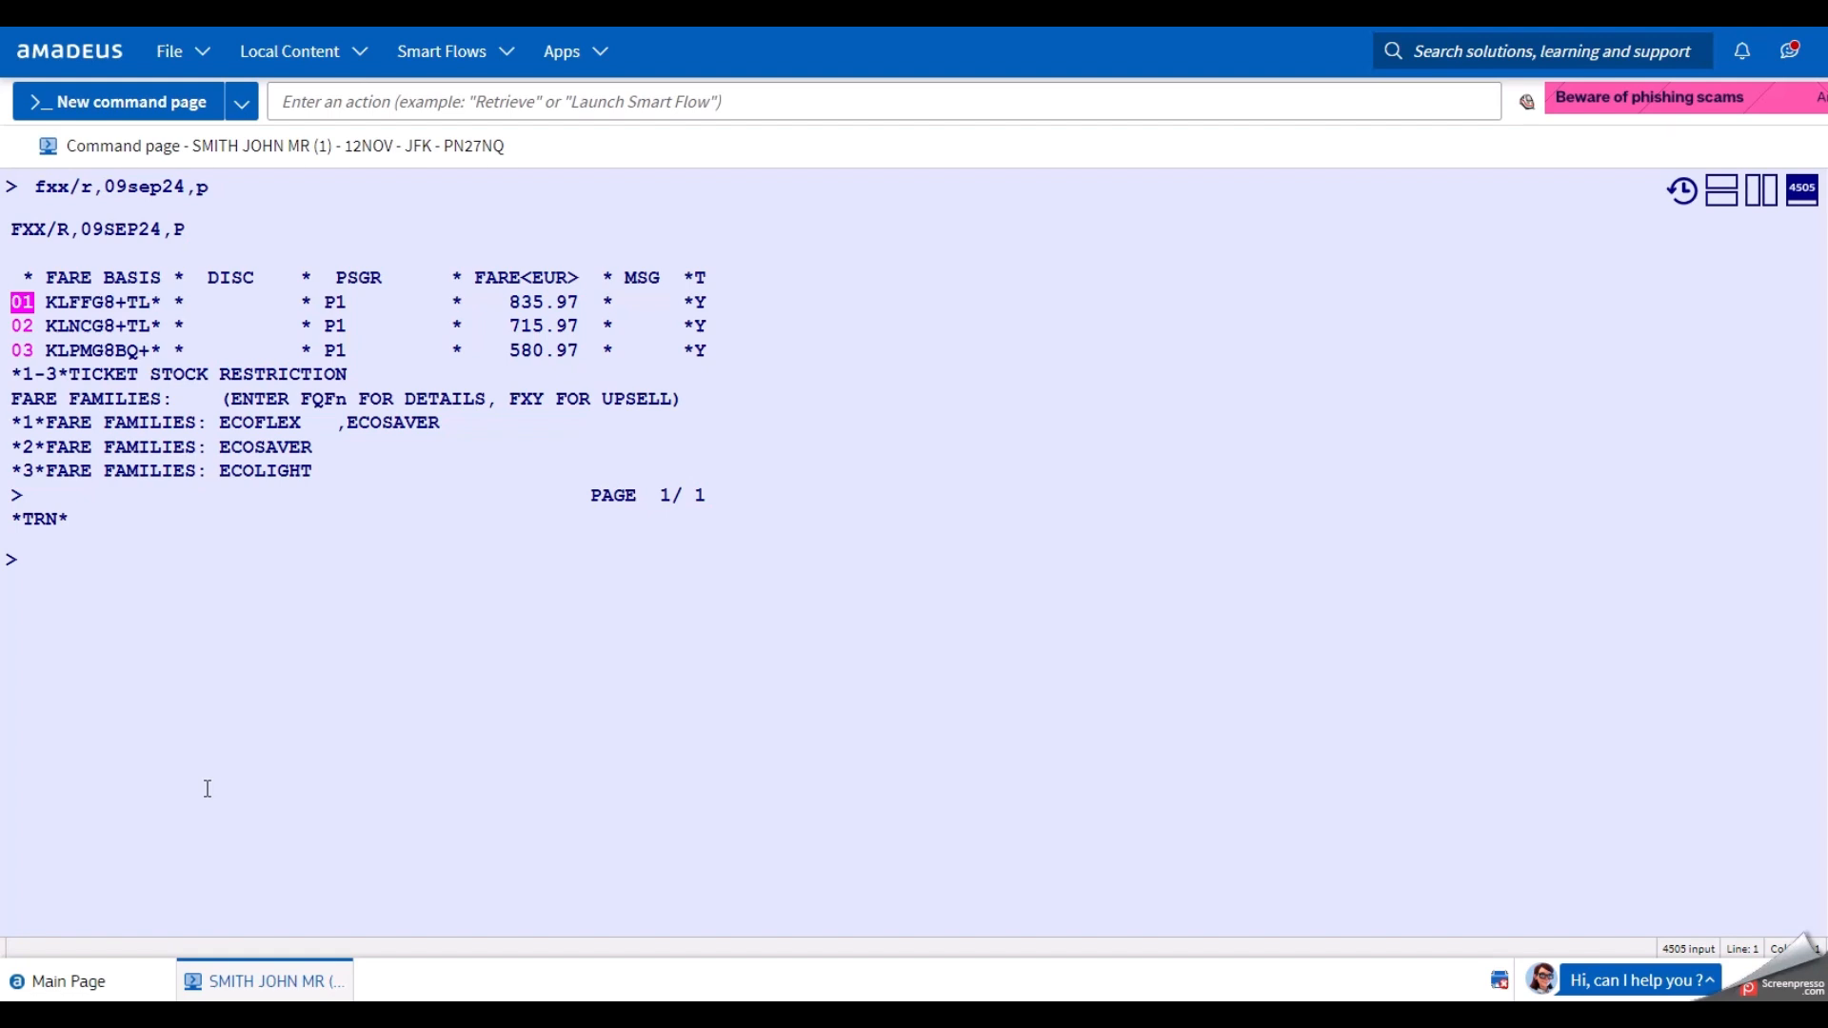
Step through priced fare lines 01, 02 and 03 to compare their fare families.
key("Down")
key("Down")
key("Up")
key("Up")
key("Down")
key("Down")
key("Up")
key("Up")
key("Tab")
key("shift+Tab")
left_click(214, 716)
Redisplay the booking record with RT.
type("rt")
key("Return")
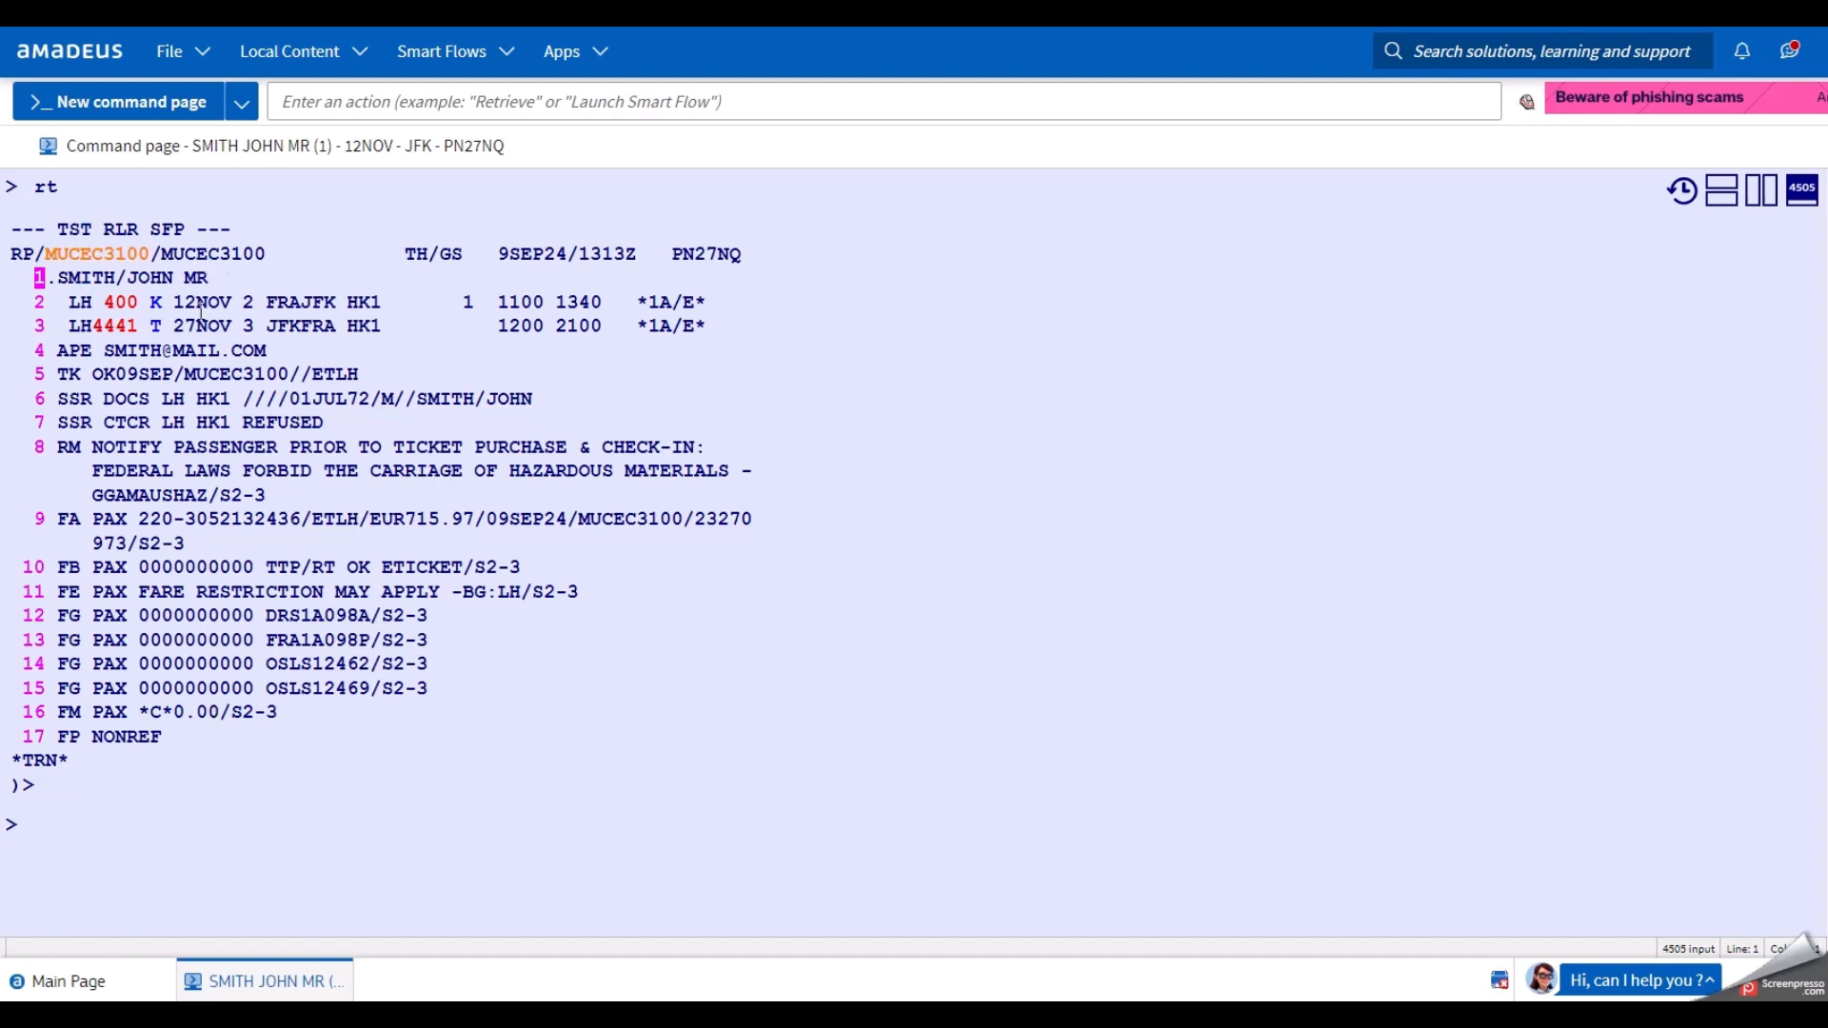
left_click(276, 834)
Start a Frankfurt to JFK fare display entry, FQDFRAJFK, replacing NYC with JFK.
type("fqd")
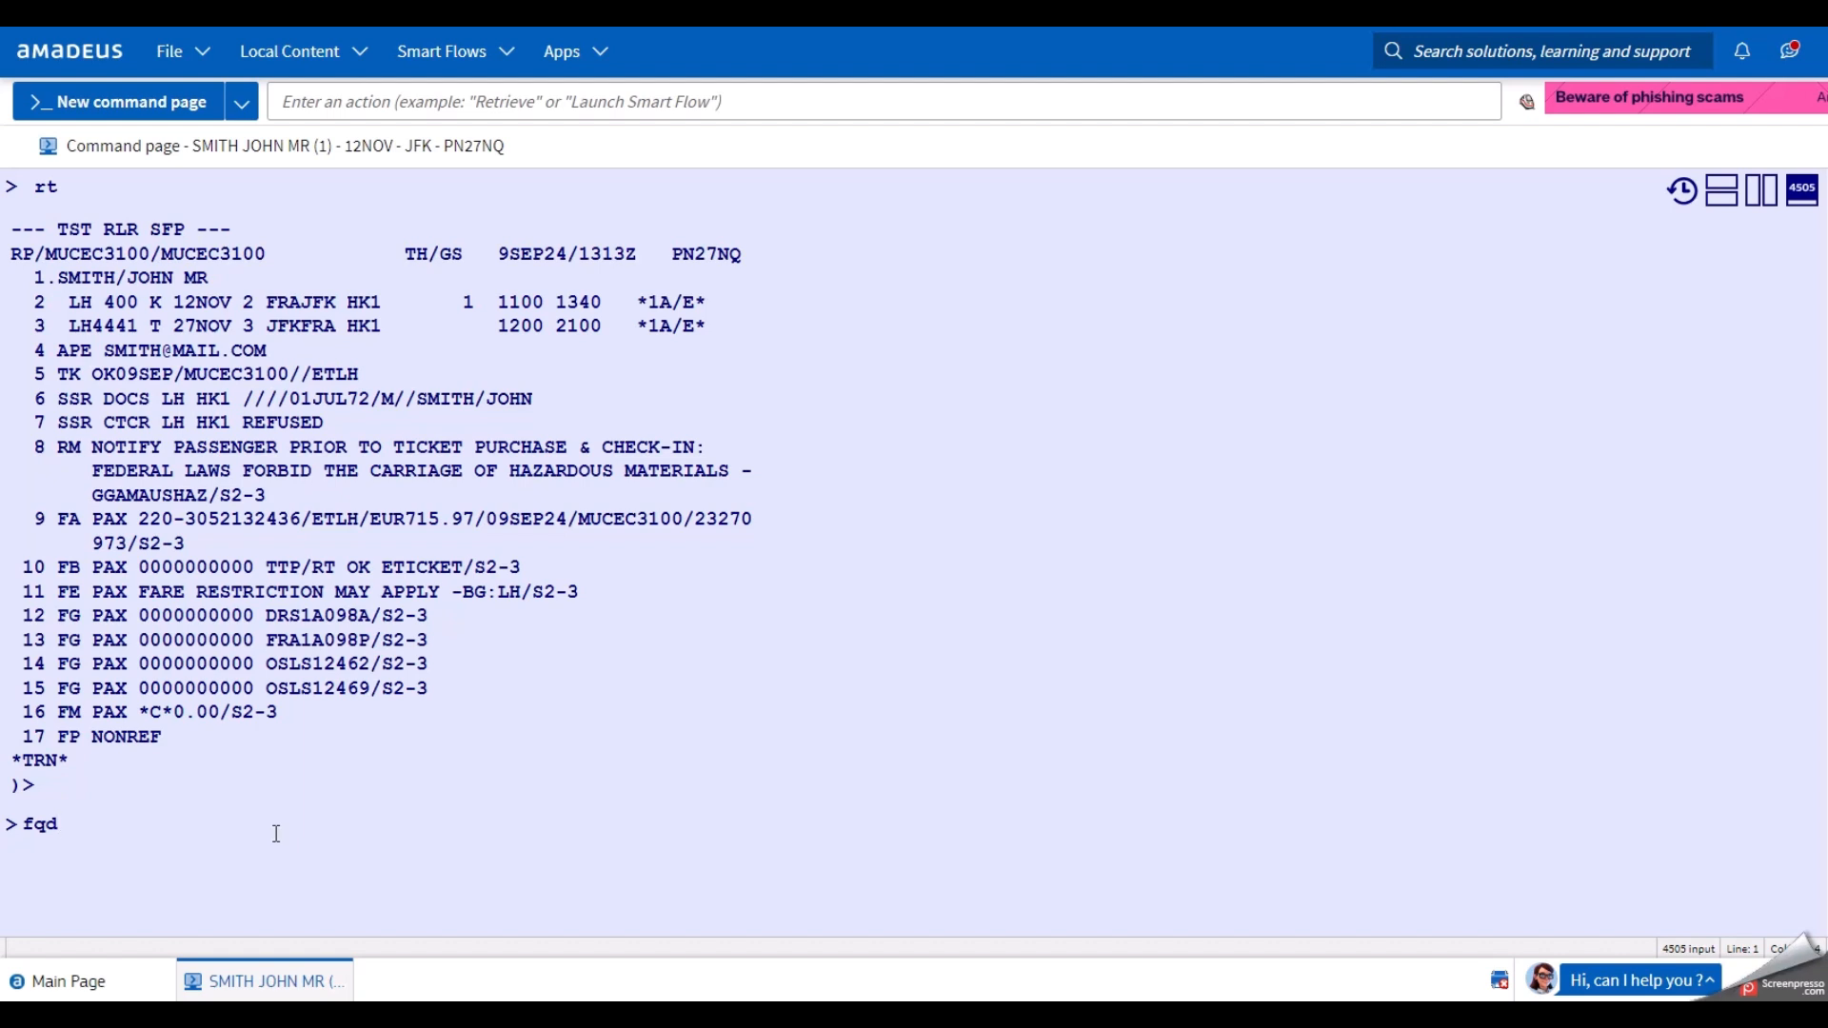
key("BackSpace")
key("BackSpace")
key("BackSpace")
type("fqd")
type("fra")
type("ny")
type("c")
key("BackSpace")
key("BackSpace")
key("BackSpace")
type("jfk")
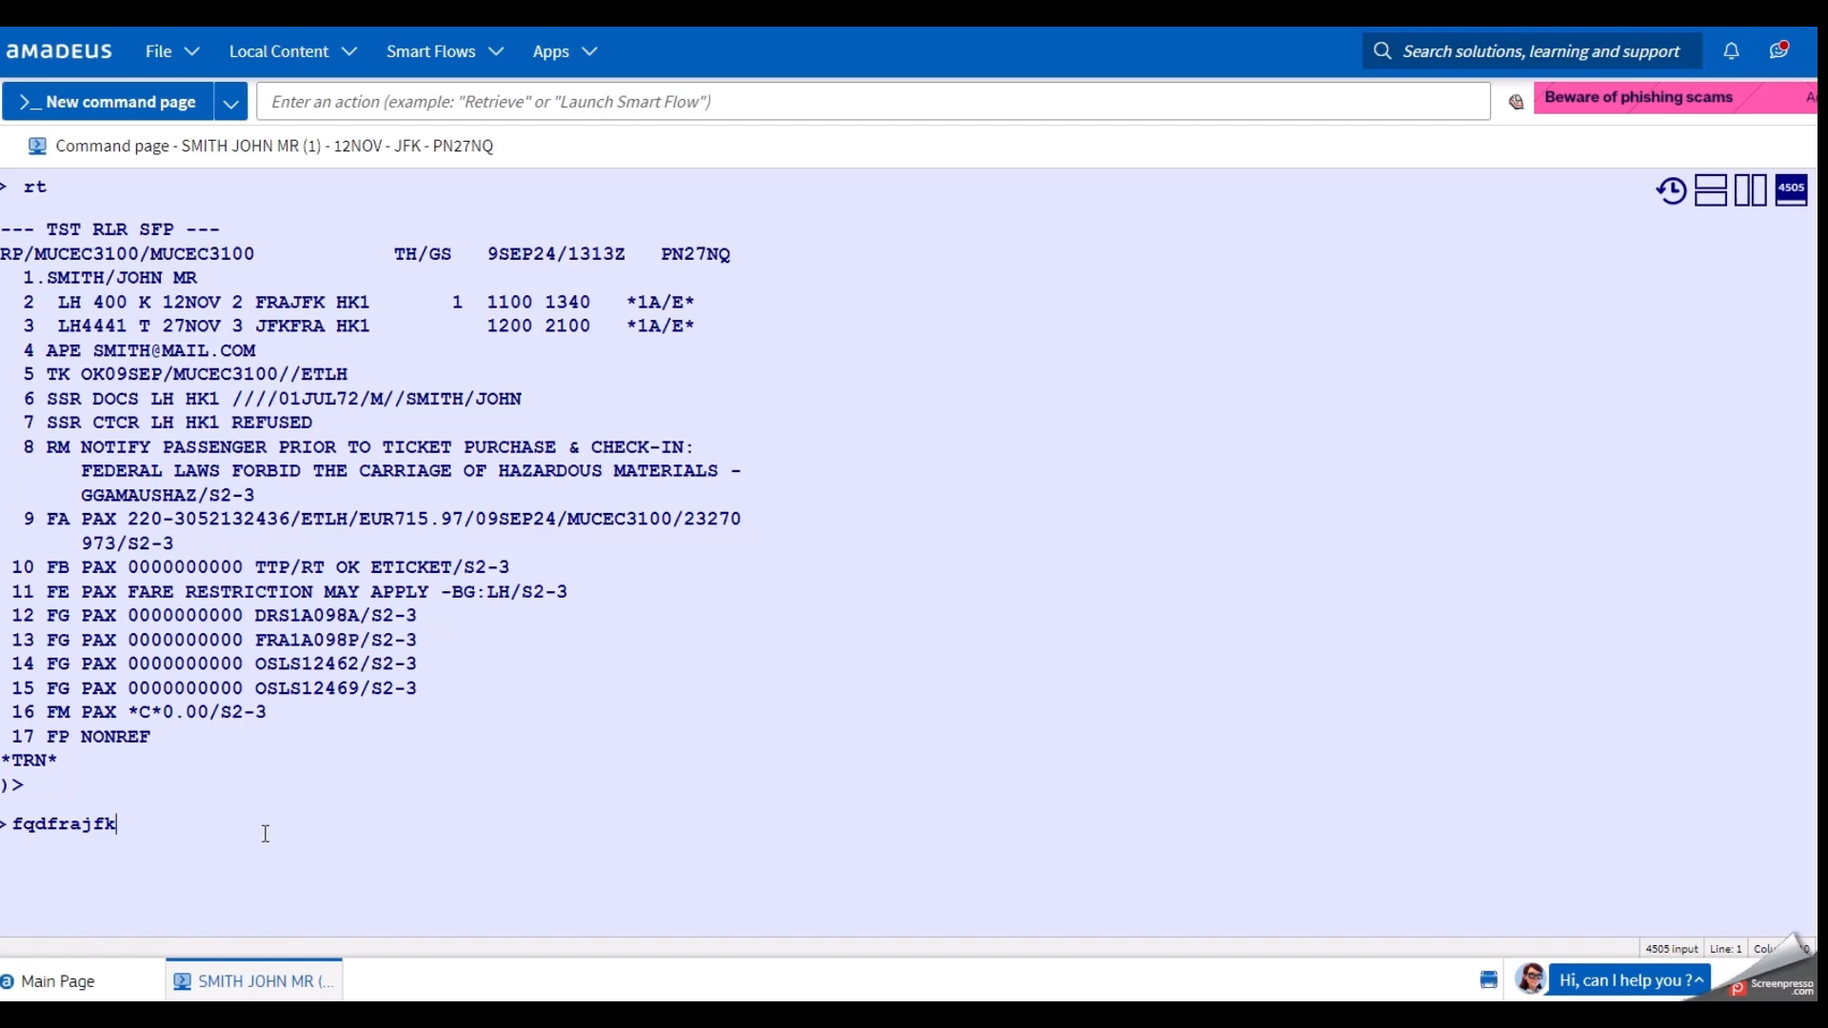
Add /D12NOV/ALH/CK for travel on 12NOV, Lufthansa, K booking class.
type("/d12nov/alh/ck")
left_click(208, 828)
left_click_drag(208, 830, 220, 832)
left_click(220, 826)
left_click_drag(237, 832, 223, 826)
left_click(236, 842)
left_click(253, 824)
left_click(279, 829)
left_click(143, 301)
left_click(301, 829)
Append /R,09SEP24,P/IL/FF for ticketing date 09SEP24 with fare families shown.
type("/r,09sep24,p/")
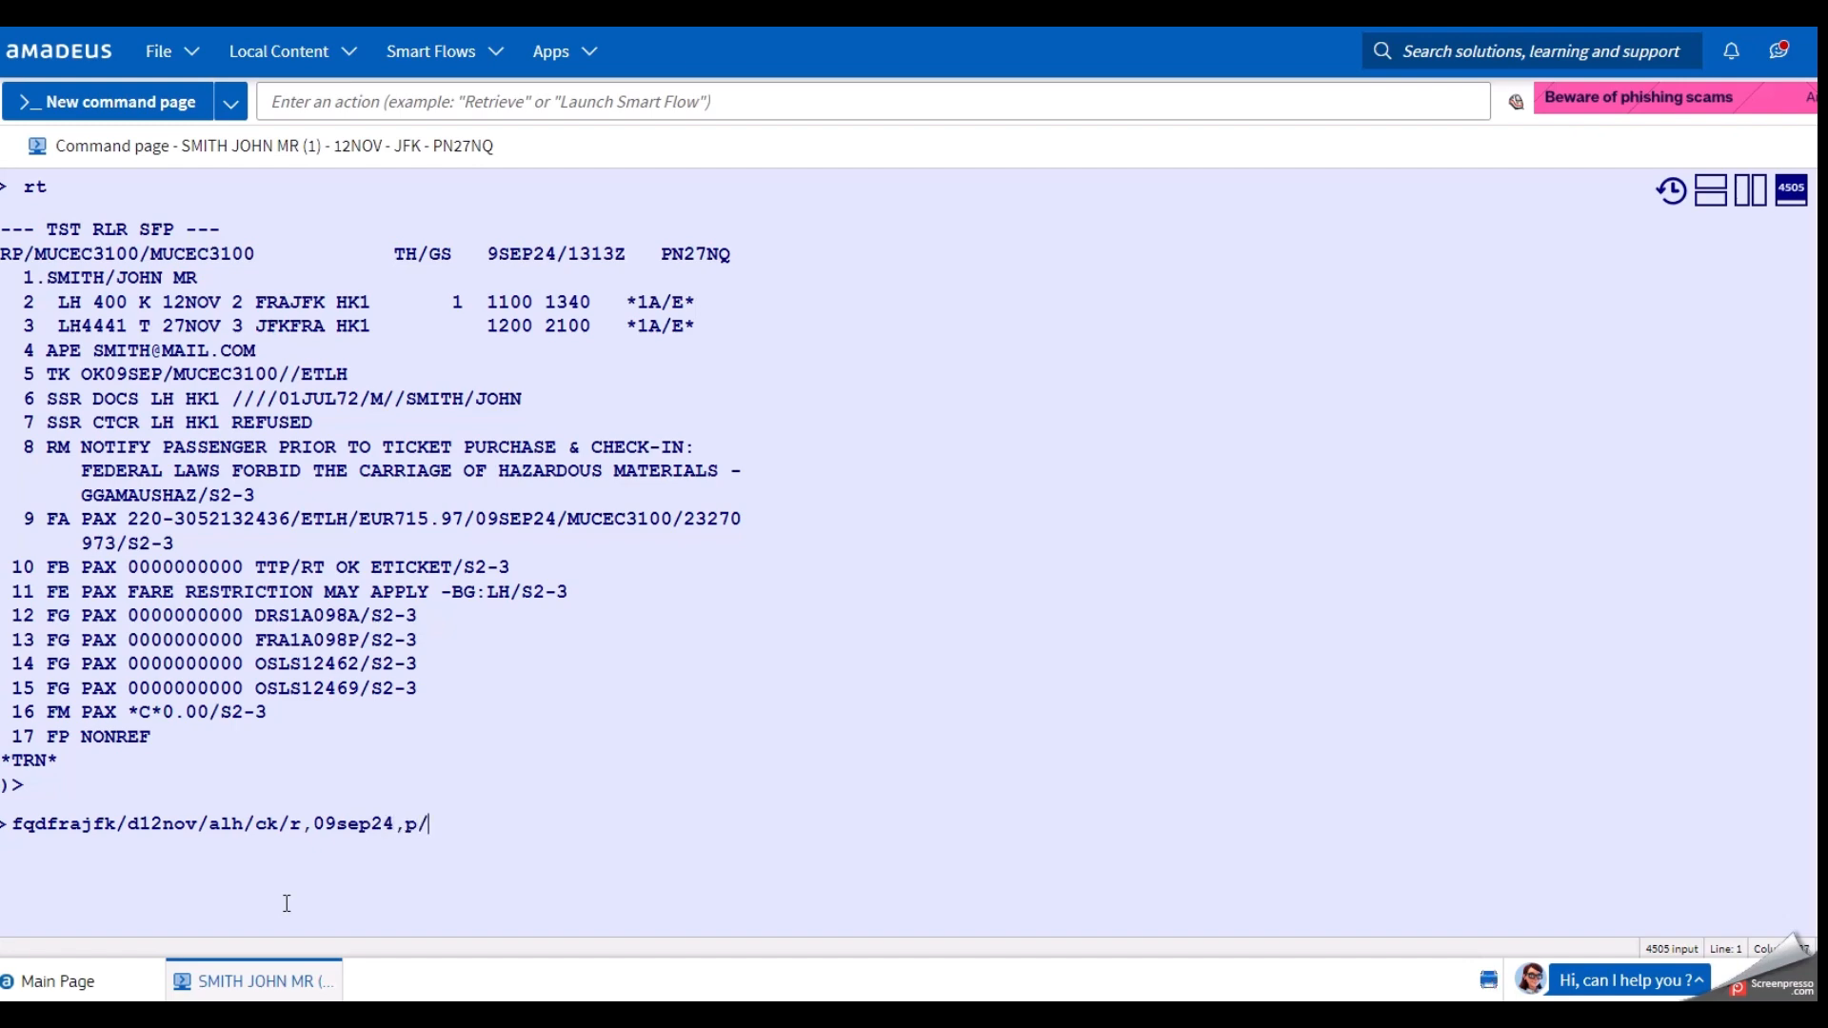
type("il")
type("/ff")
left_click(404, 826)
left_click(435, 824)
left_click(474, 826)
left_click(505, 825)
Send the FQD request and review the four fares, noting ECOSAVER fare basis KLNCG8 on line 02.
key("Return")
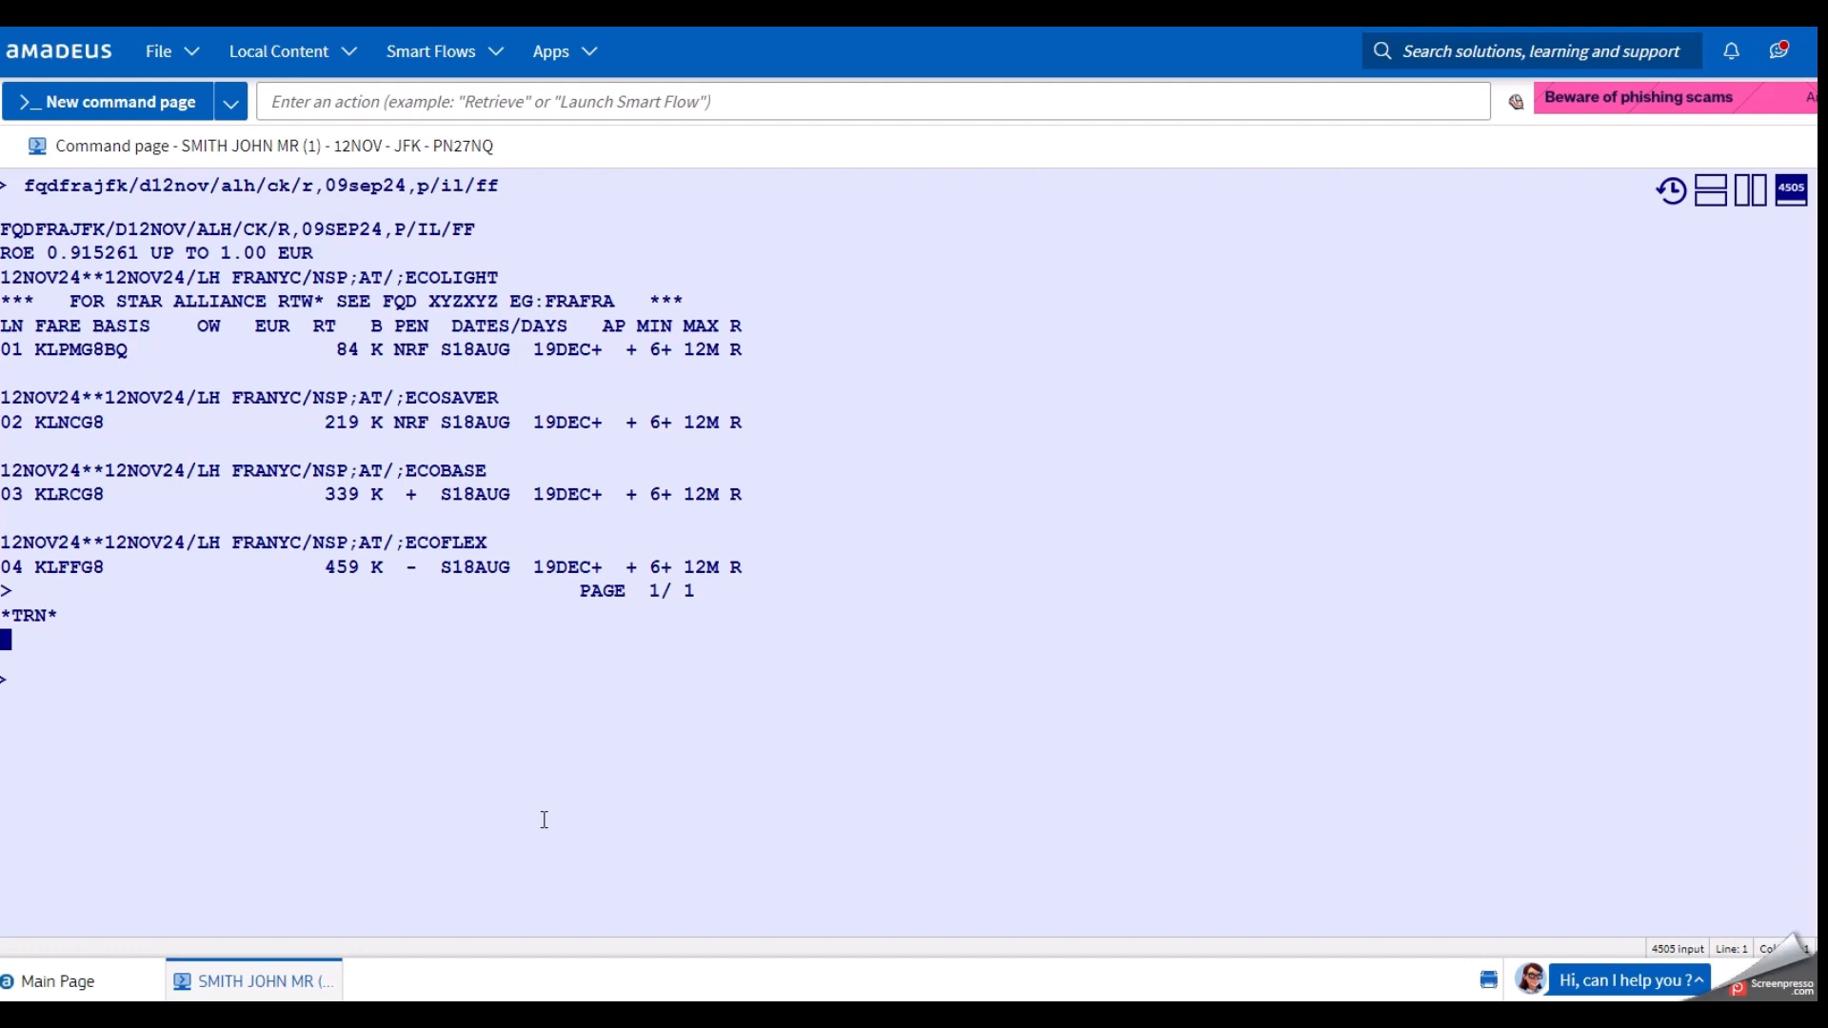
left_click_drag(502, 400, 403, 406)
left_click(303, 738)
left_click(39, 422)
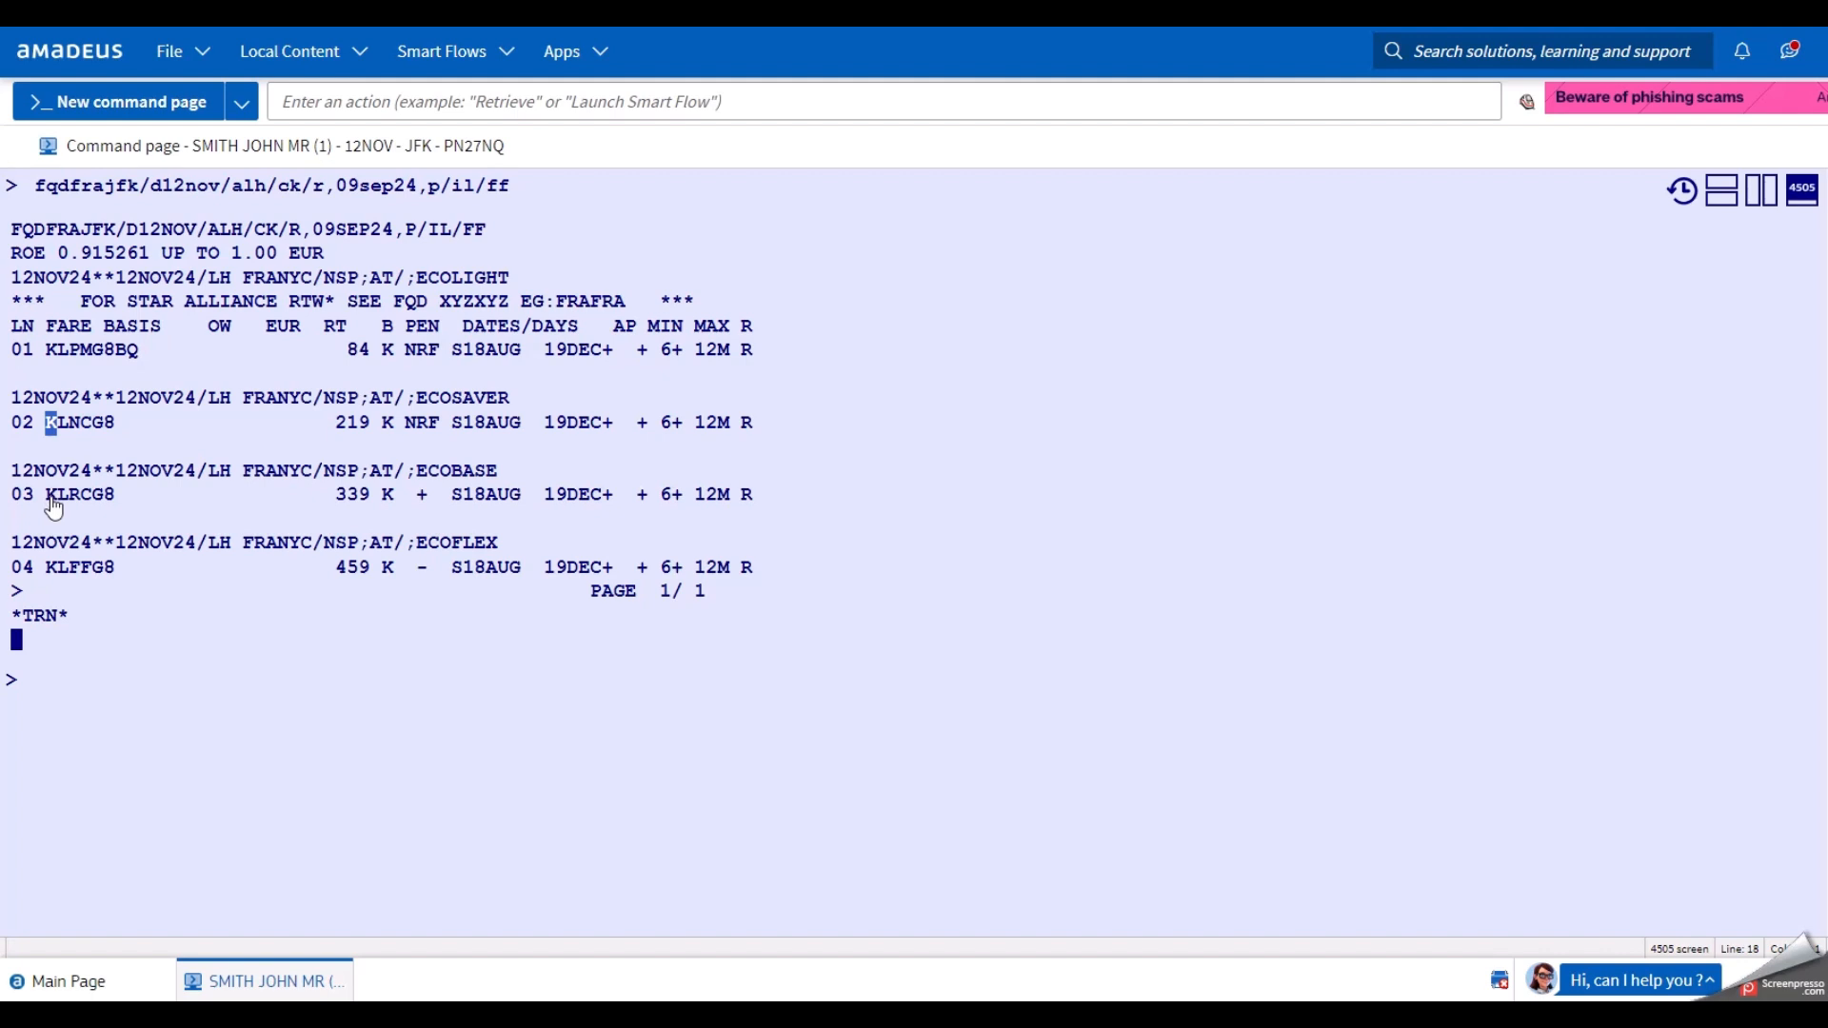
left_click(53, 676)
left_click(322, 716)
left_click(1761, 191)
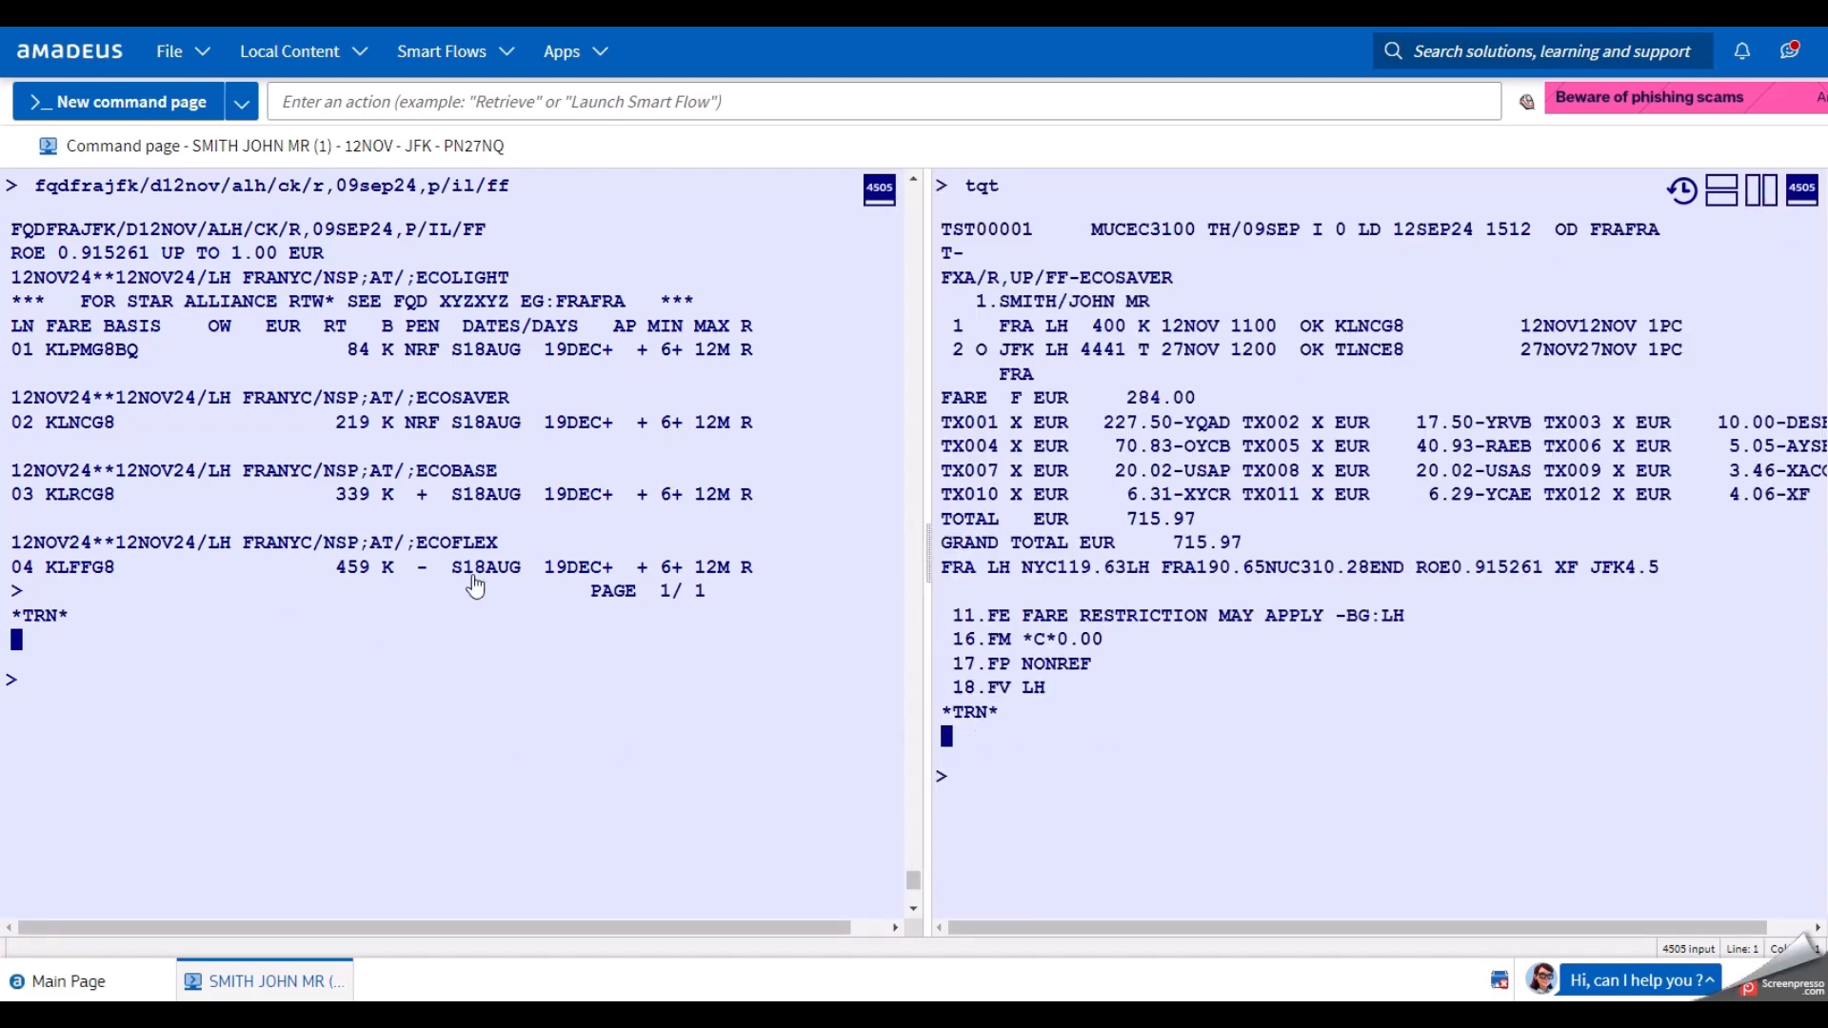
left_click_drag(1333, 325, 1403, 333)
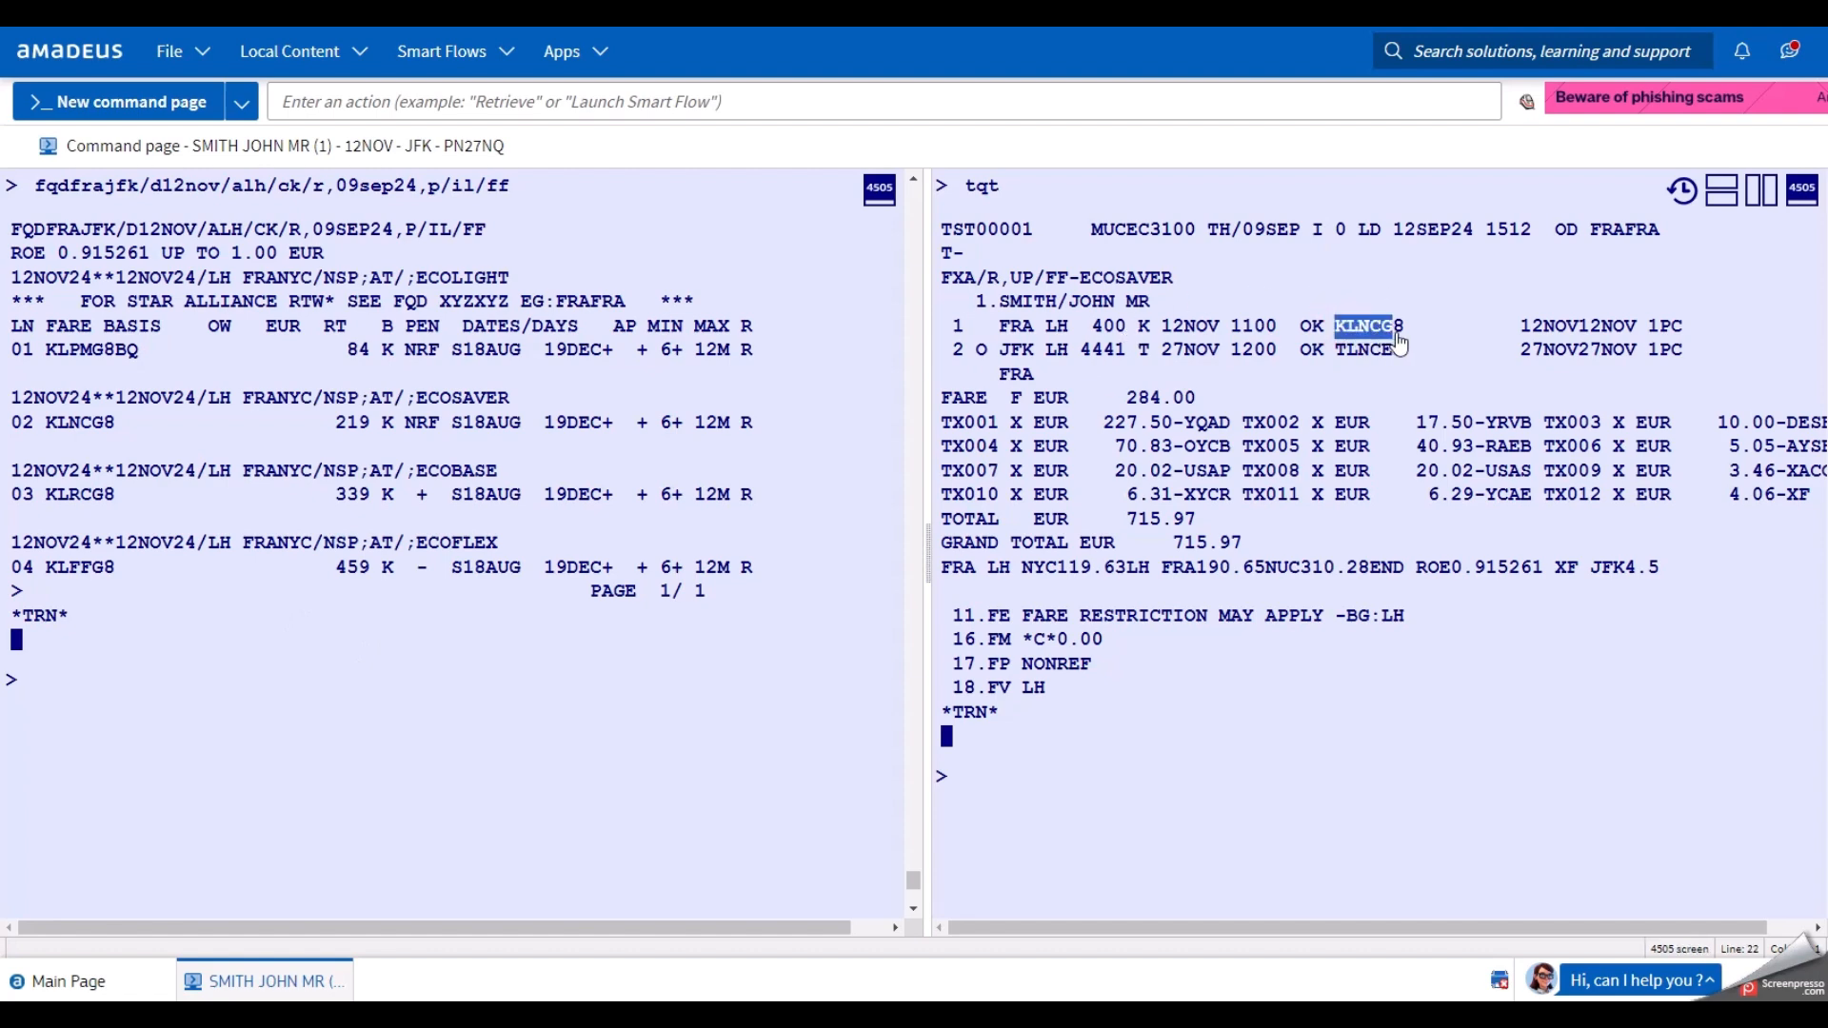
left_click(45, 422)
left_click_drag(45, 422, 114, 424)
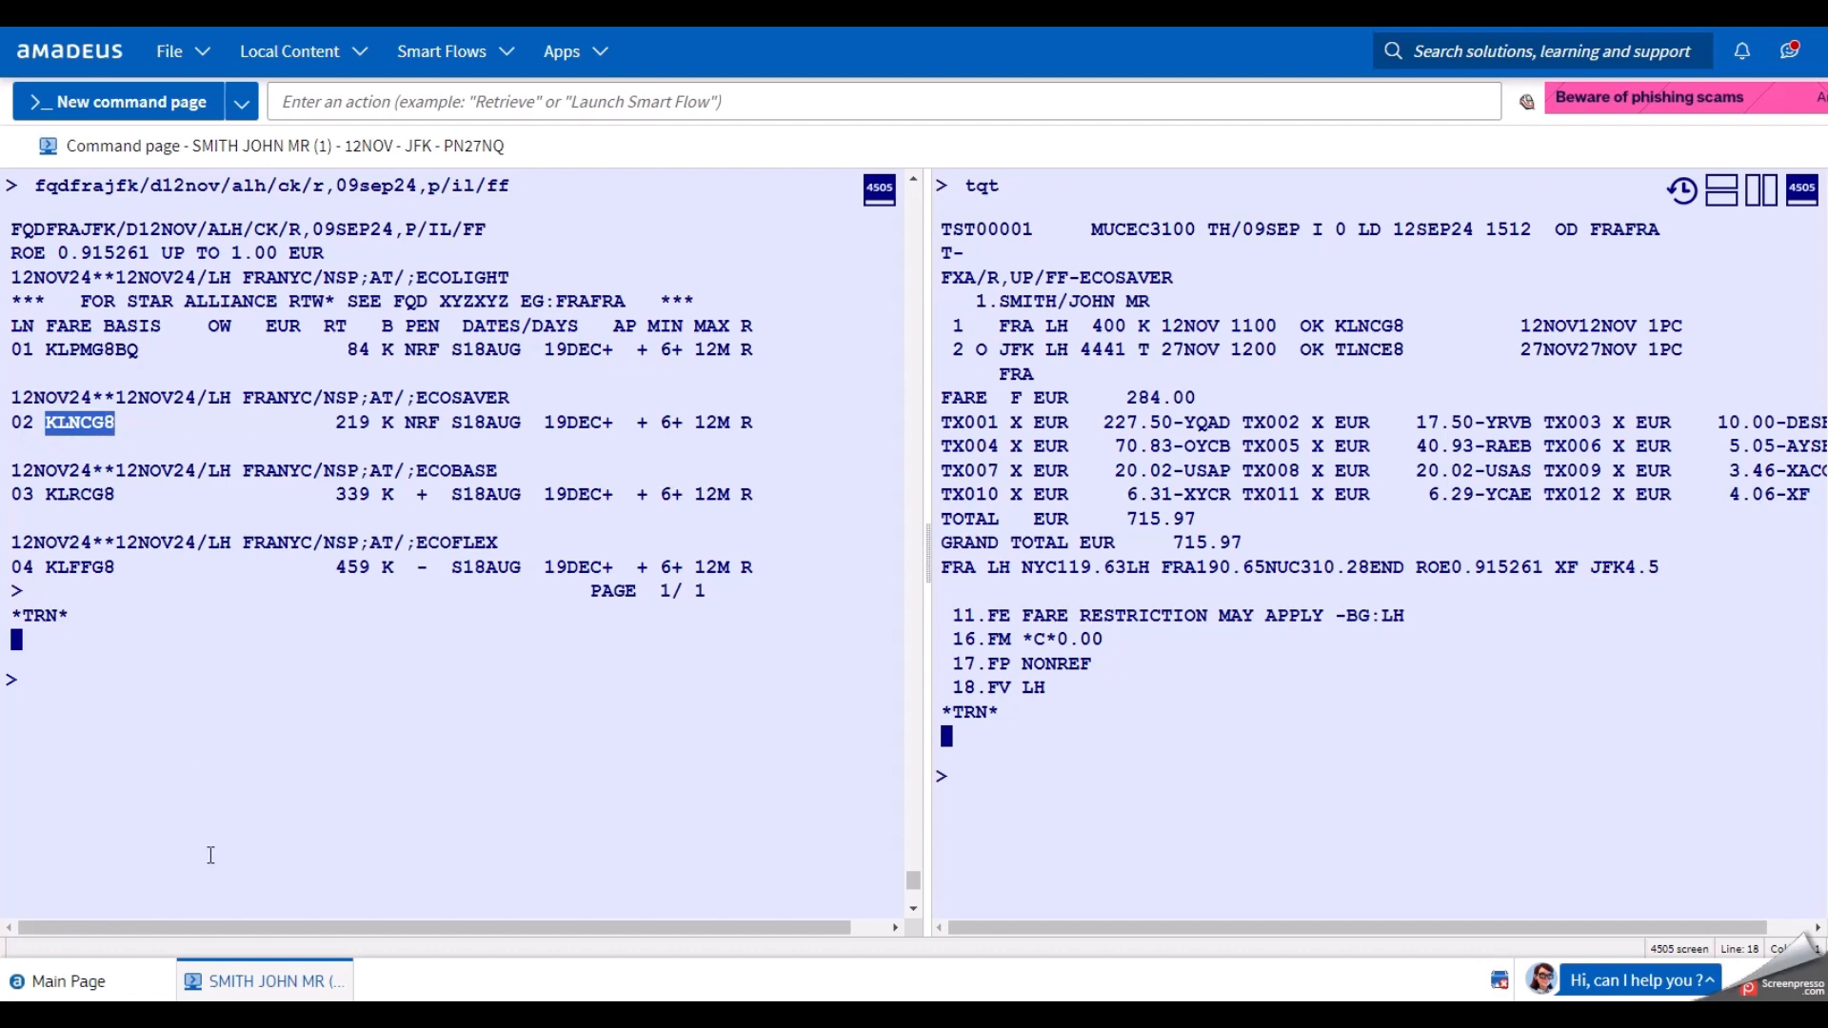
left_click(193, 725)
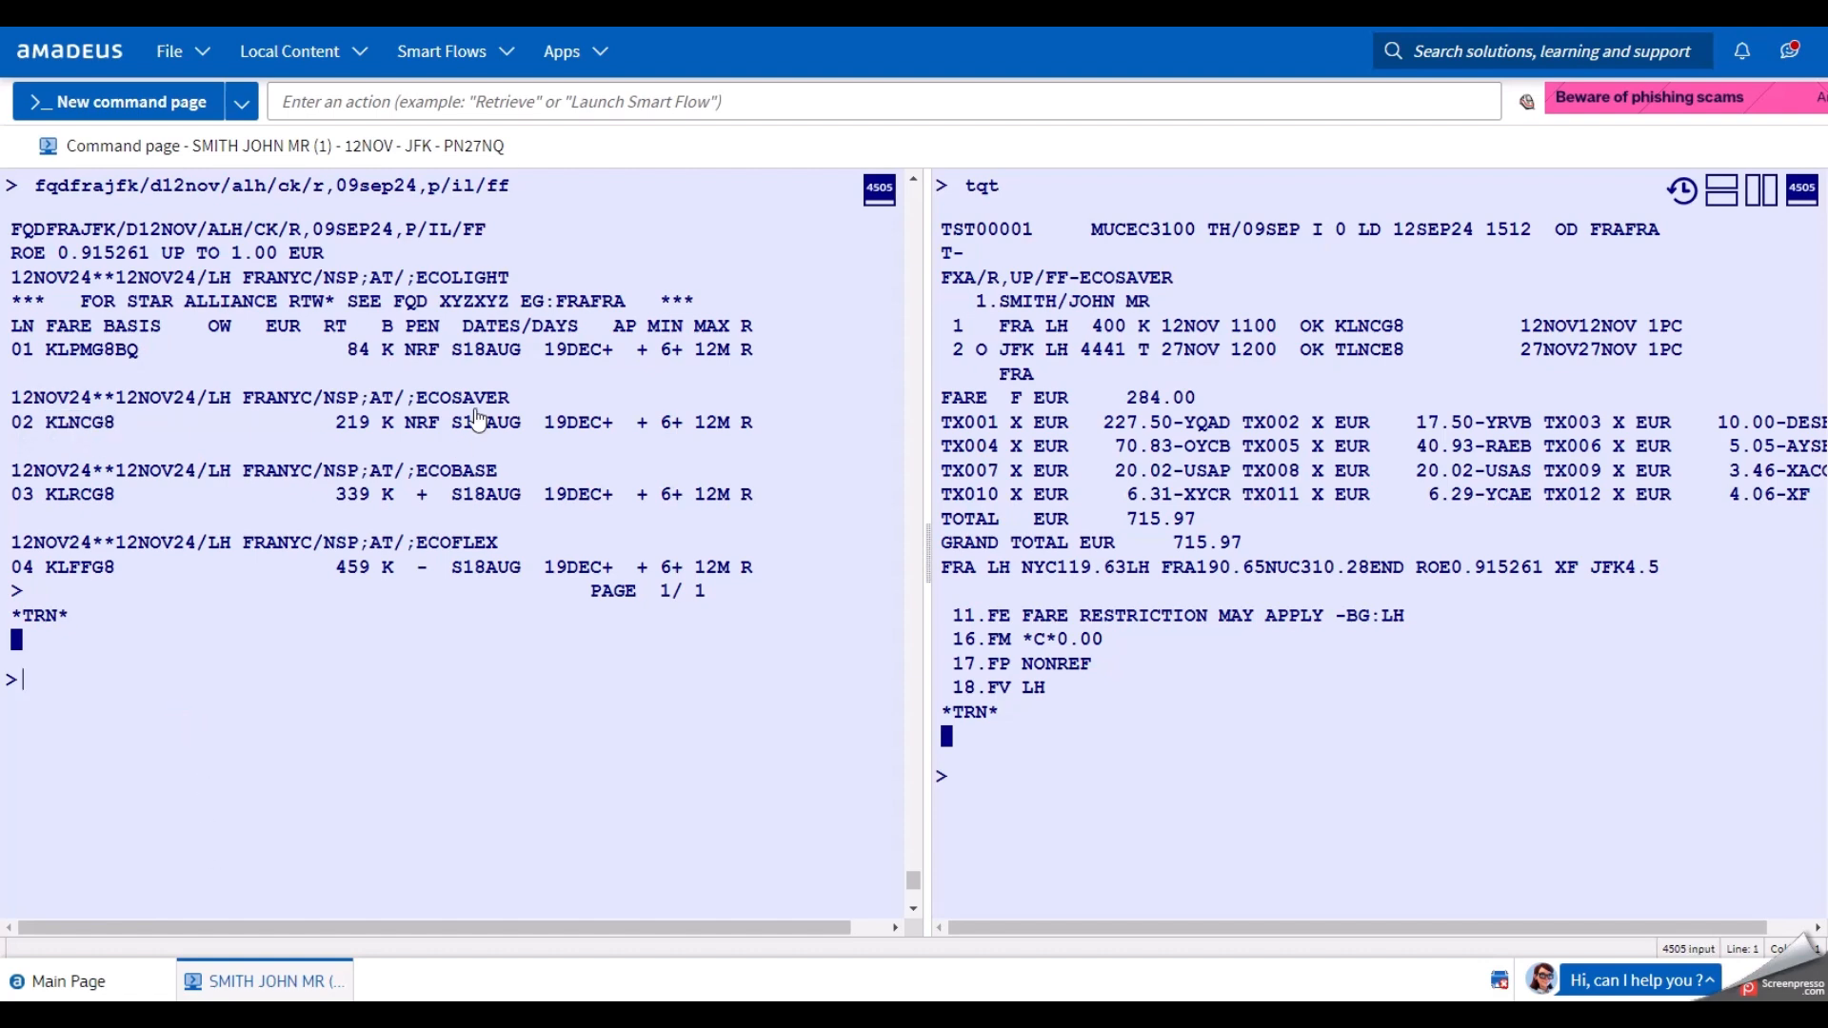
left_click_drag(420, 400, 522, 402)
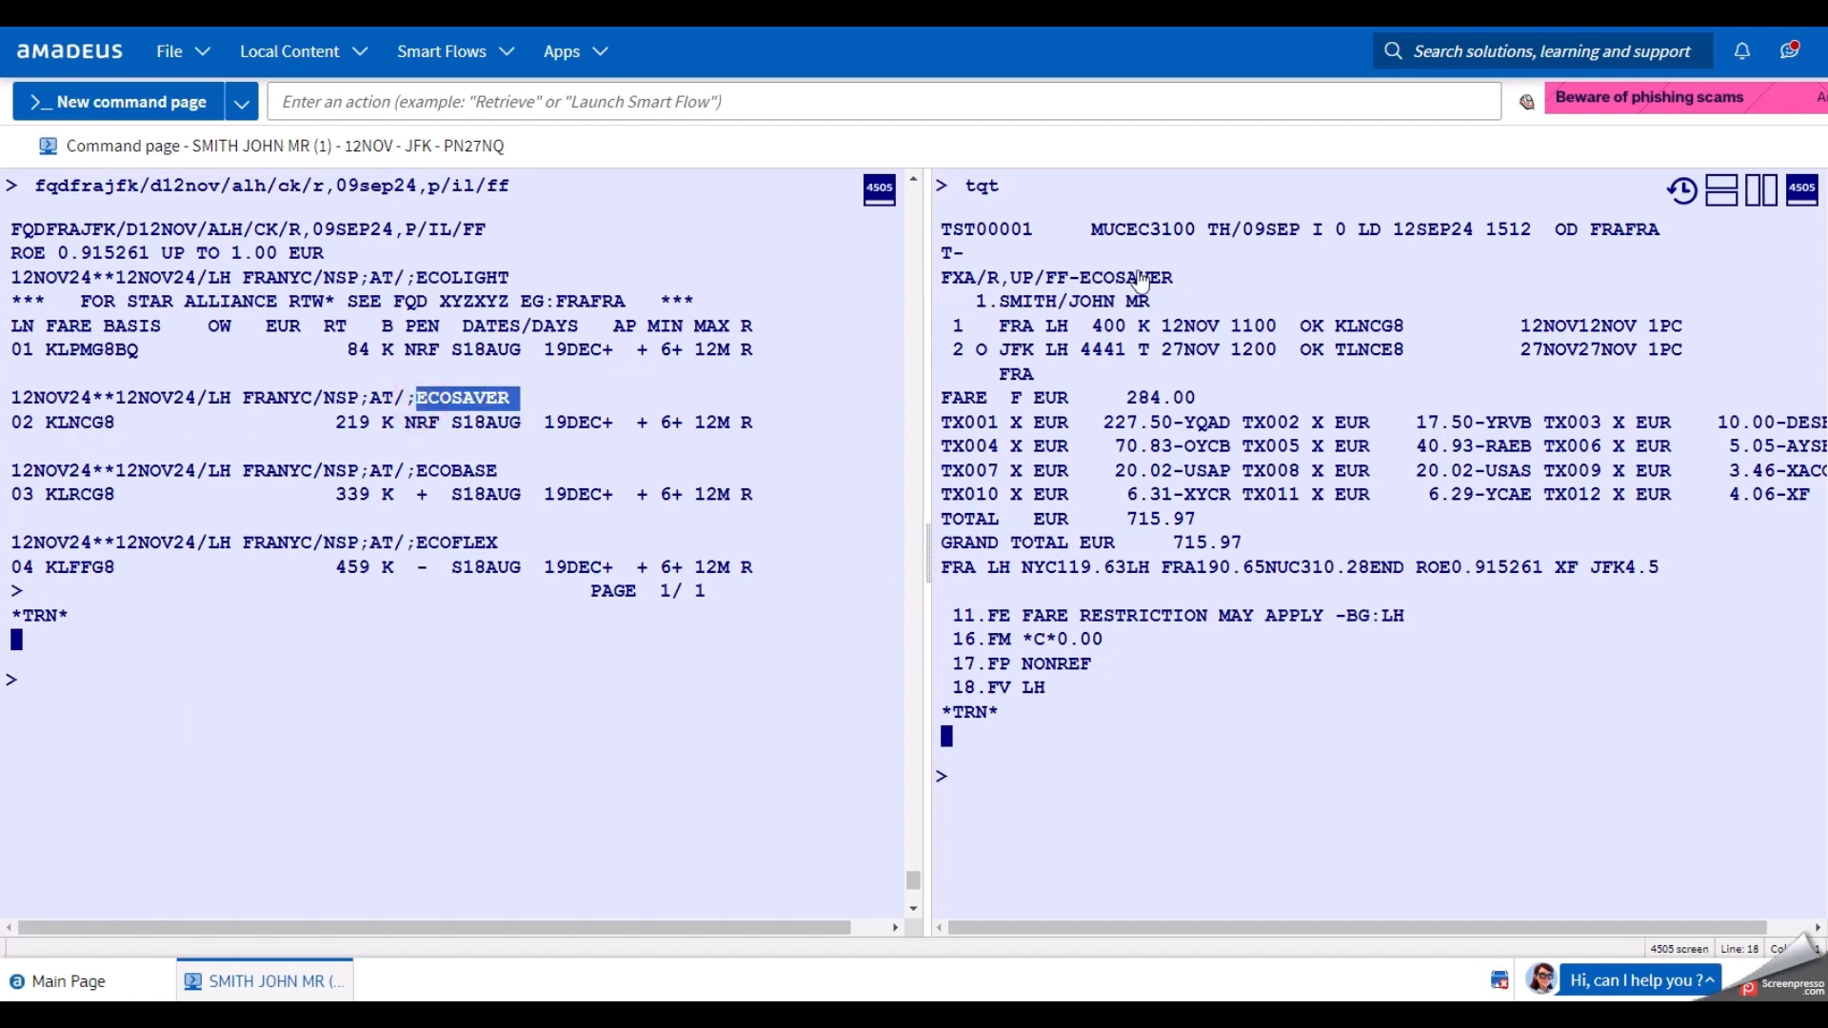
left_click(143, 731)
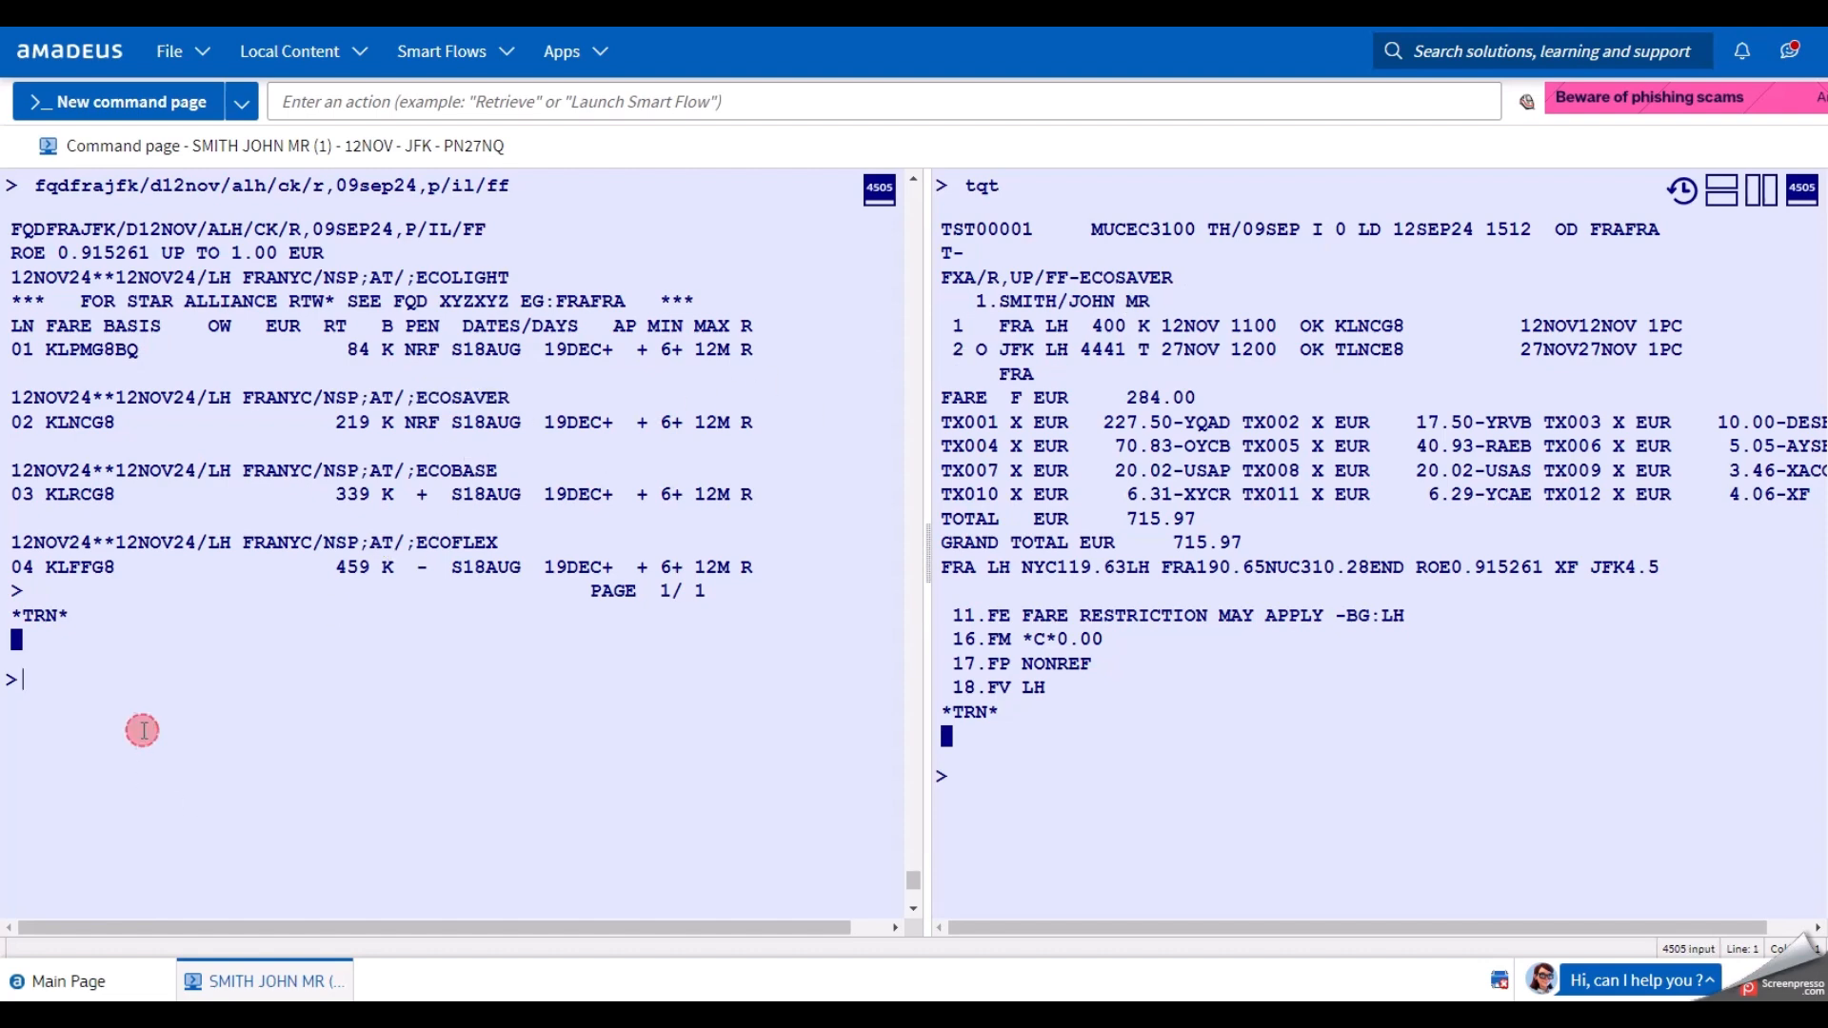
left_click(1763, 195)
left_click(838, 737)
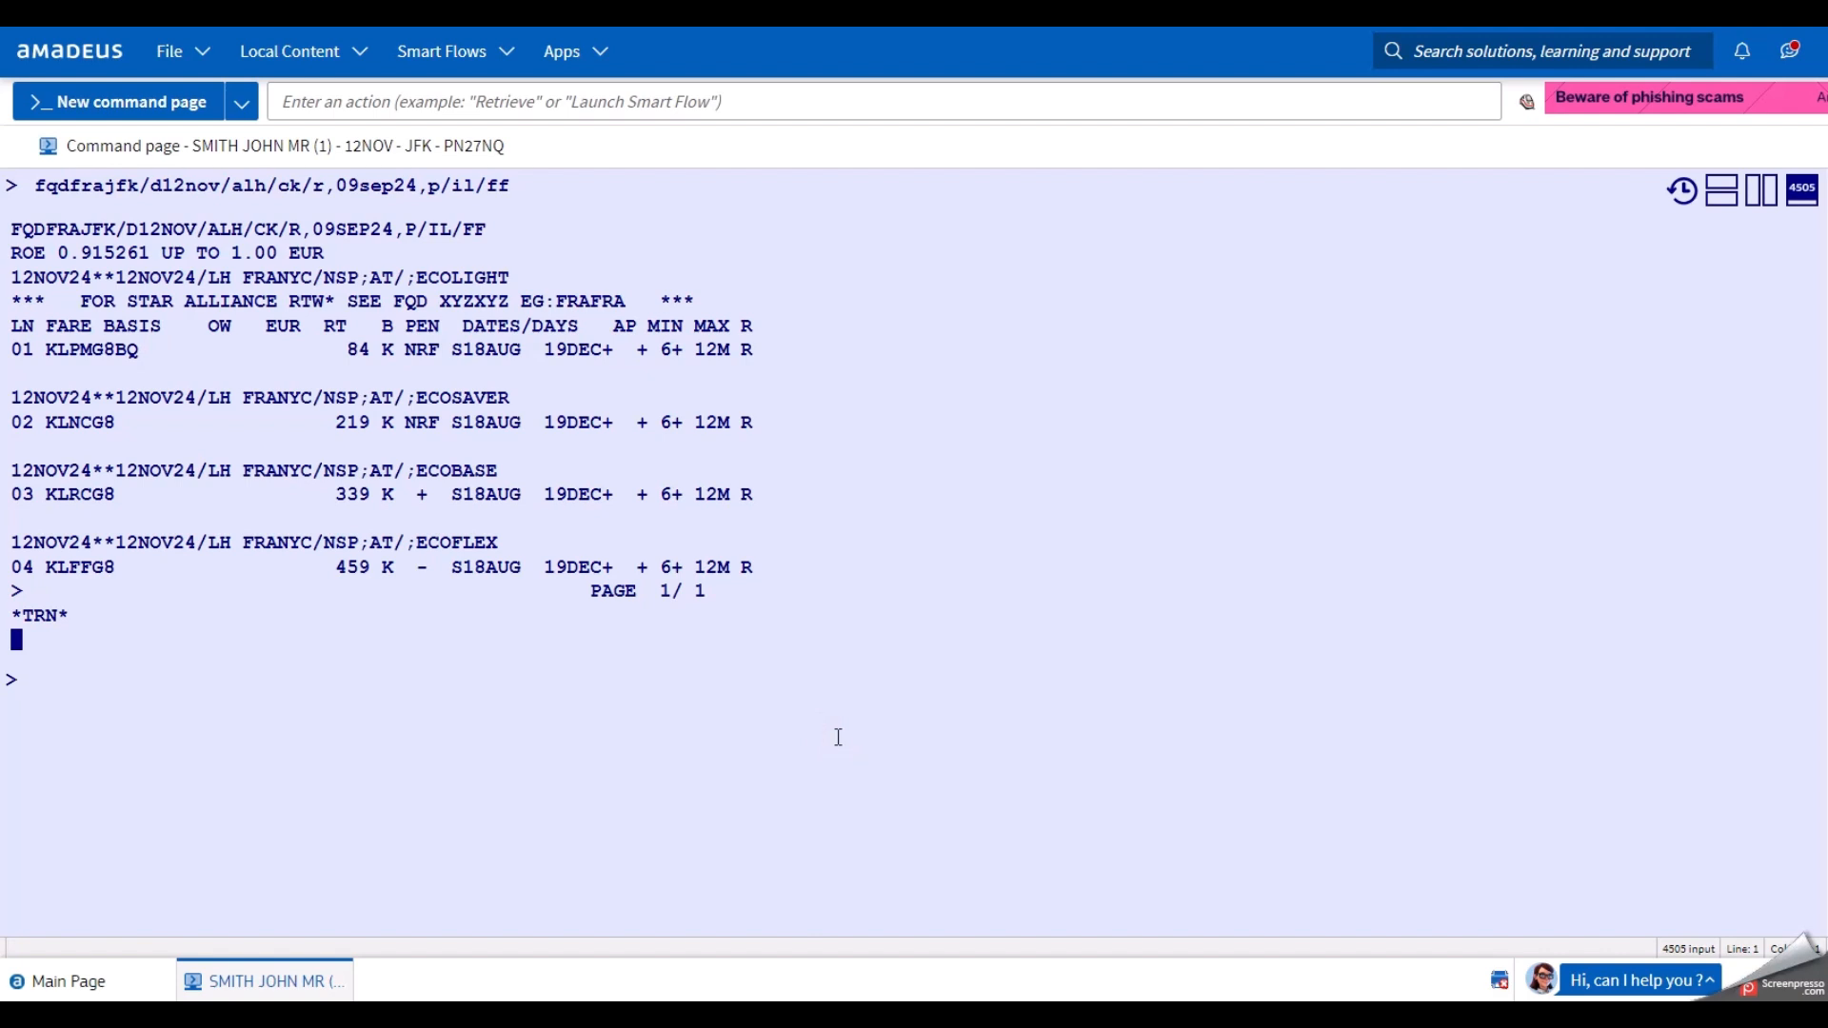
Display the rules for fare line 02 (ECOSAVER KLNCG8) with FQN02.
type("fqn")
left_click(82, 679)
type("02")
key("Return")
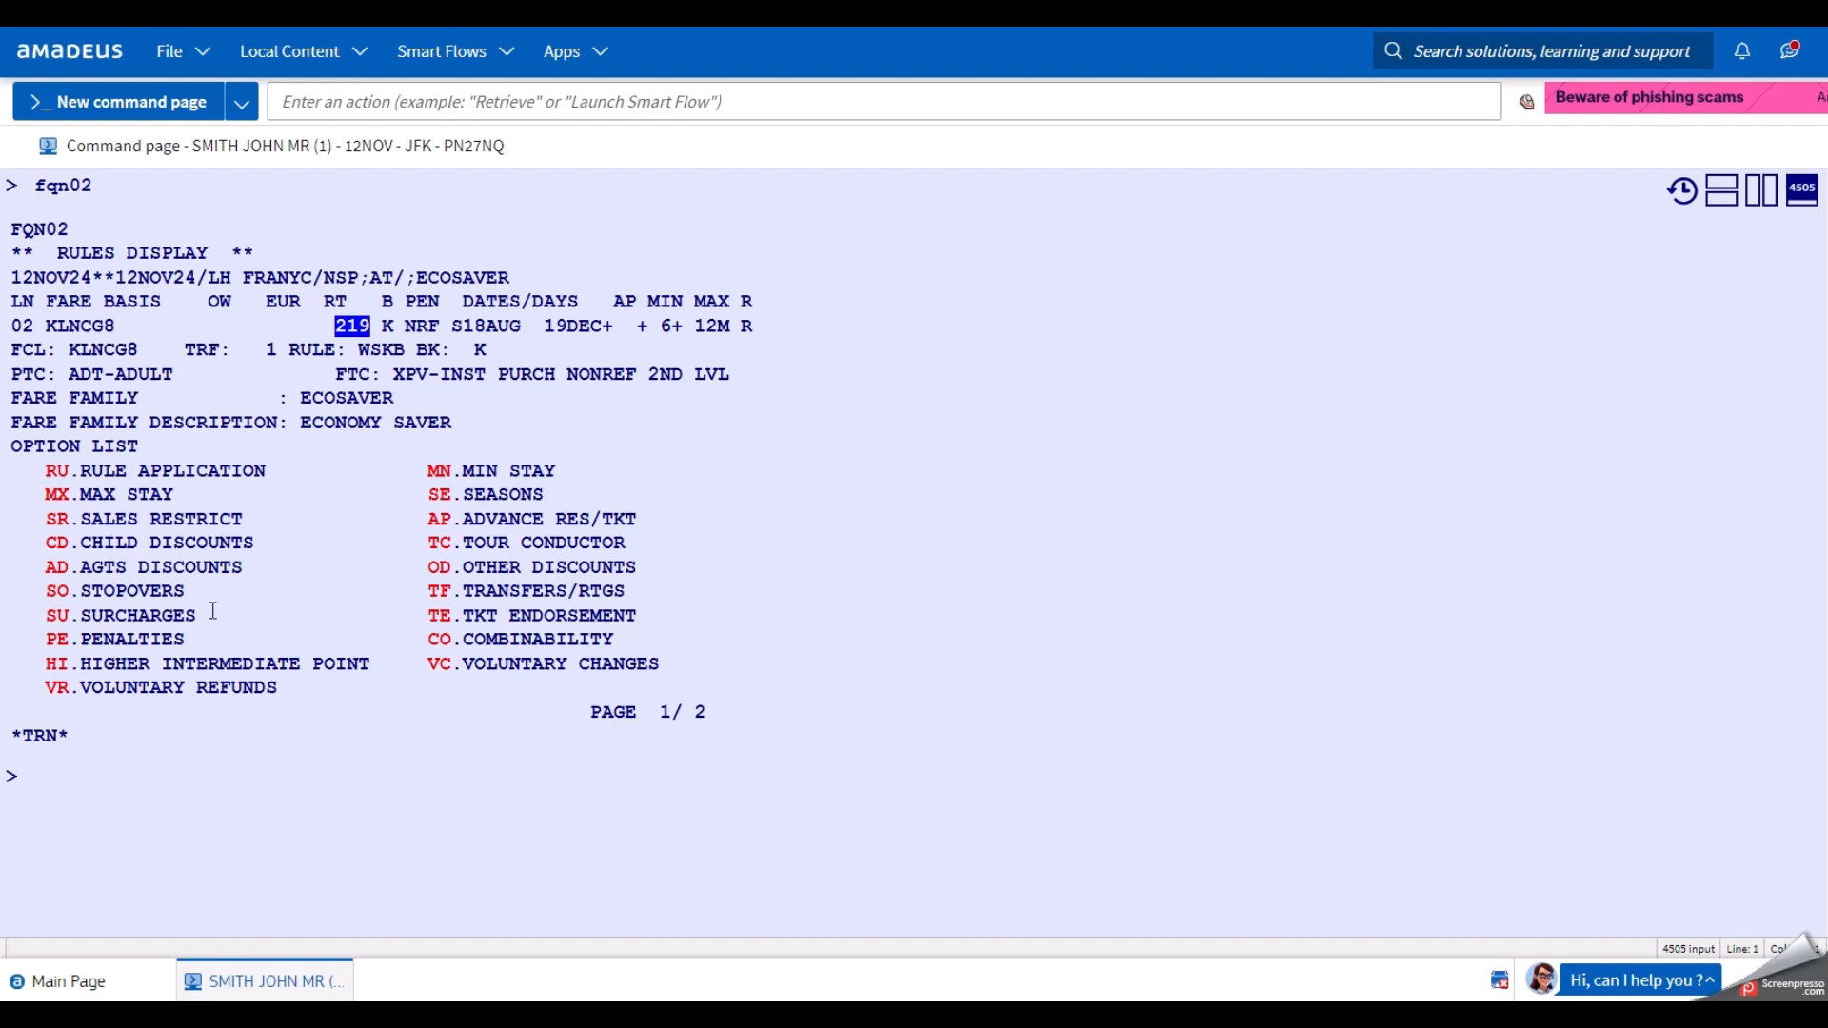
Redisplay the booking record with RT.
left_click(126, 824)
left_click(159, 799)
type("rt")
key("Return")
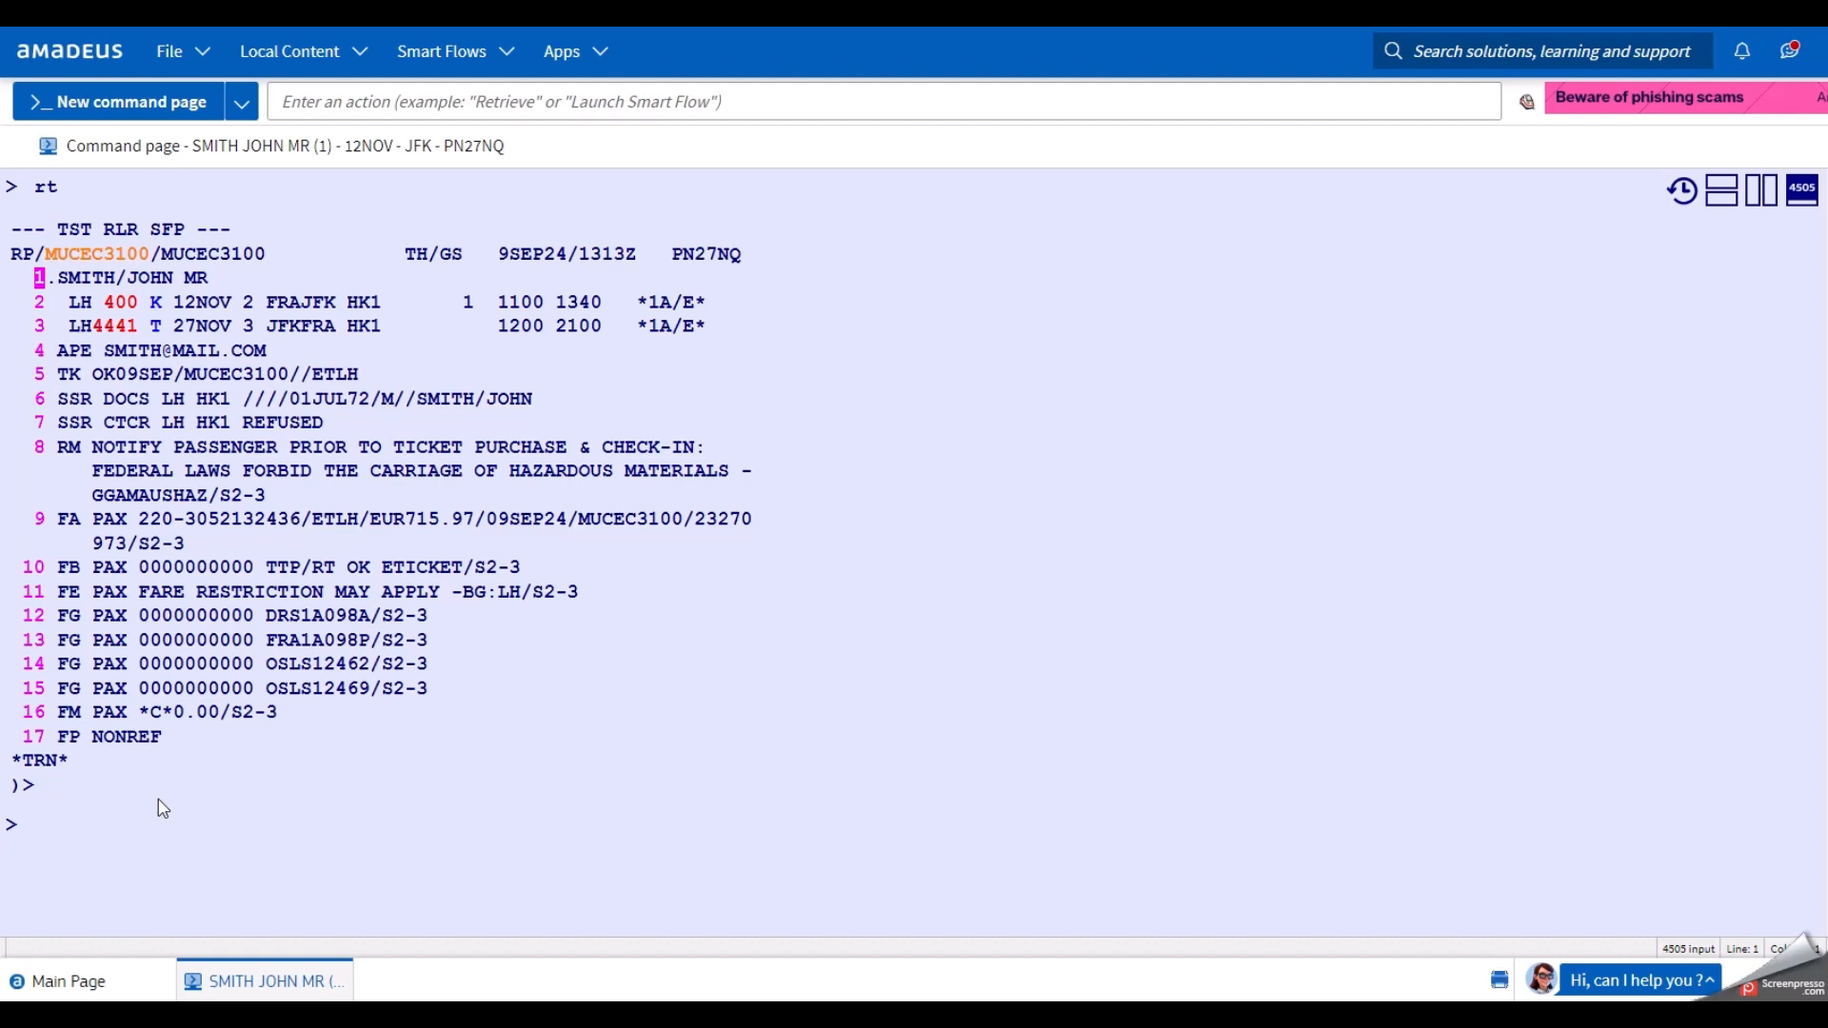
List Lufthansa Frankfurt–New York fares for 27NOV with fqdfrajfk/d27nov/alh/ct/r,09sep24,p/il/ff.
type("fqd")
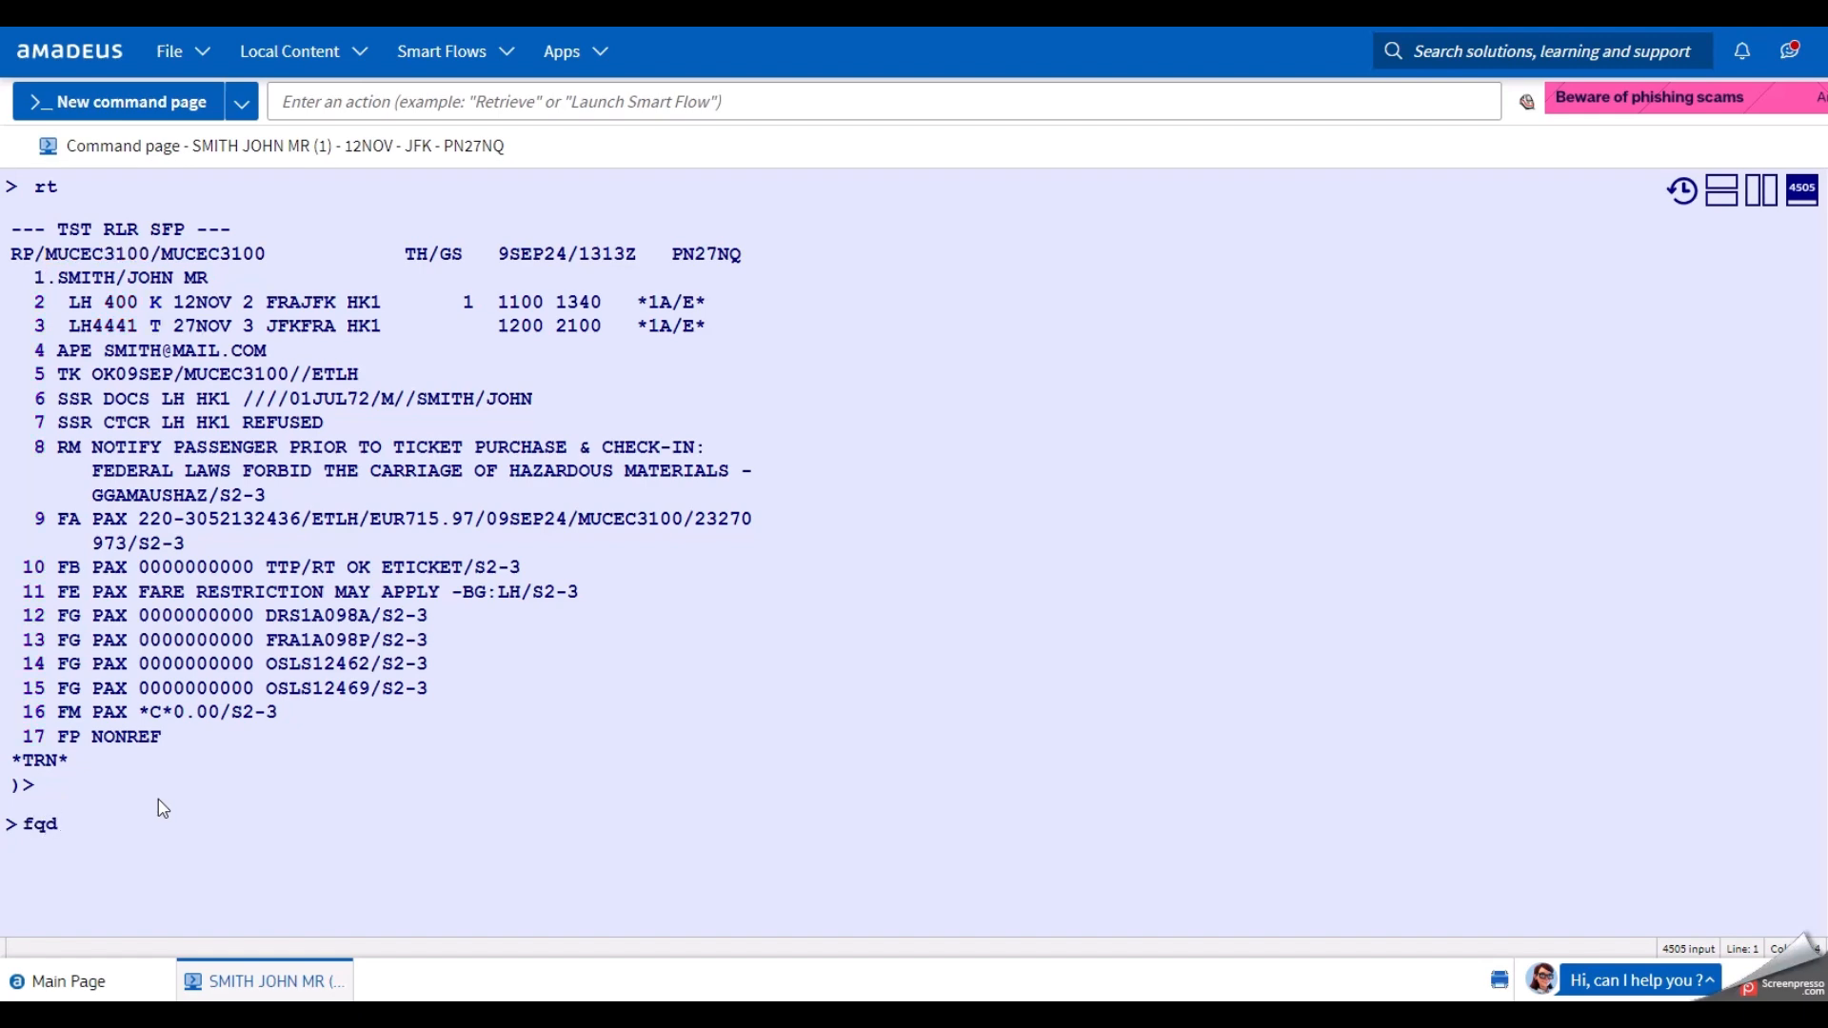
type("frajfk")
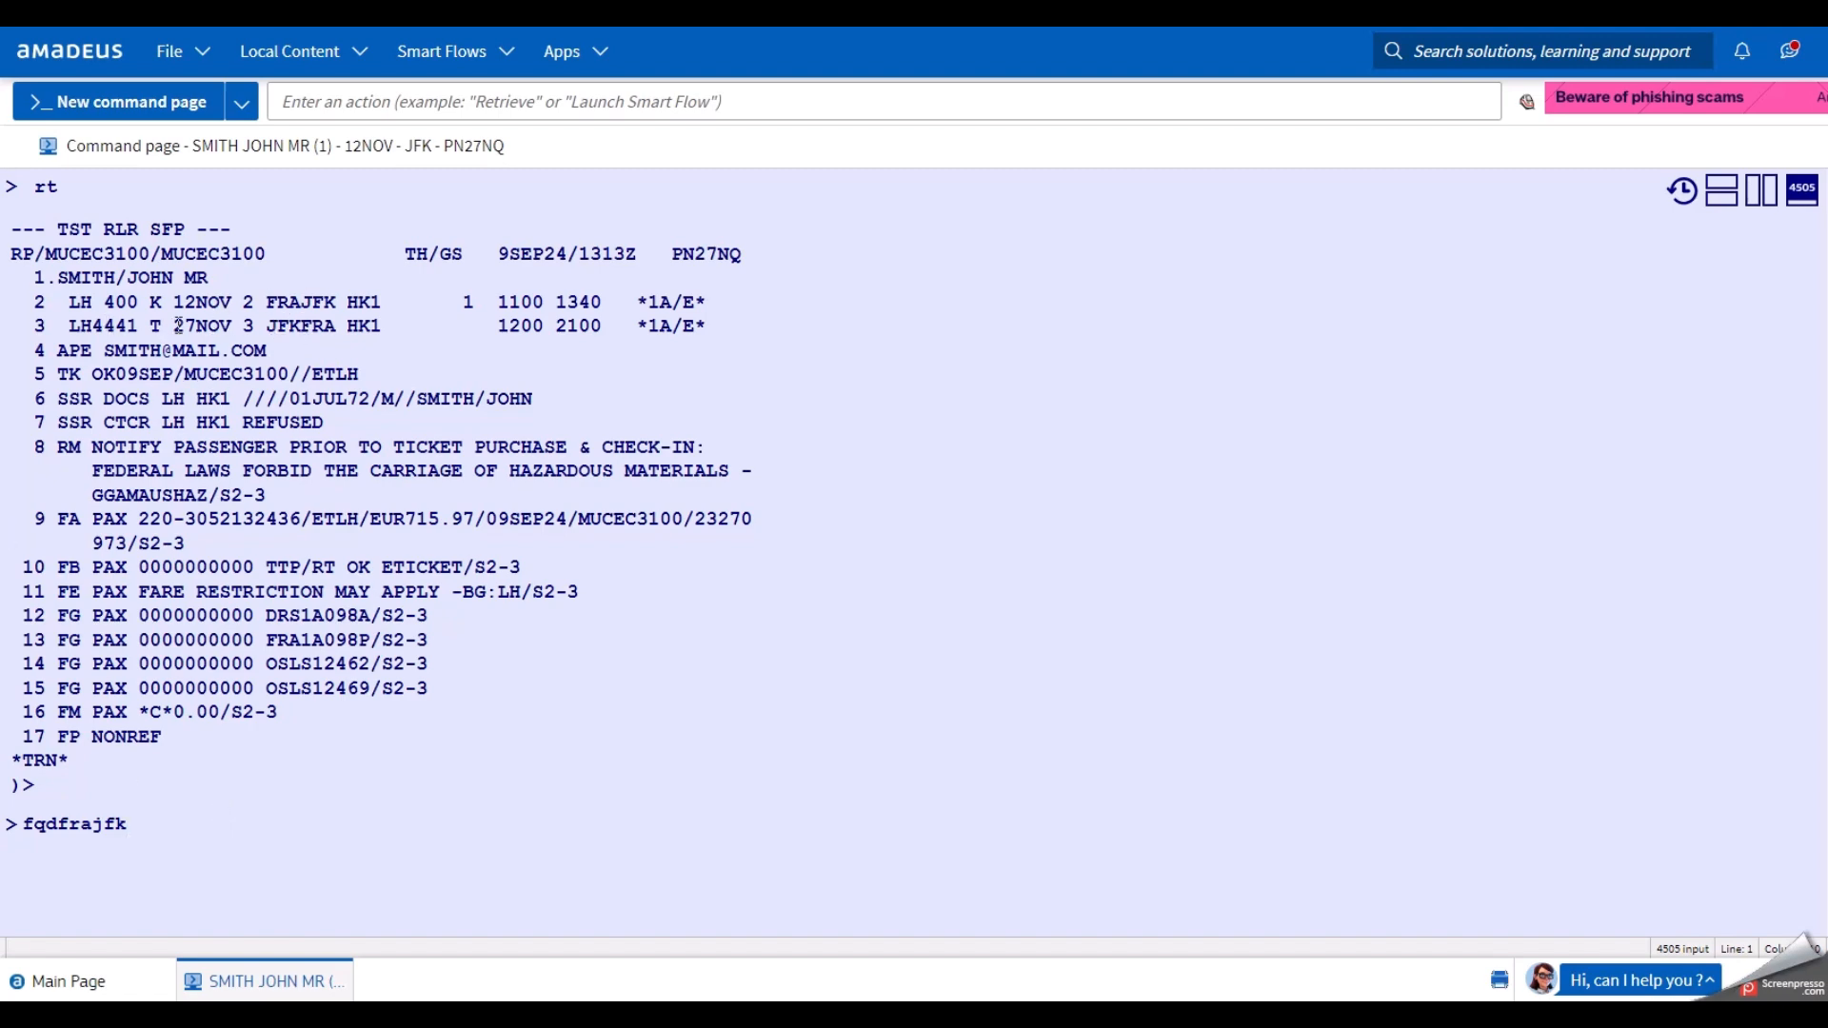
left_click(289, 826)
left_click(192, 835)
type("/d27nov/alh/ct/il/ff")
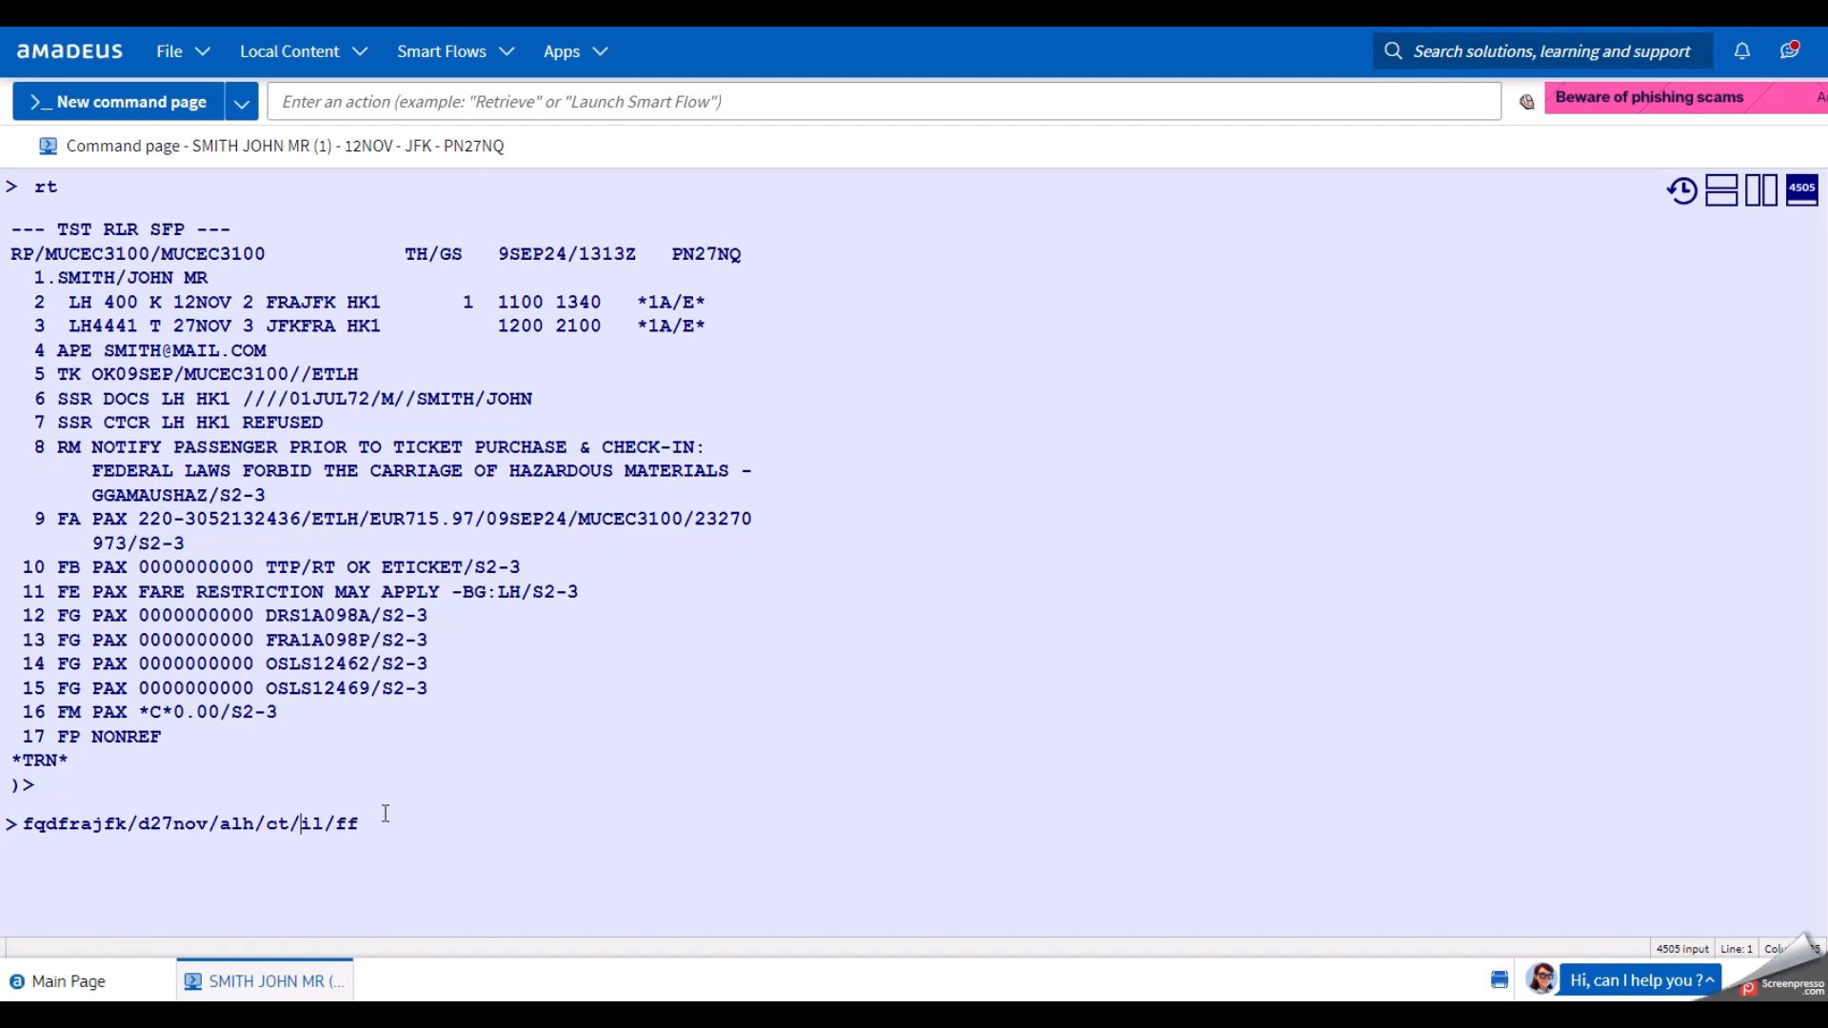
type("r,09sep24,p/")
key("Return")
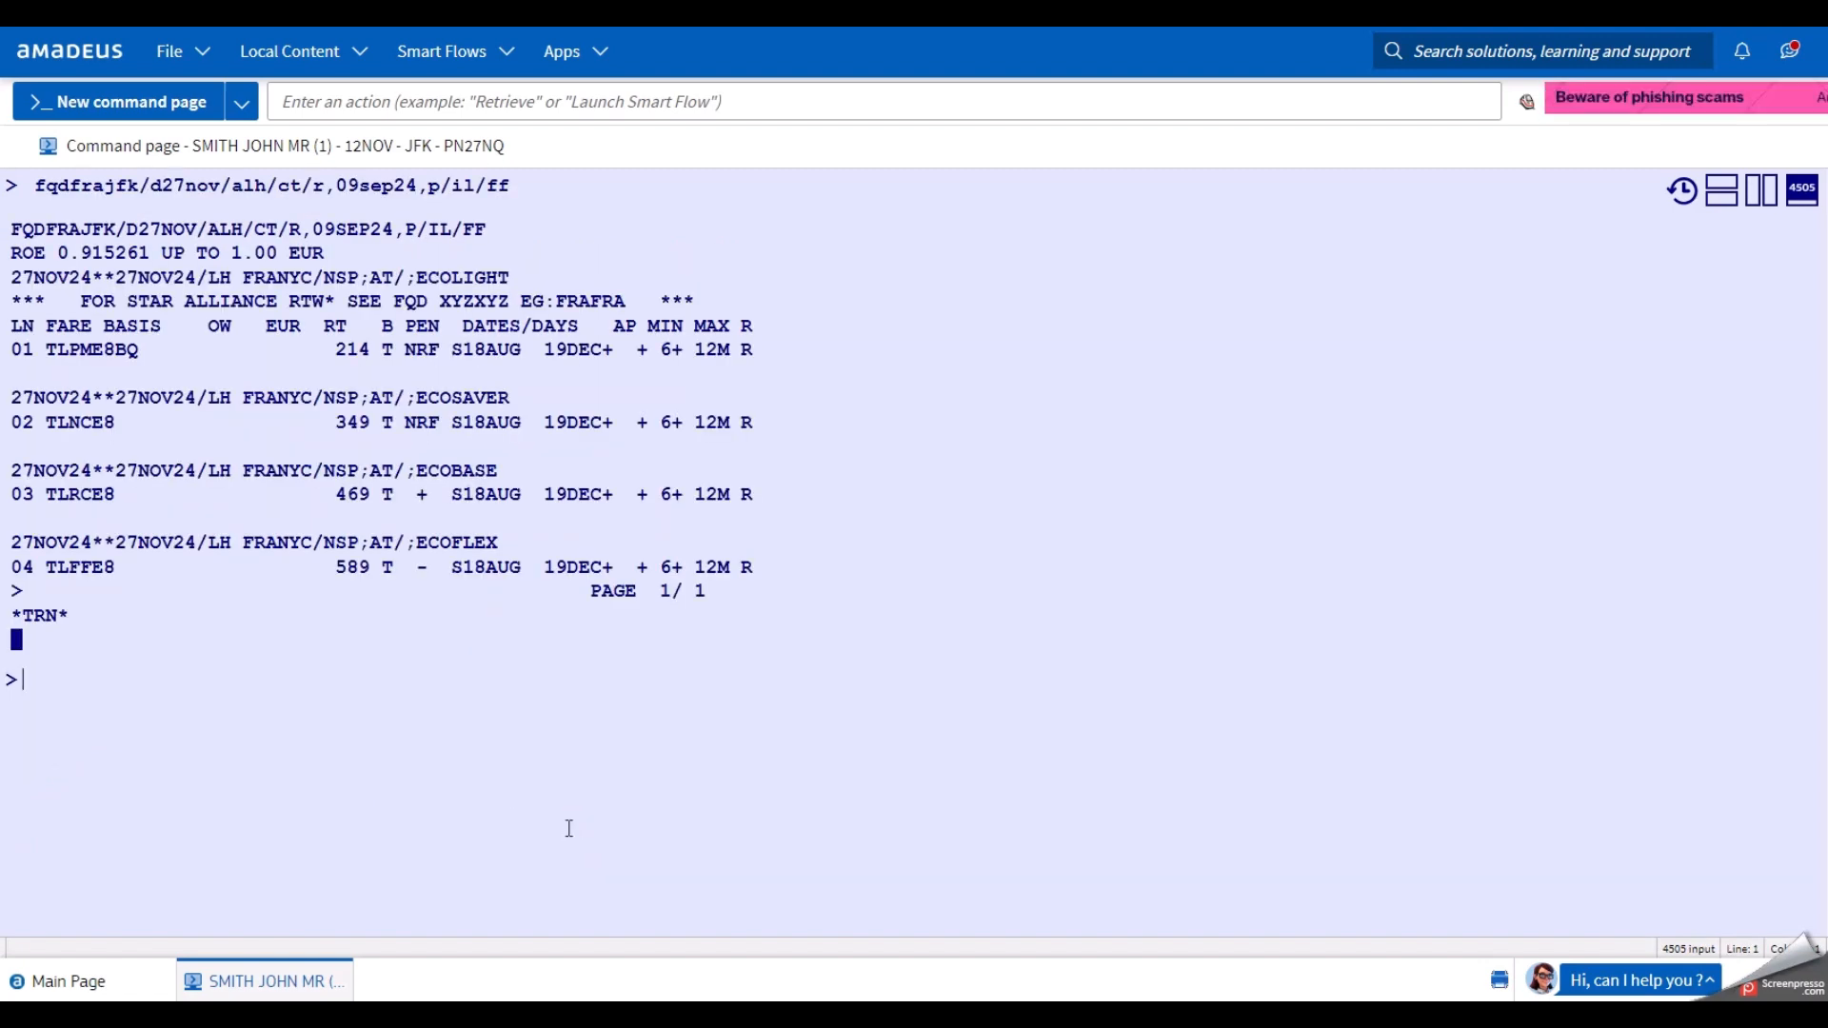
Show the stored pricing beside the fare list and match fare basis TLNCE8 in both panes.
left_click(1763, 190)
left_click_drag(1335, 351, 1405, 367)
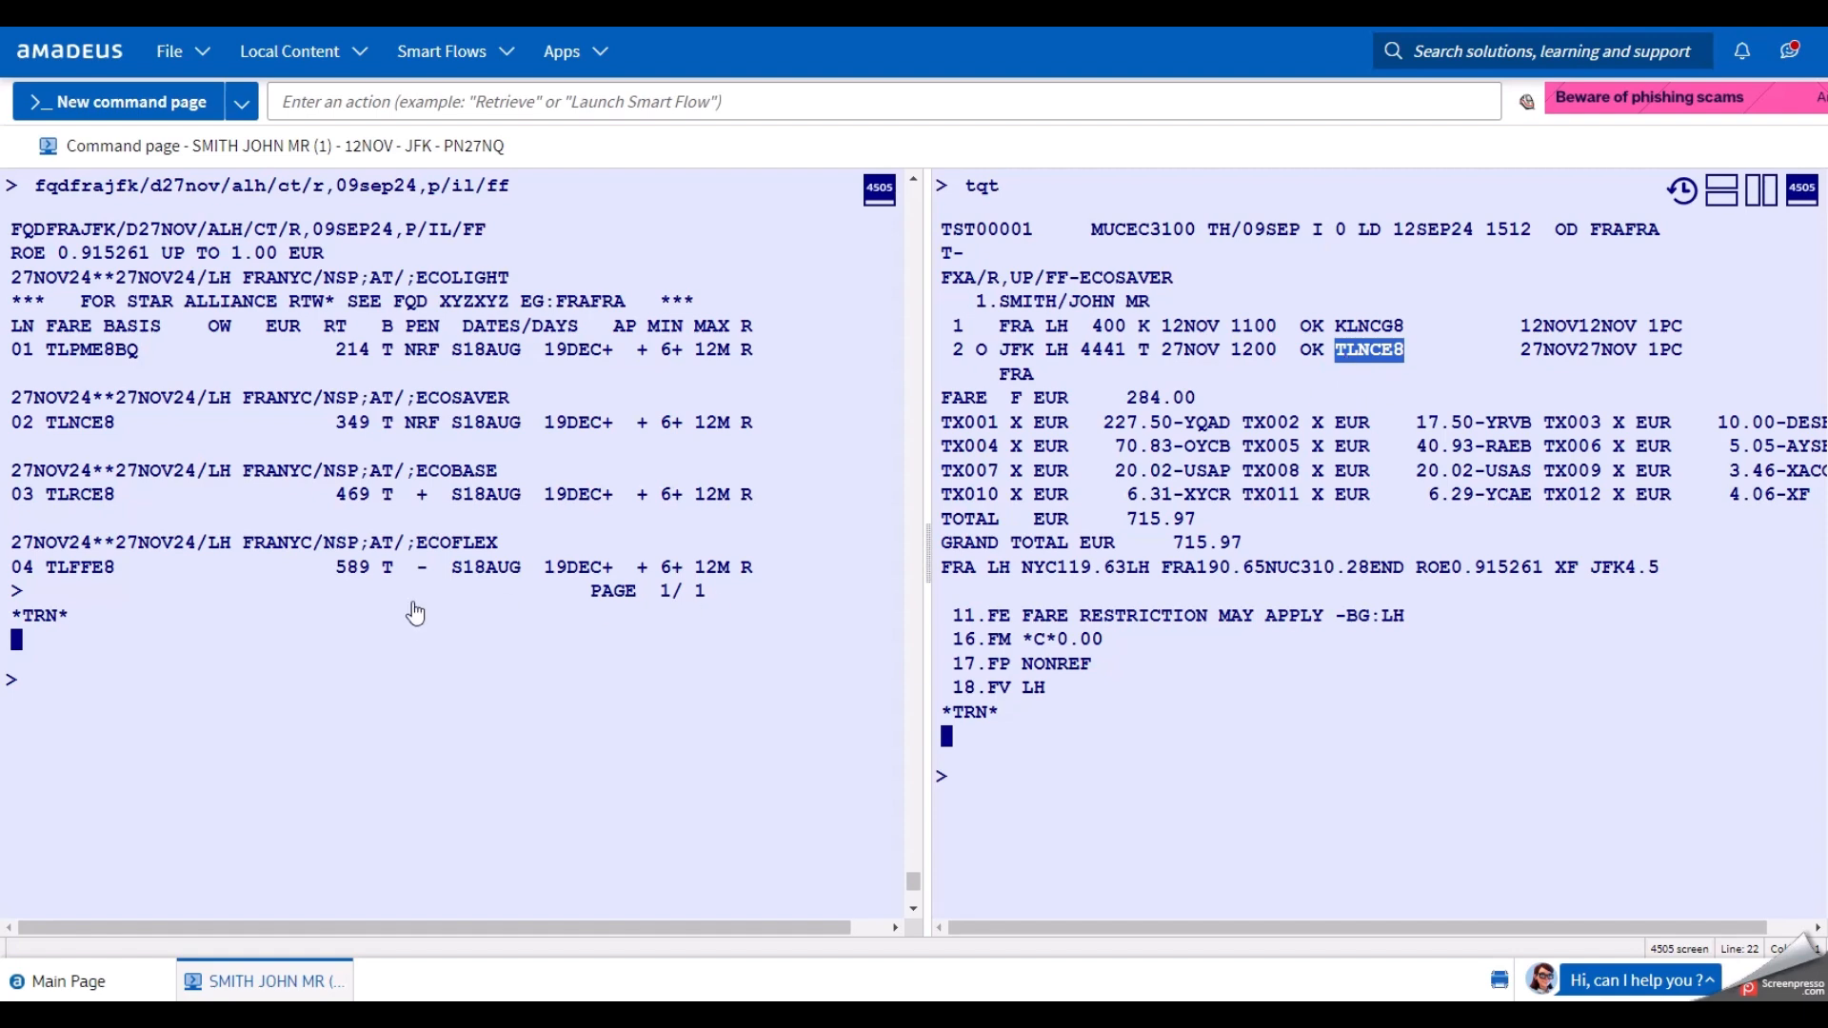
left_click_drag(46, 423, 116, 433)
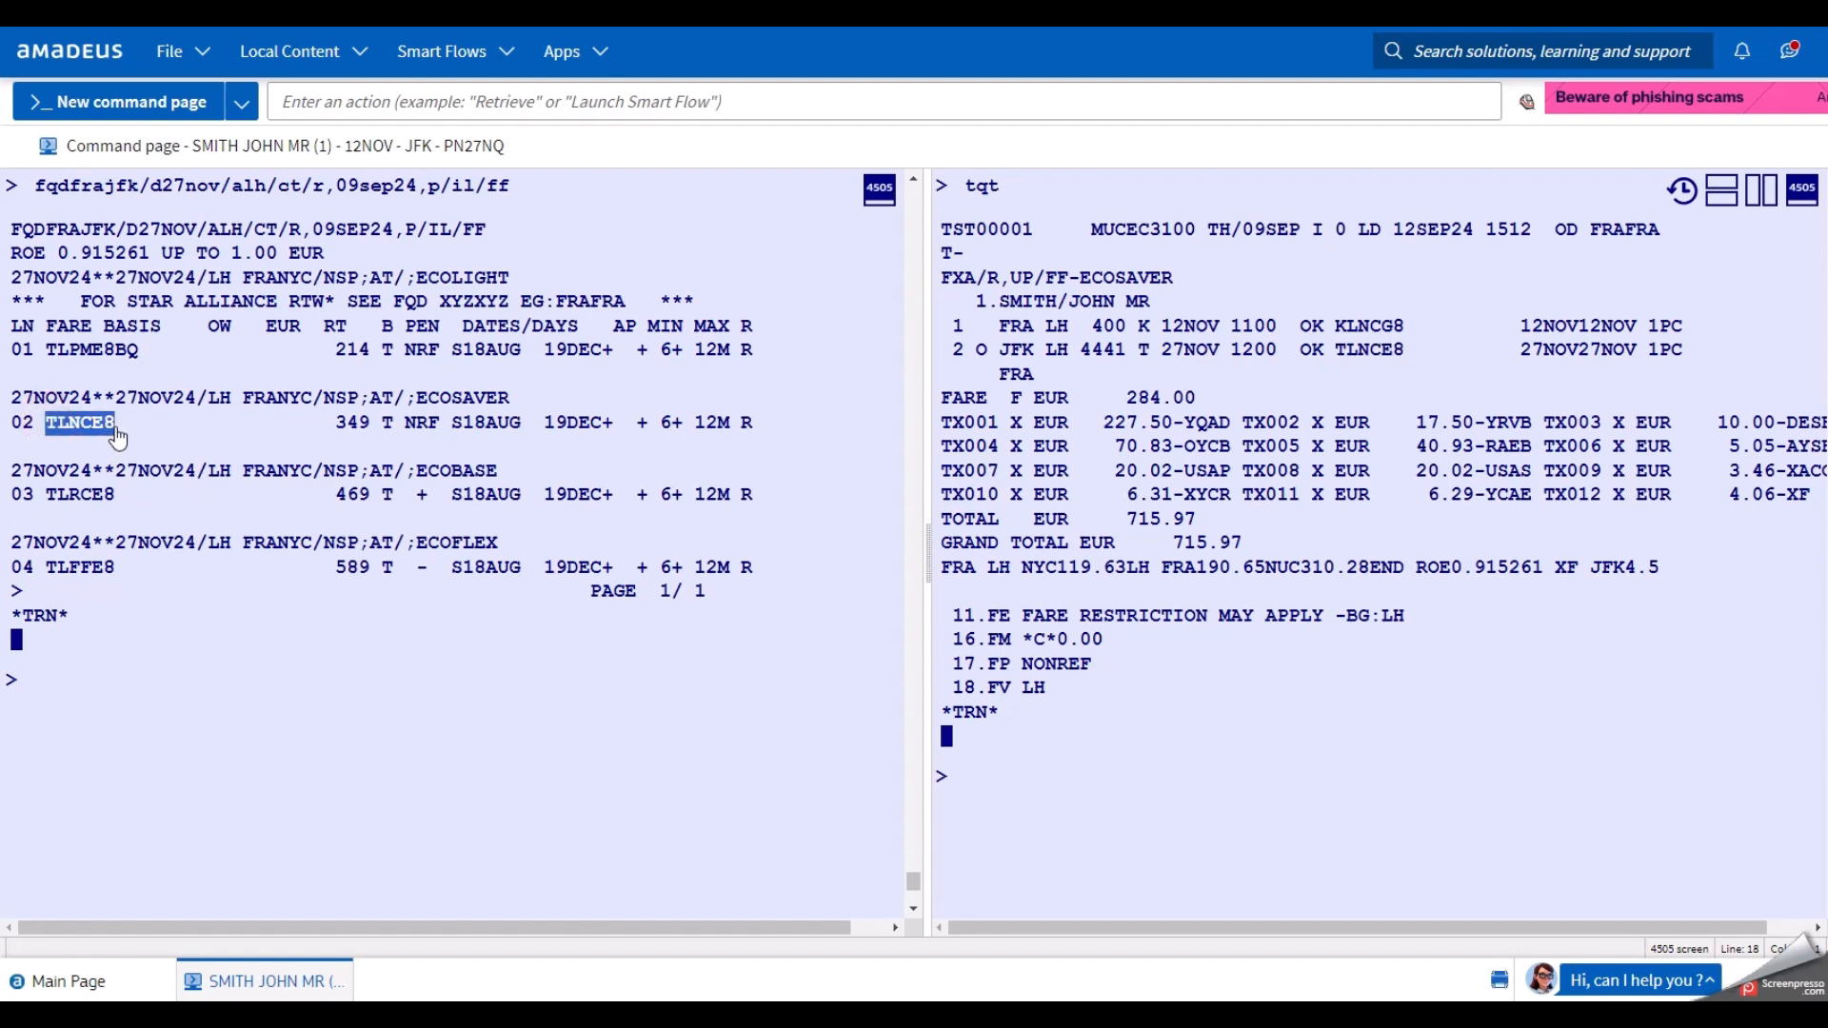
left_click(147, 677)
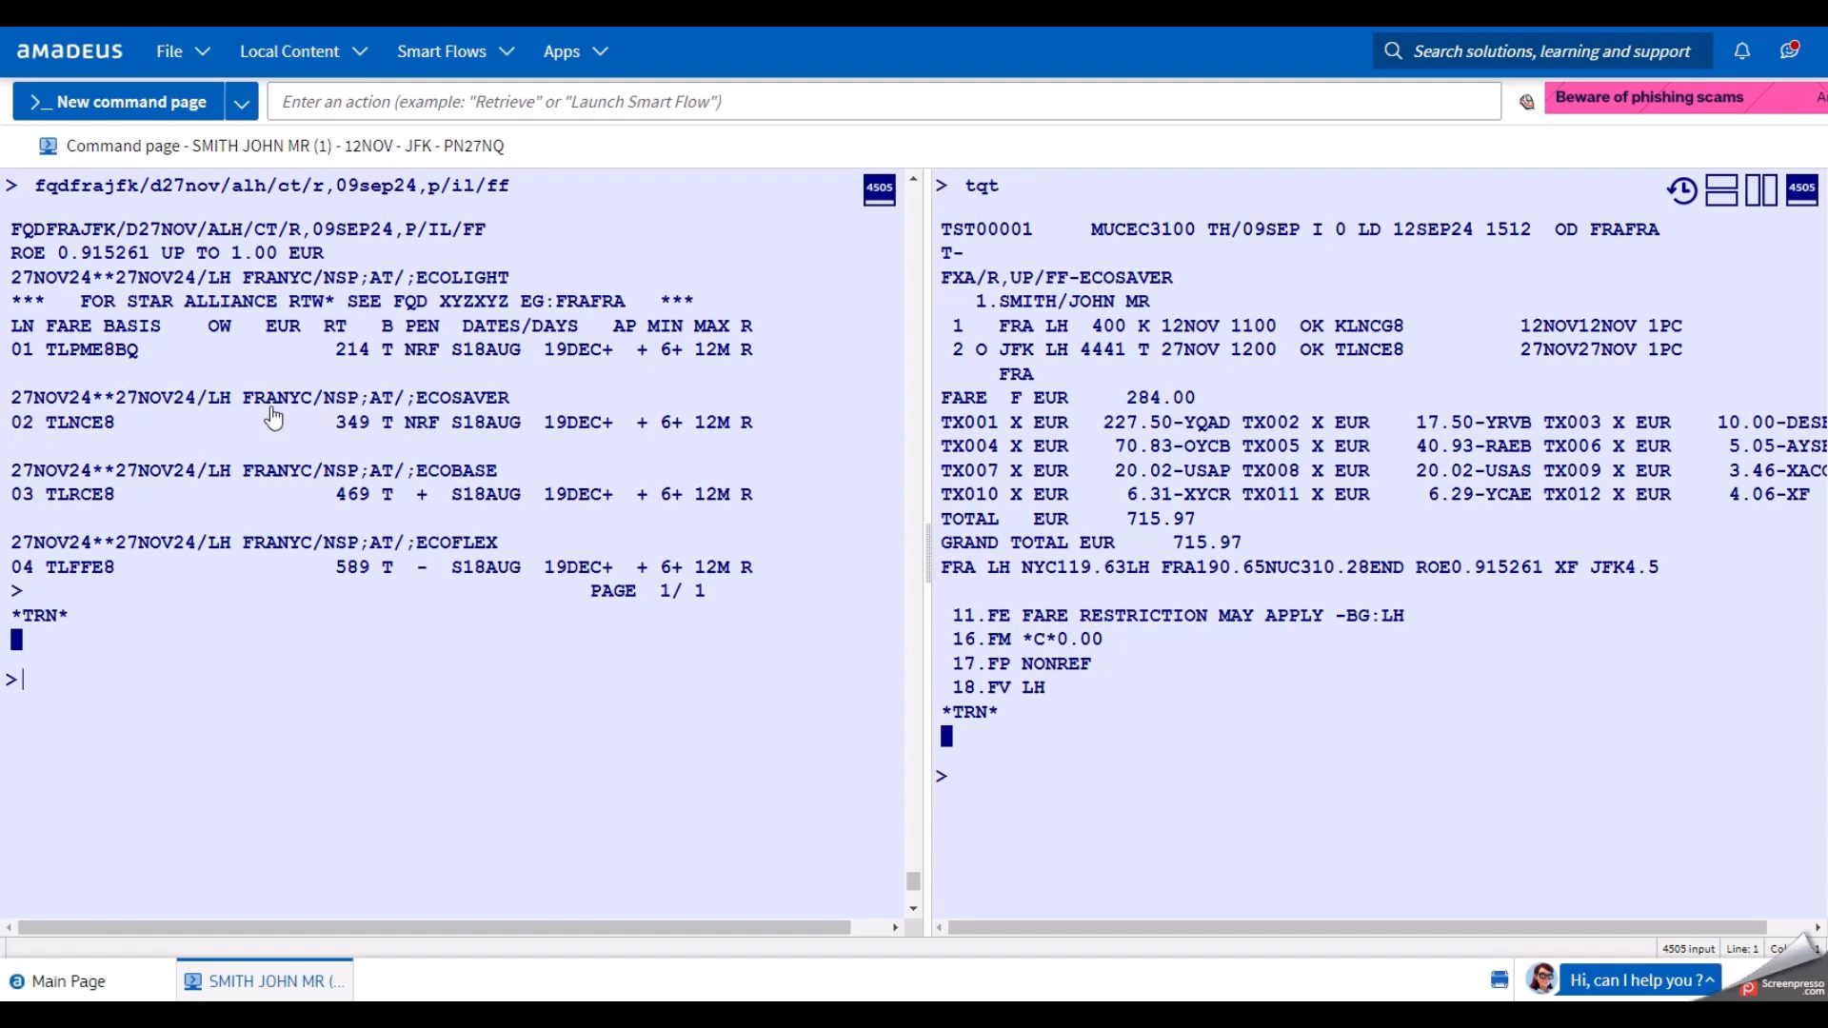
Point out the ECOSAVER fare family and enter fqn02 at the prompt.
left_click_drag(416, 400, 520, 410)
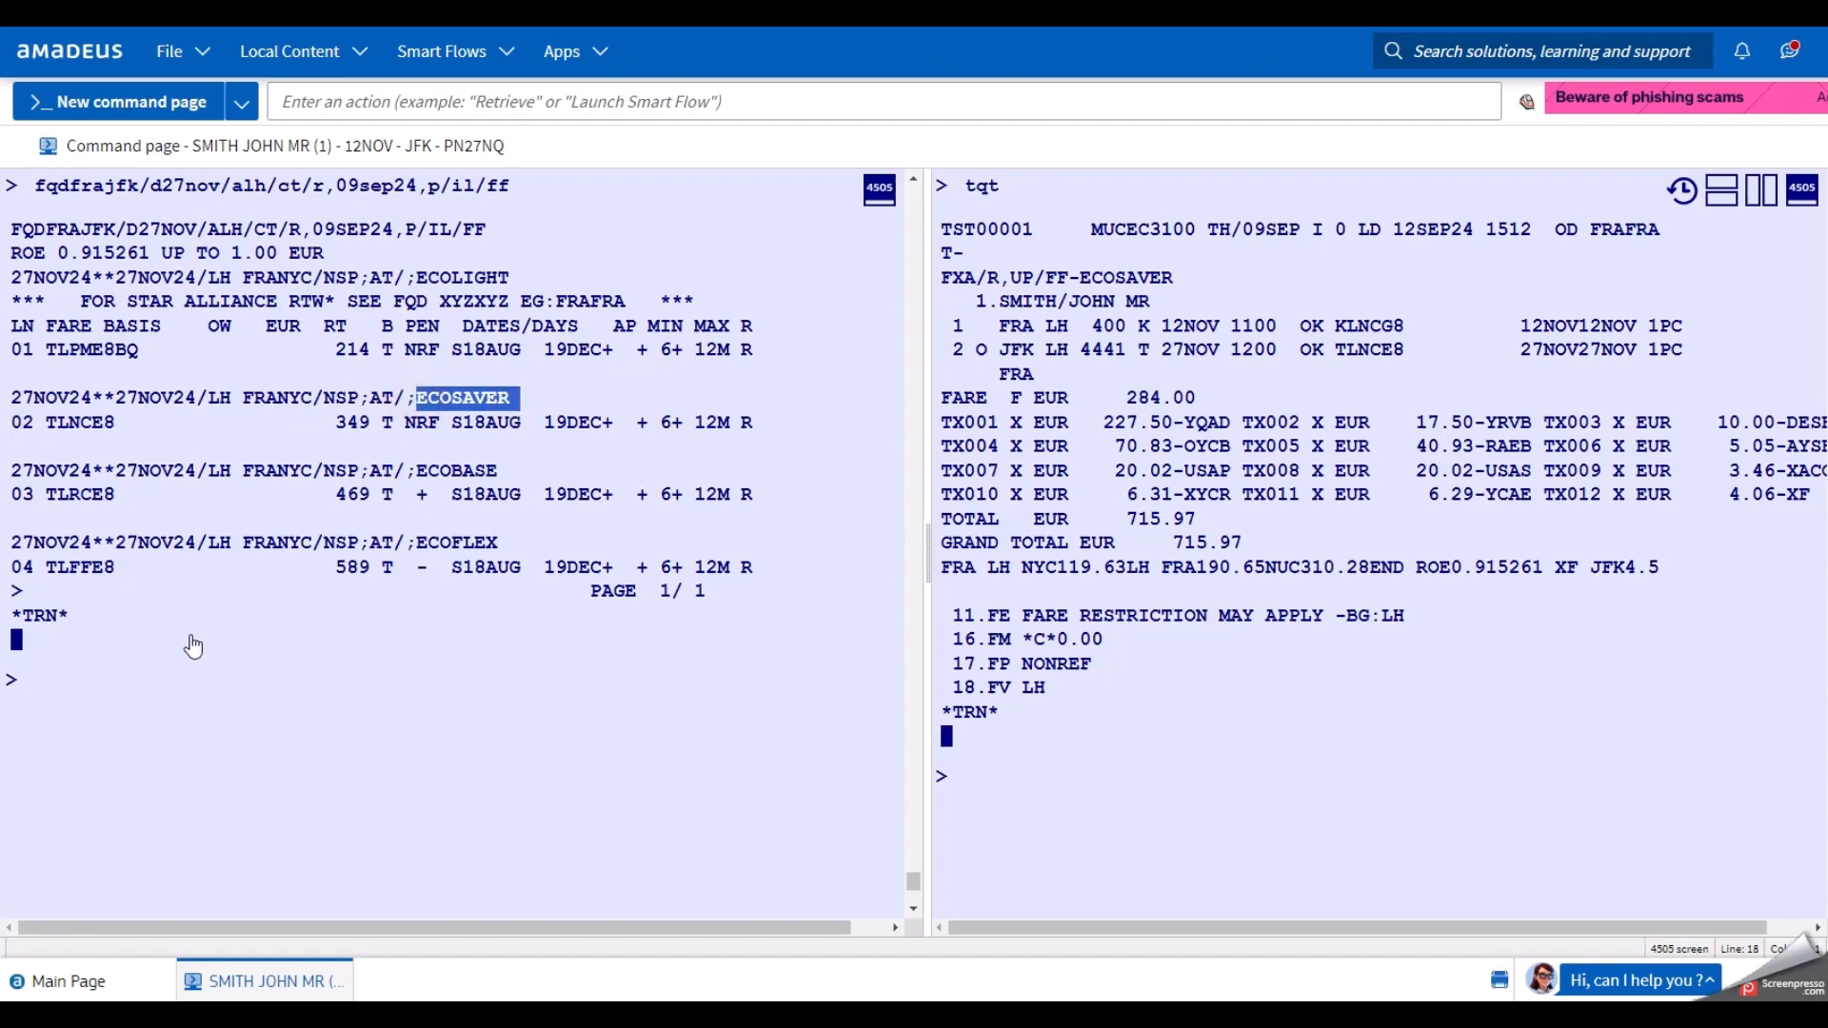
left_click(163, 653)
type("fqn02")
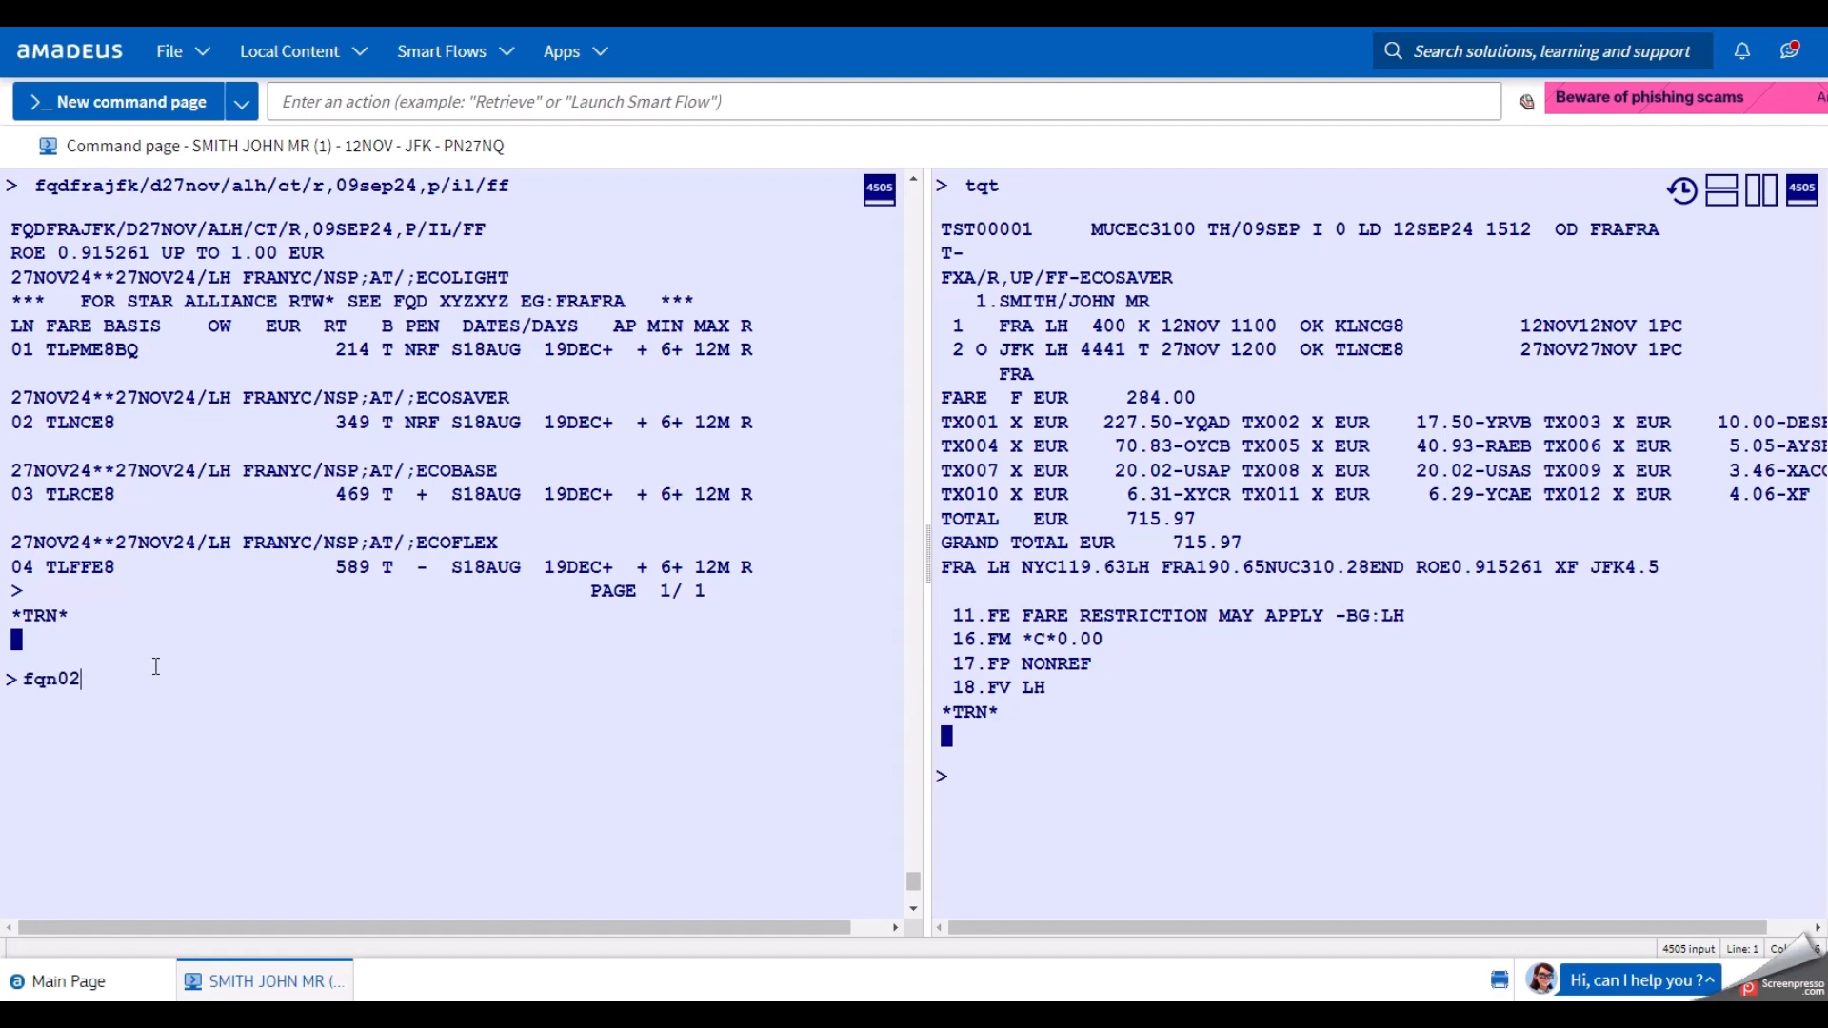
Run fqn02 to show the ECOSAVER TLNCE8 rules (EUR 349, NRF) in a single full-width view.
key("Return")
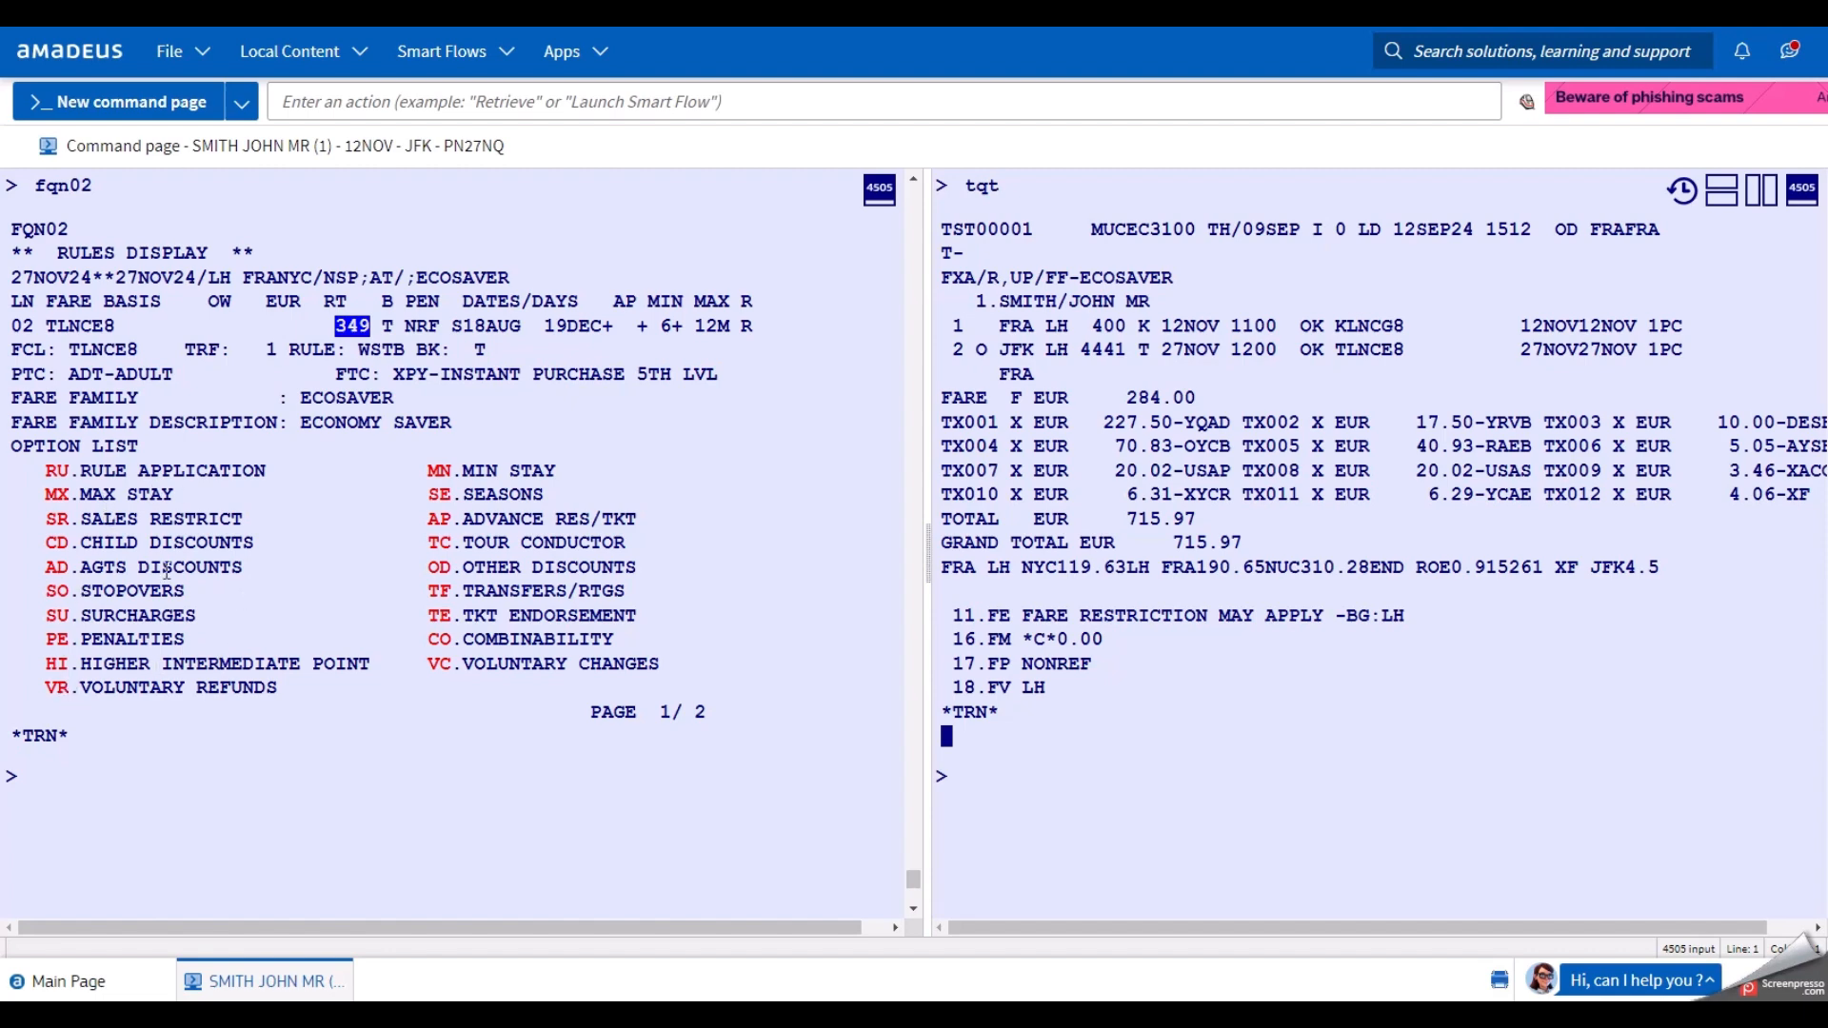
left_click(1759, 200)
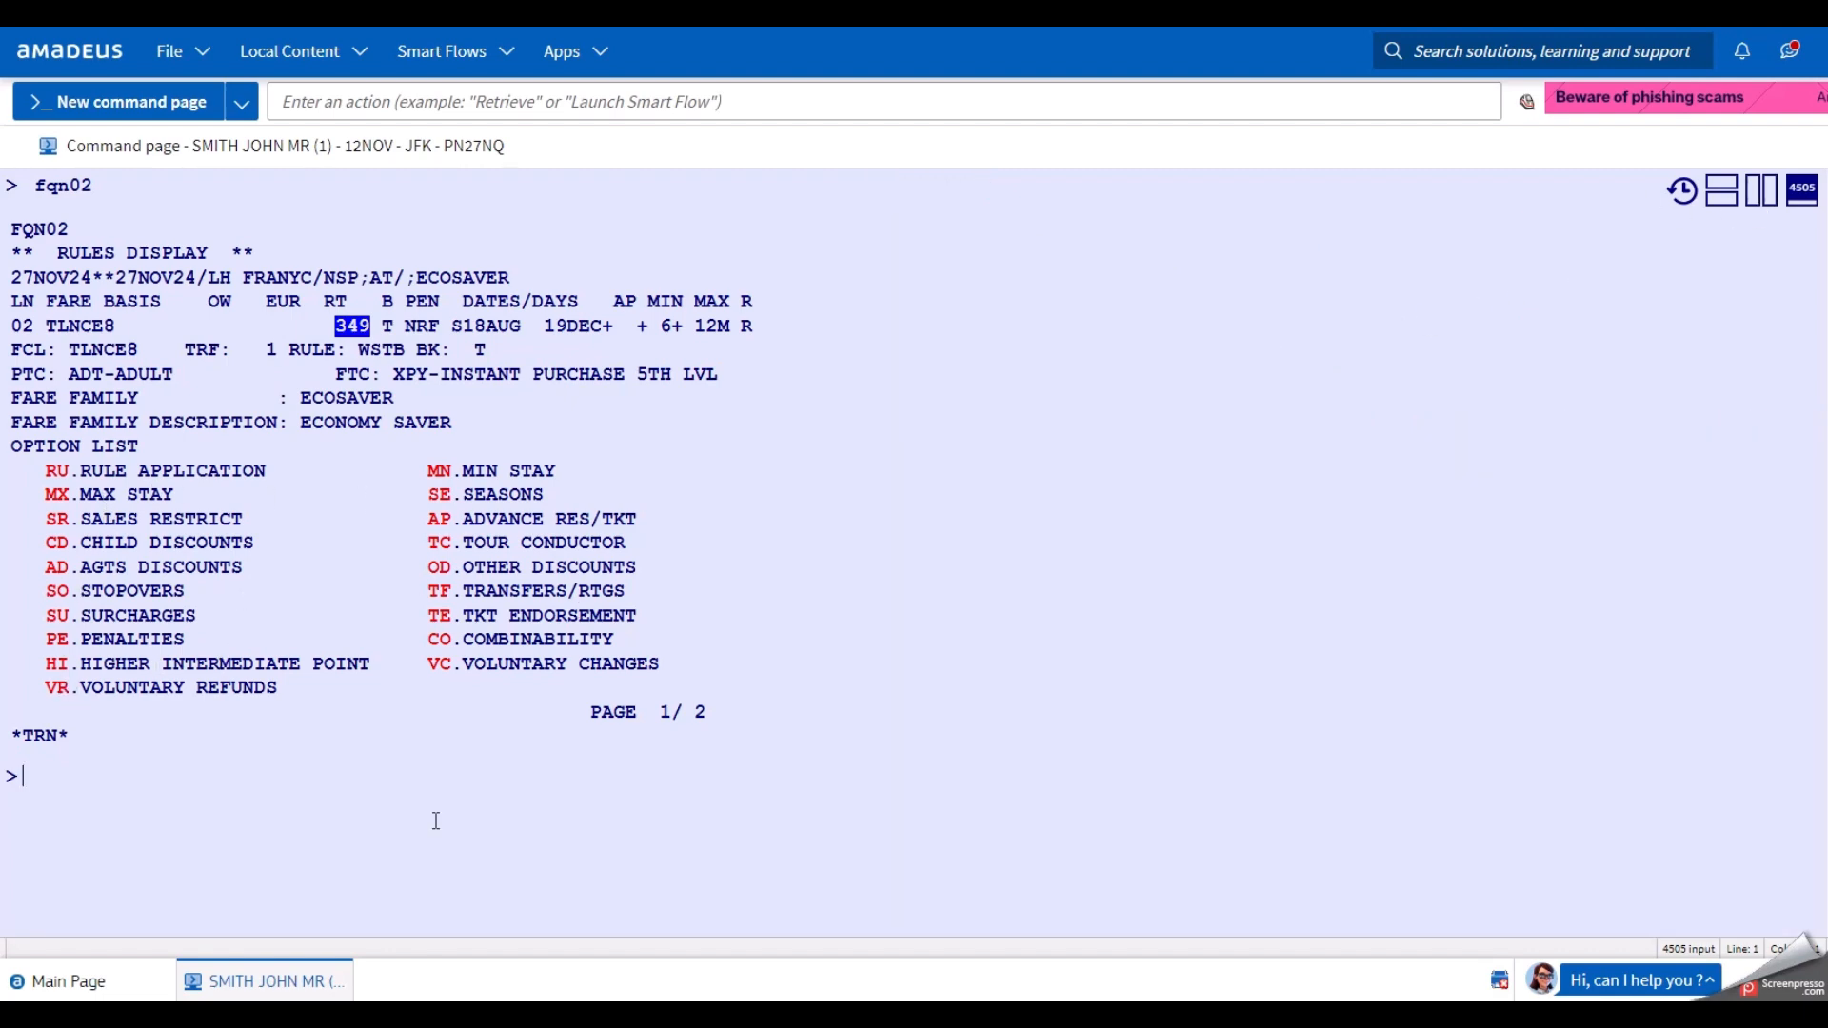
Redisplay the PNR, then price it in ECOSAVER with fxx/r,09sep24,p/ff-ecosaver for EUR 715.97.
type("rt")
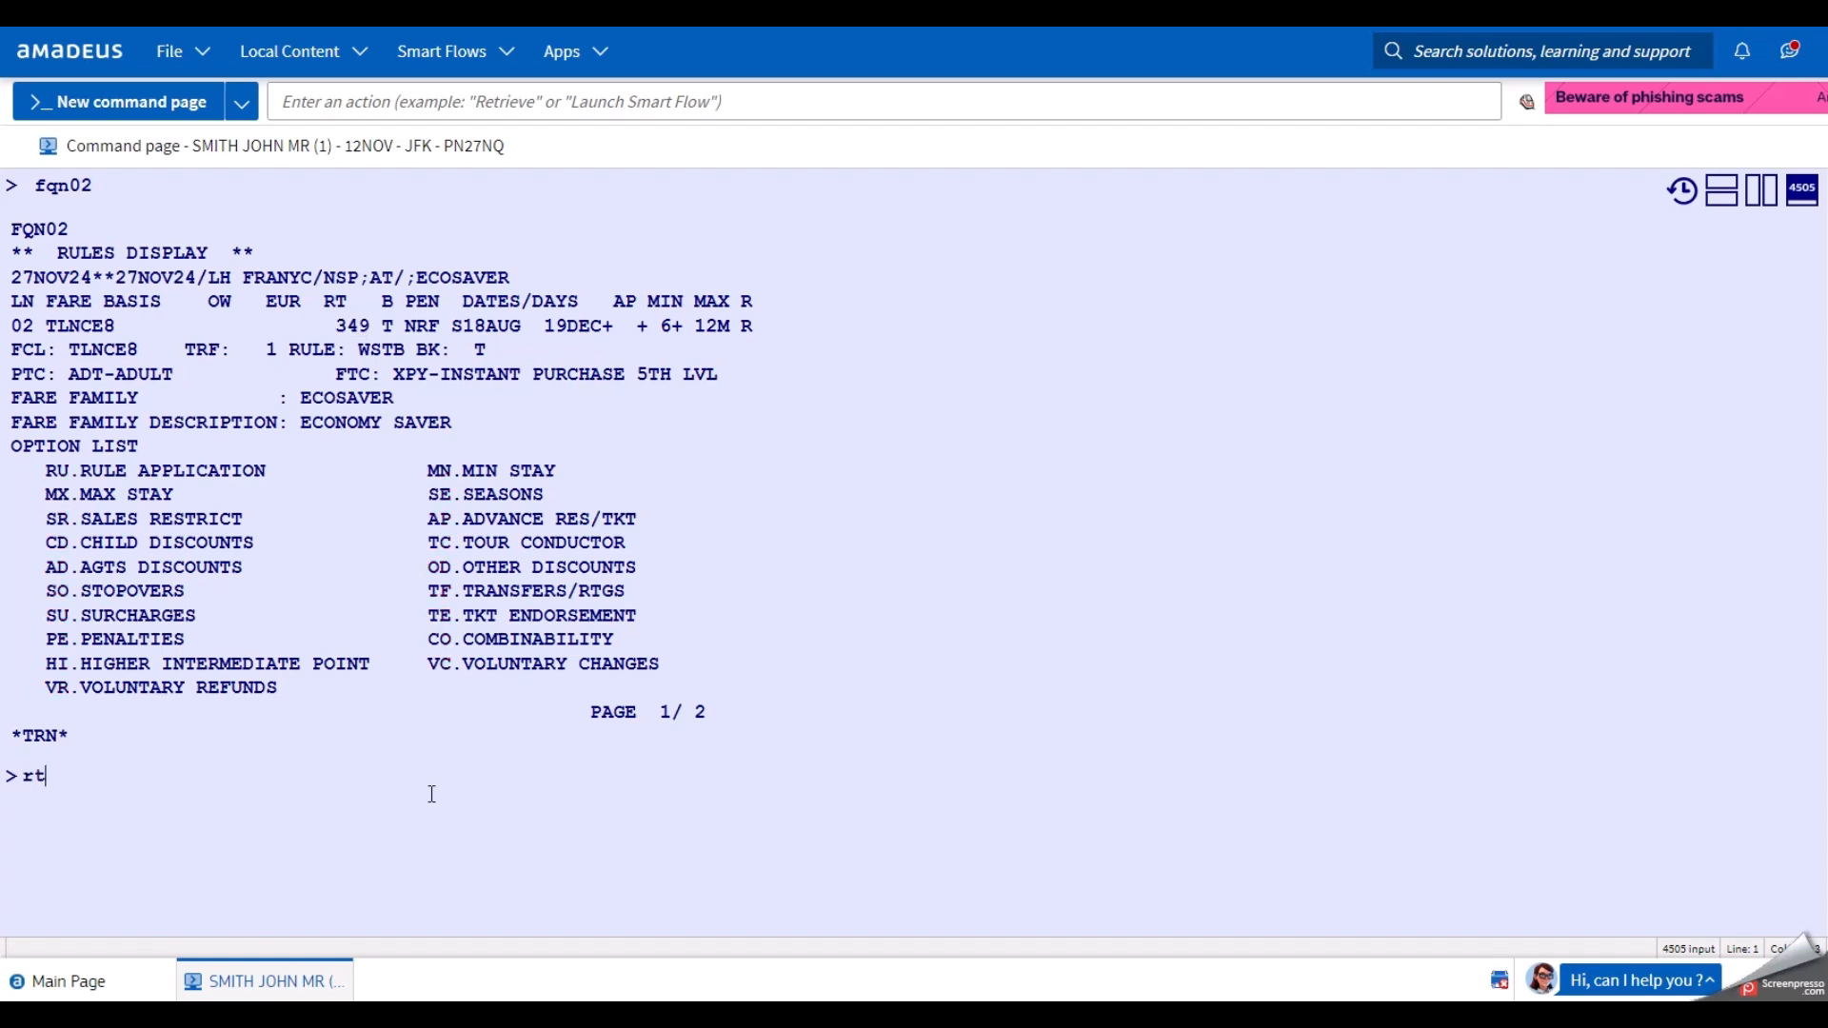
key("Return")
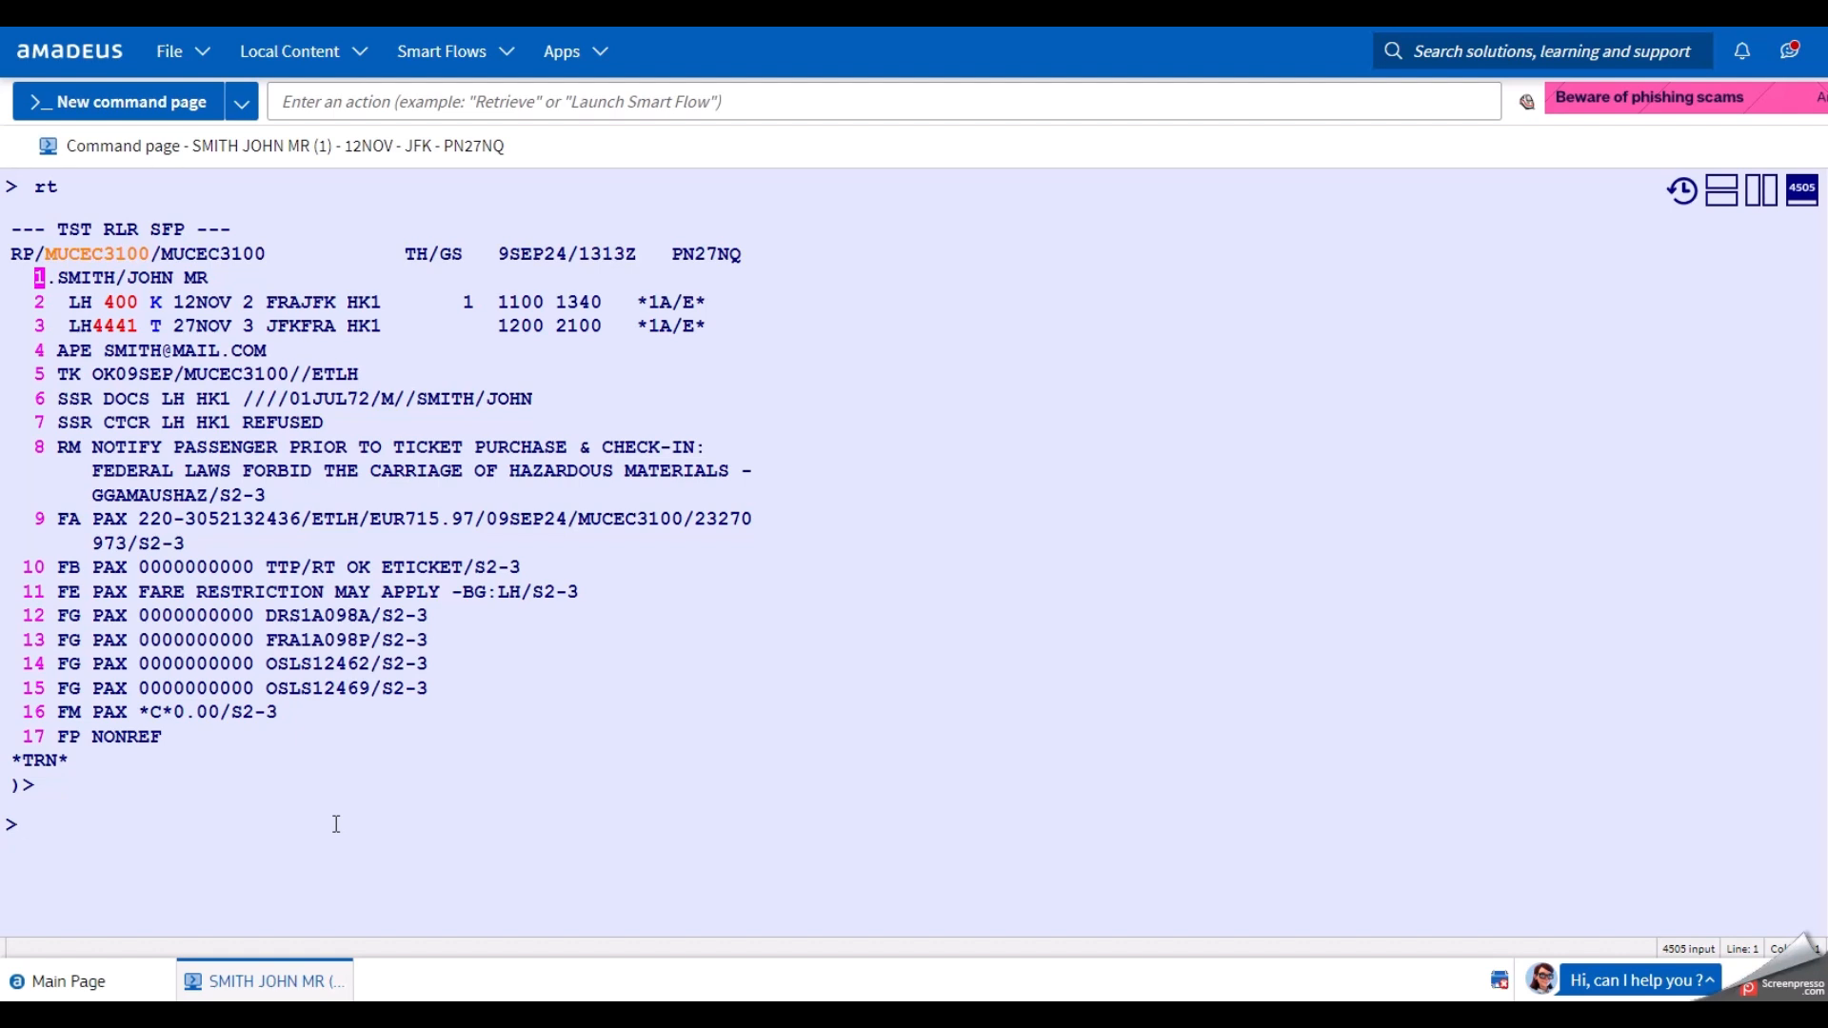
type("fxx/r")
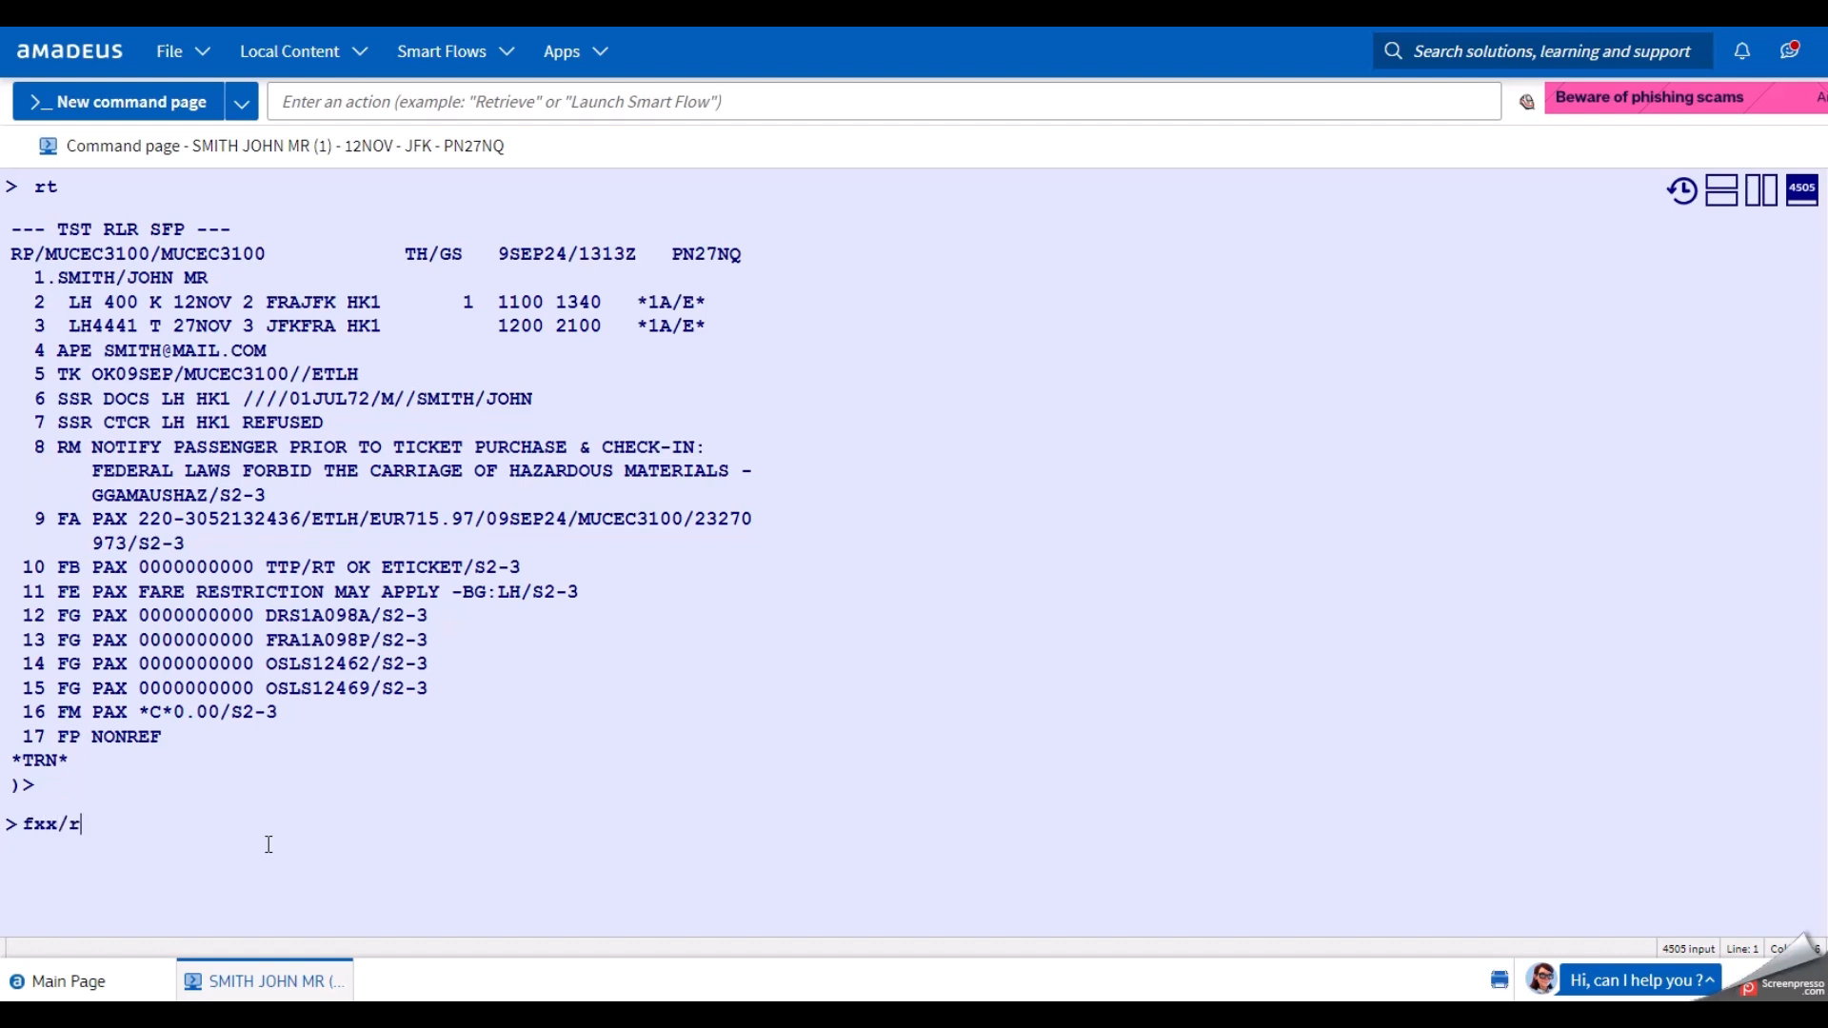
type(",09sep24")
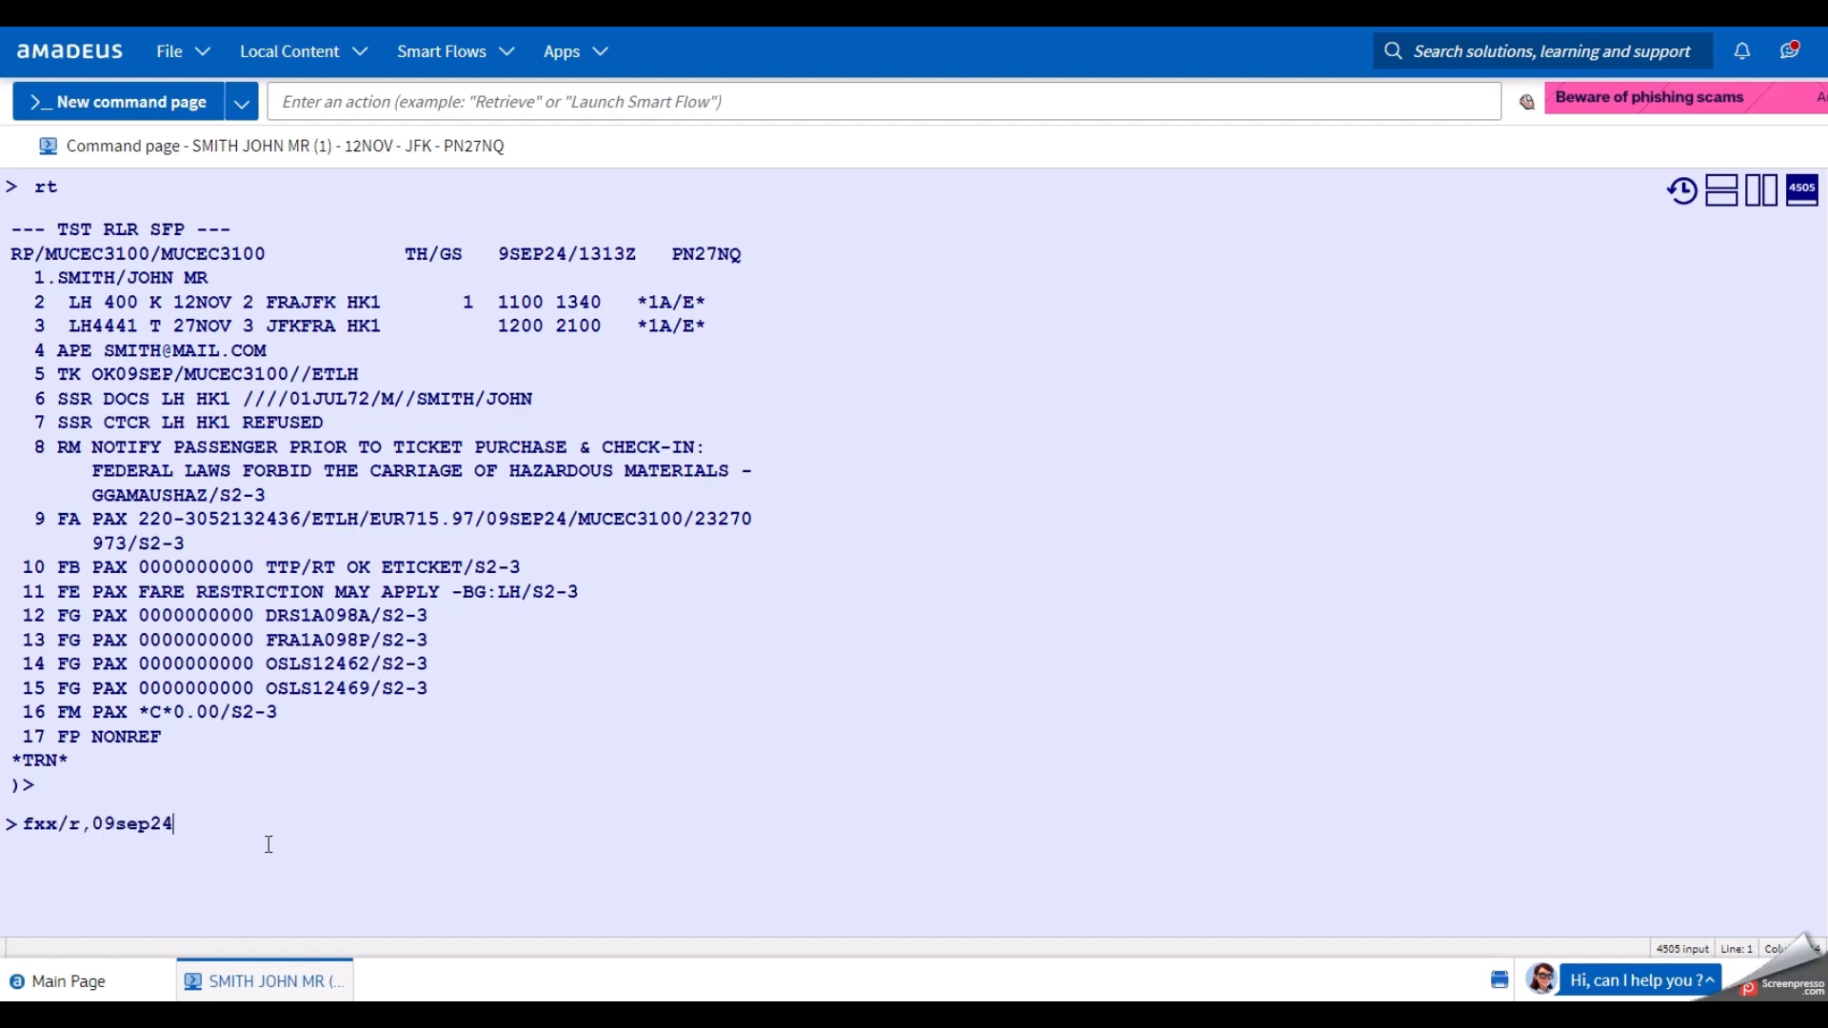
type("p/ff-ecosaver")
key("Return")
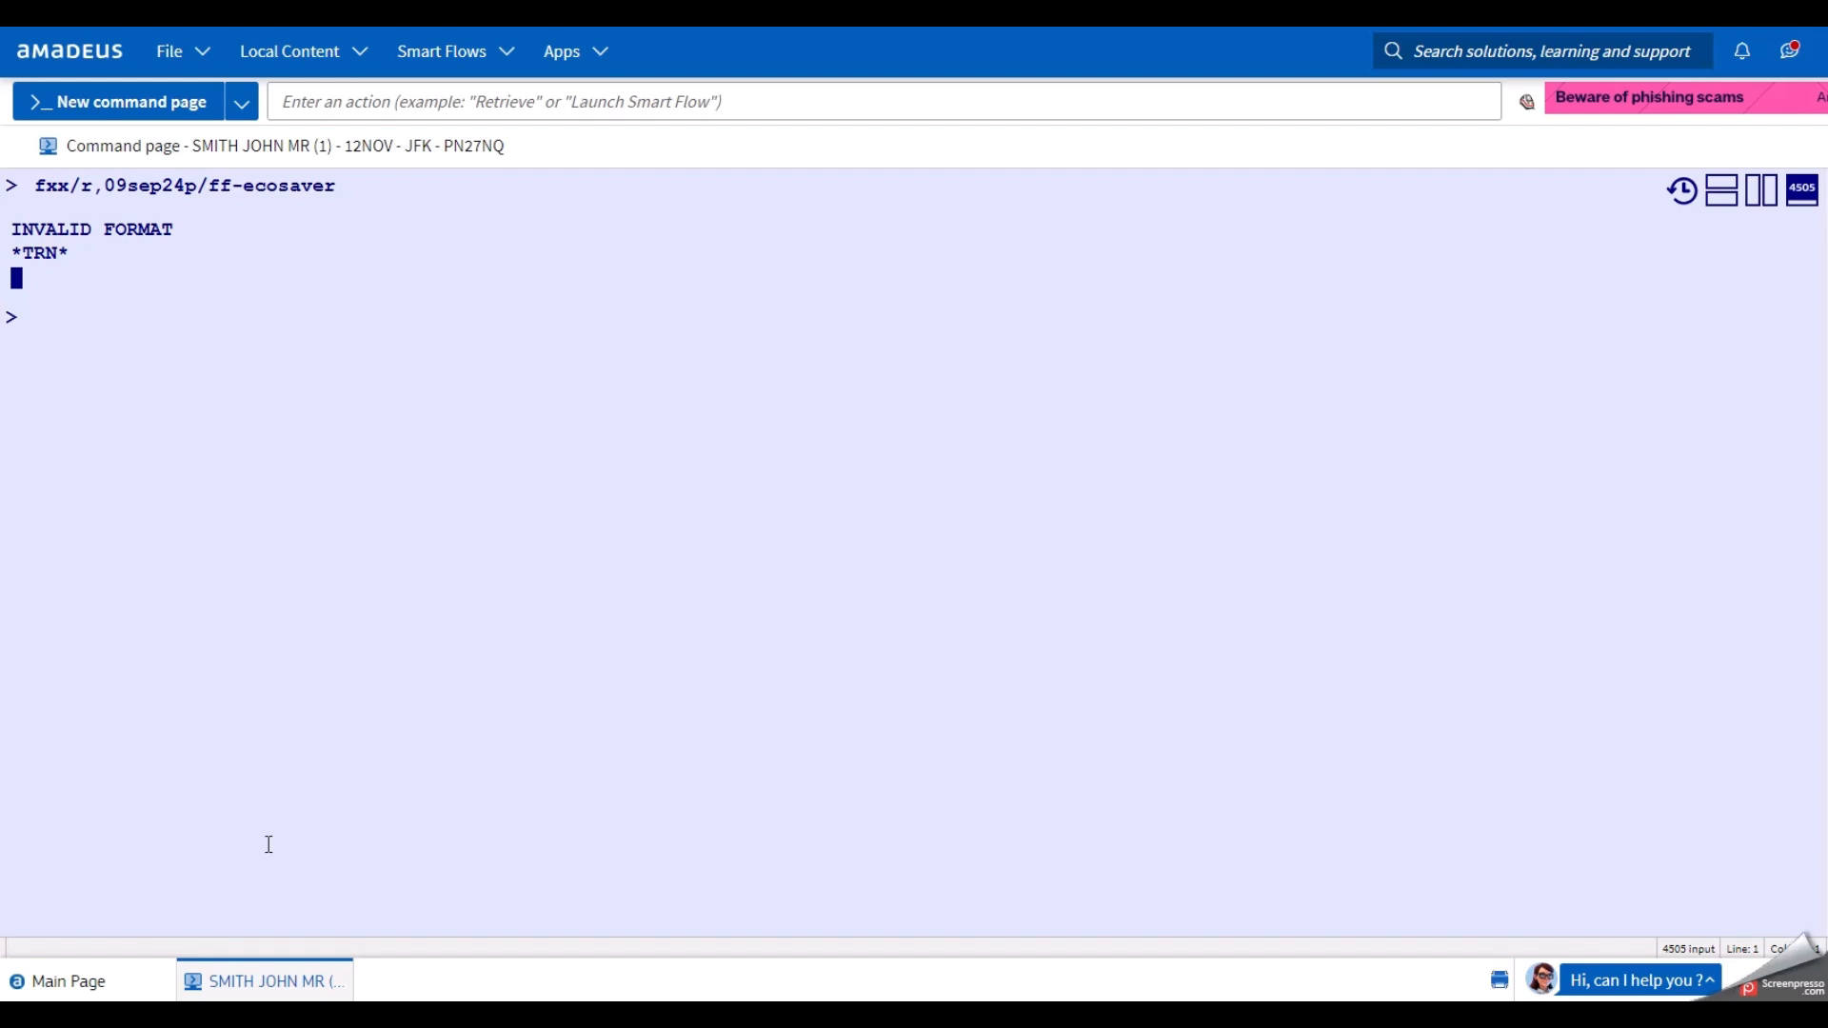
key("Up")
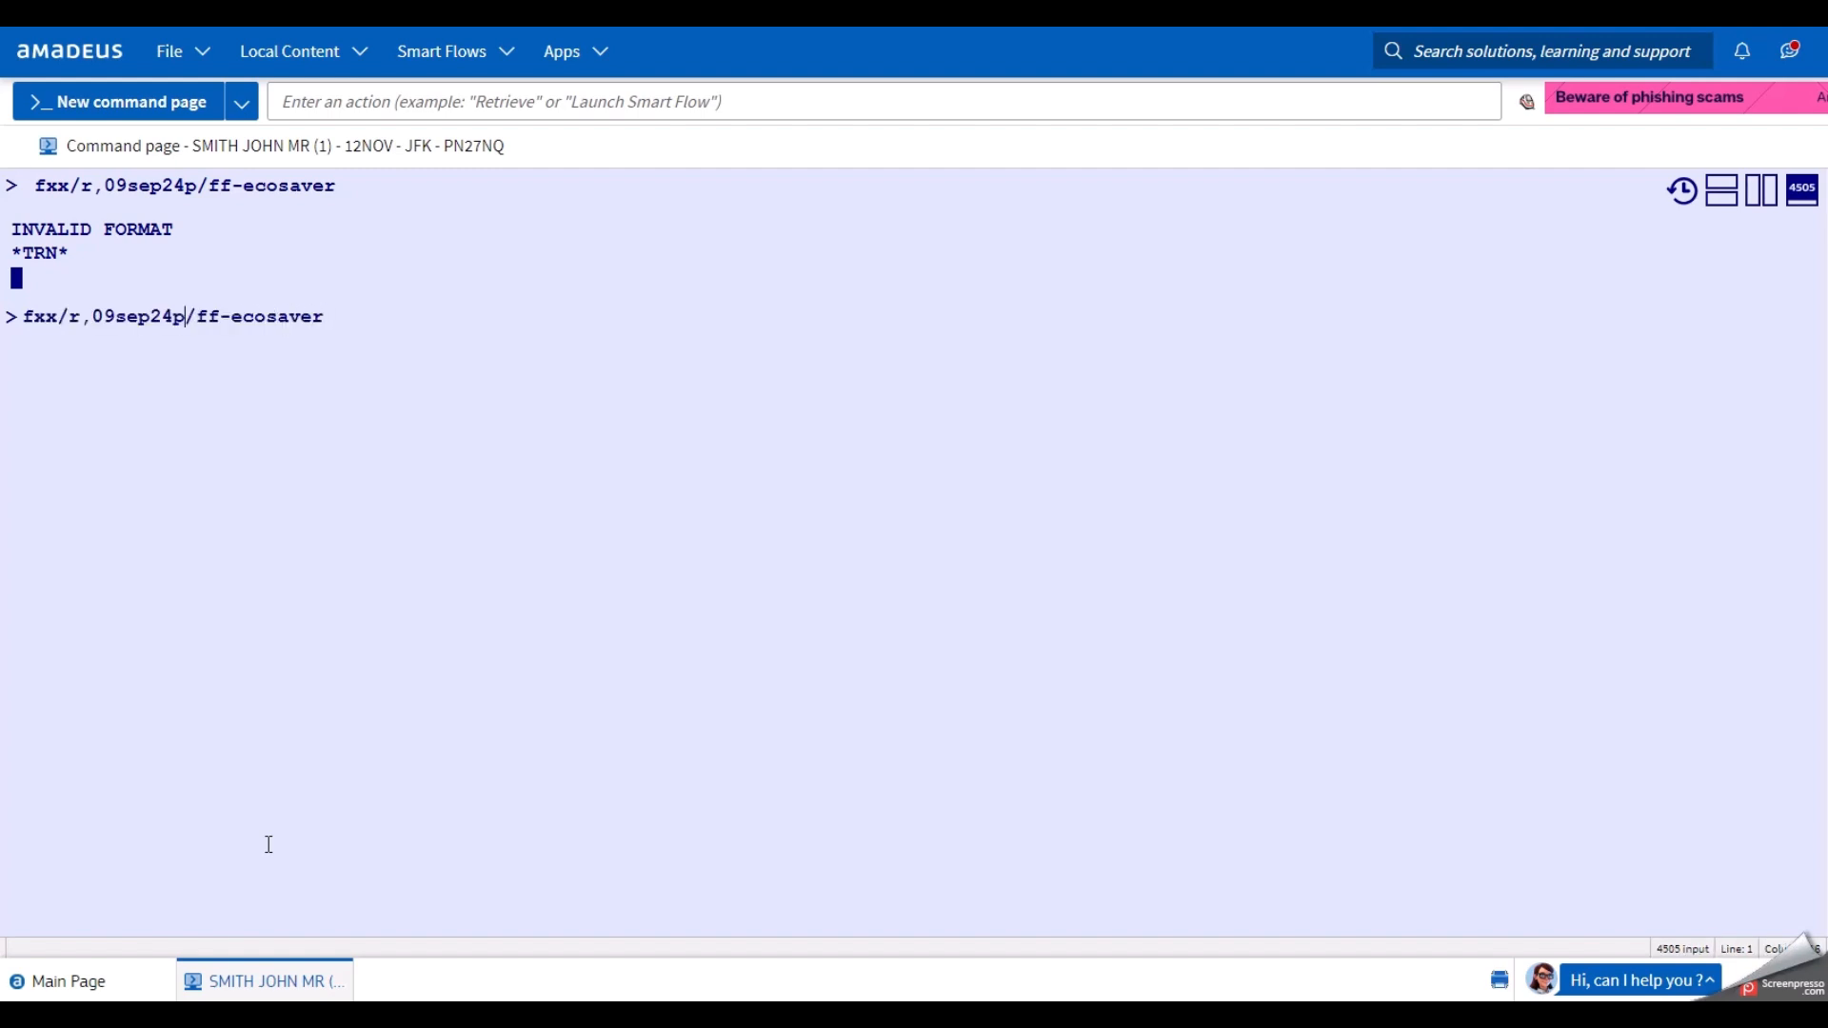
type(",")
key("Return")
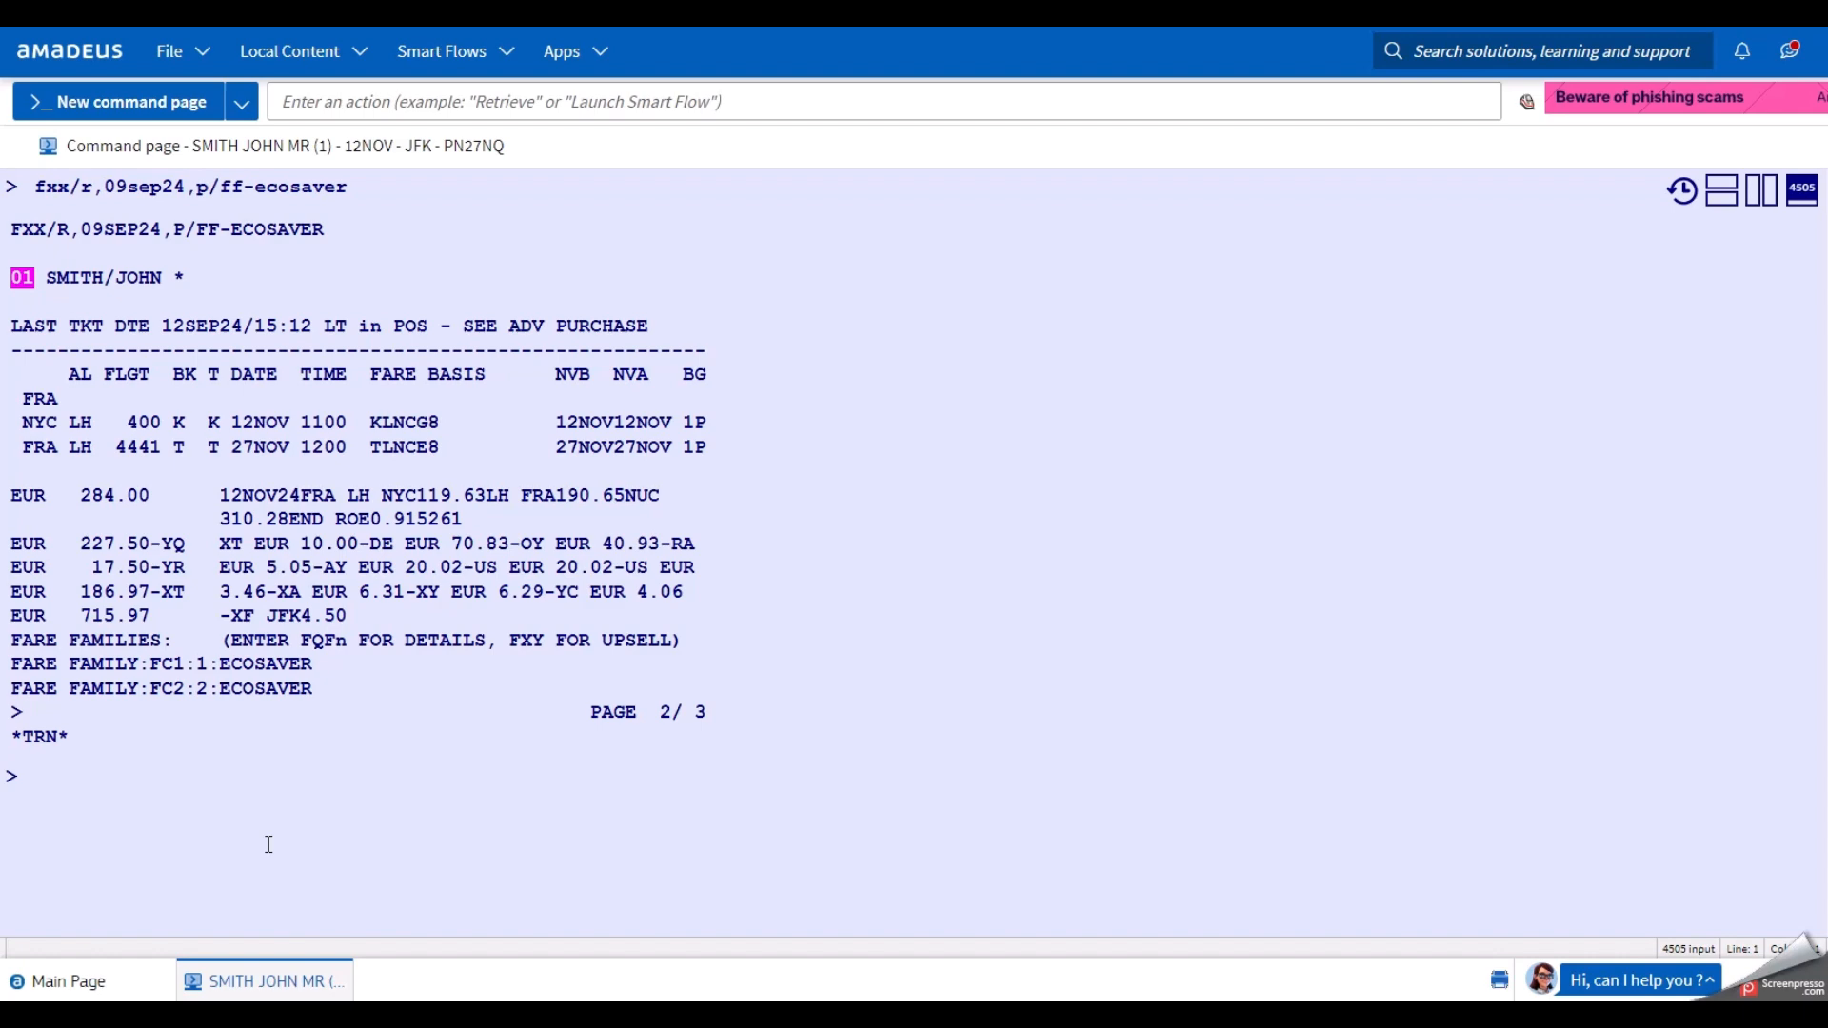
Enter fqn1-1 to list rule categories for fare component 1, ECOSAVER KLNCG8.
type("fqn1-1")
key("BackSpace")
key("BackSpace")
type("*pe")
key("BackSpace")
key("BackSpace")
key("BackSpace")
type("-1")
key("Return")
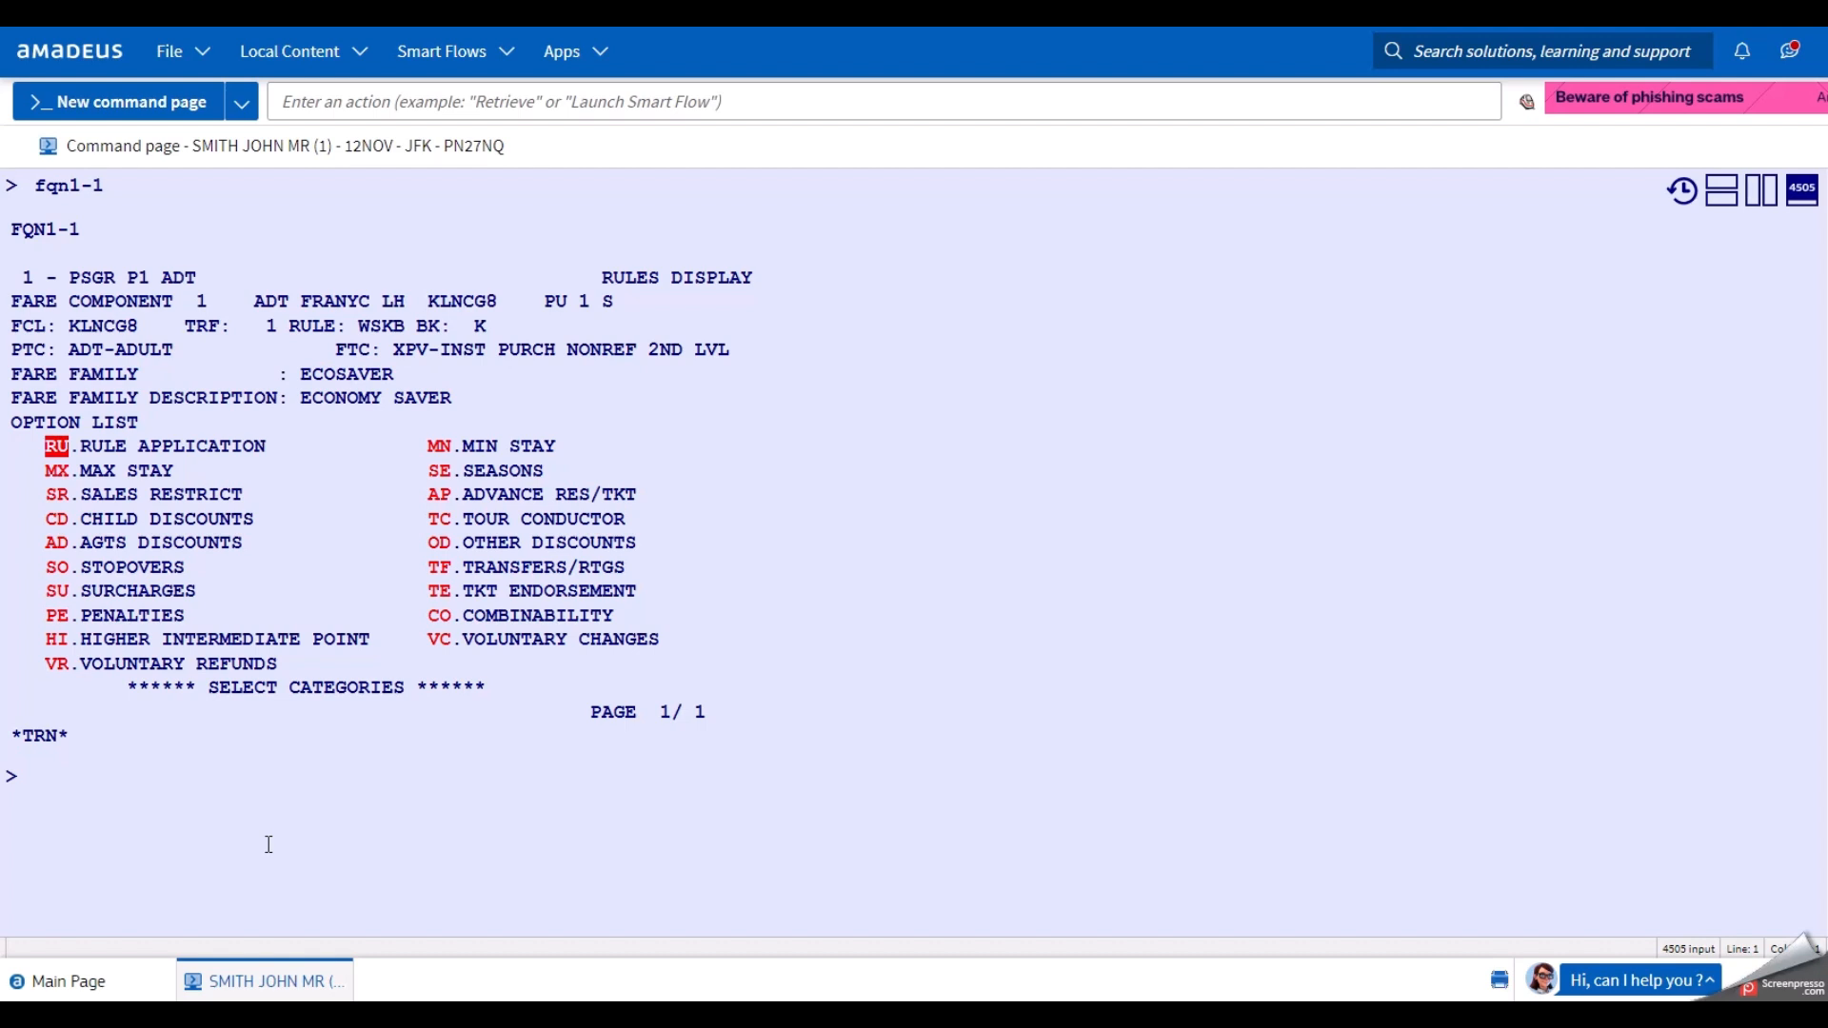
Display the MX maximum-stay rule with fqn01*mx: travel must start within 12 months.
type("fqn01")
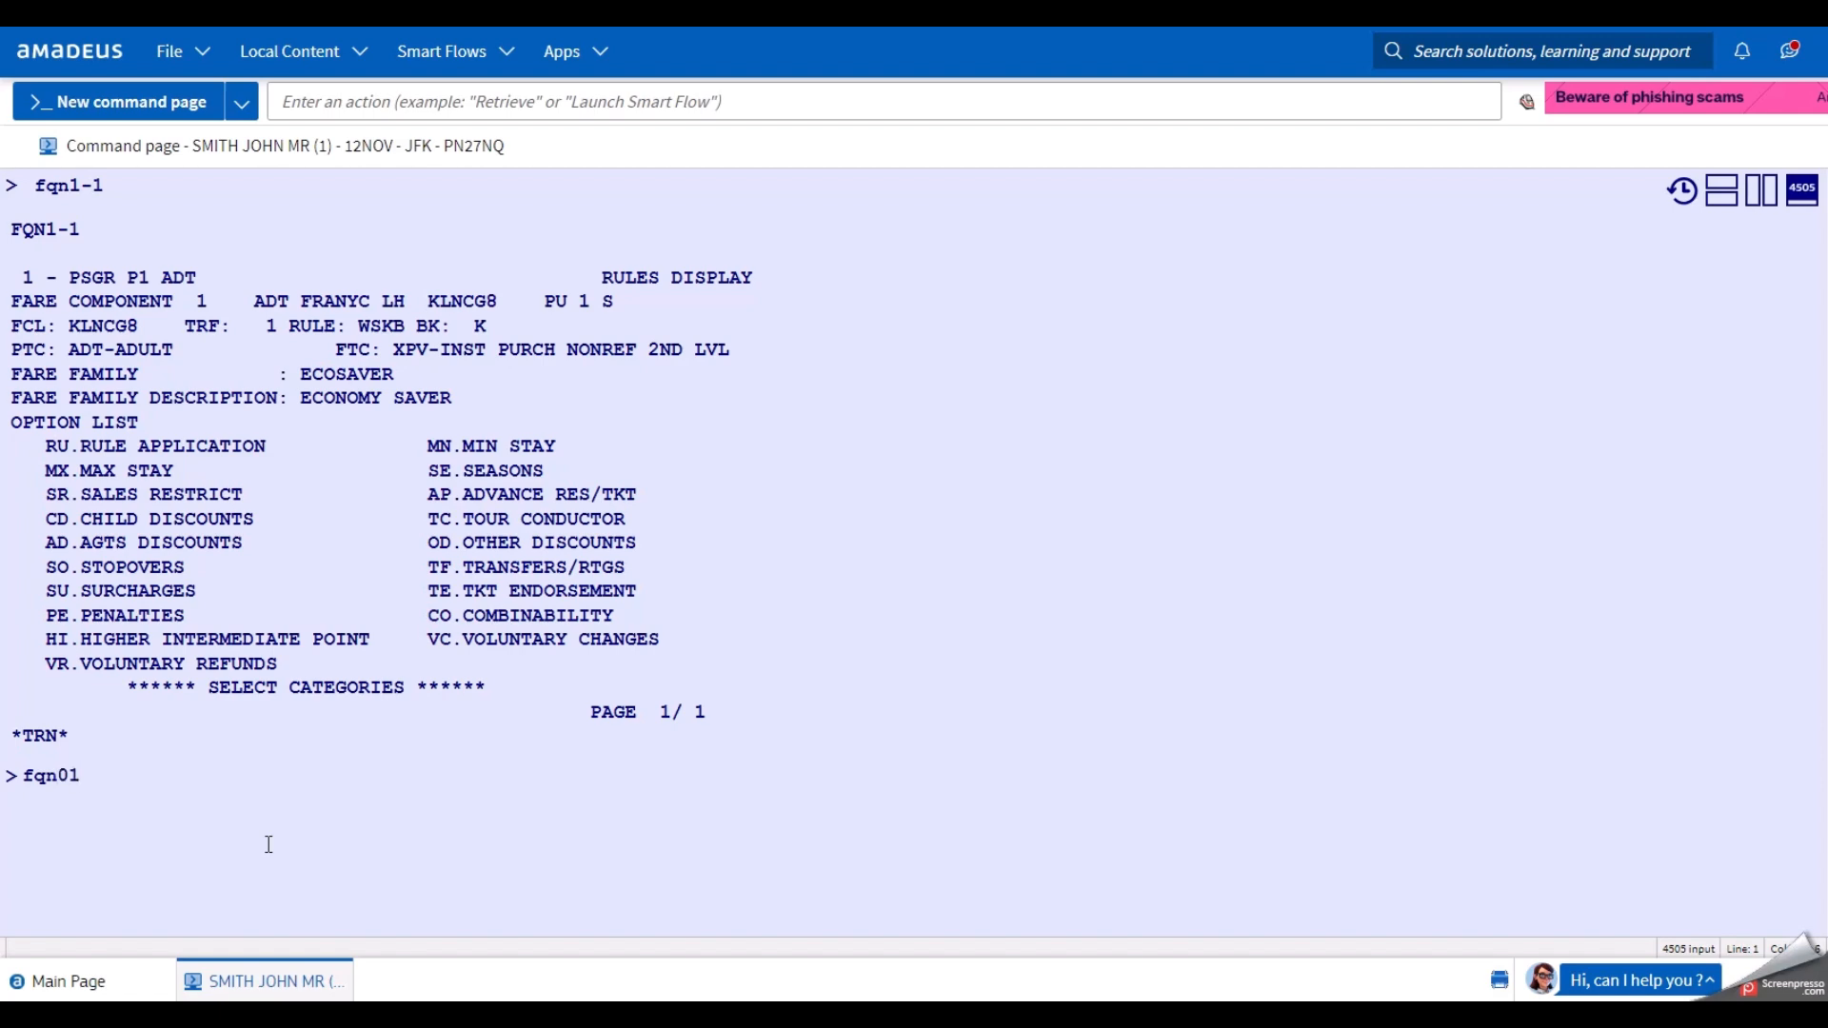
type("*")
type("mx")
left_click(132, 774)
key("Left")
key("Left")
key("BackSpace")
type("//")
key("BackSpace")
key("BackSpace")
type("*")
key("Return")
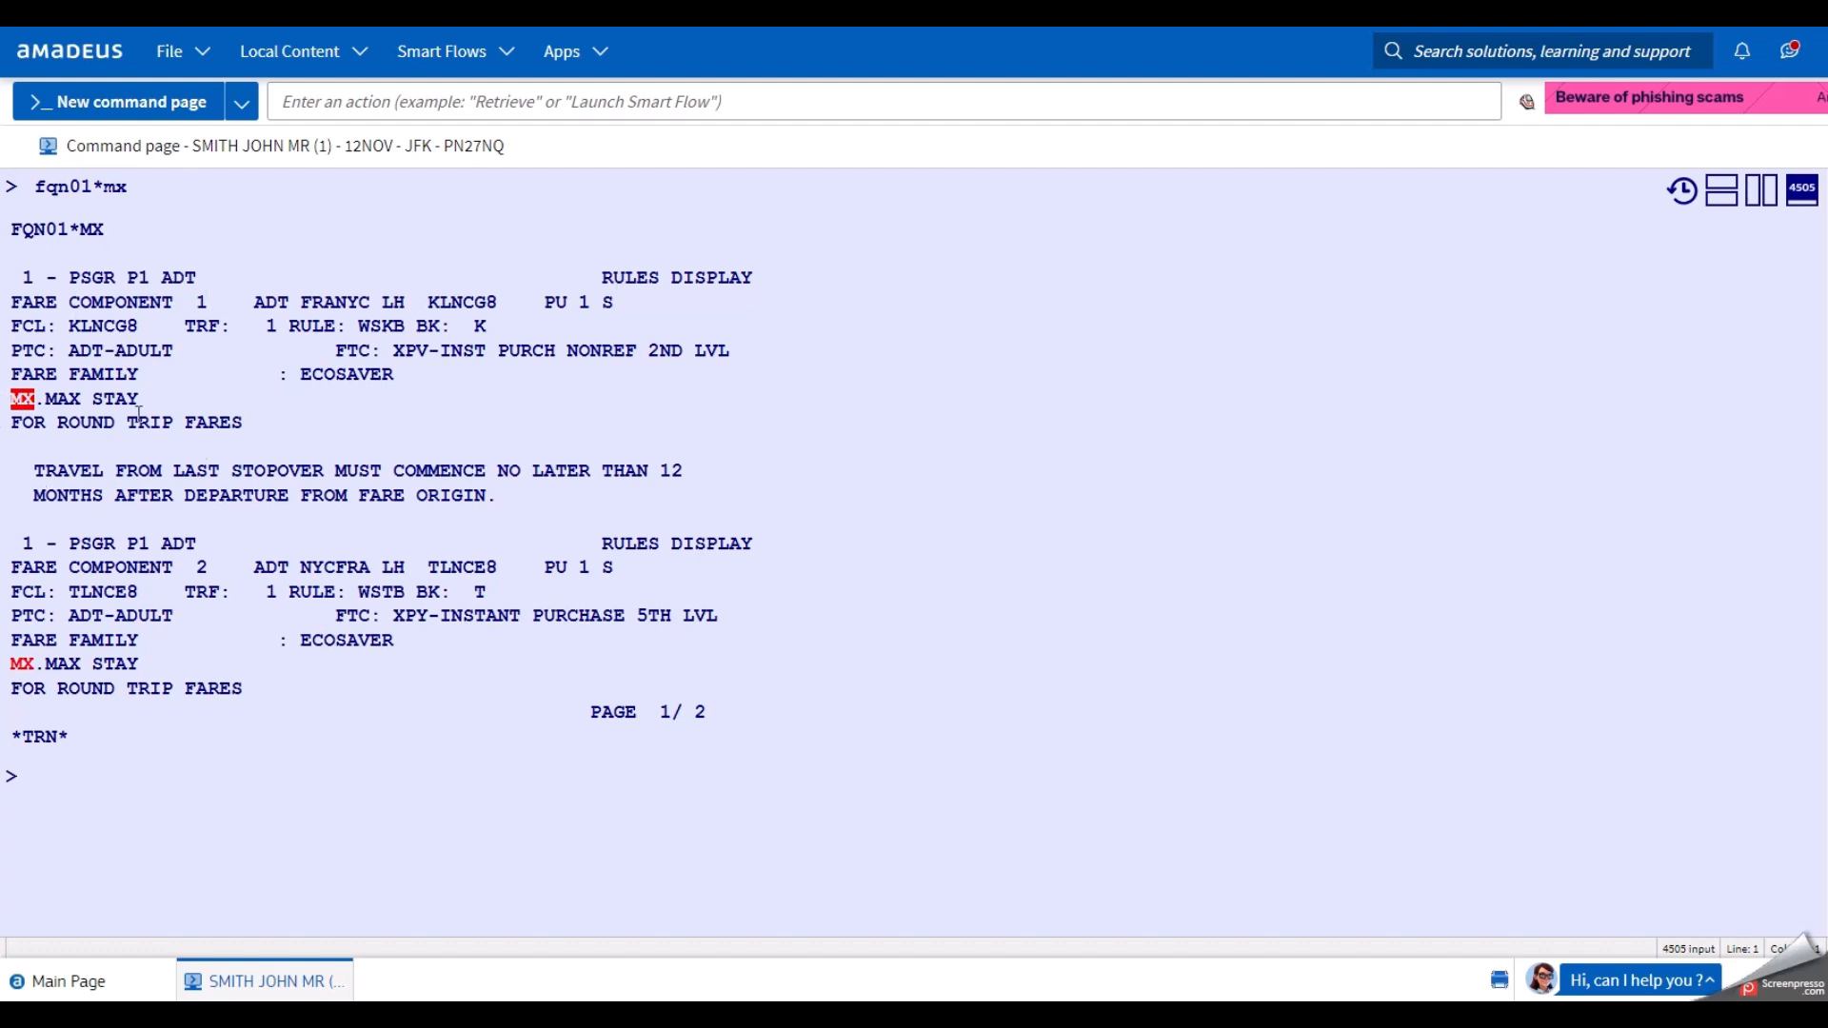
double_click(161, 277)
double_click(204, 303)
left_click_drag(303, 302, 501, 302)
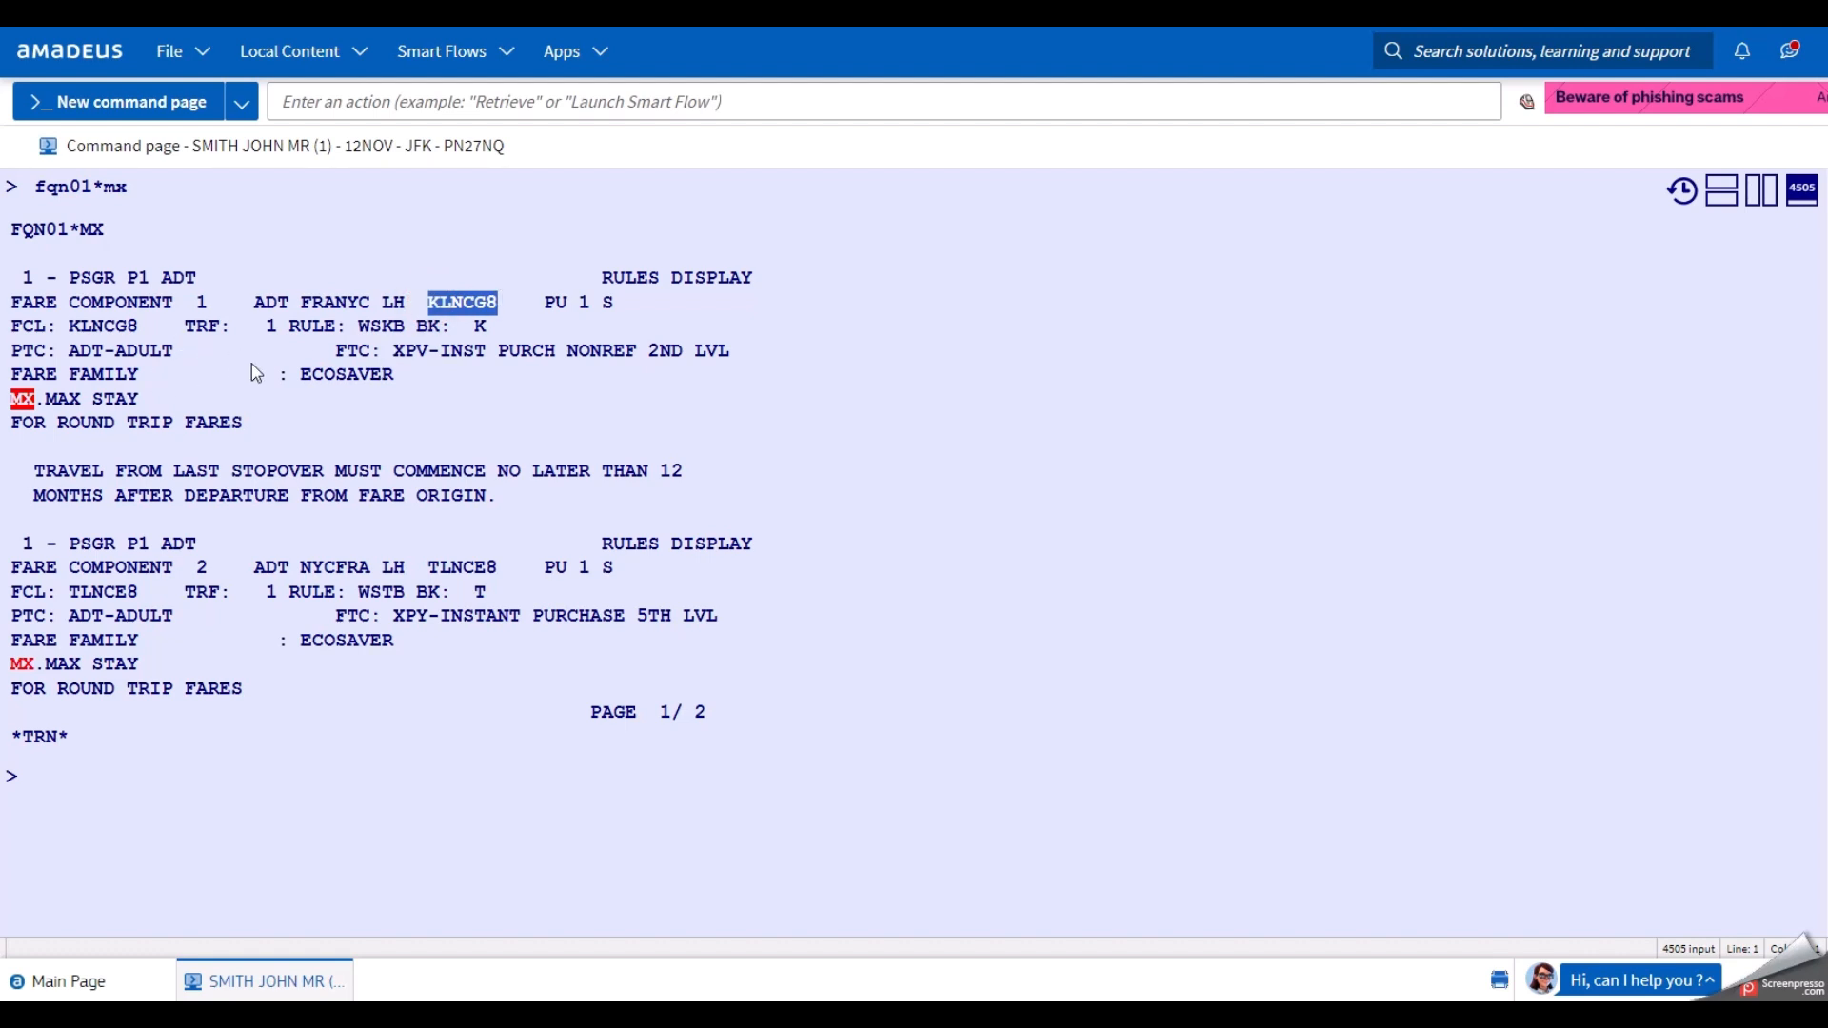
left_click_drag(305, 377, 396, 377)
left_click(333, 414)
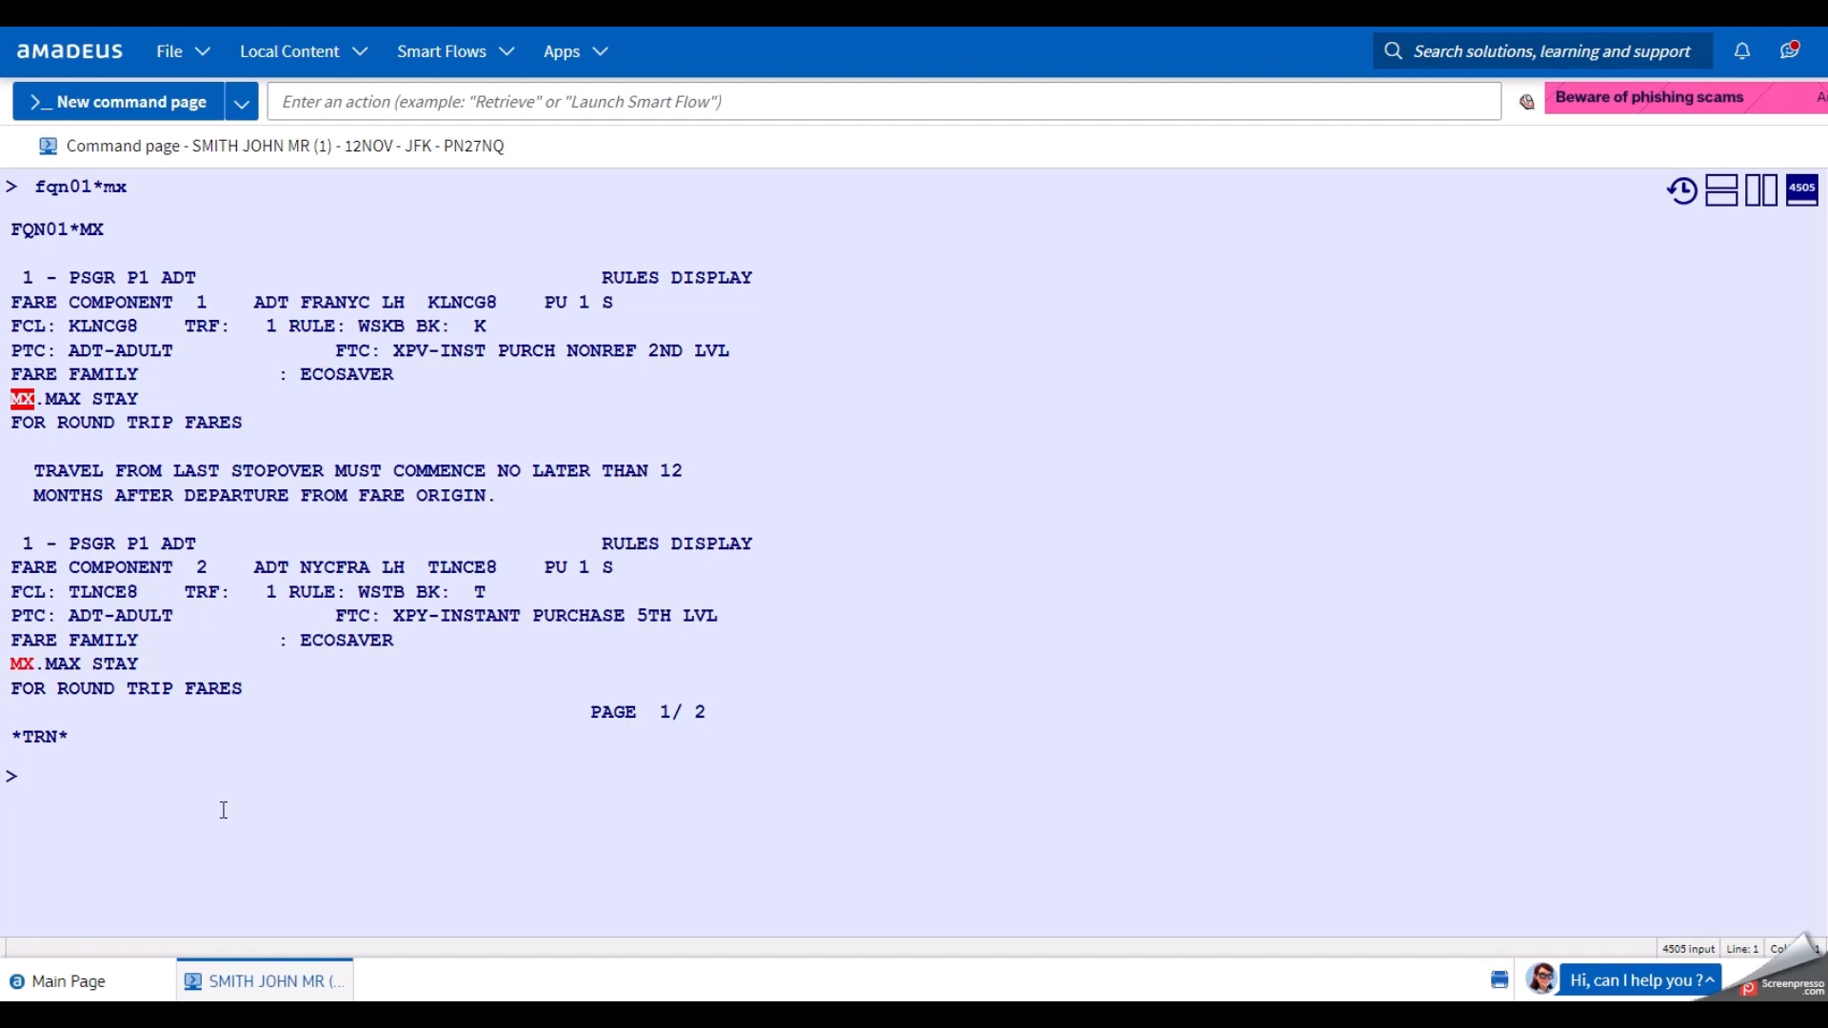
Reopen component 1's rule list and show its minimum-stay rules with fqn1*mn.
type("fqn1-1")
key("Return")
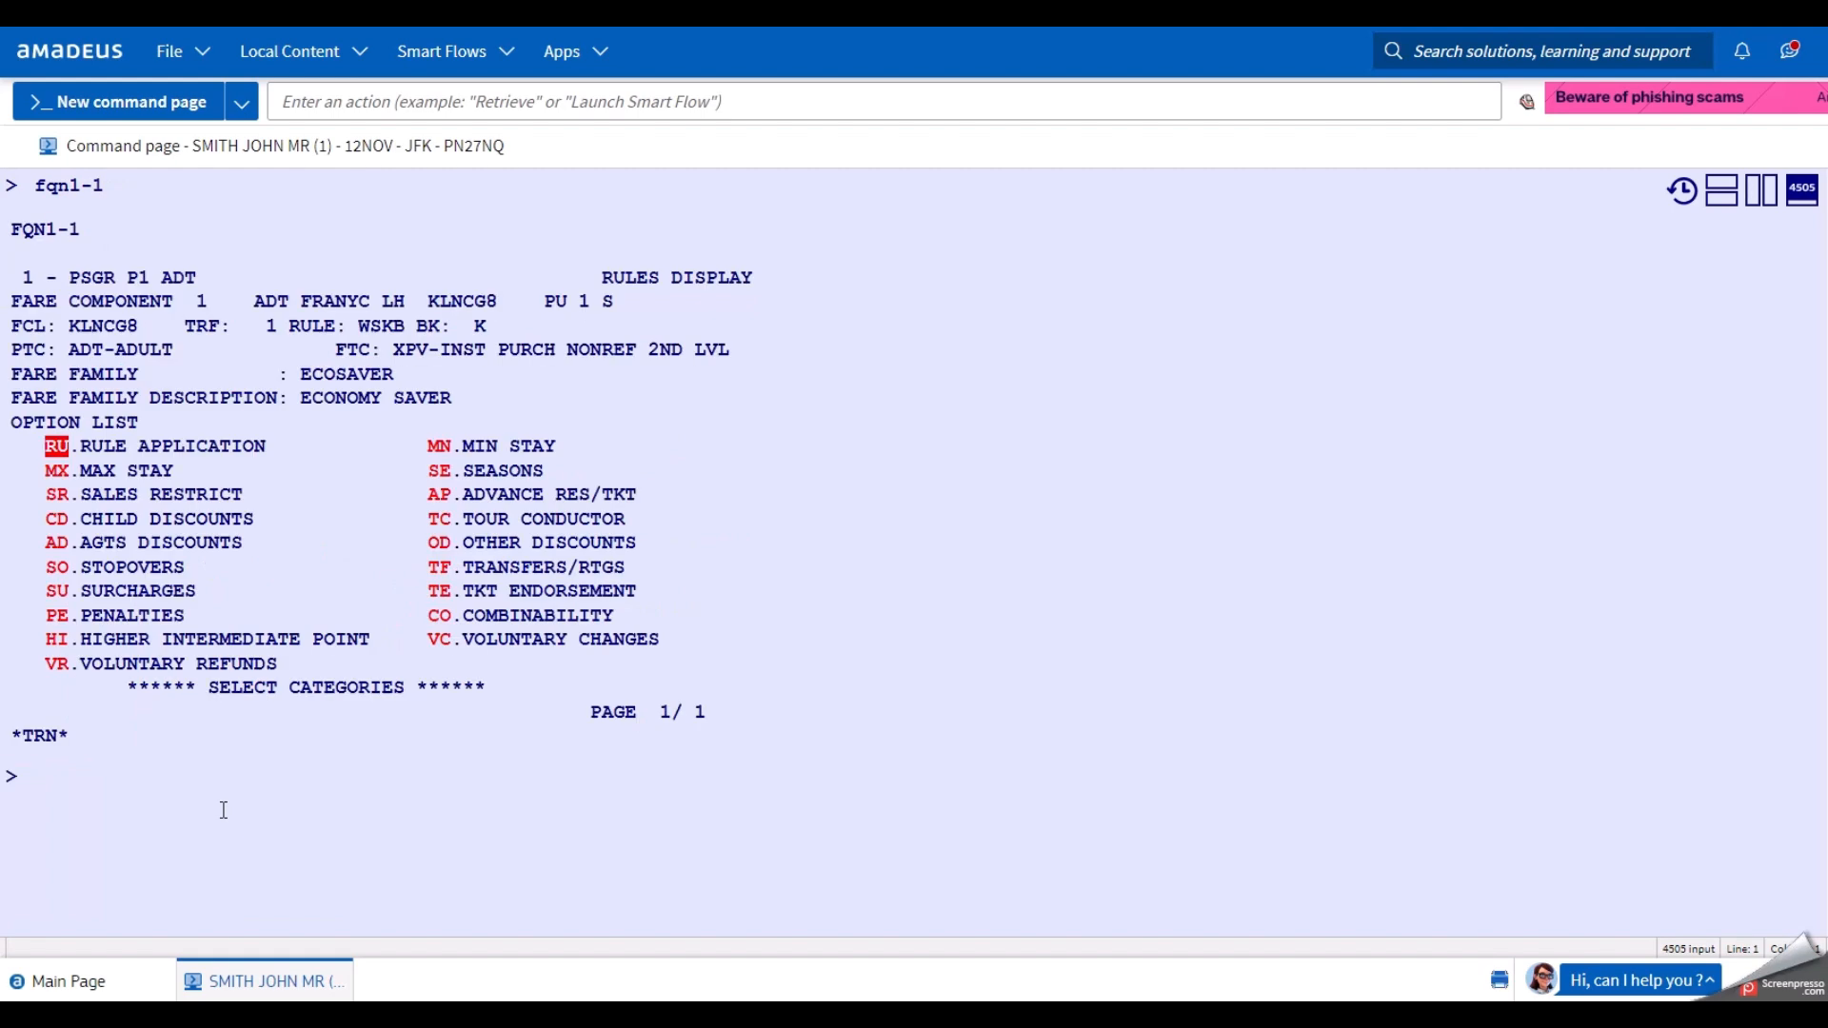
type("fqn1*")
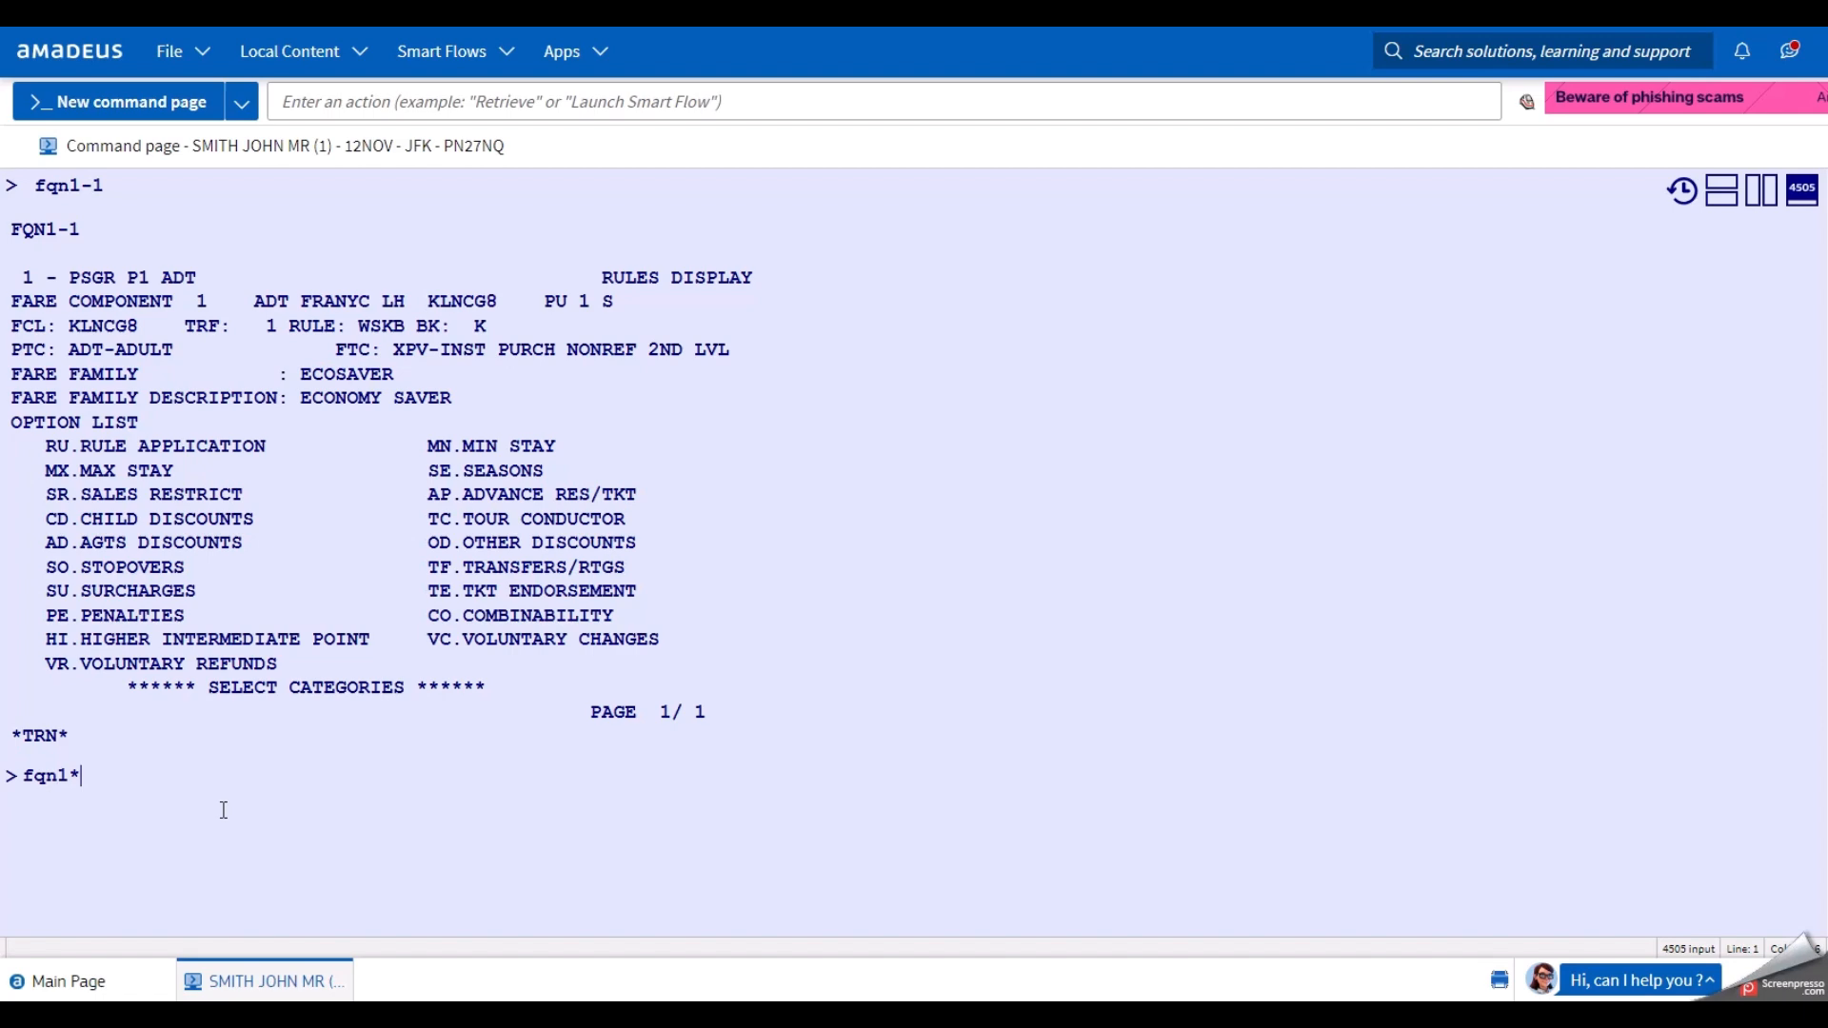
type("mn")
key("Return")
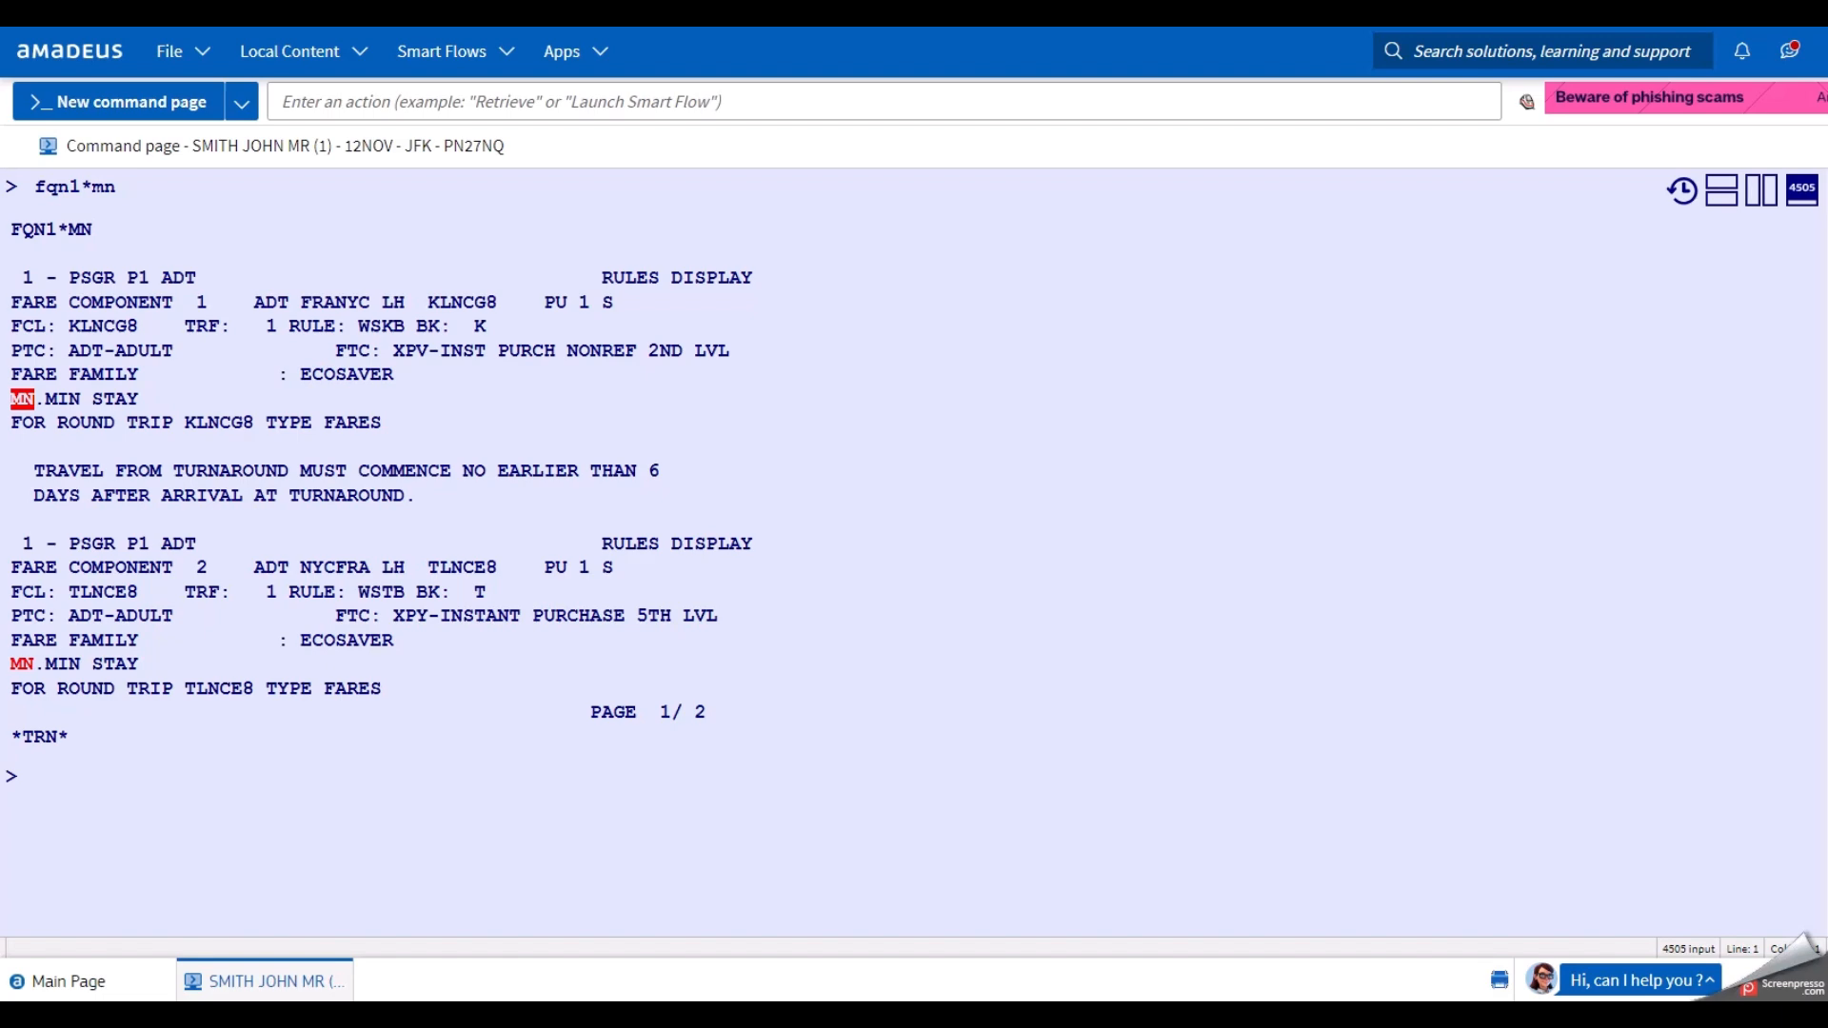
Check the ticket record beside the rules, read minimum-stay page 2/2, then relist component 1's categories.
left_click(1769, 188)
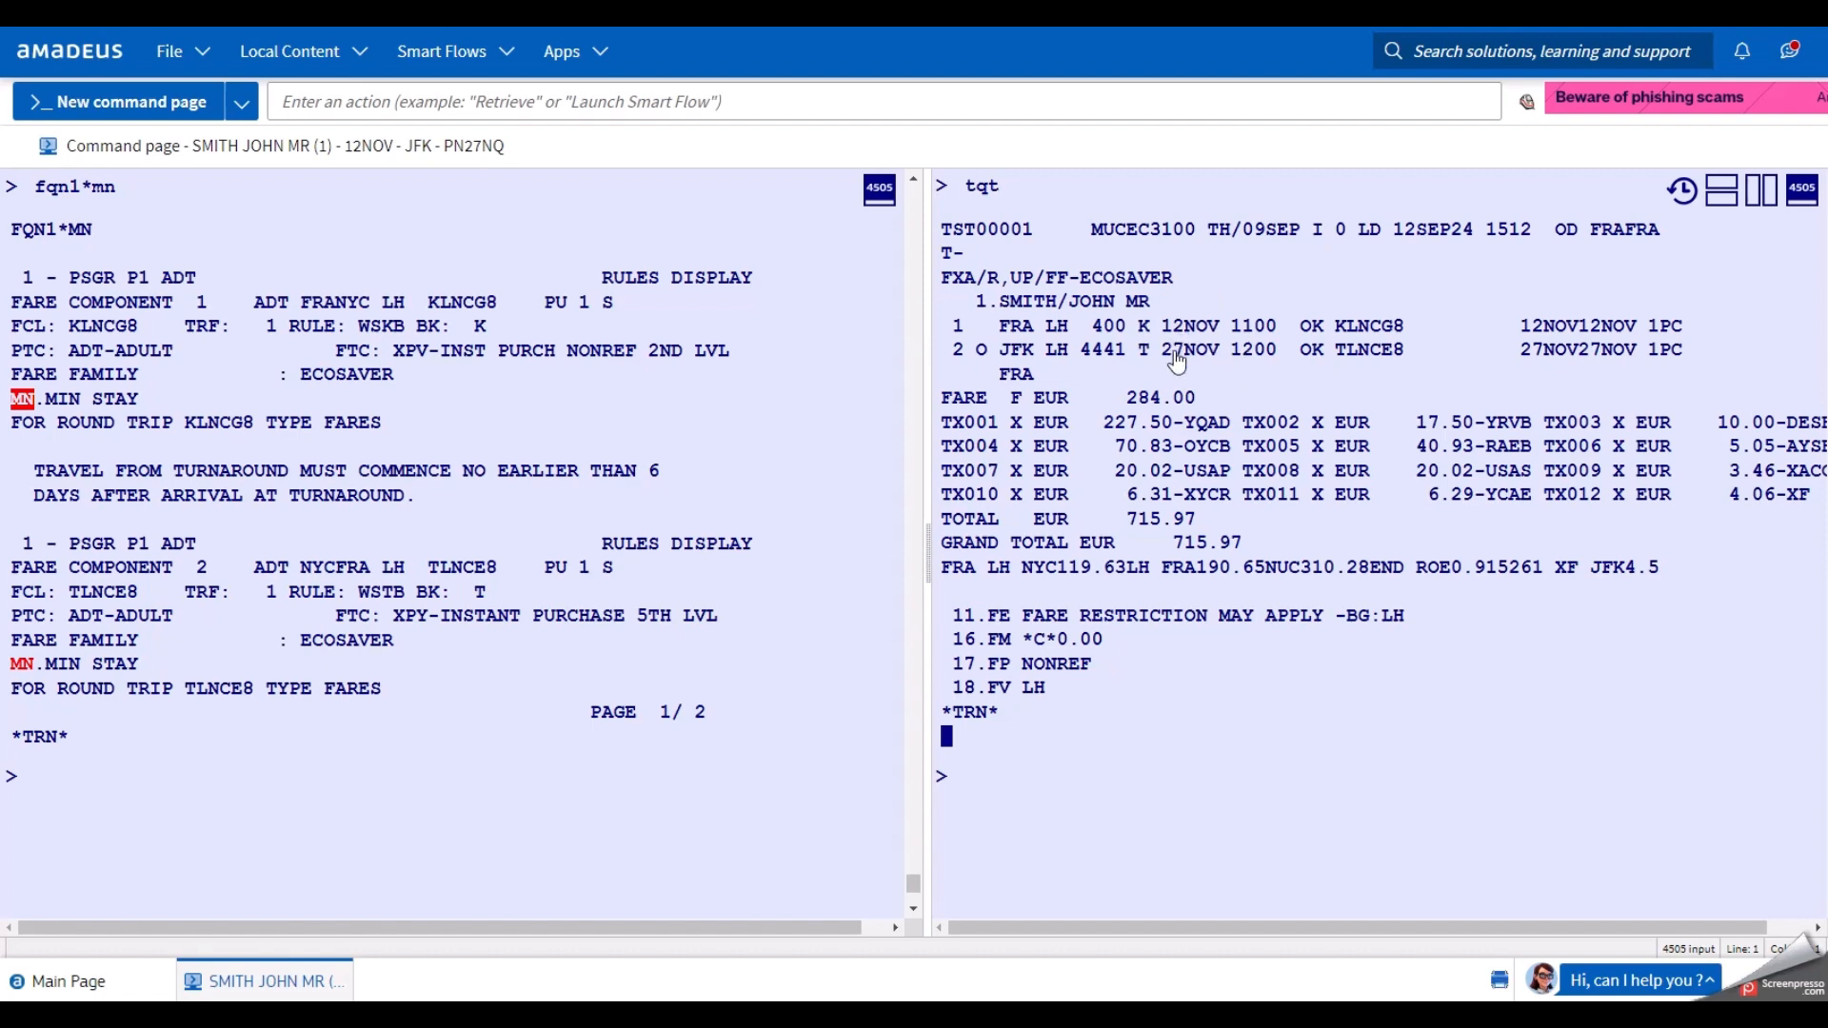
left_click(1762, 190)
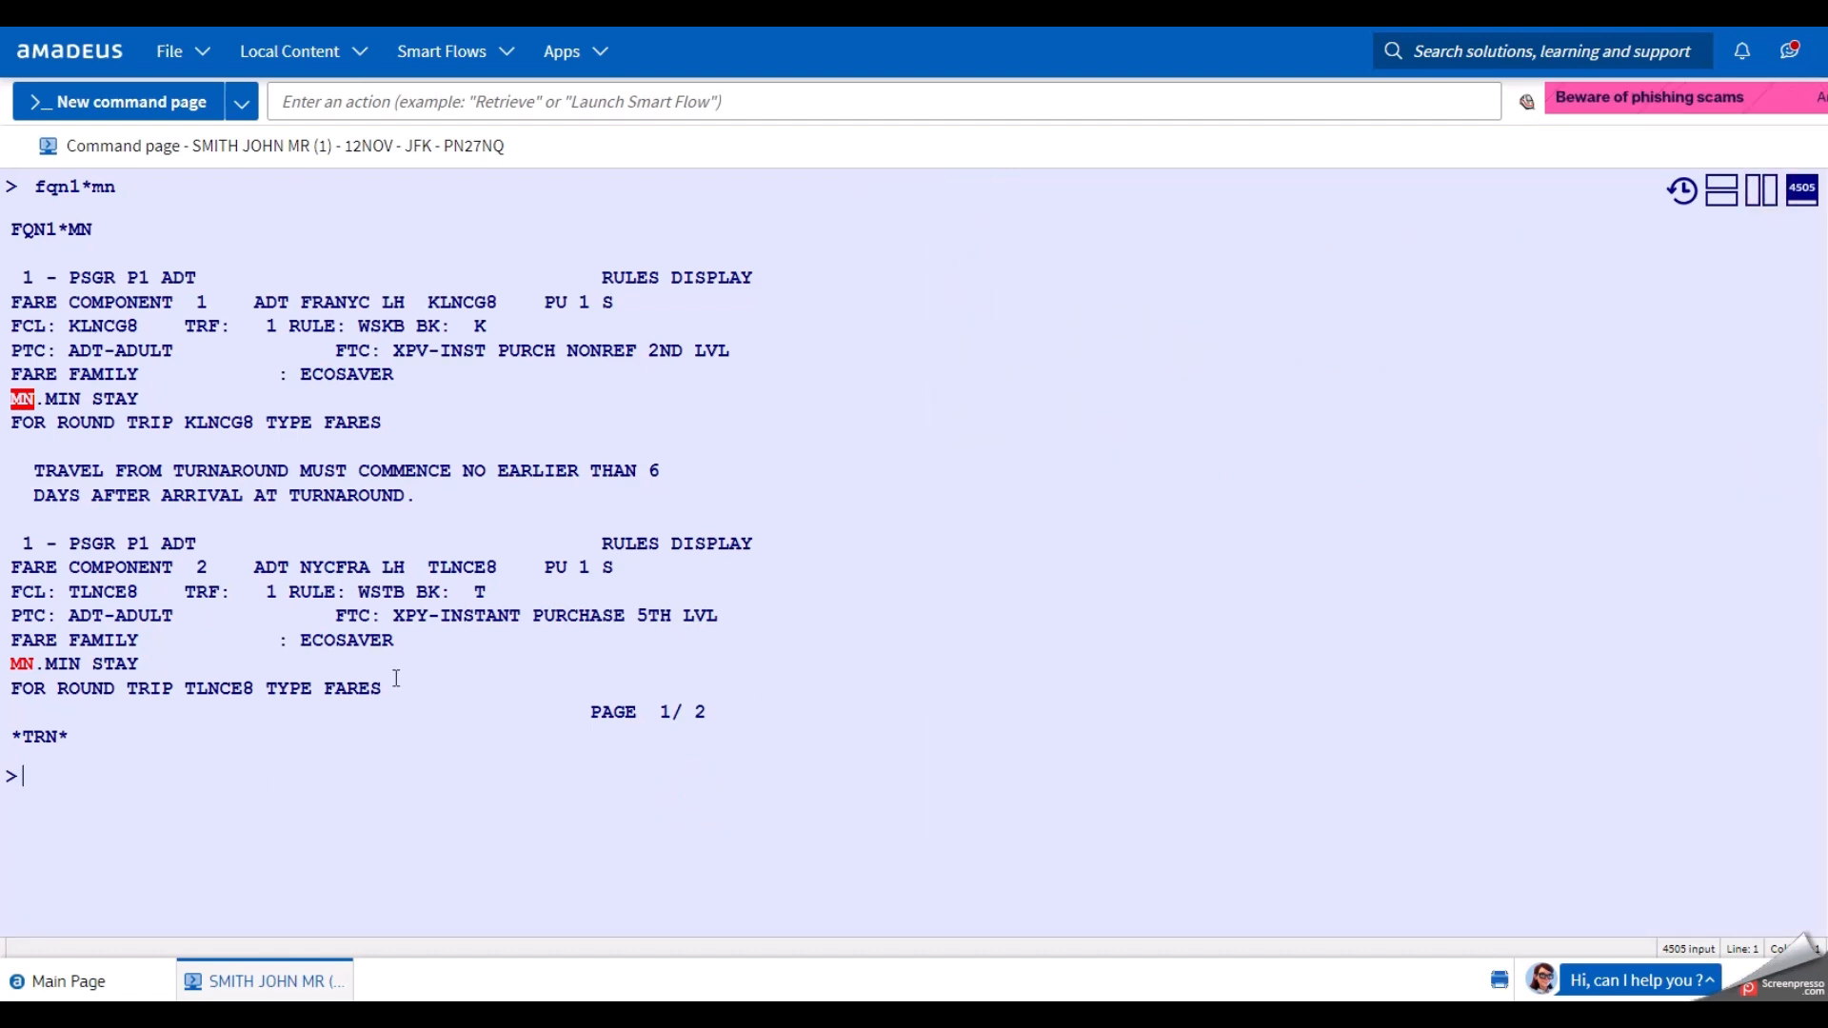
left_click(218, 811)
type("md")
key("Return")
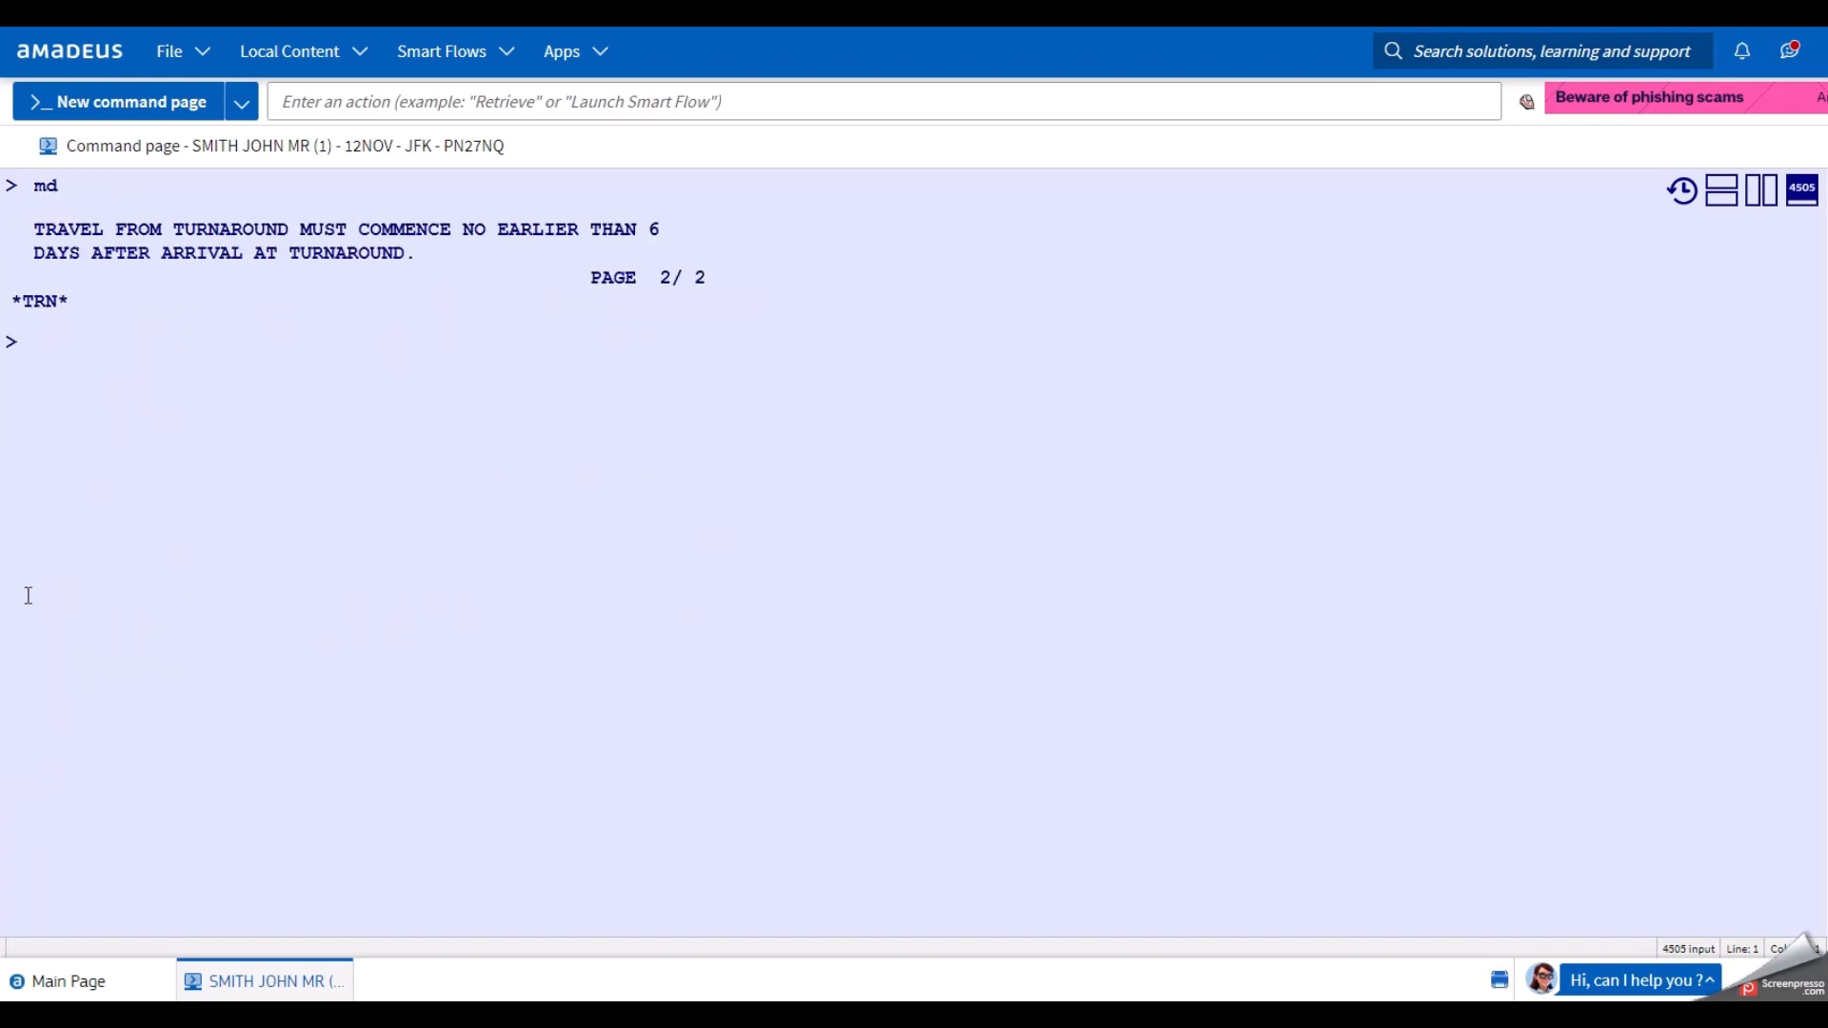
type("fqn1-1")
key("Return")
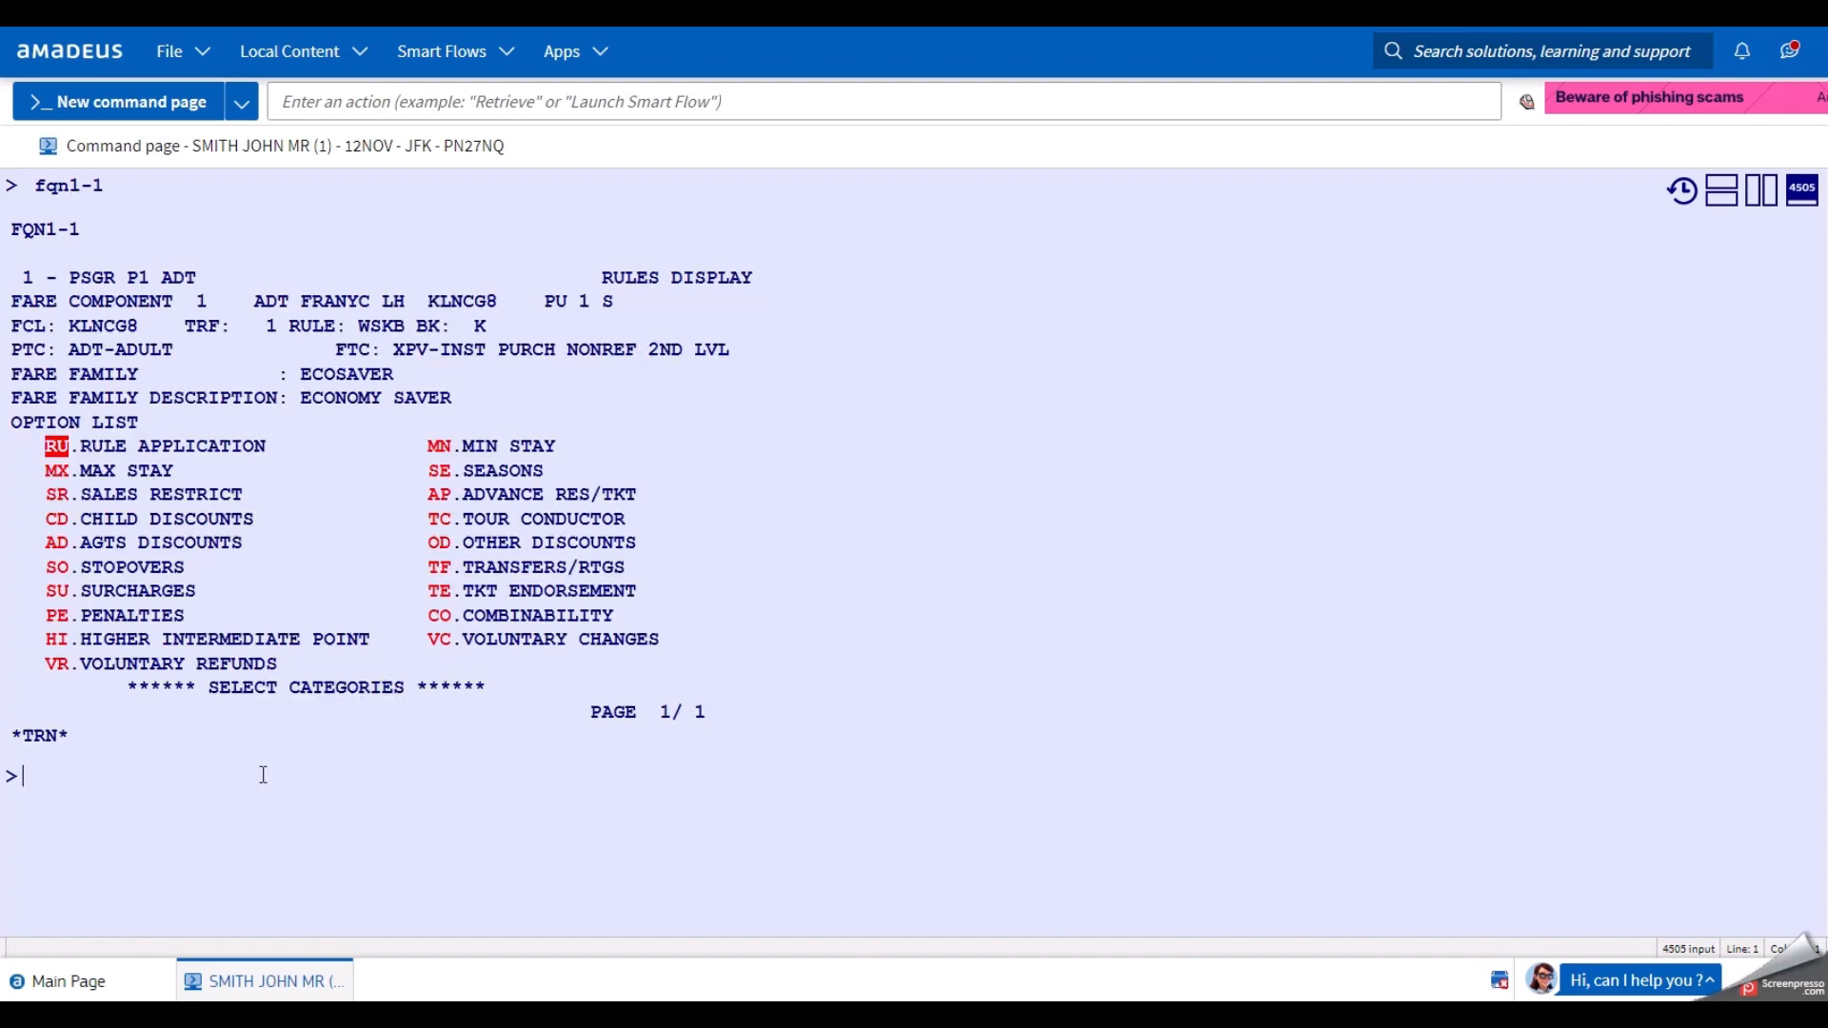
type("fqn")
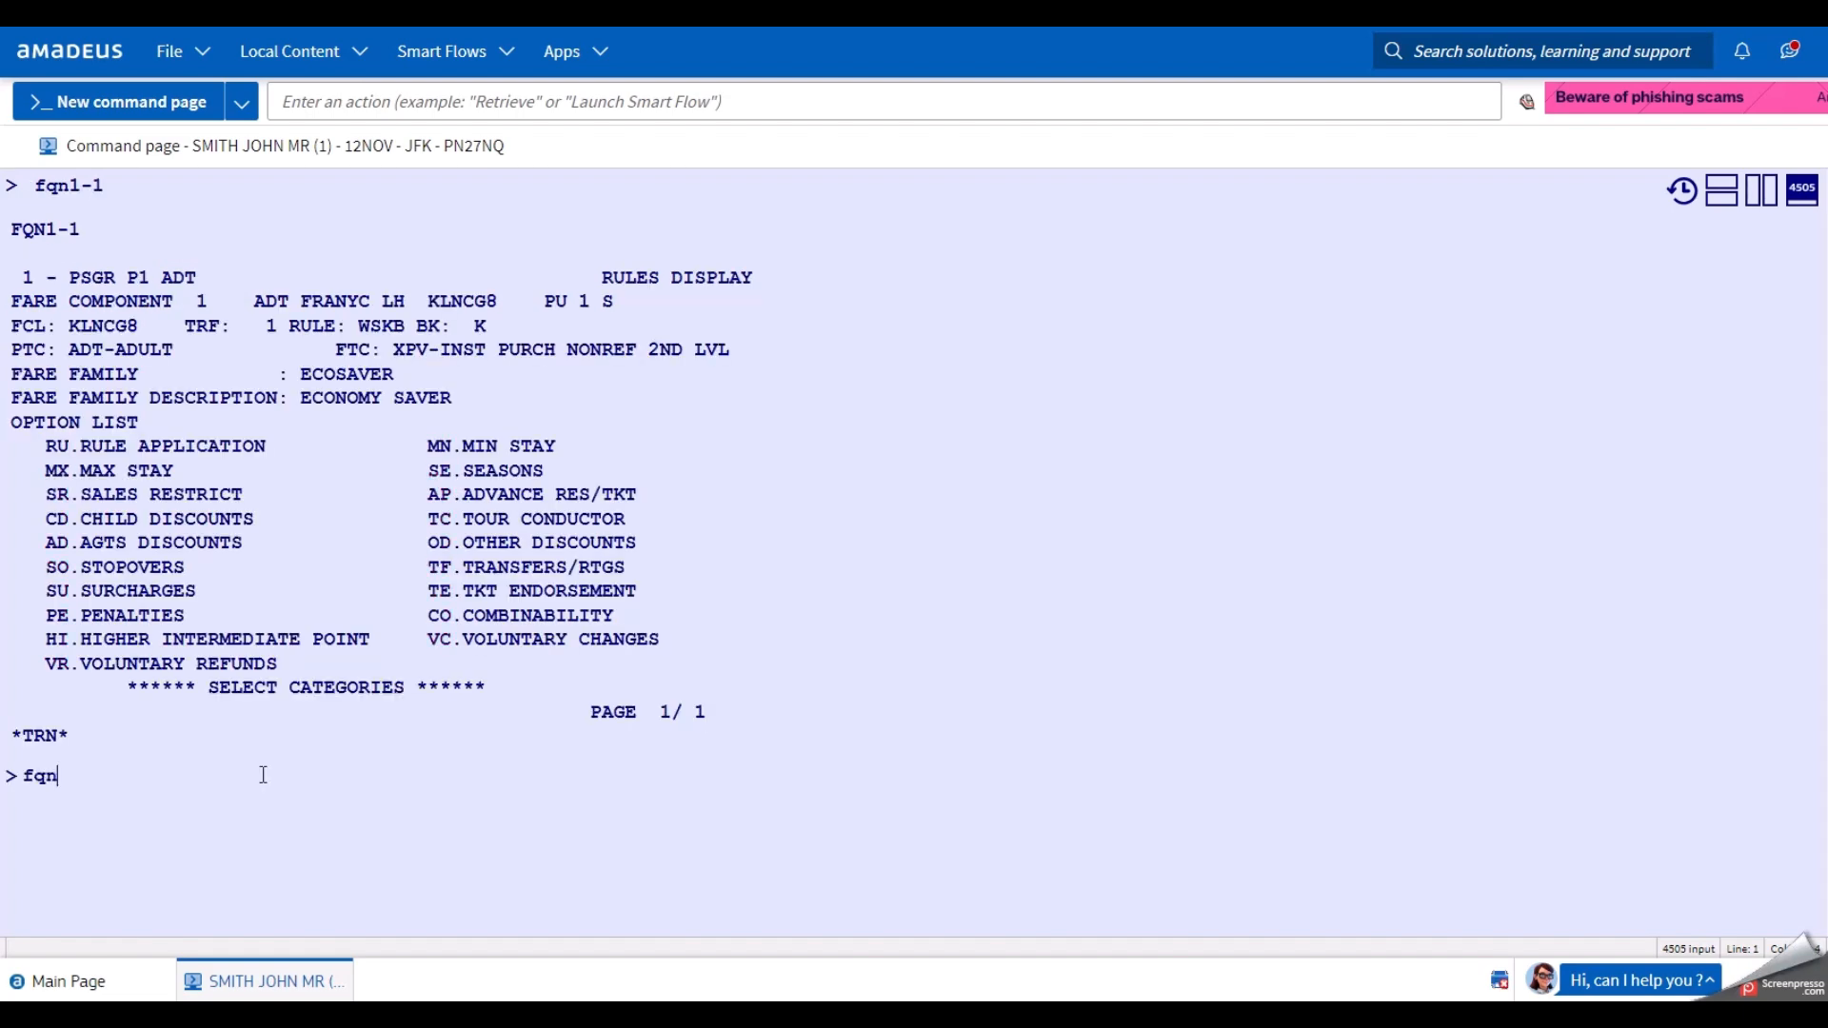
type("1*ap")
key("Return")
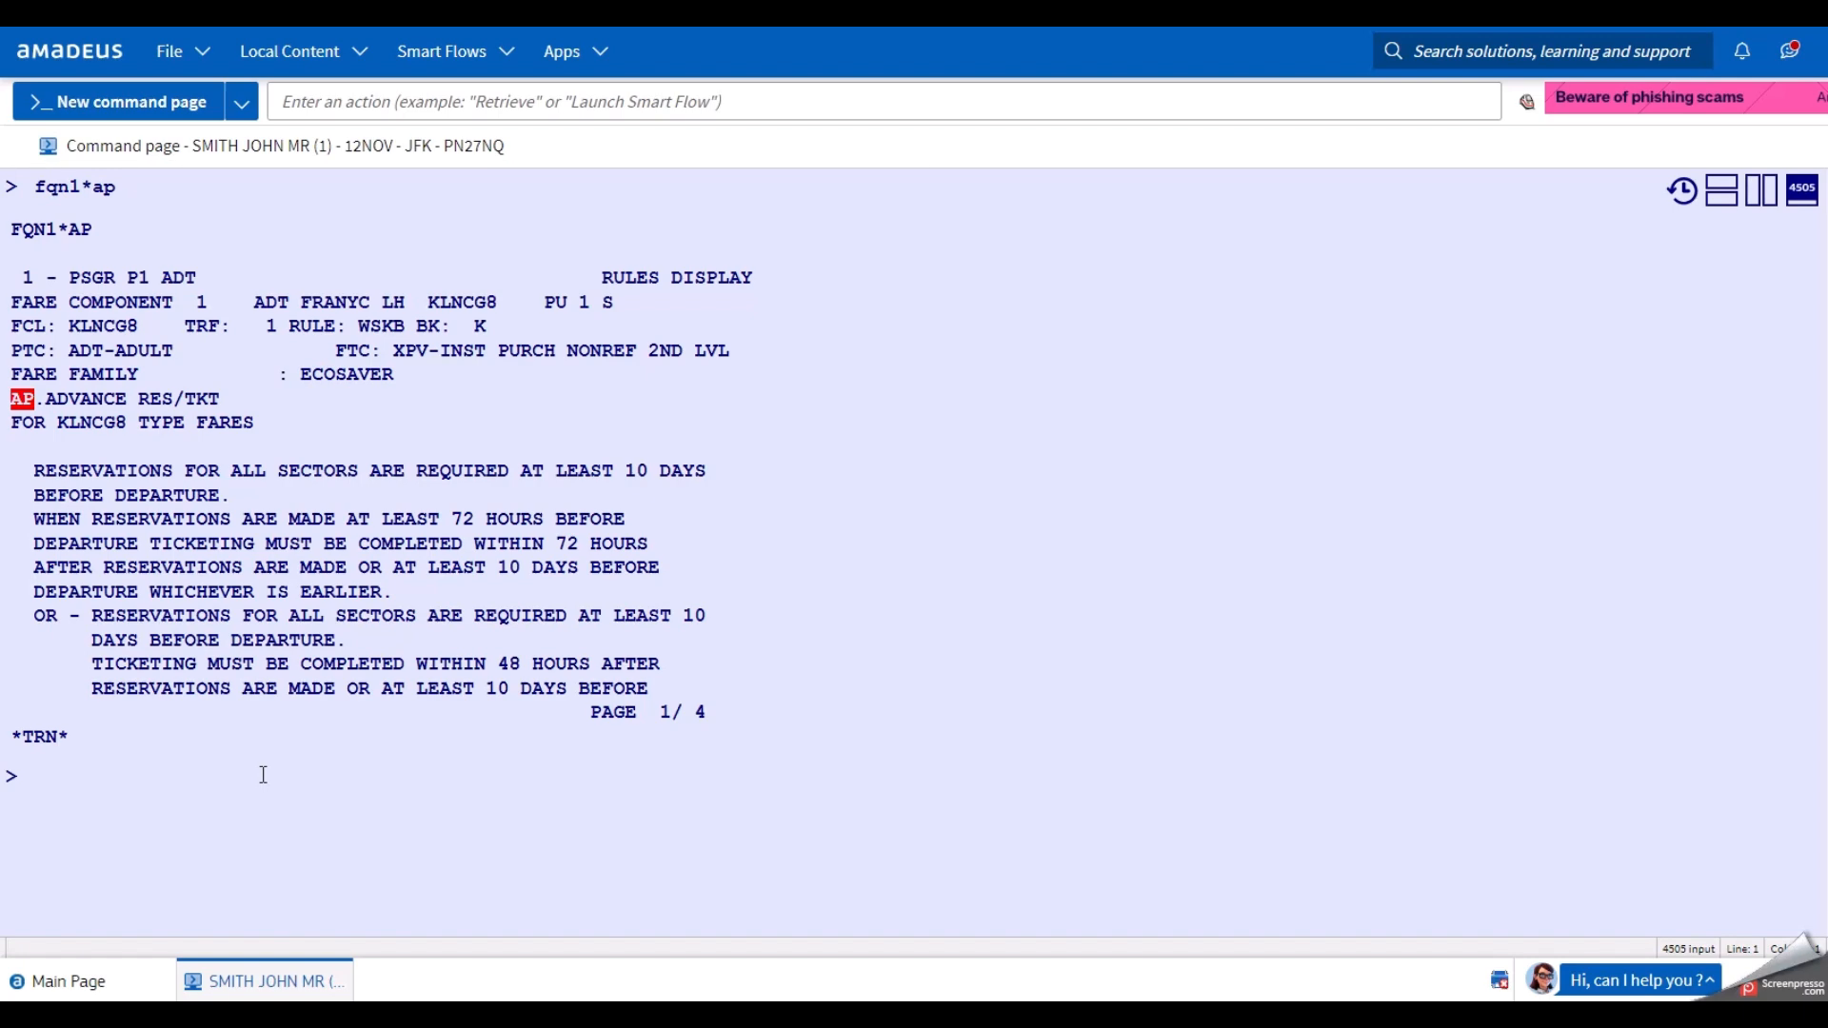
left_click(233, 836)
type("fqn1-1")
key("Return")
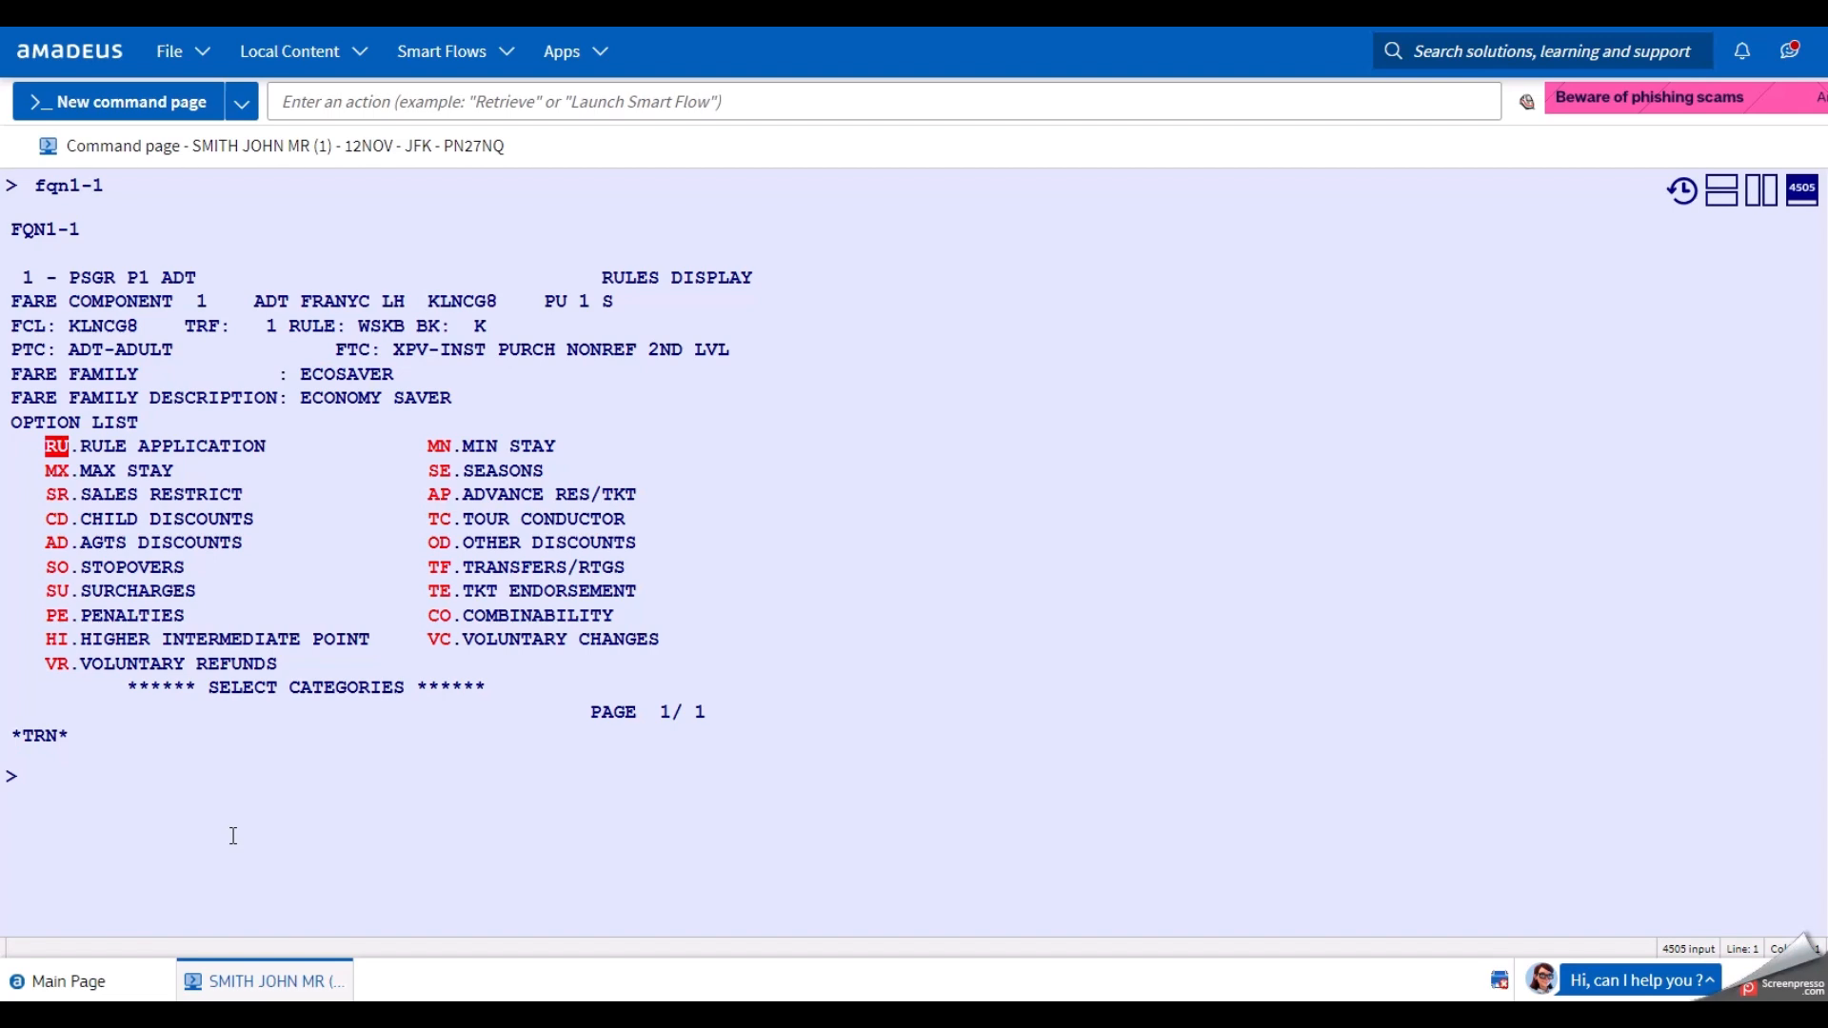
Show component 1's penalty rules with fqn1*pe, noting the ticket is non-refundable.
type("fqn1*pe")
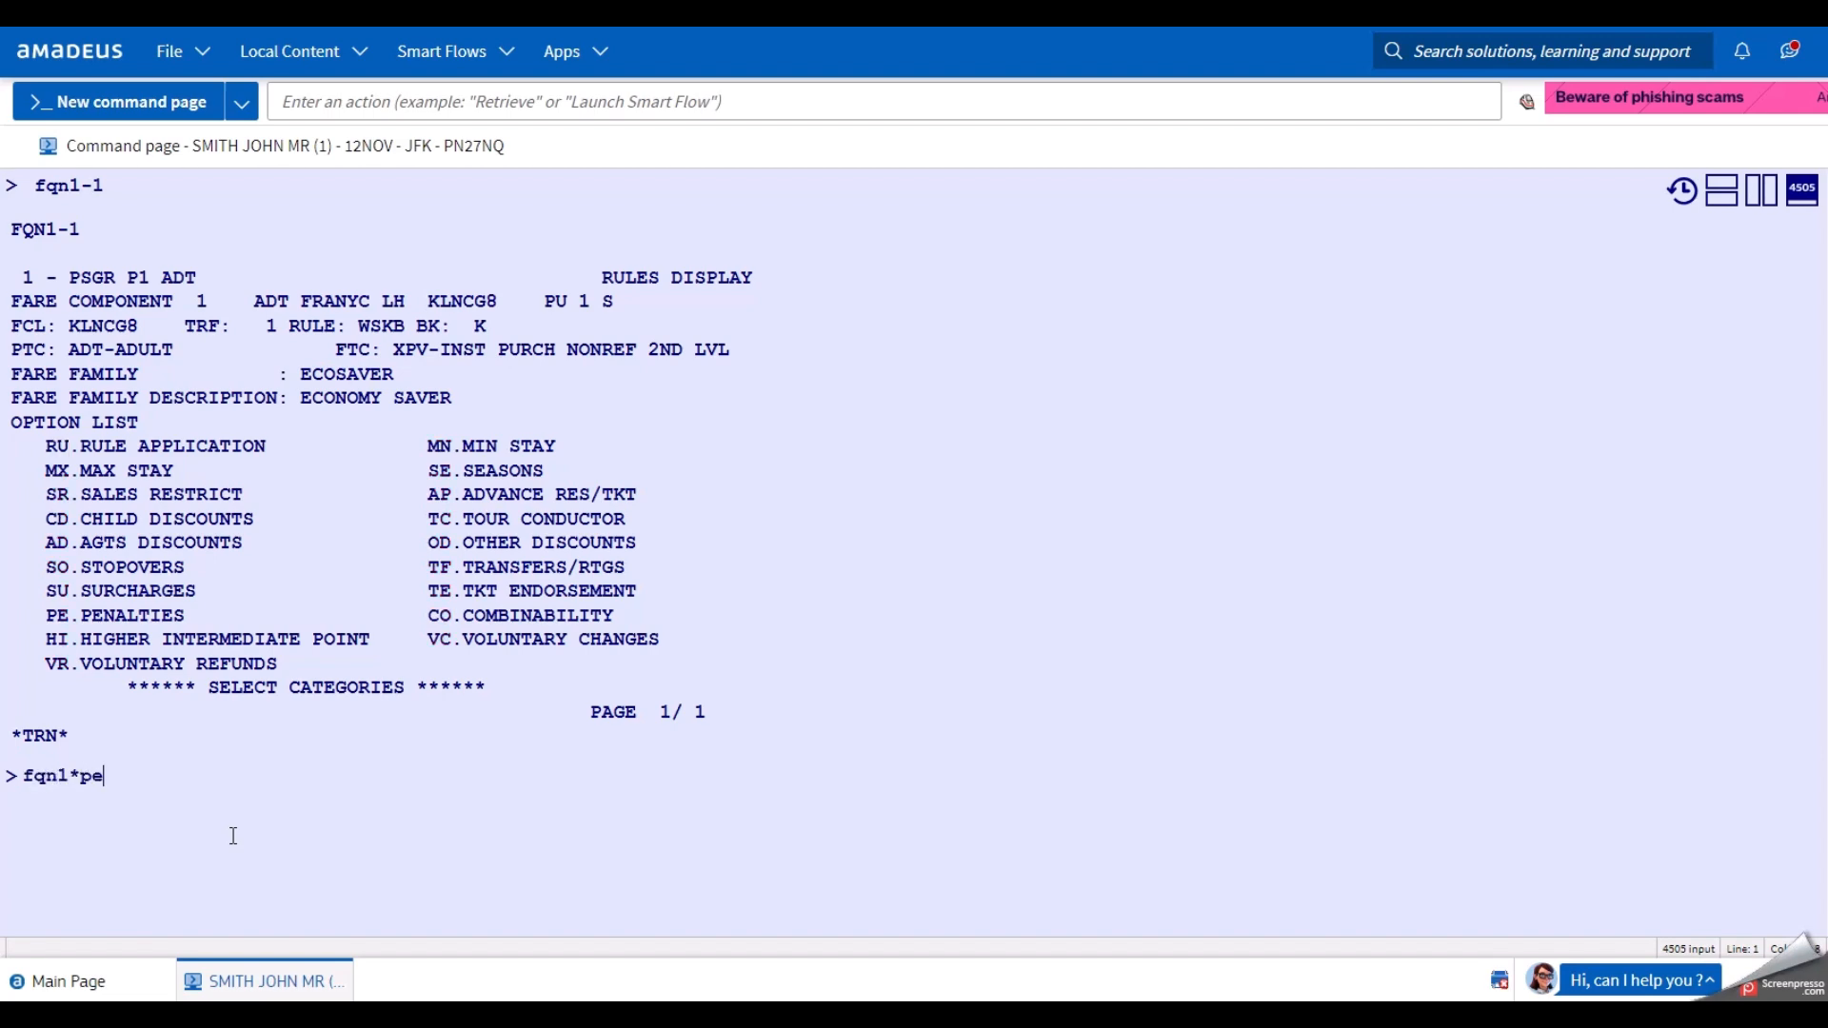
key("Return")
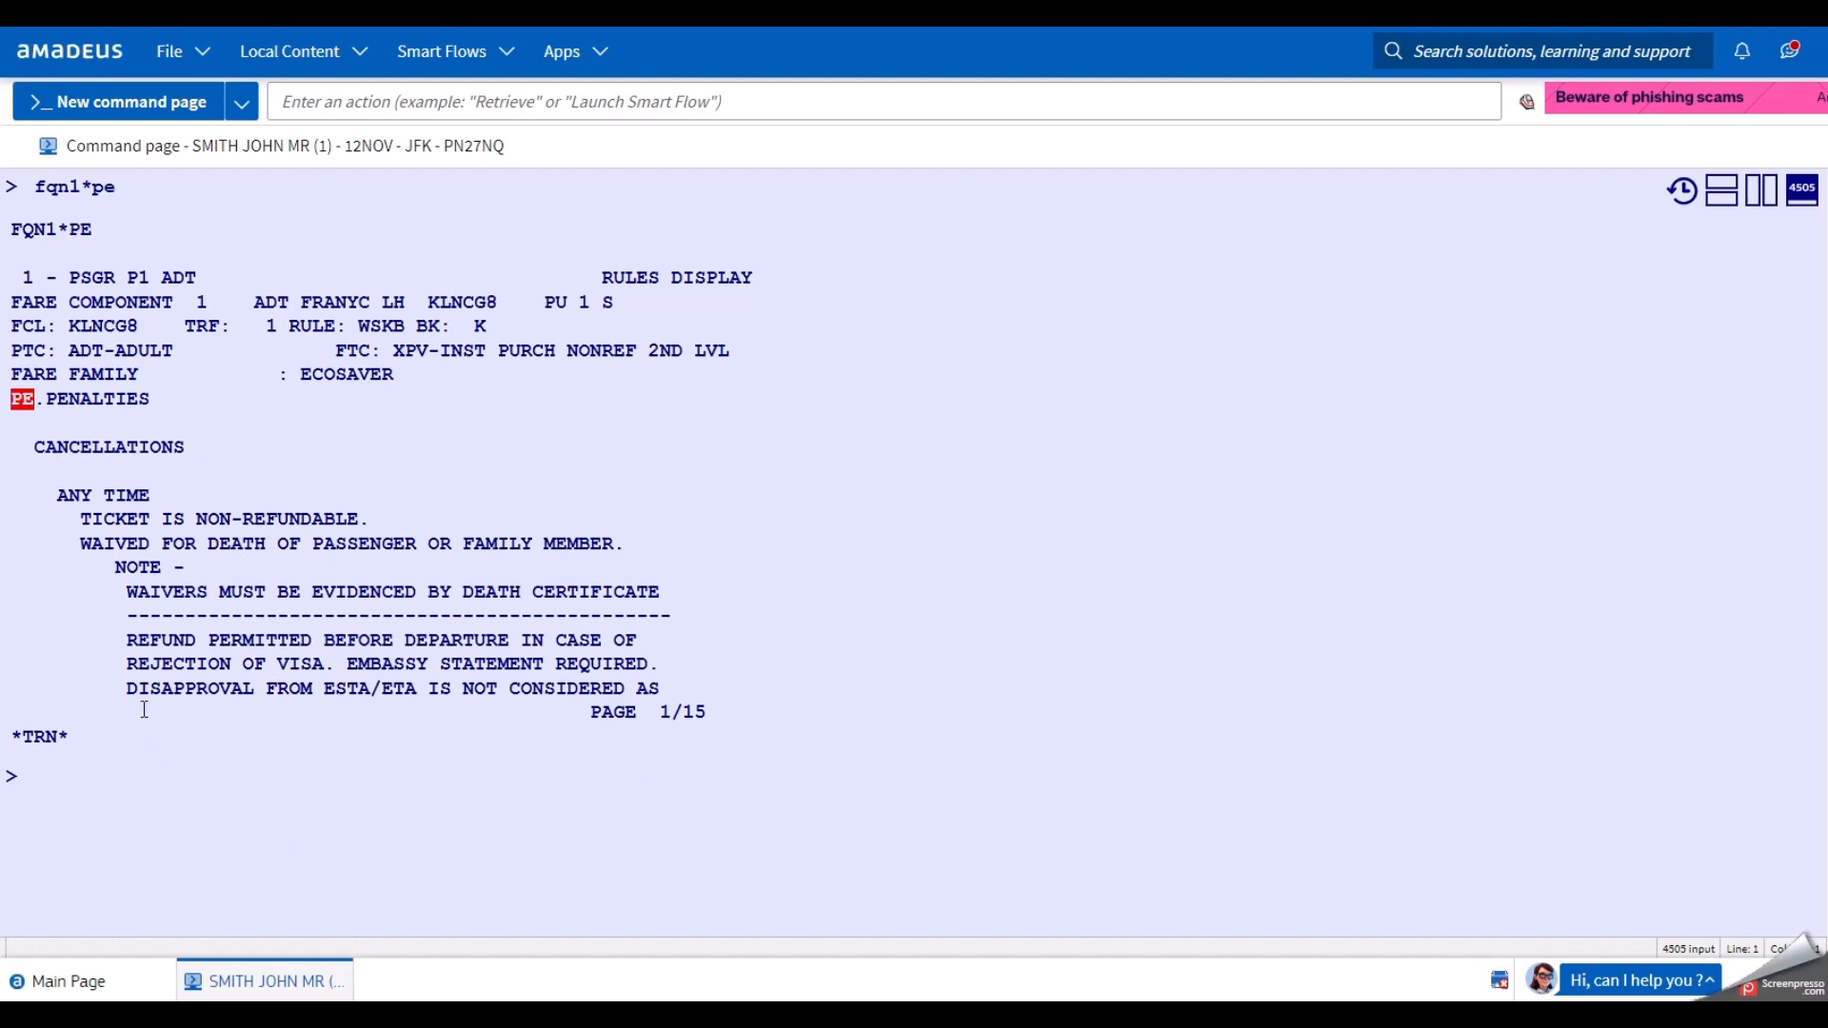
left_click_drag(69, 519, 406, 523)
left_click(201, 826)
Page through the penalty rules to page 4/15, noting YR in the refund terms.
type("md")
key("Return")
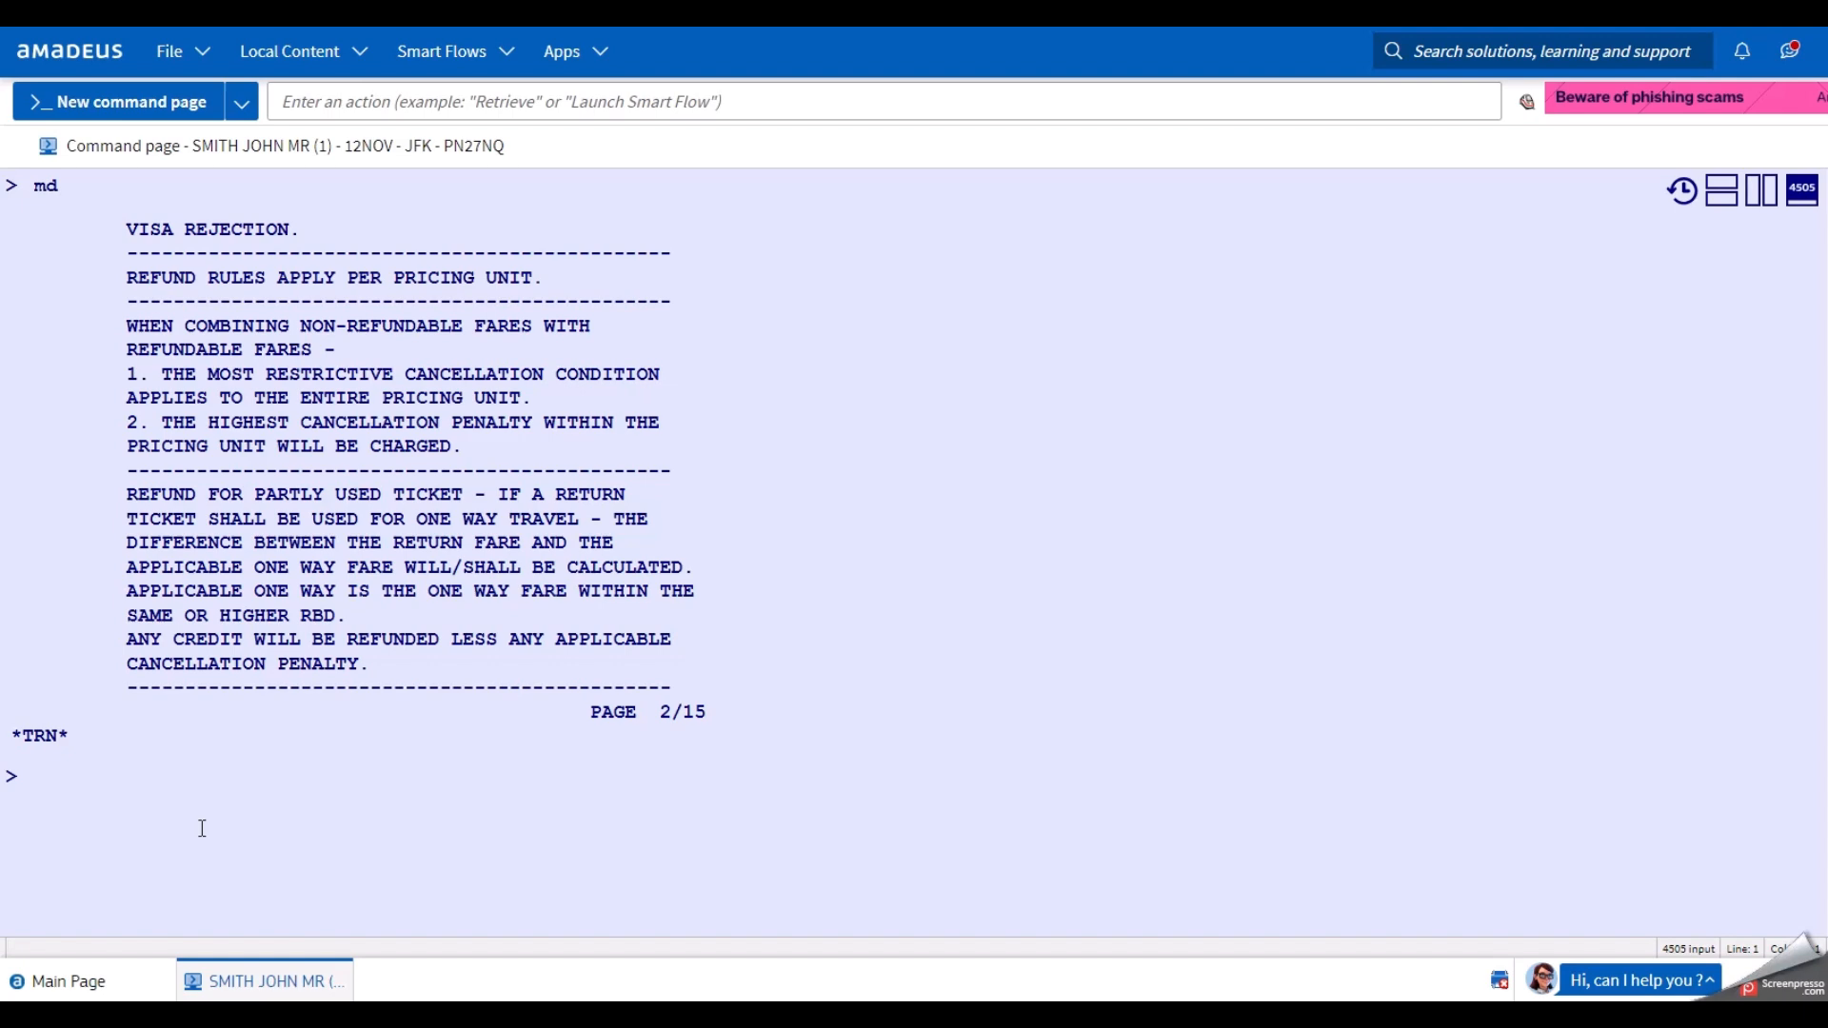
type("md")
key("Return")
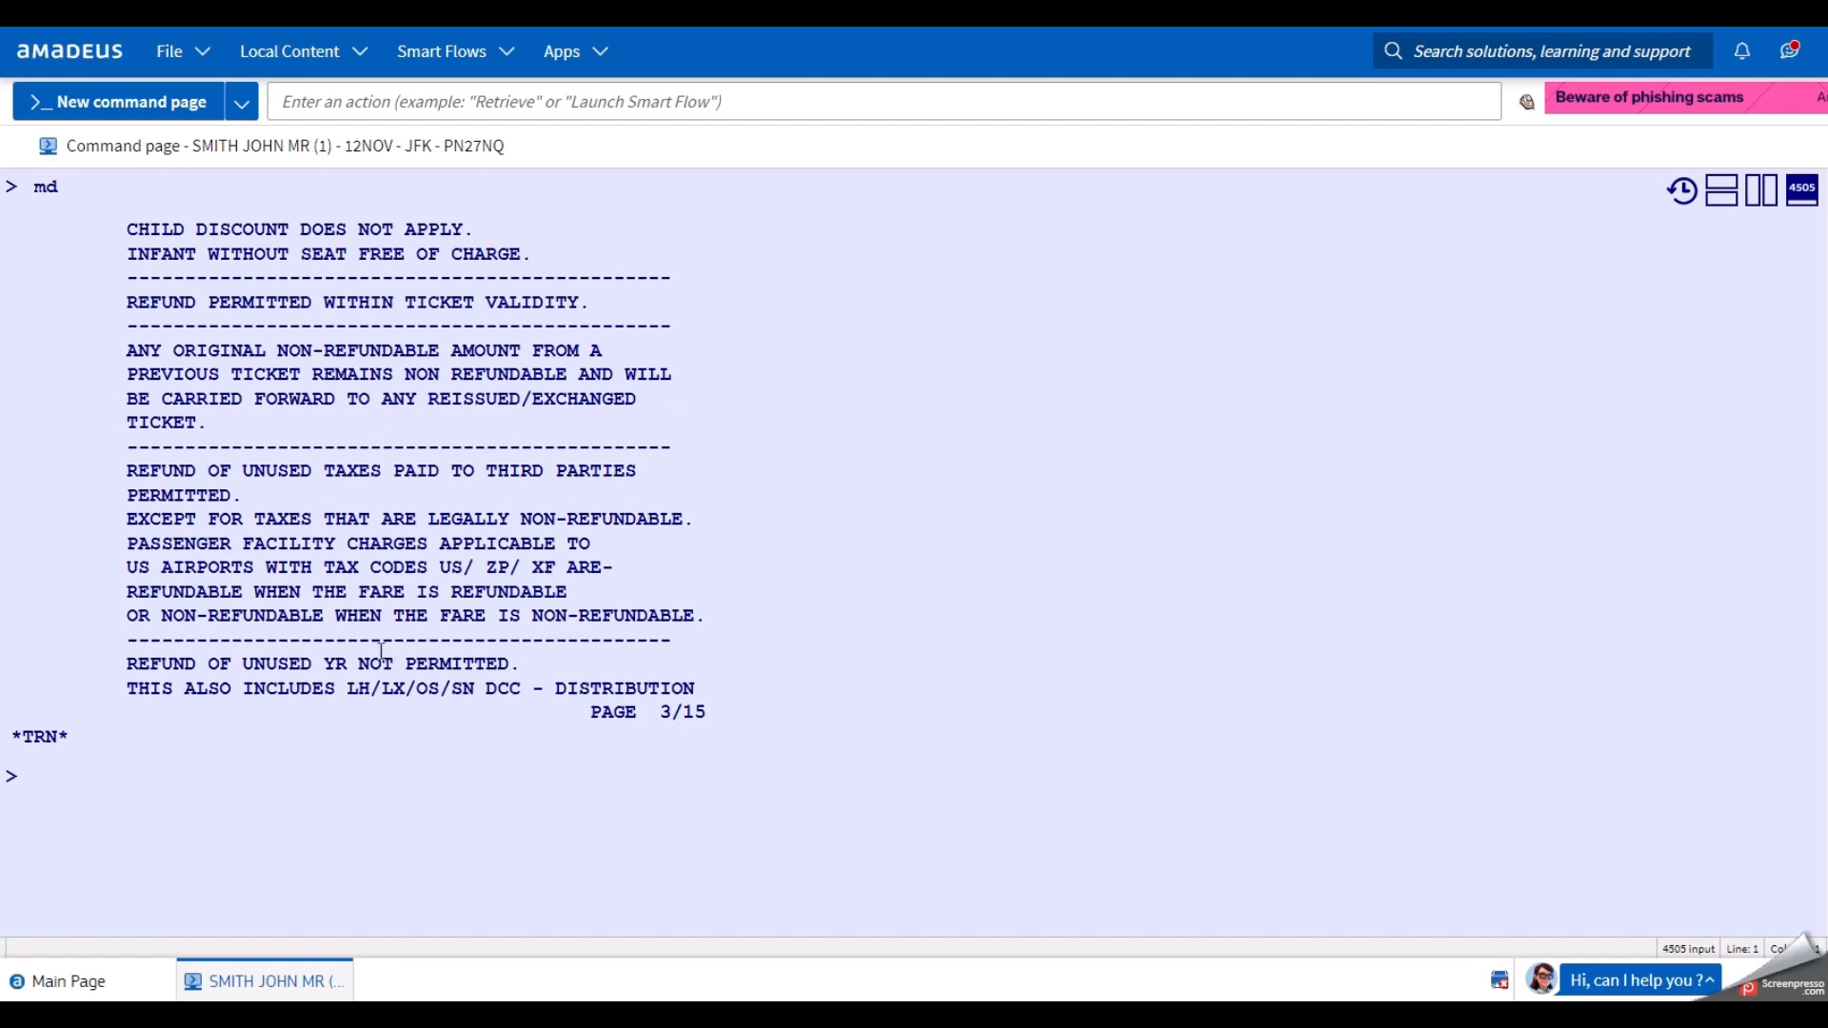
left_click_drag(324, 664, 350, 665)
left_click(258, 769)
type("md")
key("Return")
On penalties page 4/15, point out non-refundable YQ and the EUR 150.00 reissue charge.
double_click(336, 277)
left_click(173, 820)
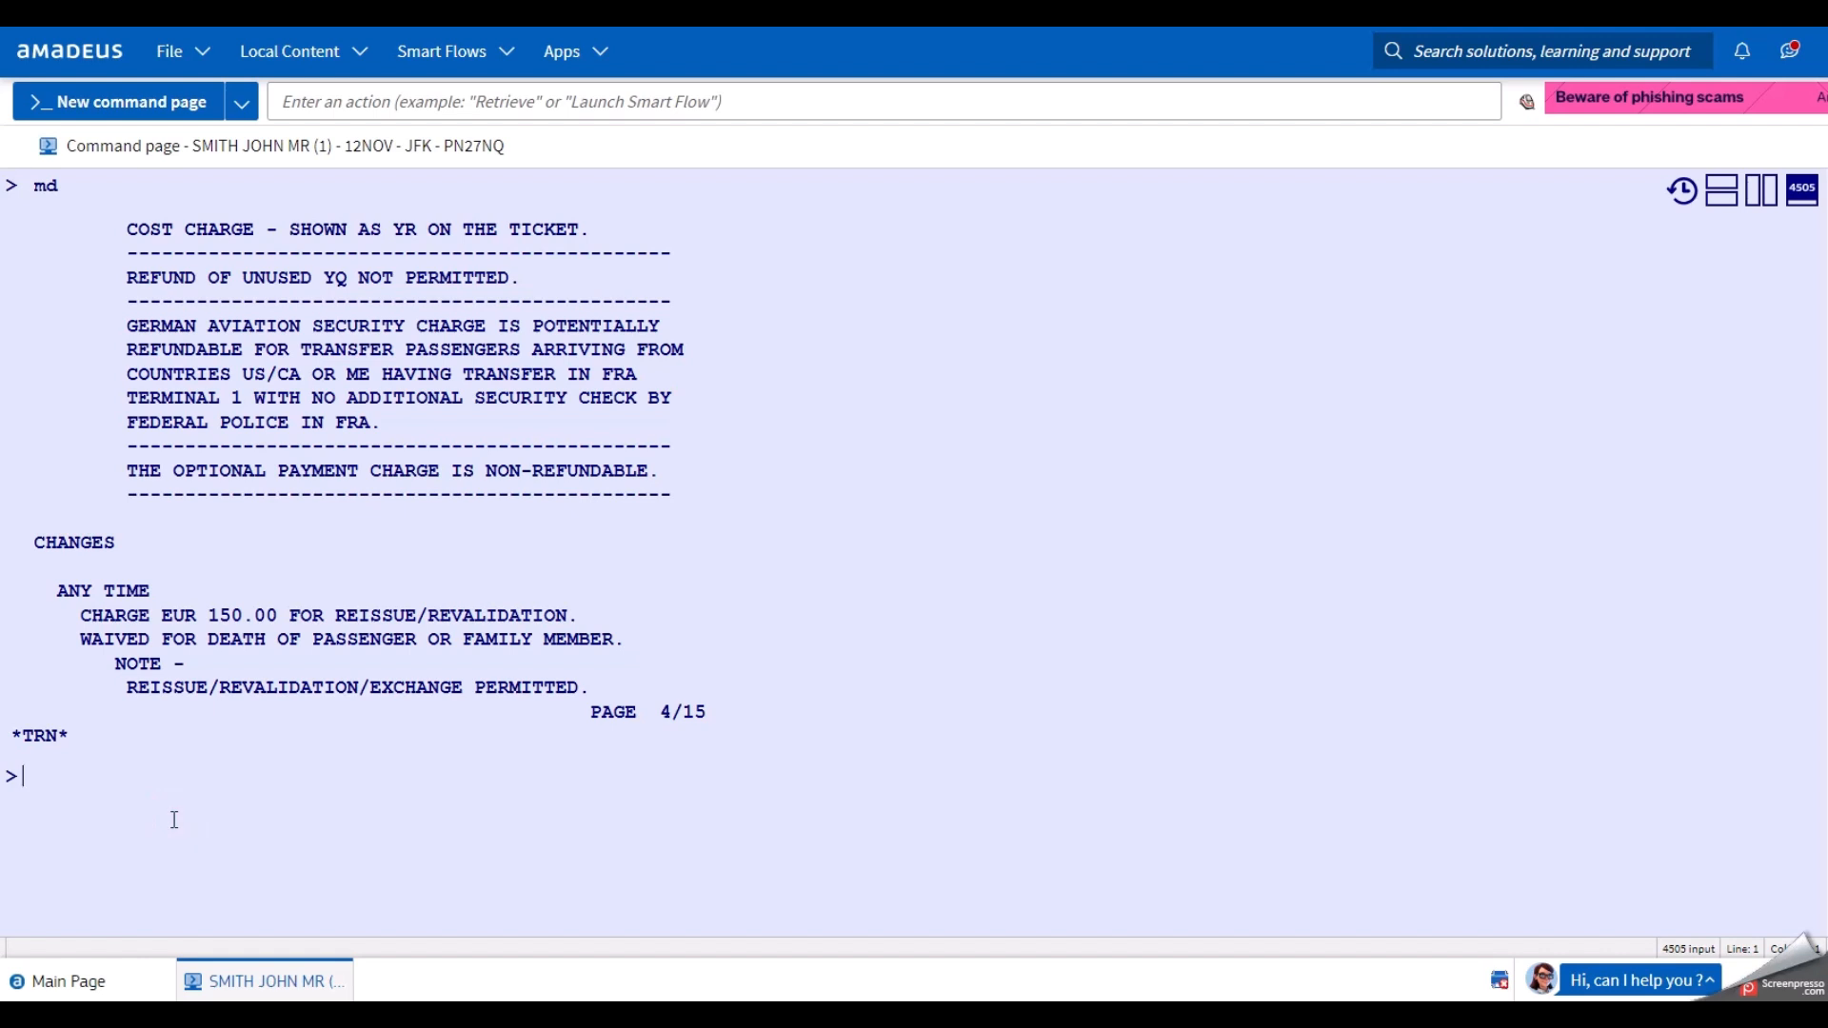
left_click(230, 819)
left_click_drag(208, 614, 277, 617)
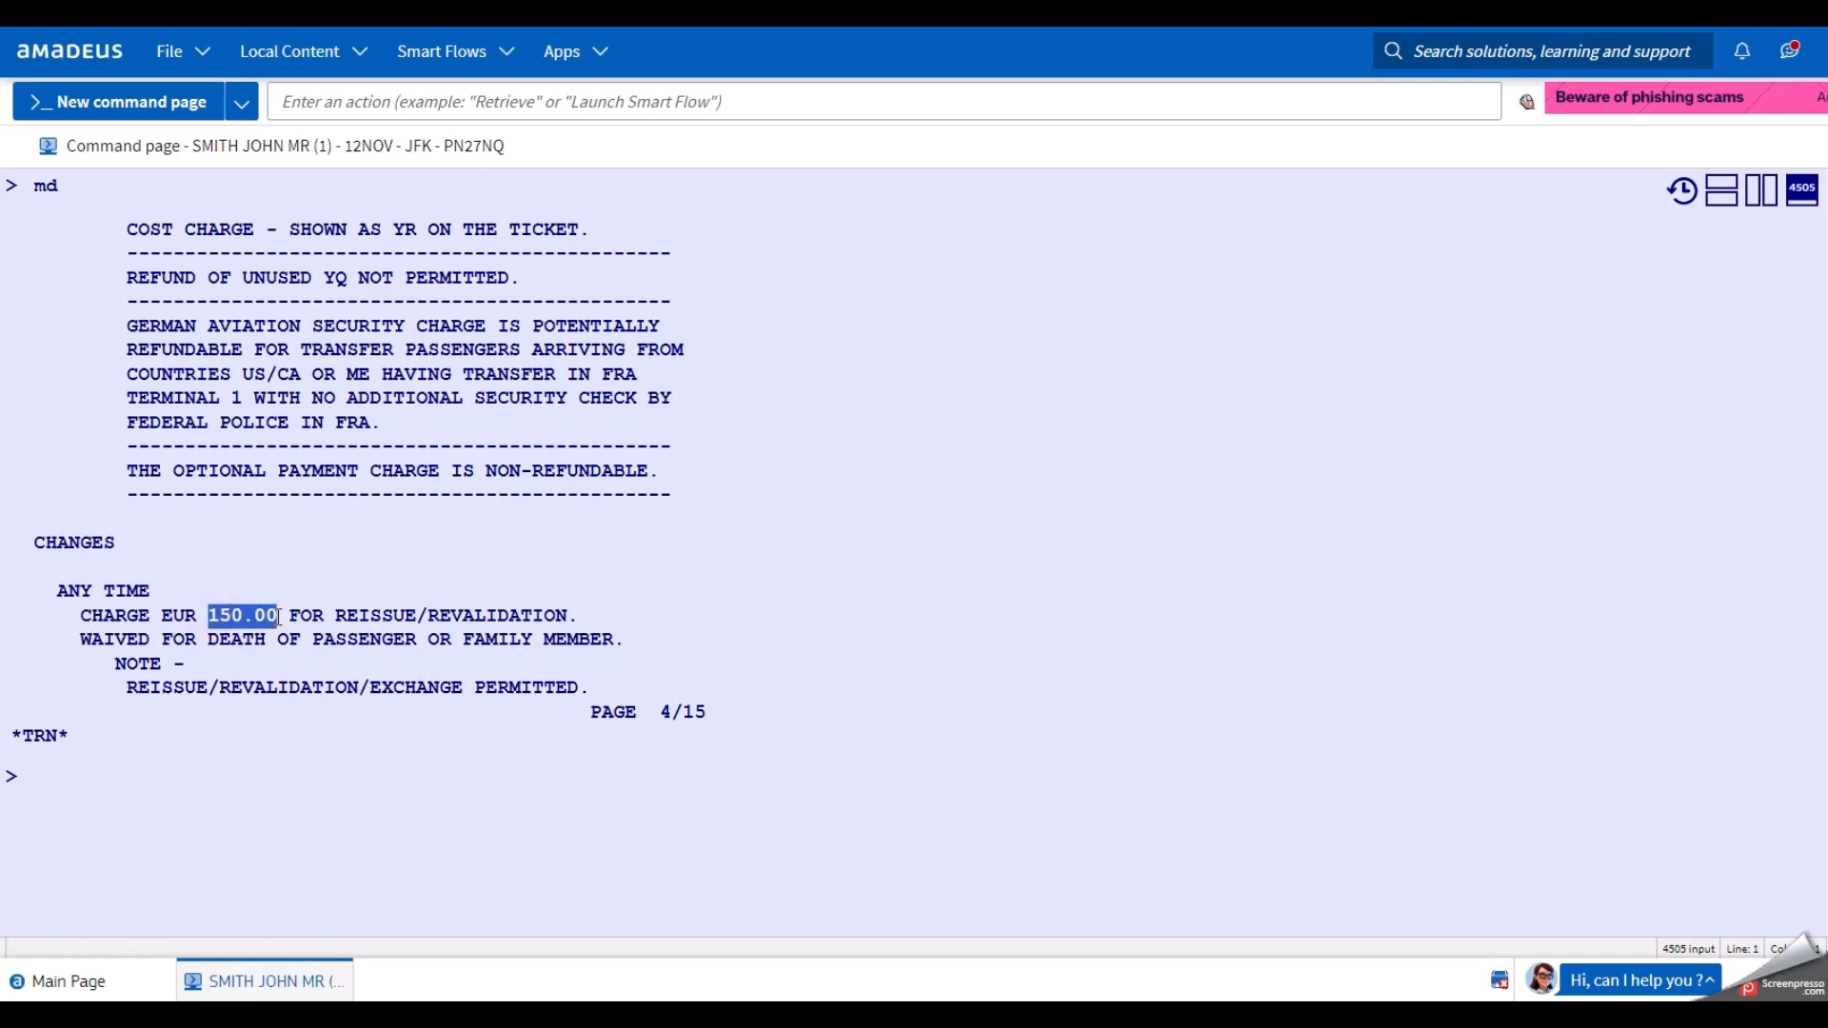
left_click(190, 798)
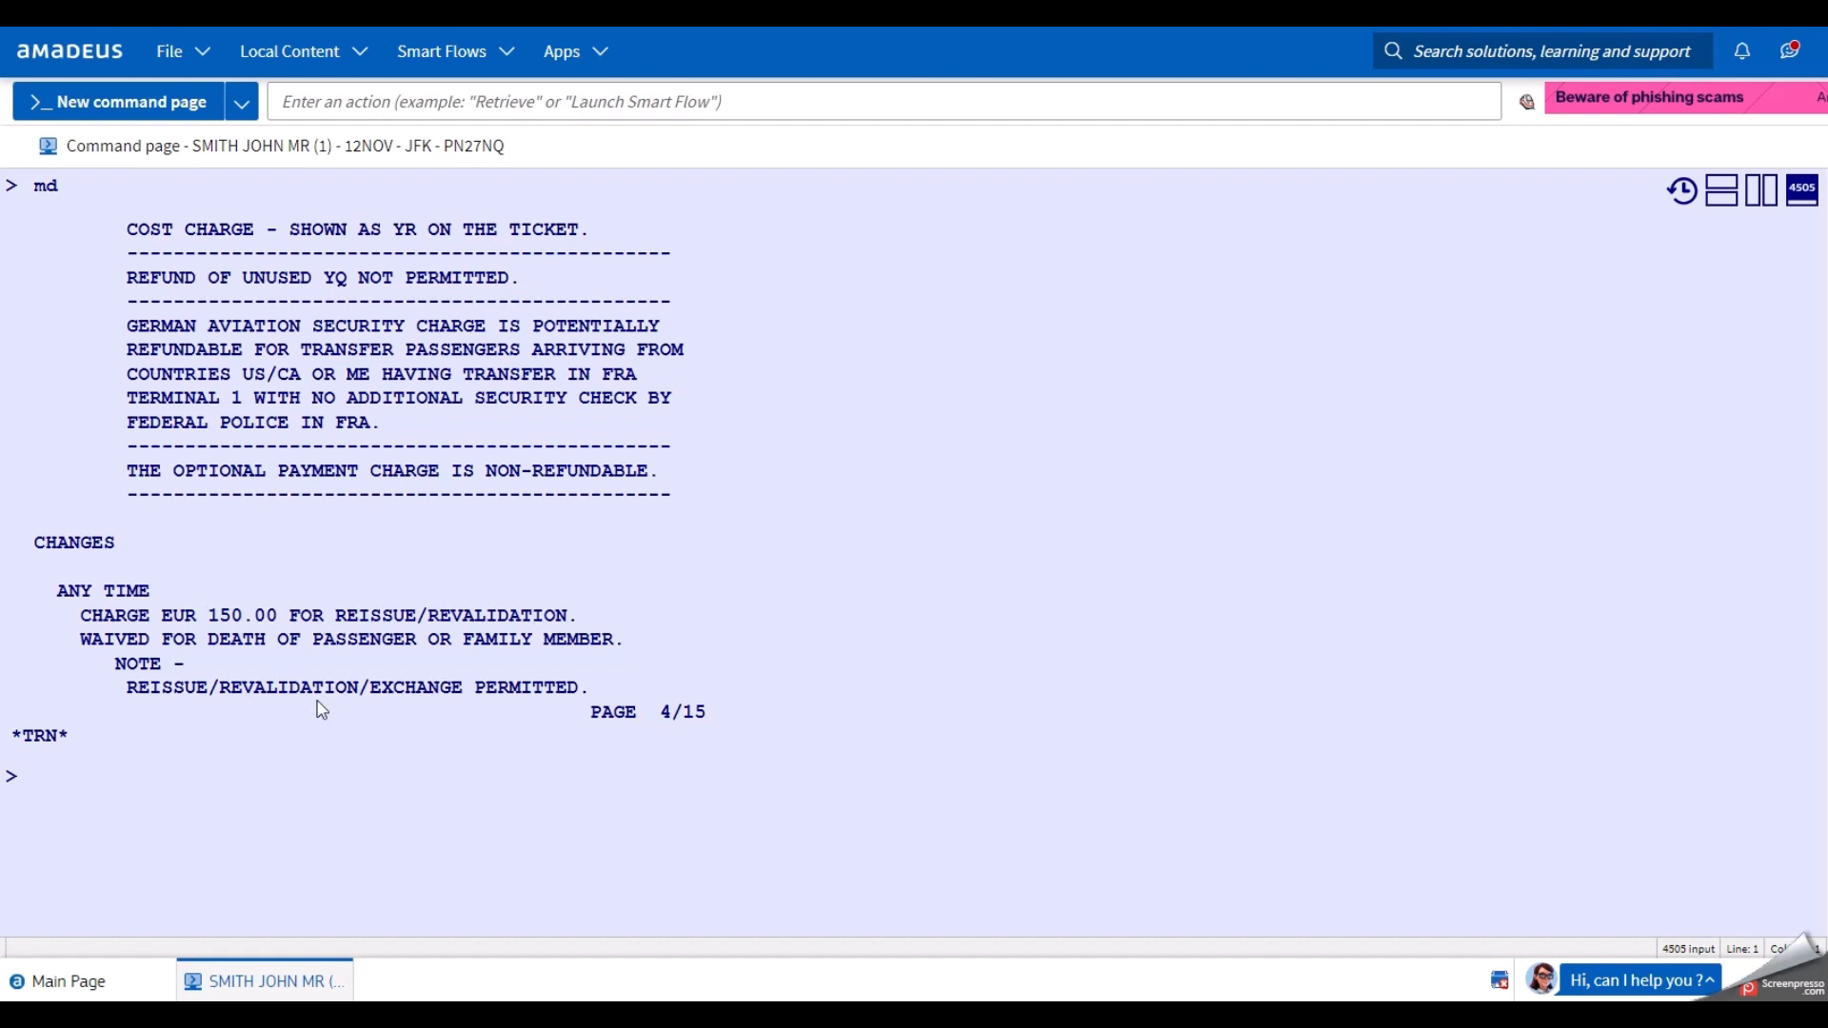
left_click(291, 884)
Advance to penalties page 5/15 and highlight the change definition and rerouting condition.
type("md")
key("Return")
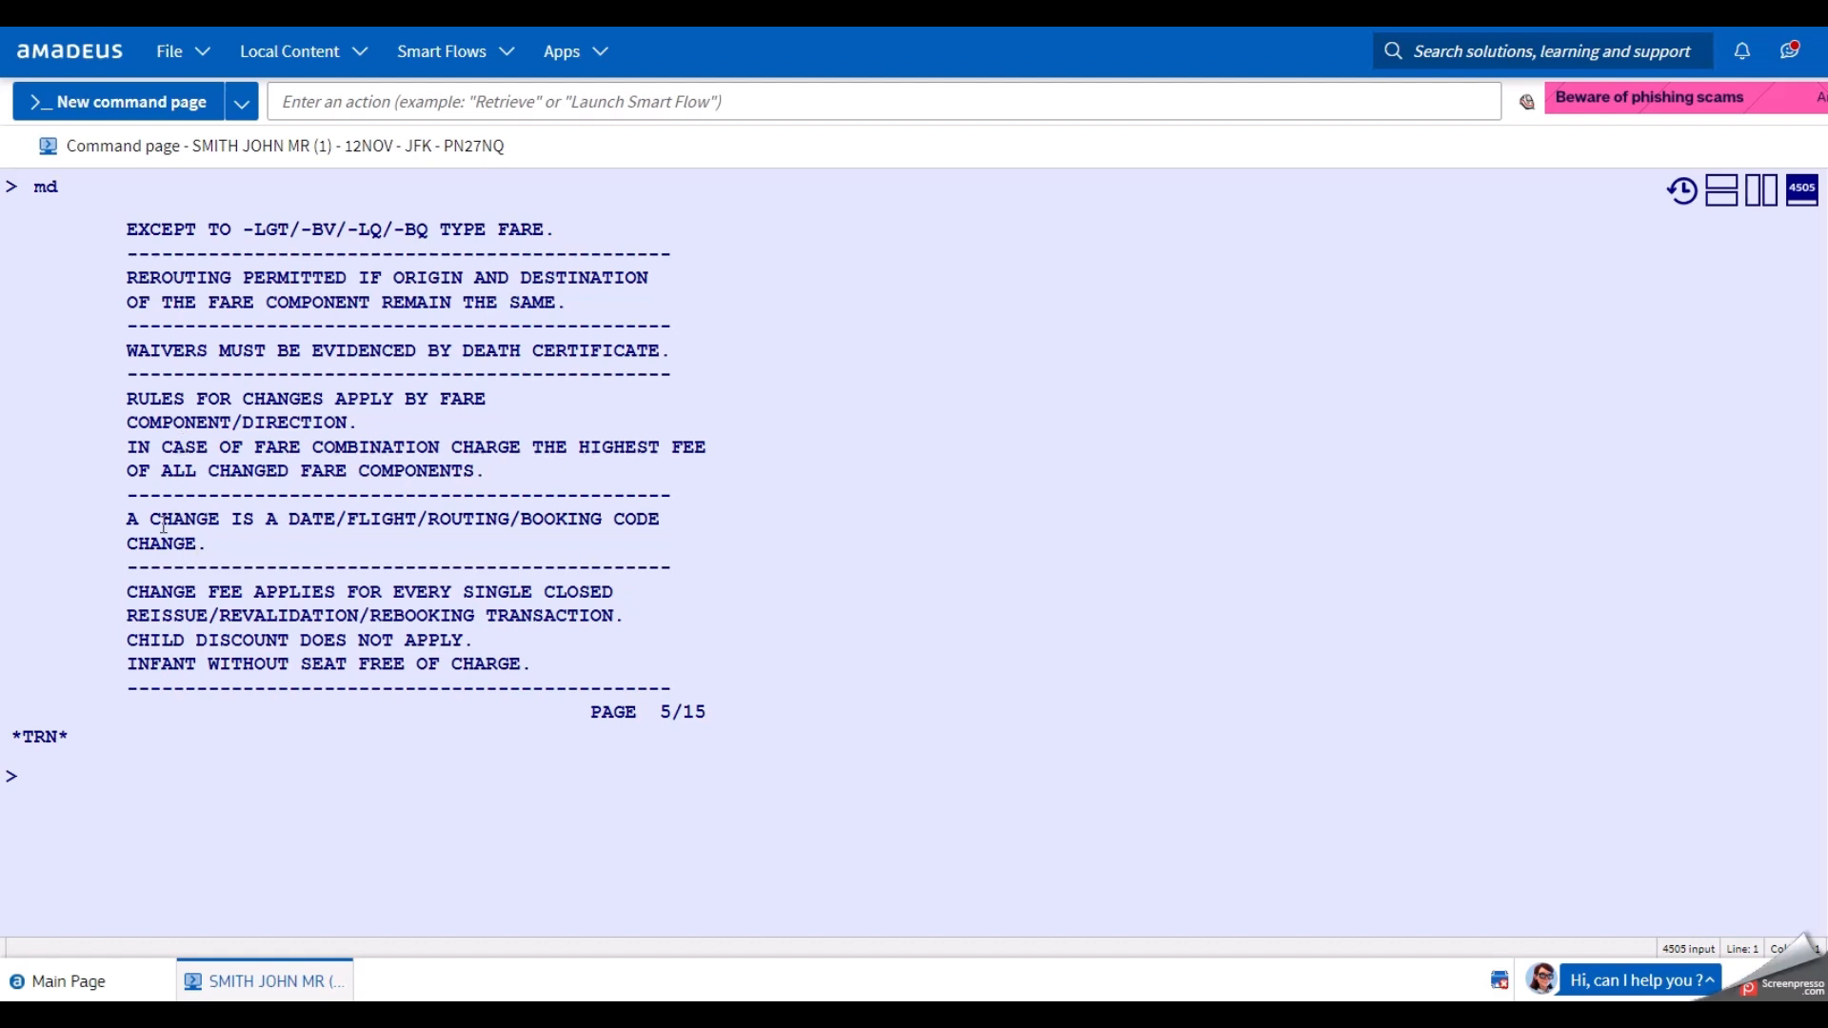
left_click_drag(130, 518, 245, 549)
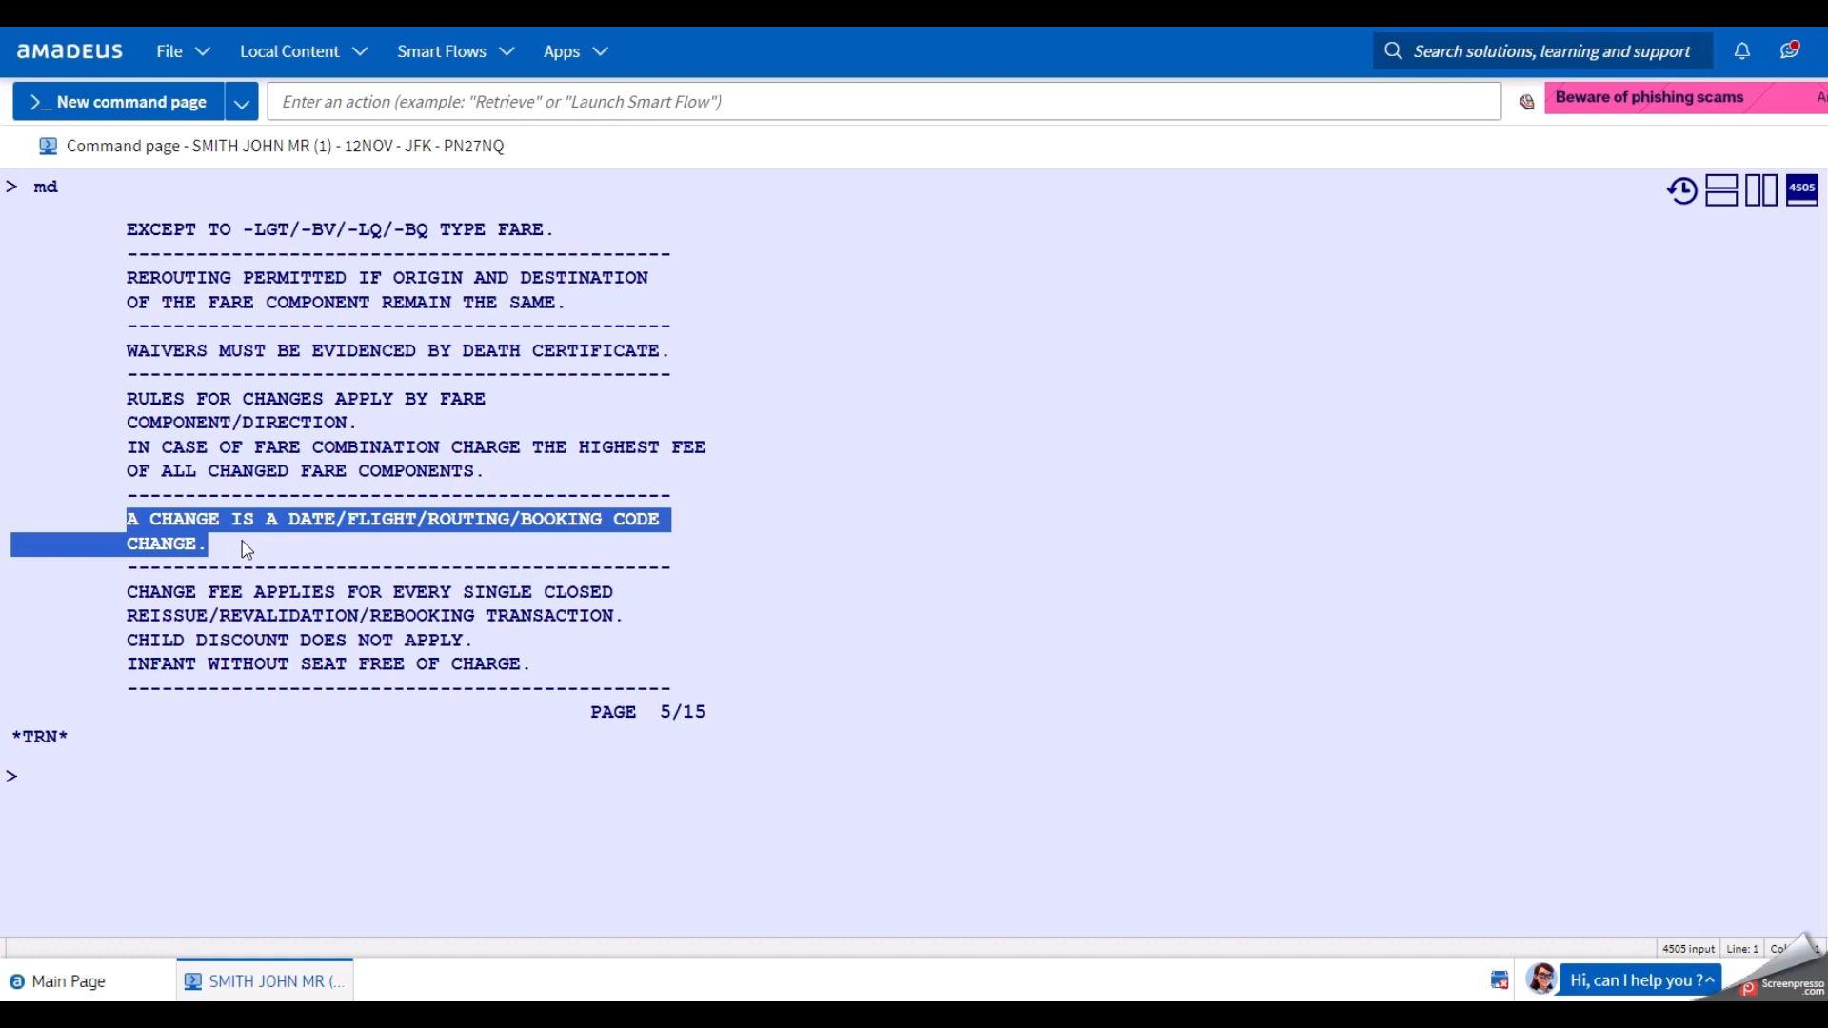
left_click(228, 778)
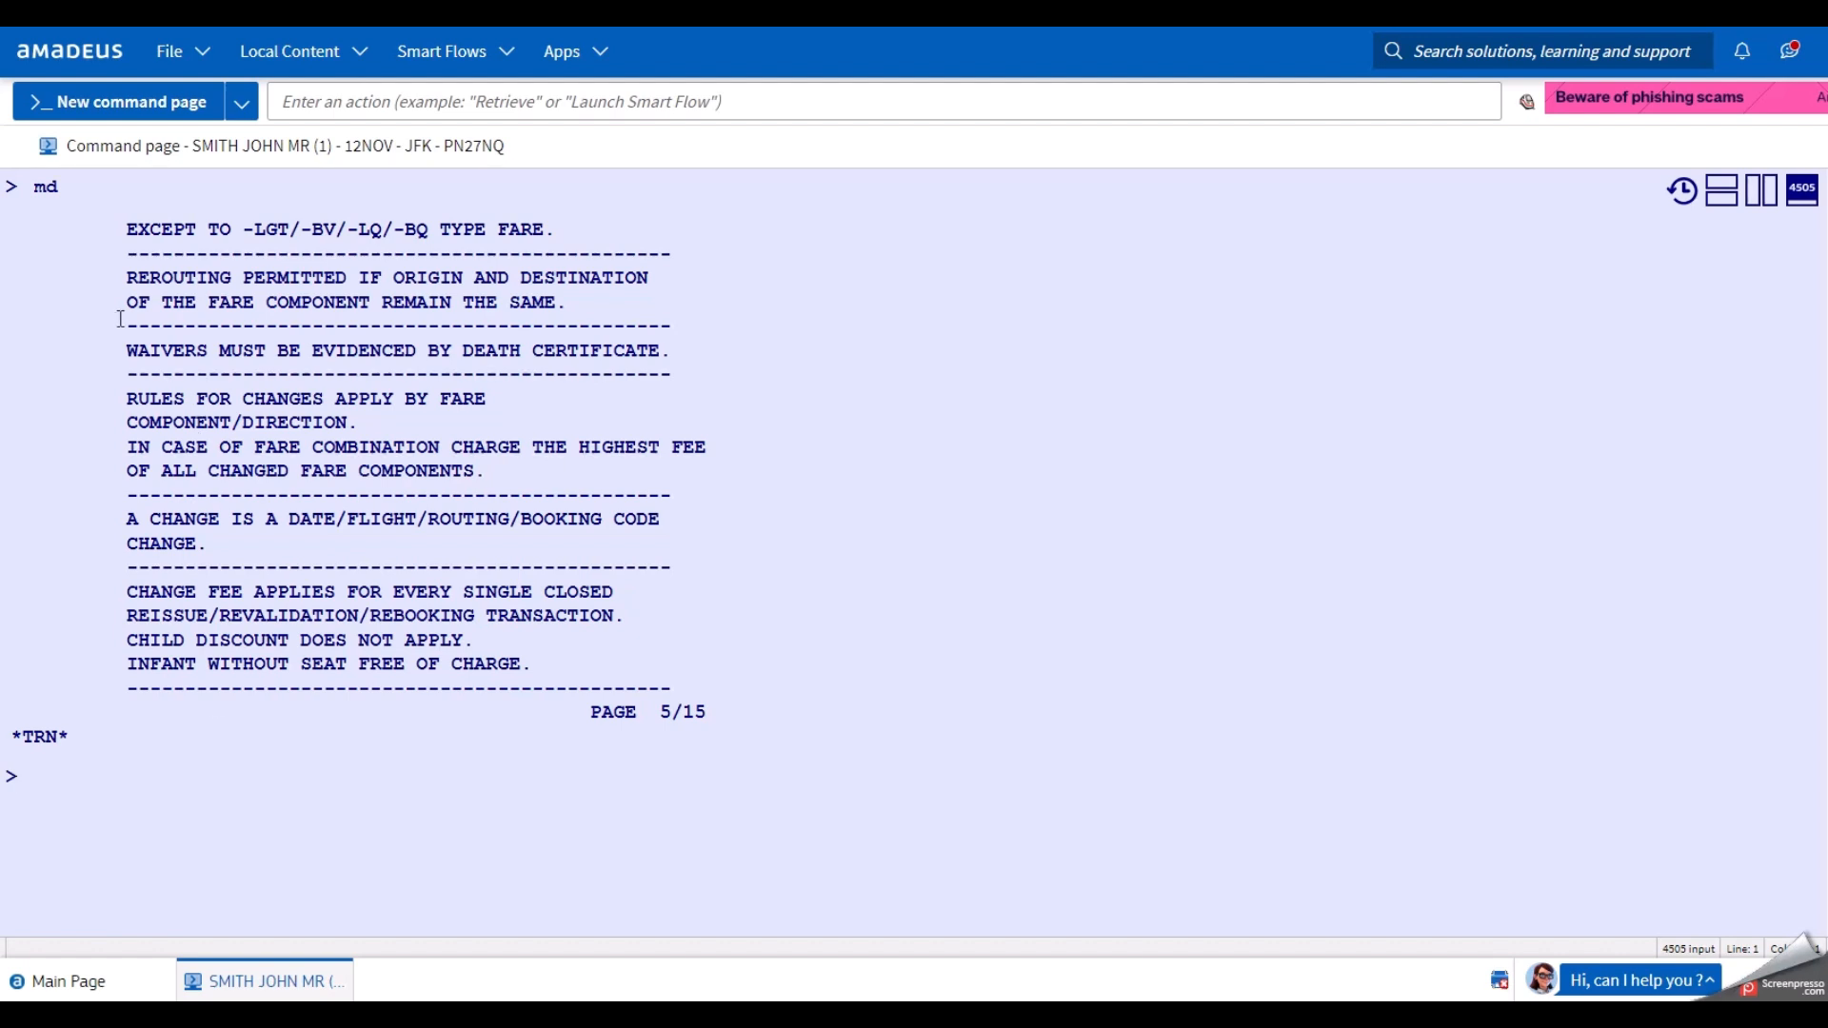
left_click_drag(127, 277, 584, 302)
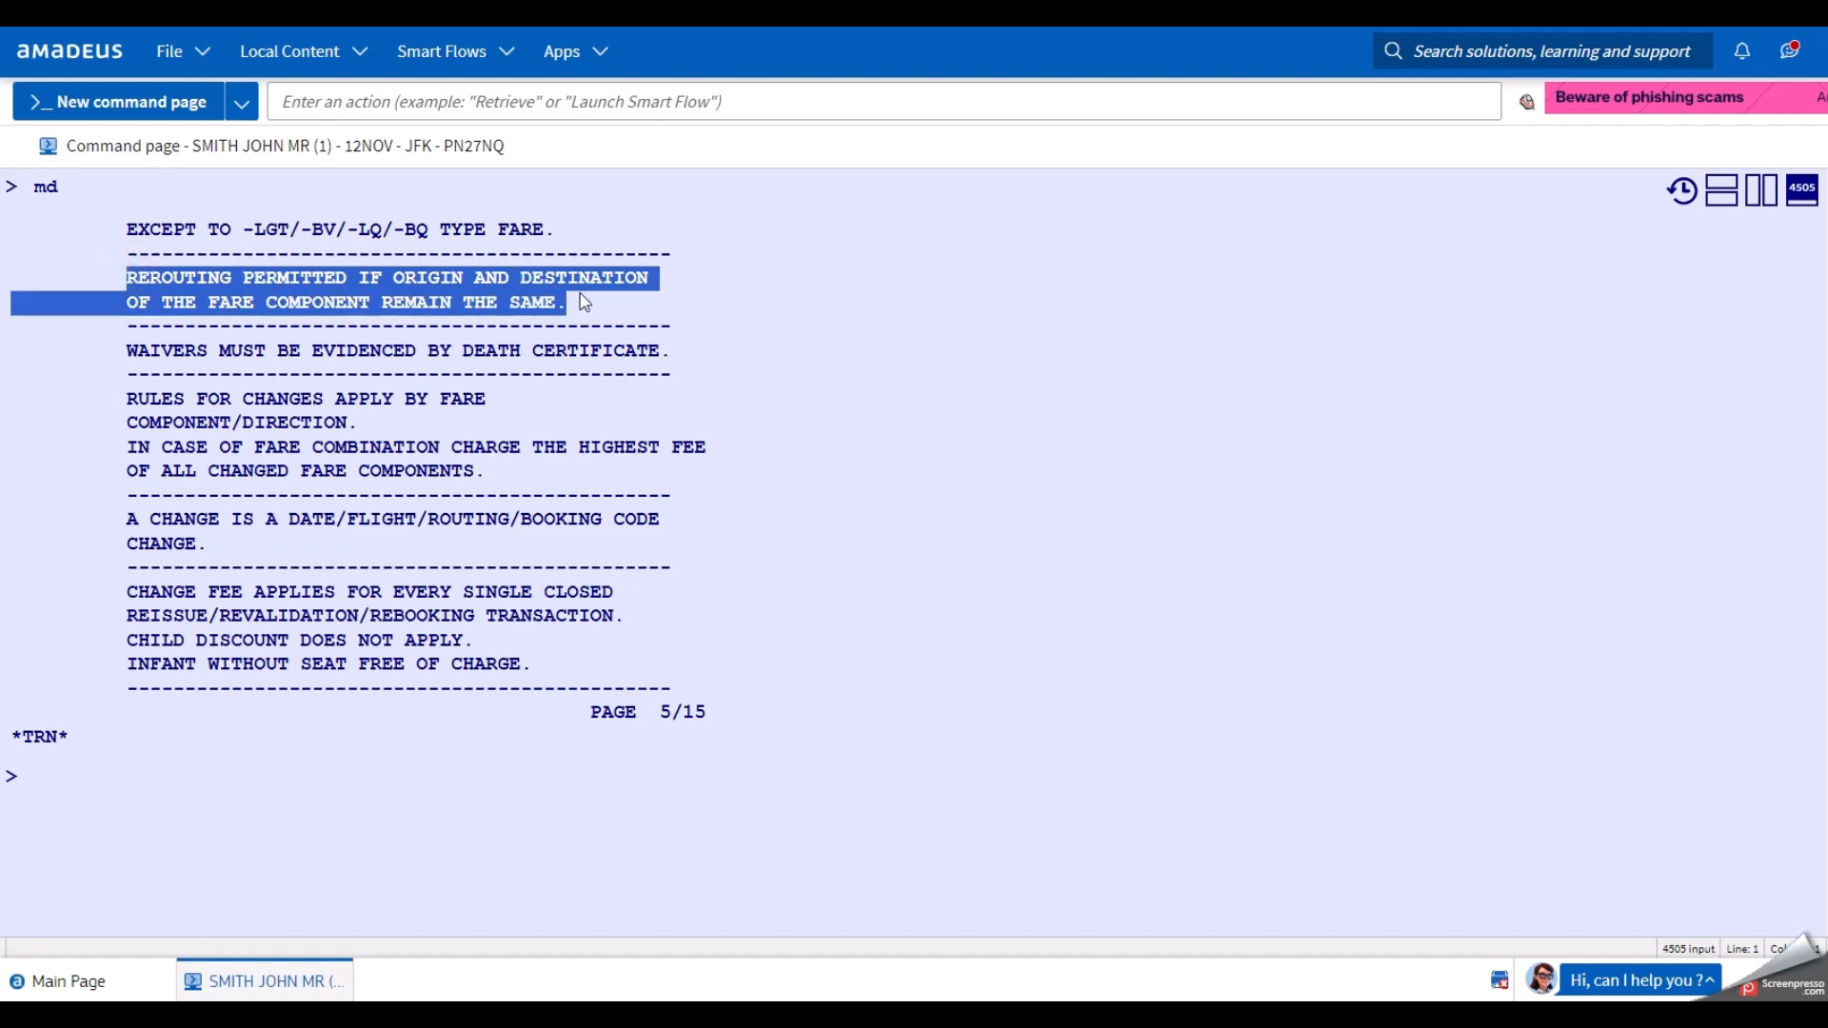
left_click(224, 845)
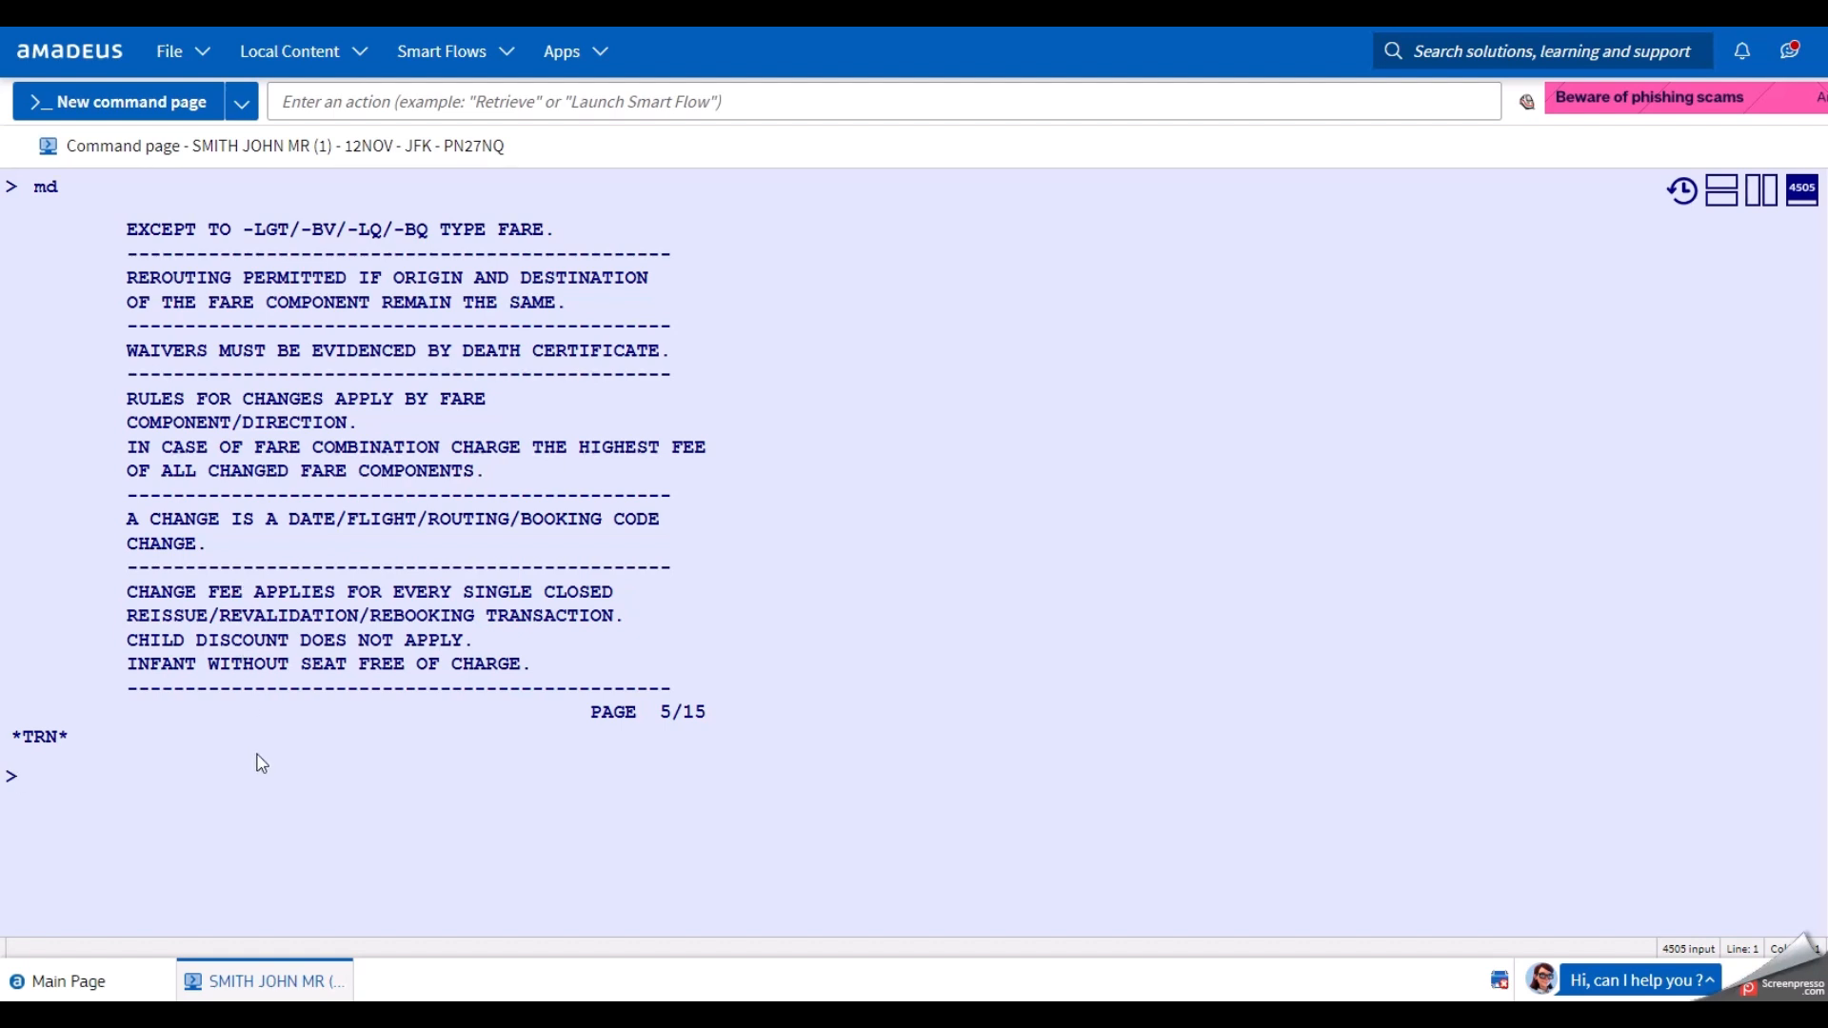
Highlight the rules-for-changes paragraph, then page back with MU to penalty rules page 2/15.
left_click_drag(116, 398, 574, 482)
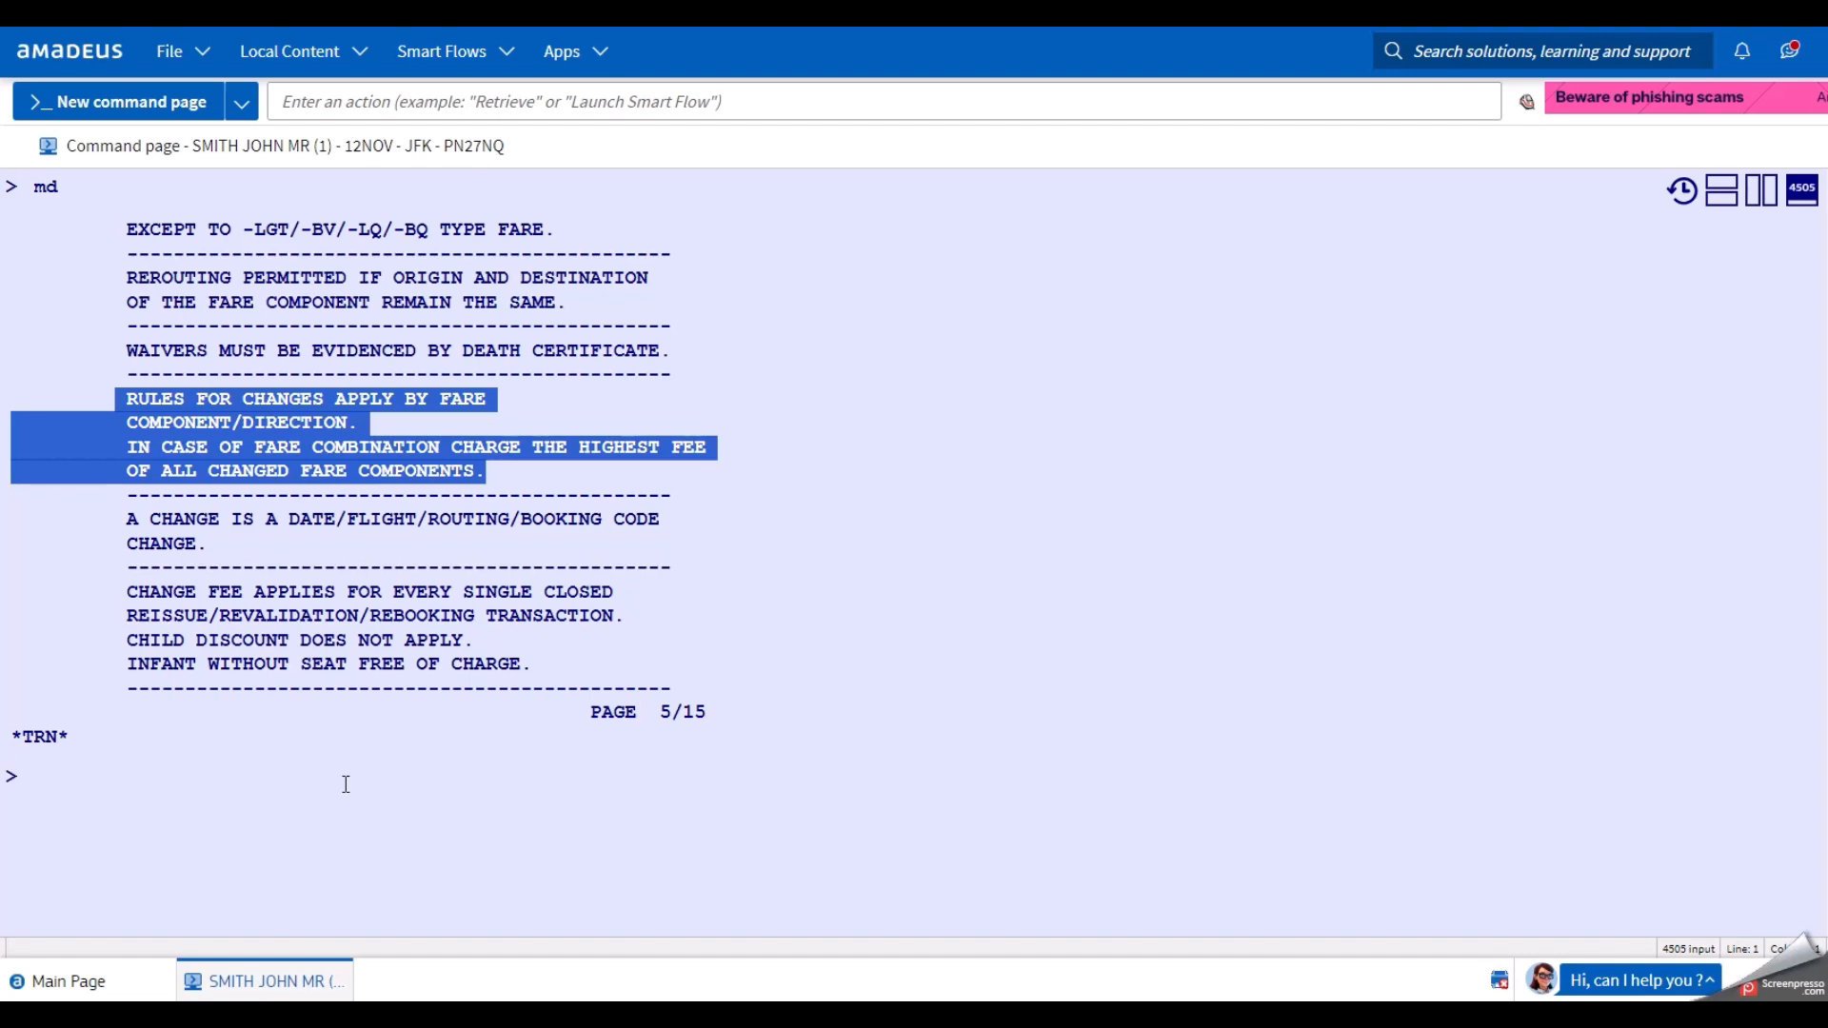
left_click(648, 433)
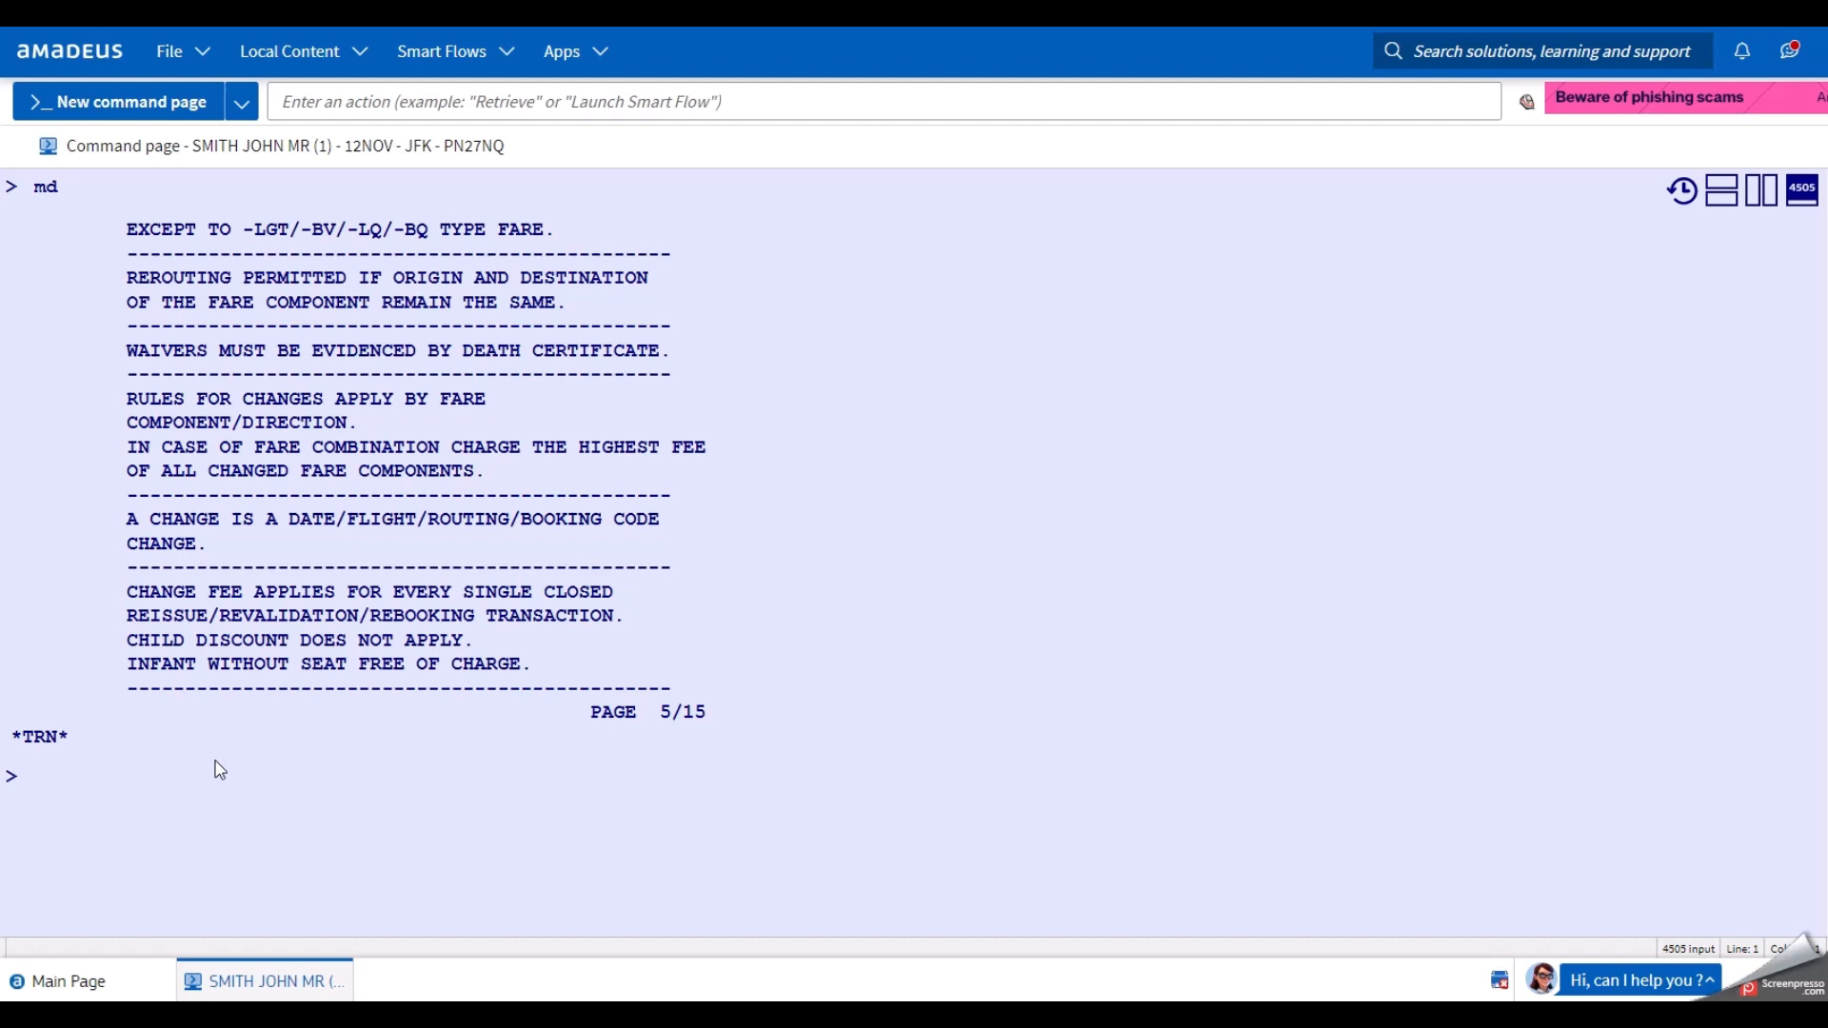
left_click(163, 777)
type("mu")
key("Return")
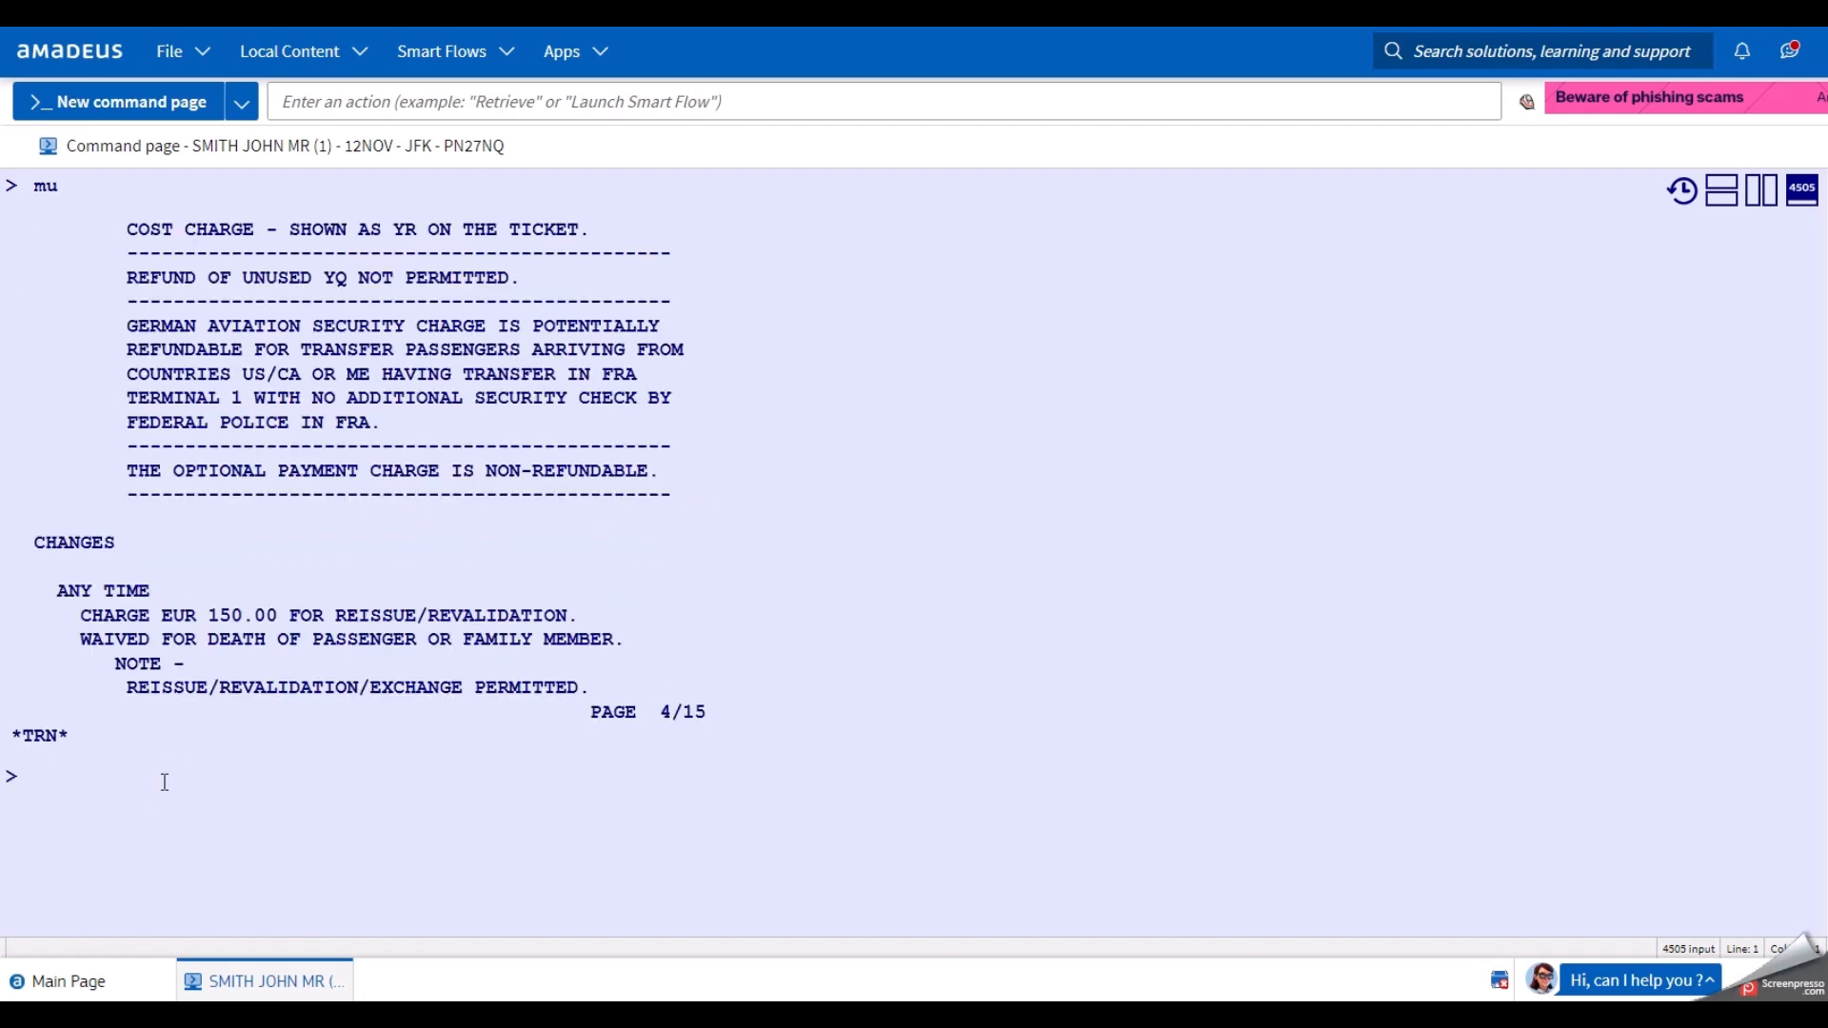
type("mu")
key("Return")
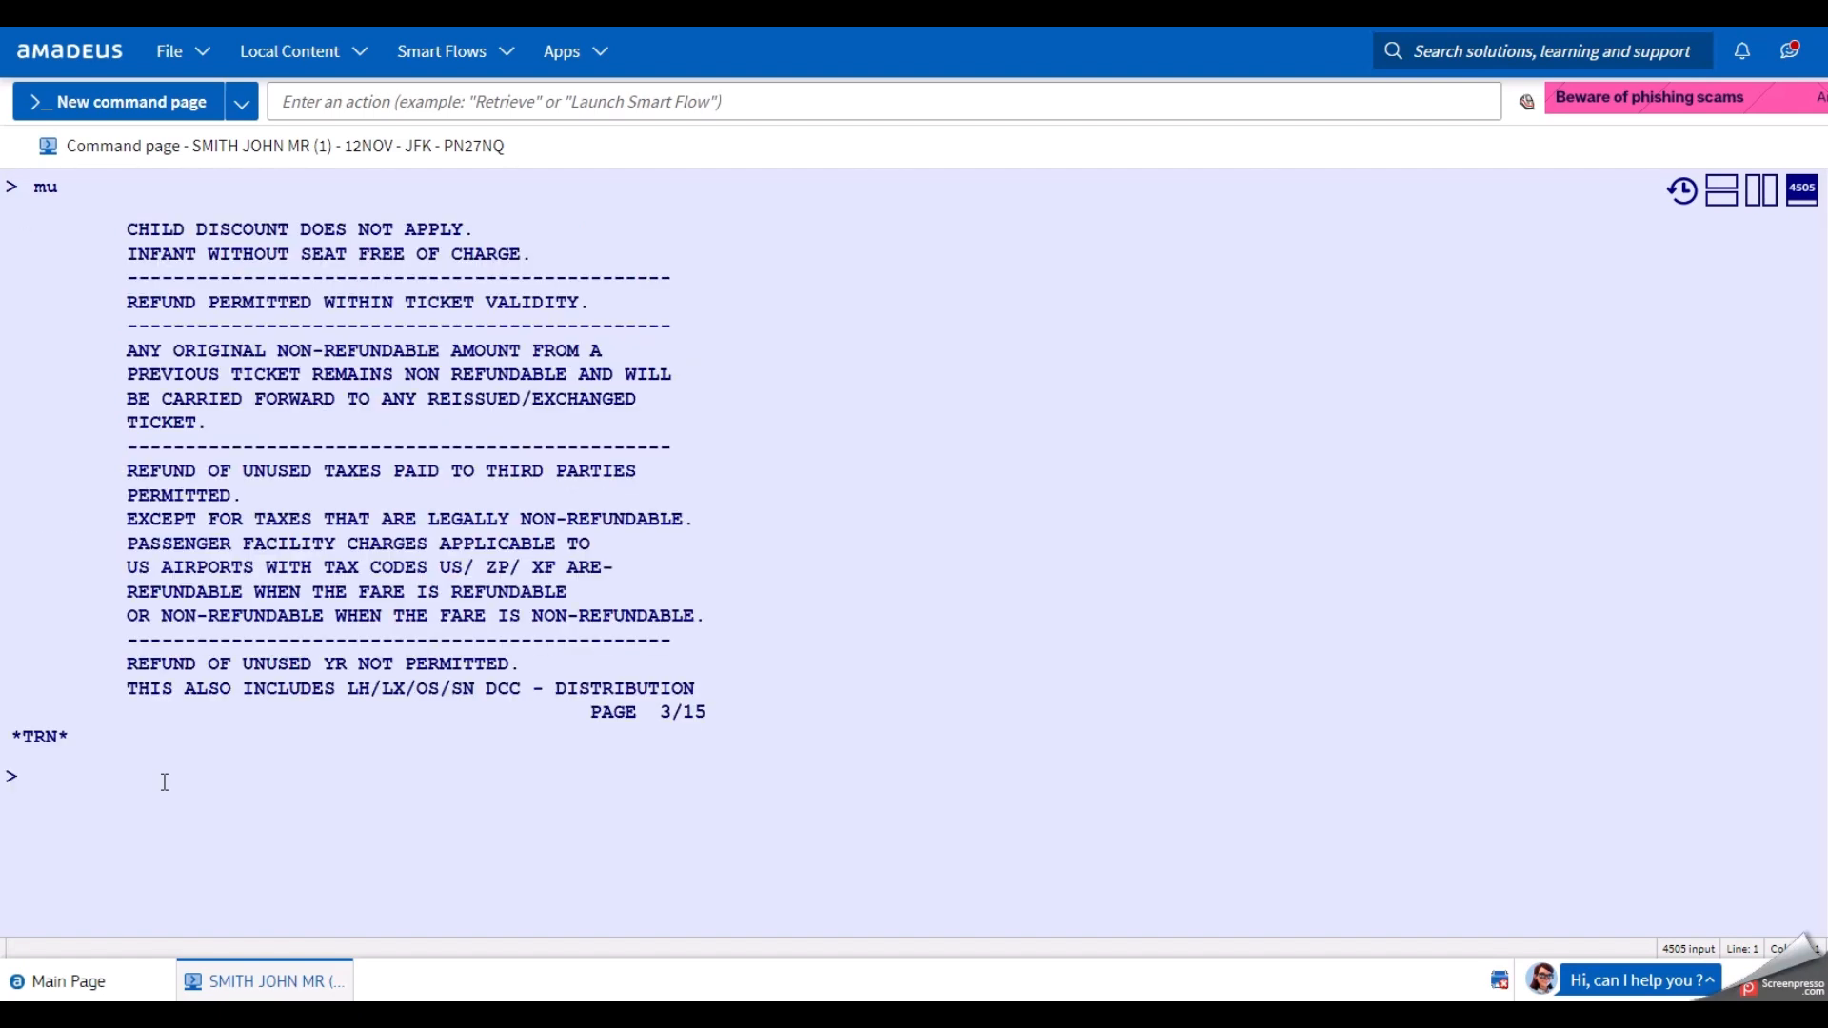
type("mu")
key("Return")
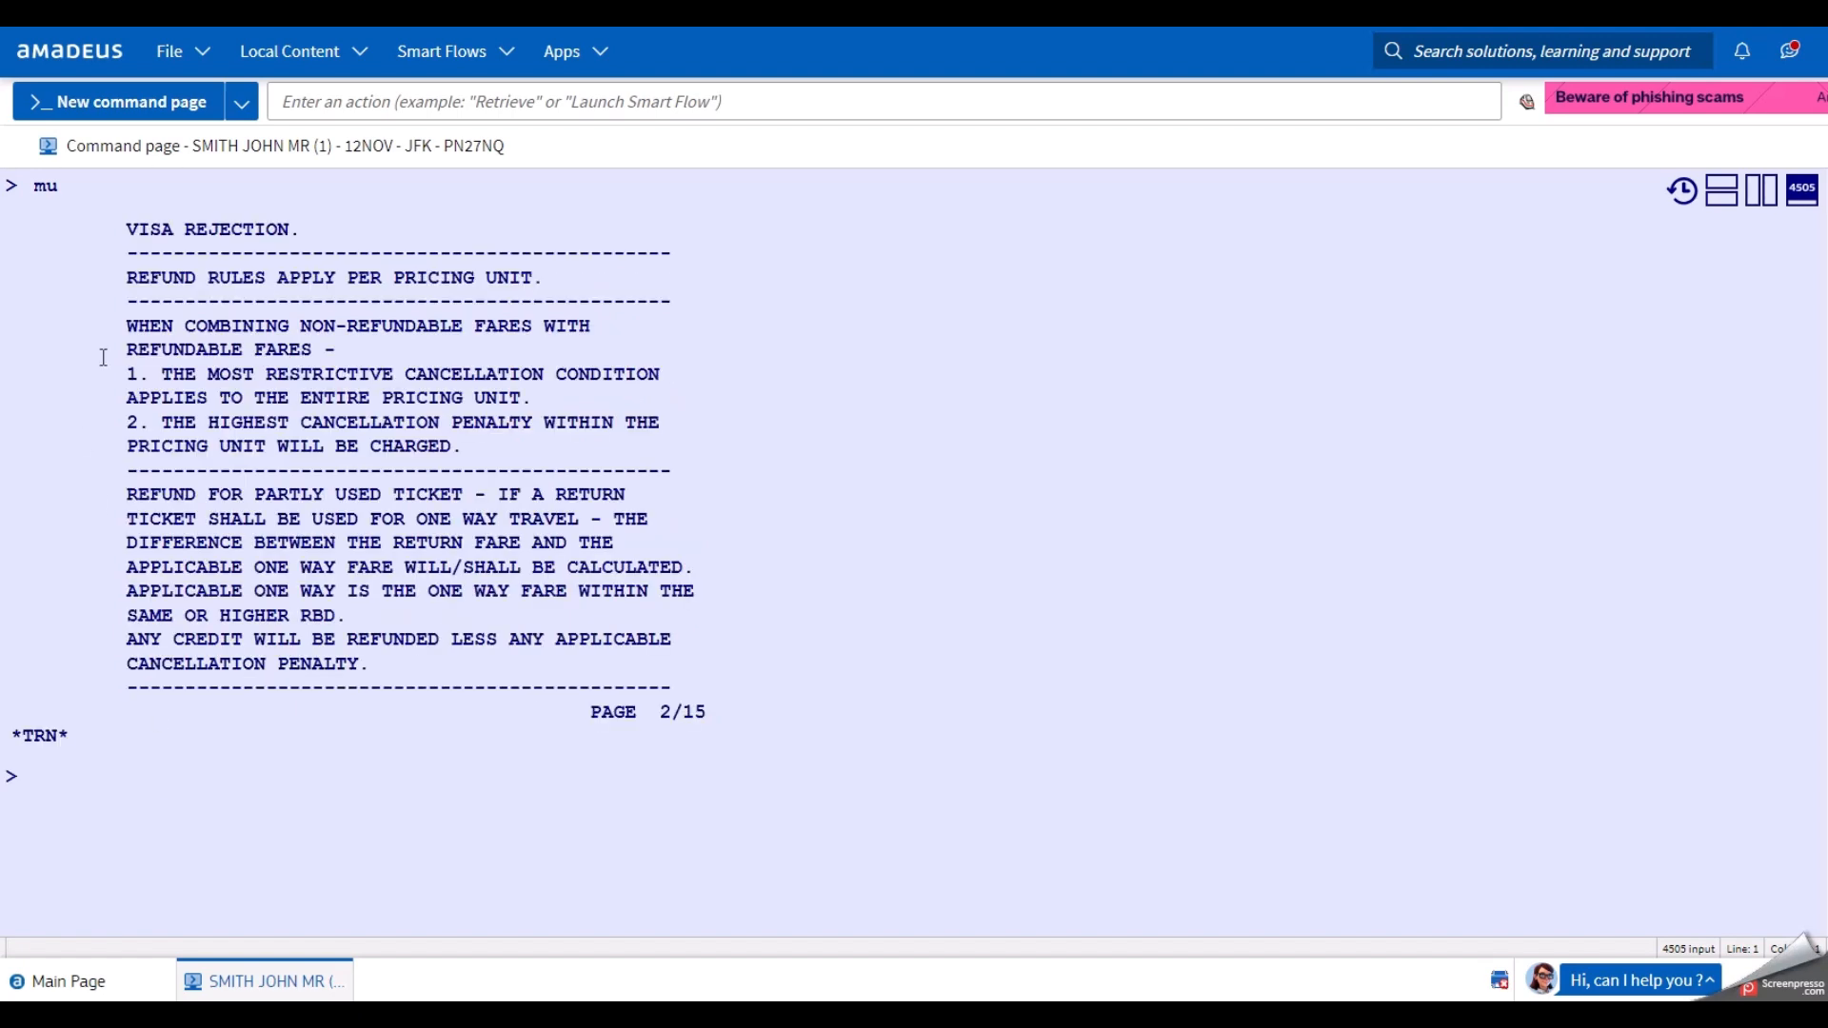
left_click_drag(124, 326, 487, 448)
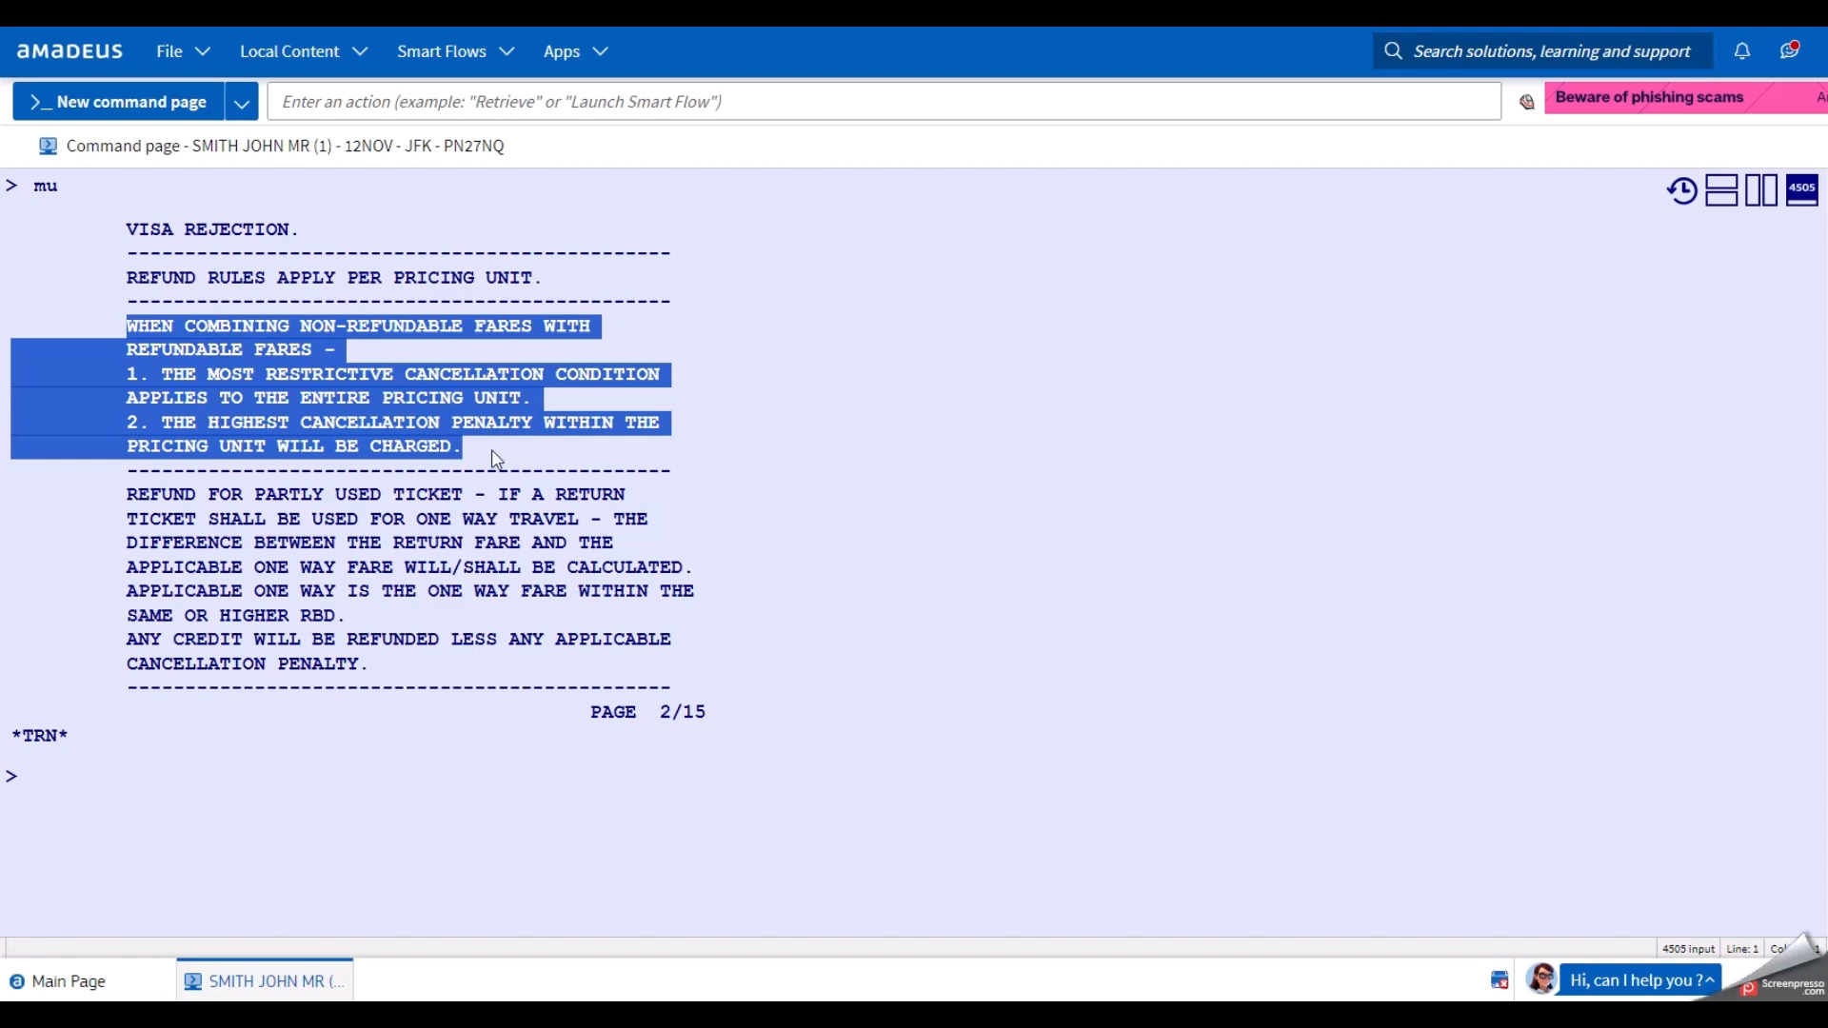
left_click(494, 455)
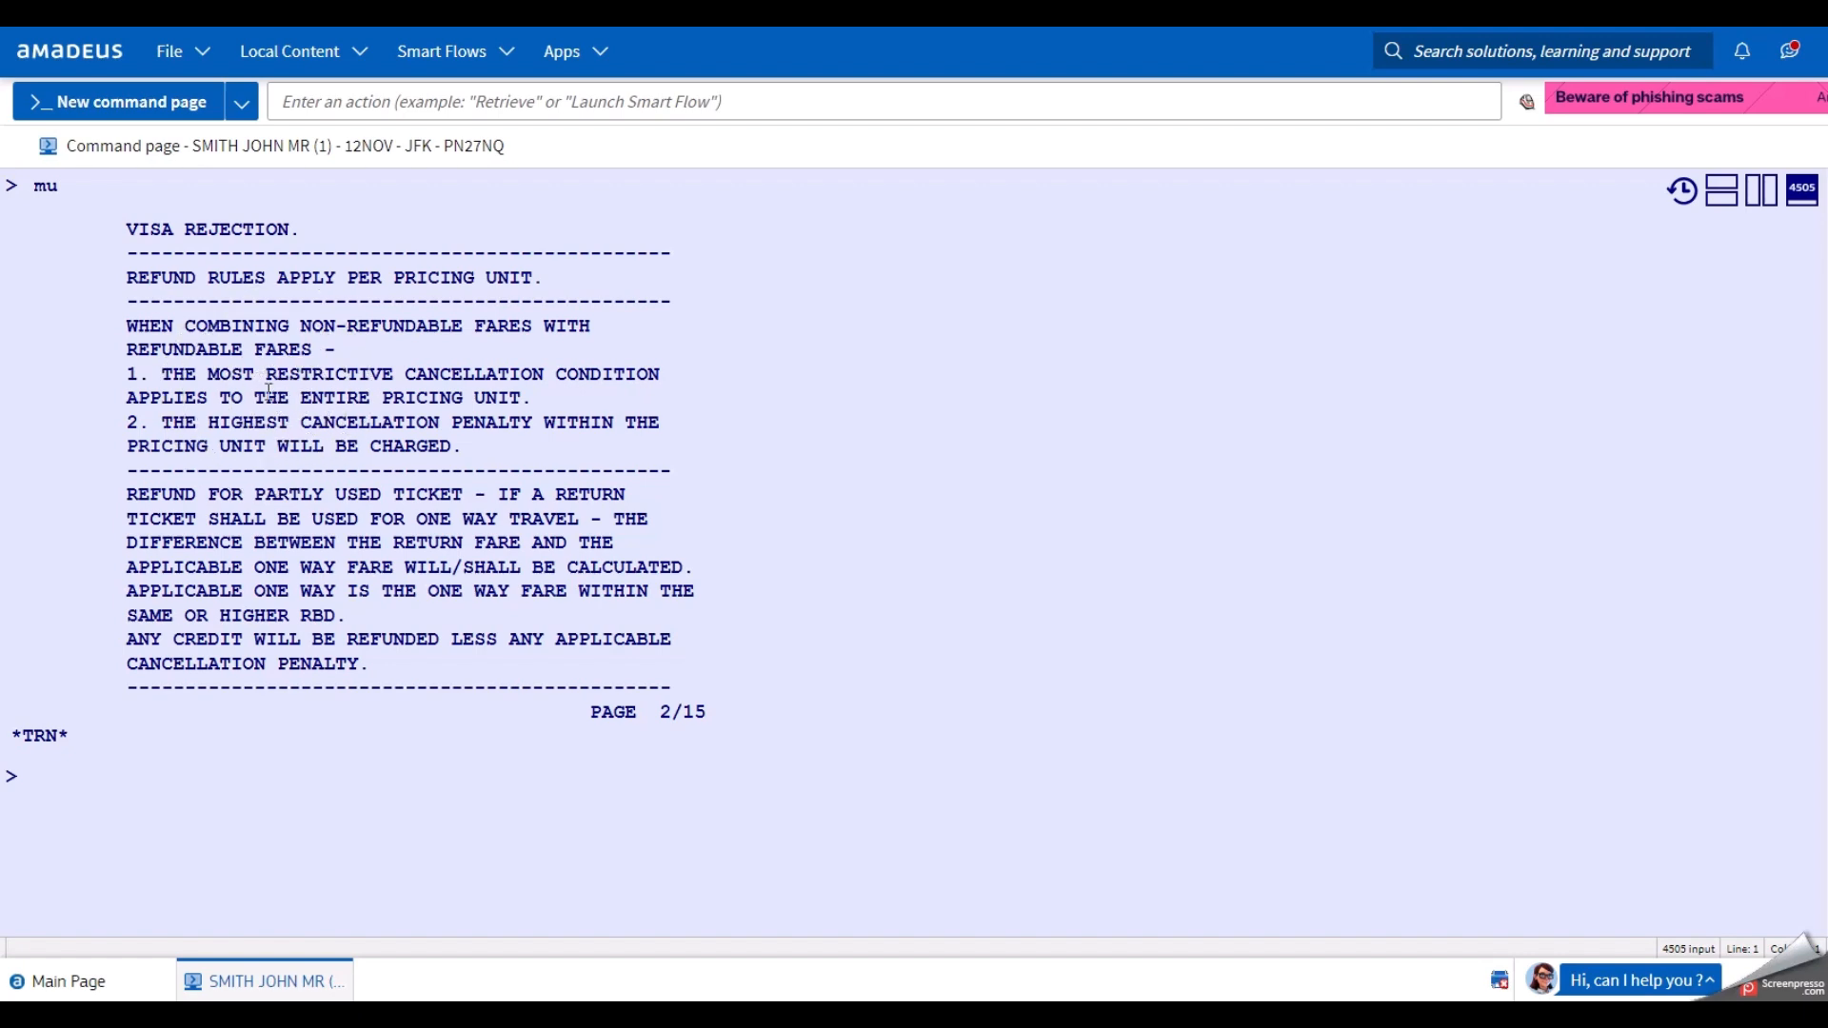
left_click_drag(127, 278, 547, 279)
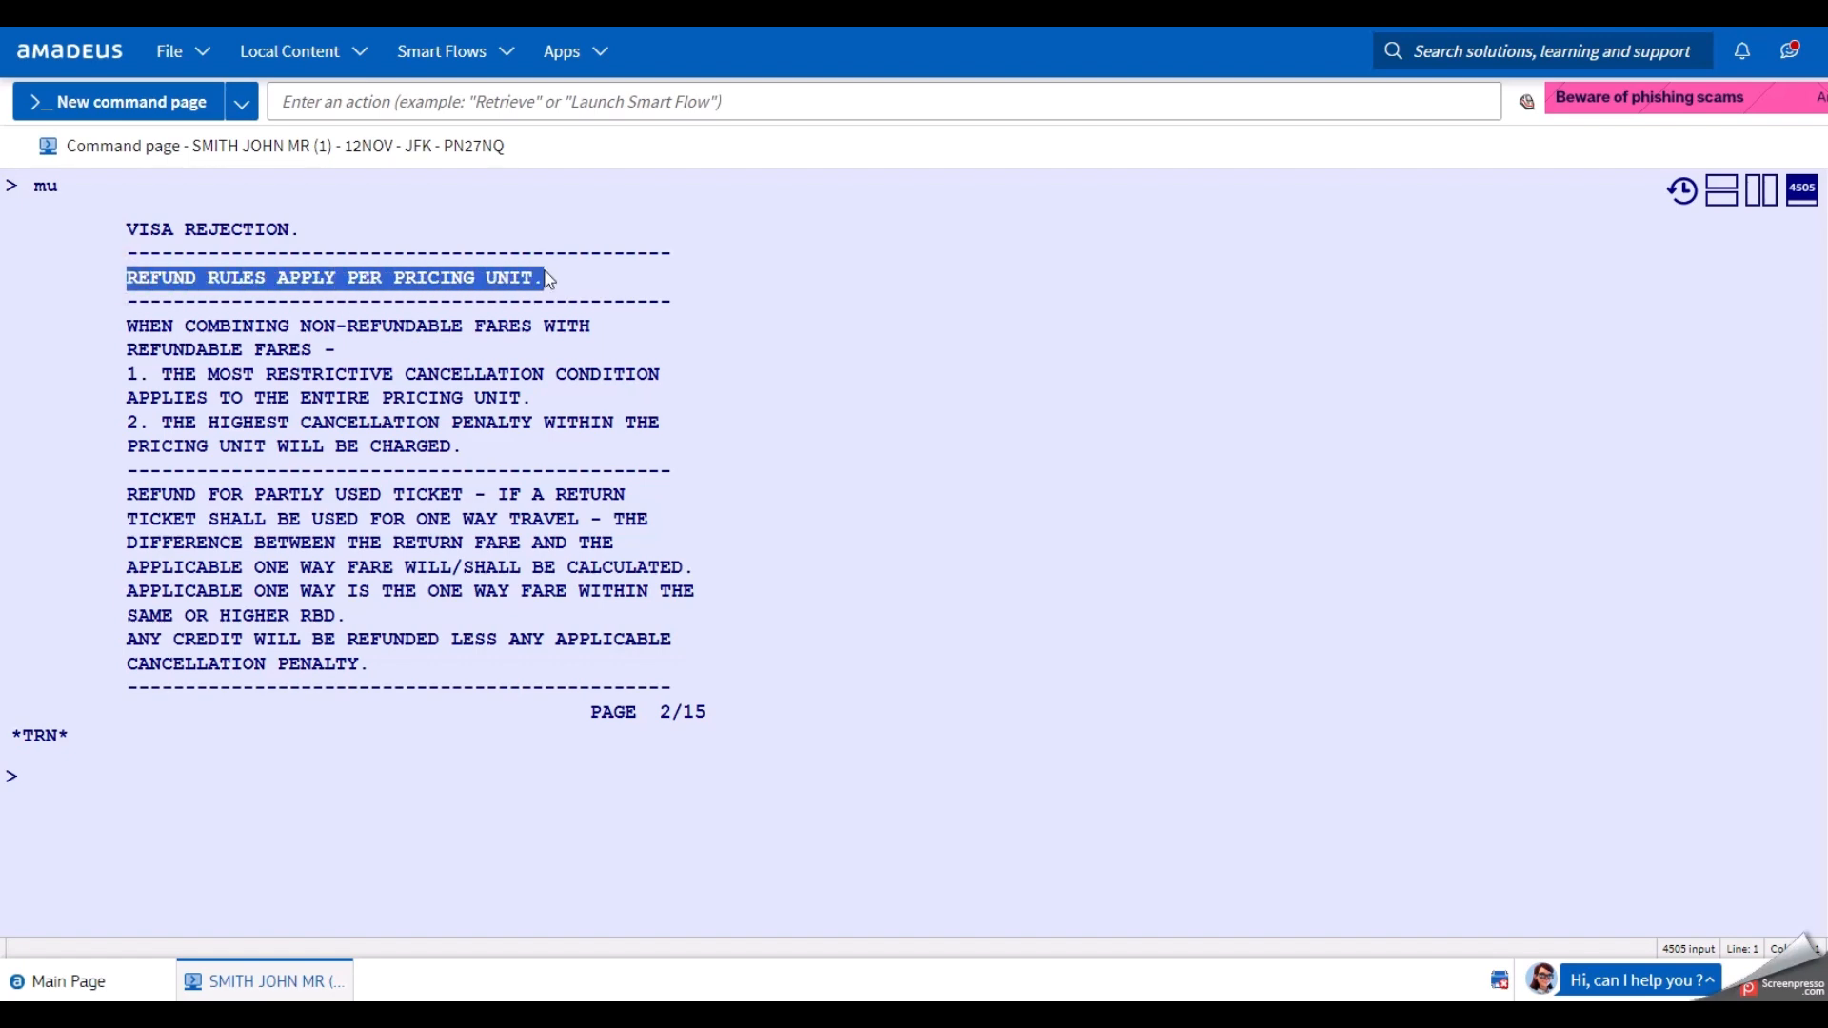
left_click(171, 835)
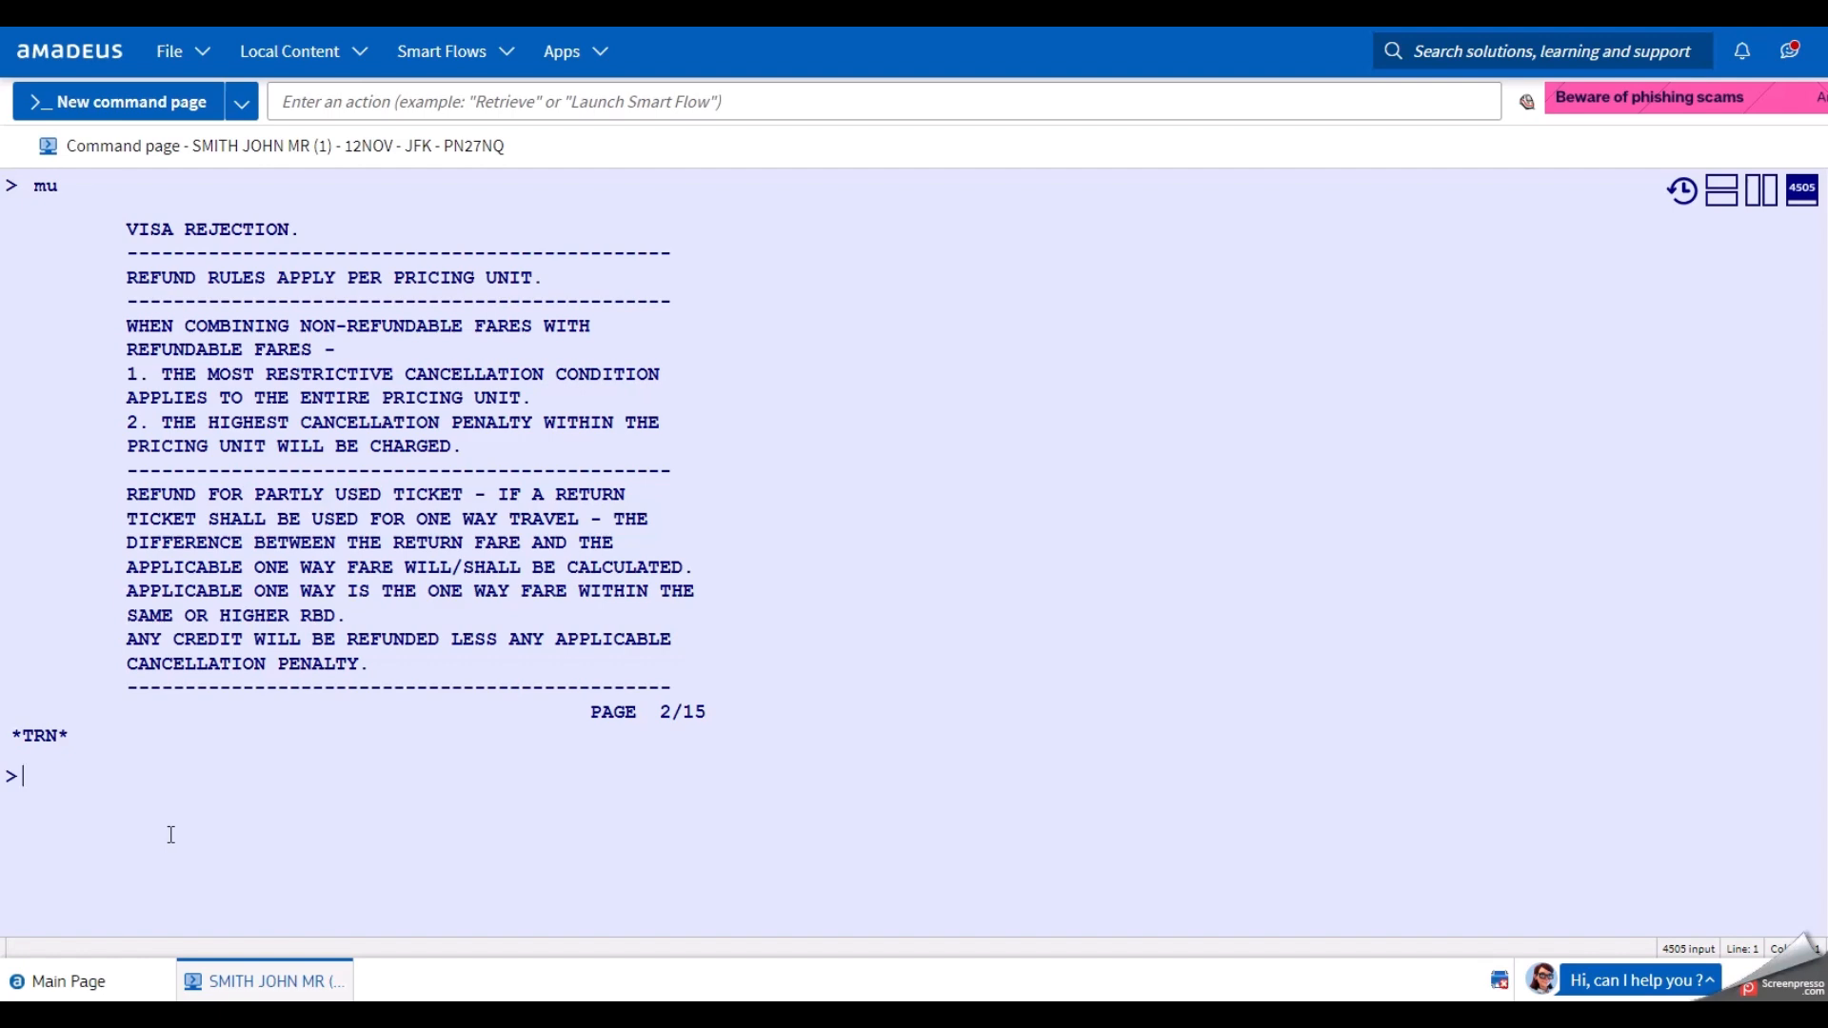
Page forward with MD four times to page 6/15, covering no-show change restrictions.
type("md")
key("Return")
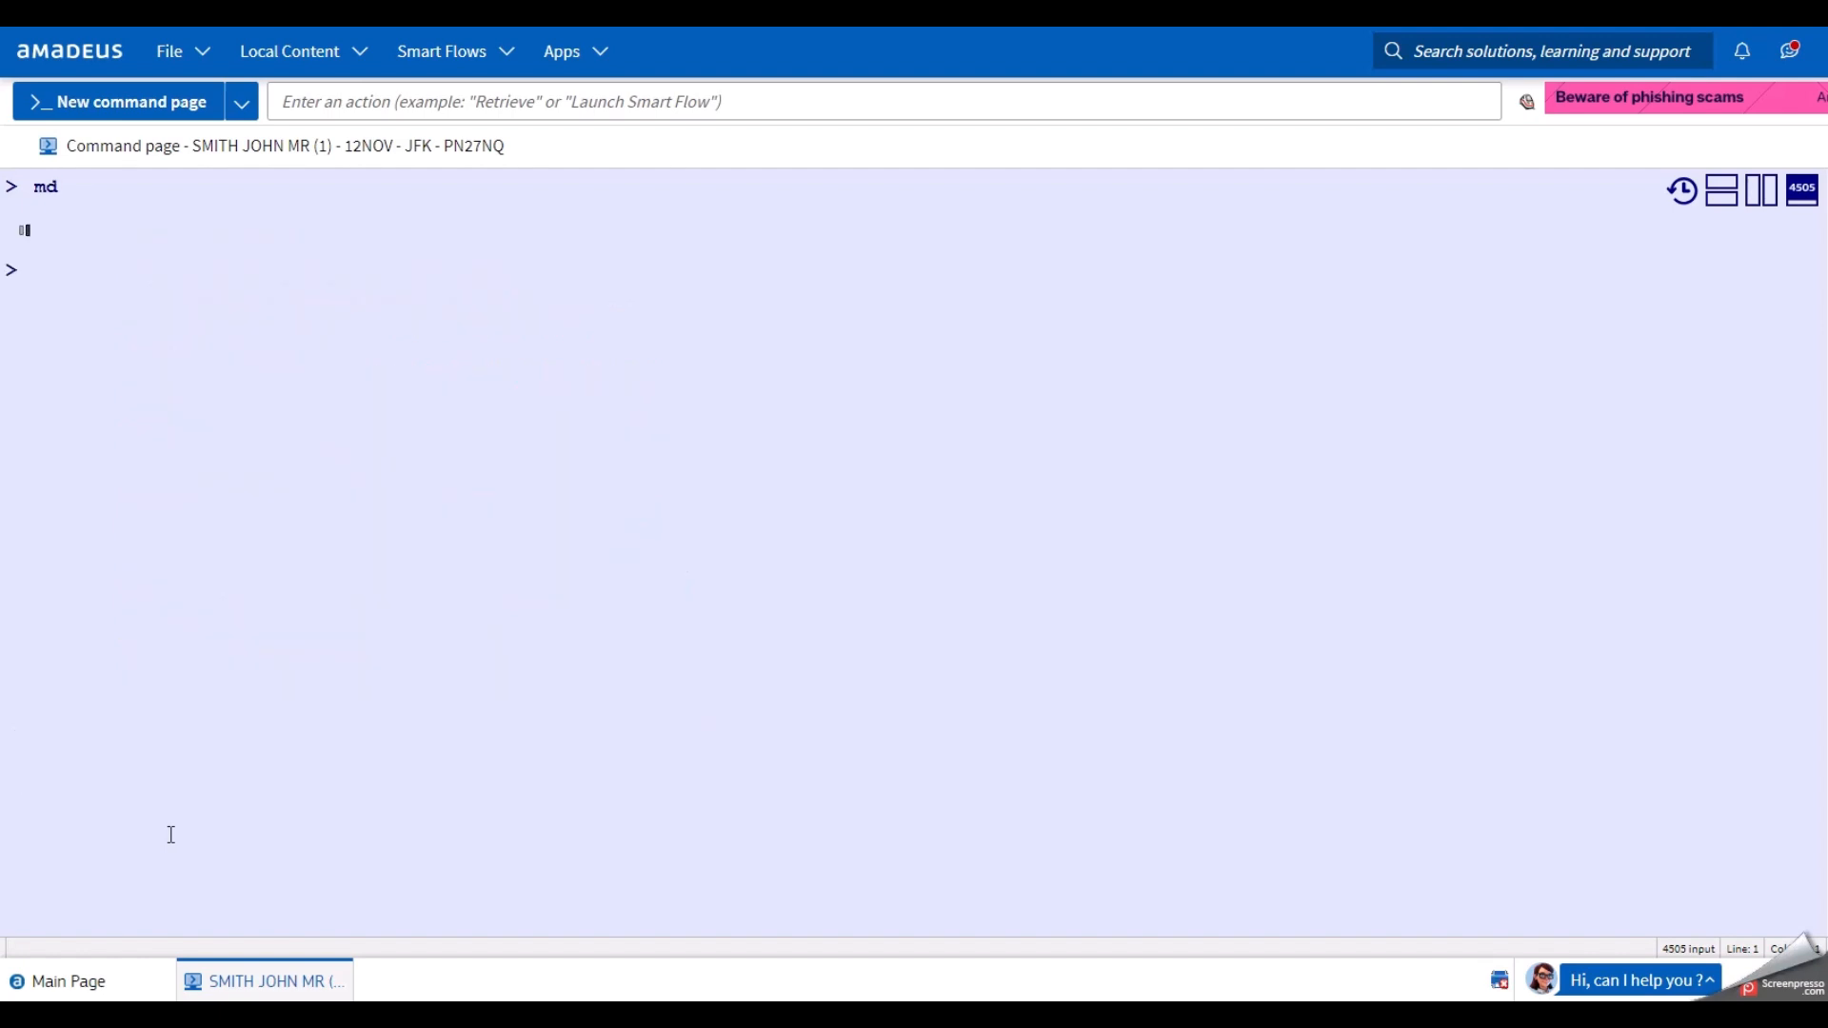
type("md")
key("Return")
type("md")
key("Return")
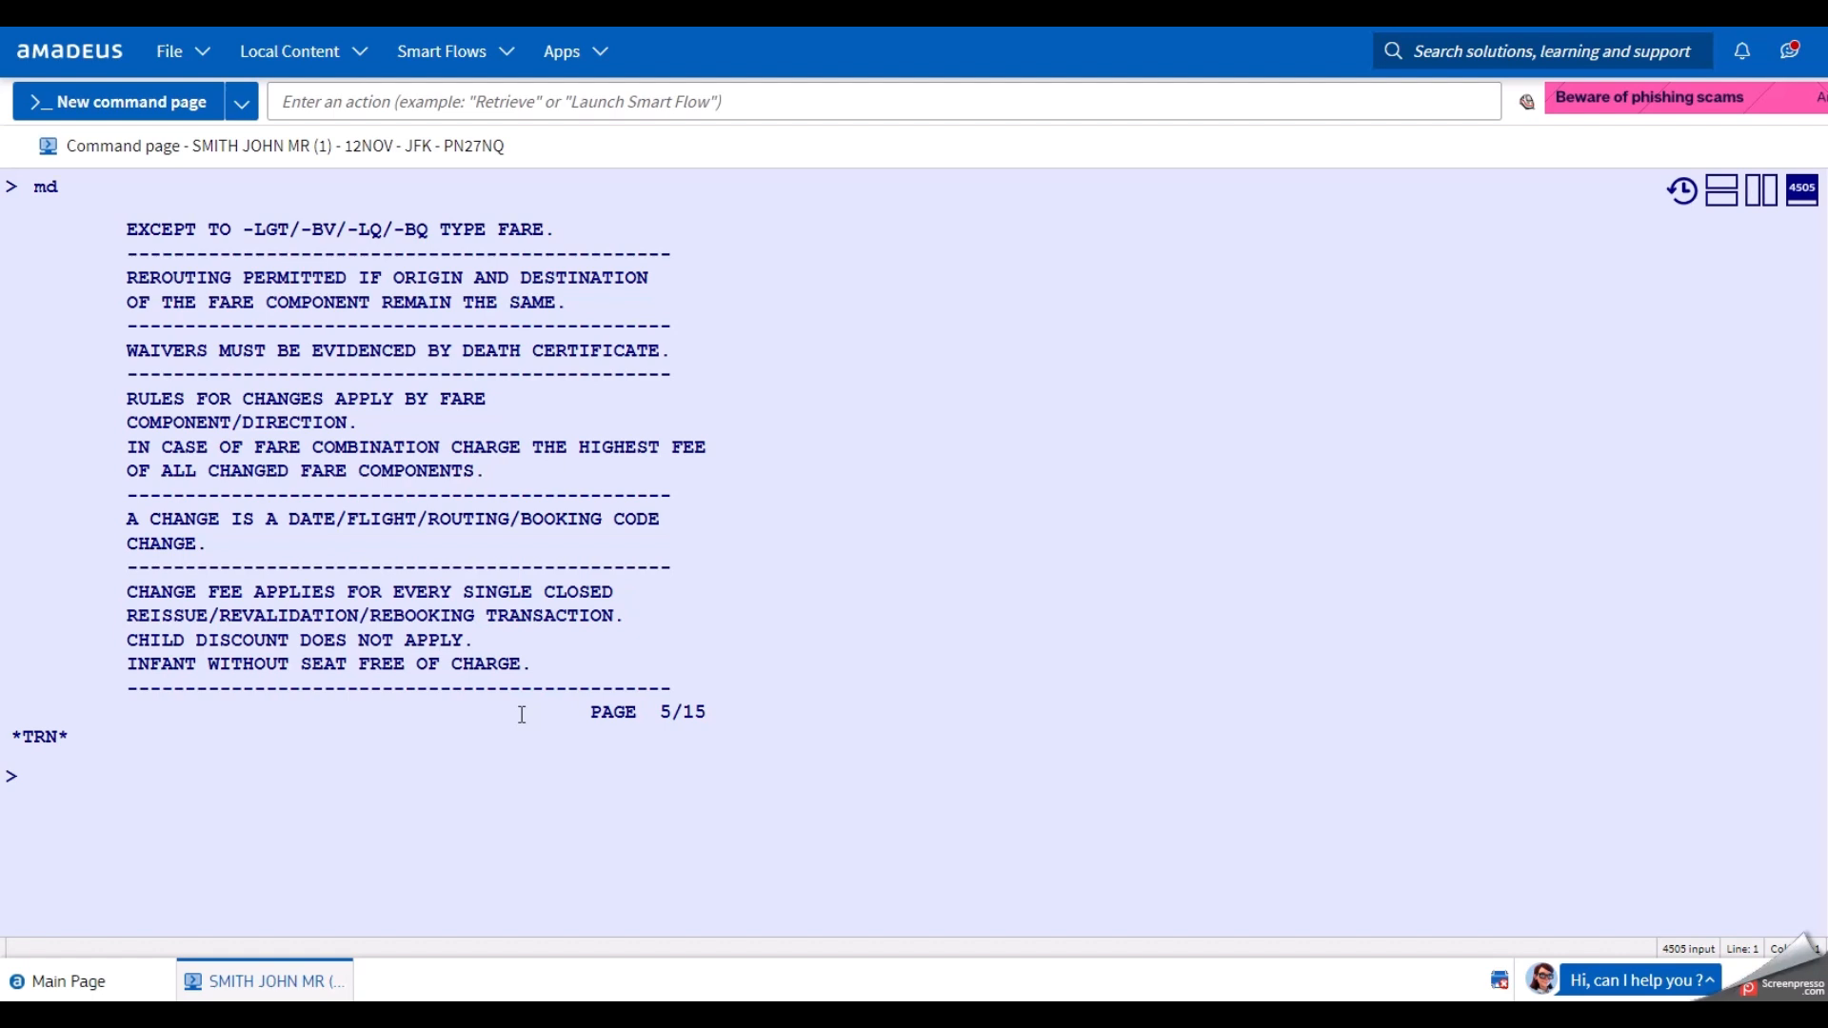
left_click(458, 769)
type("md")
key("Return")
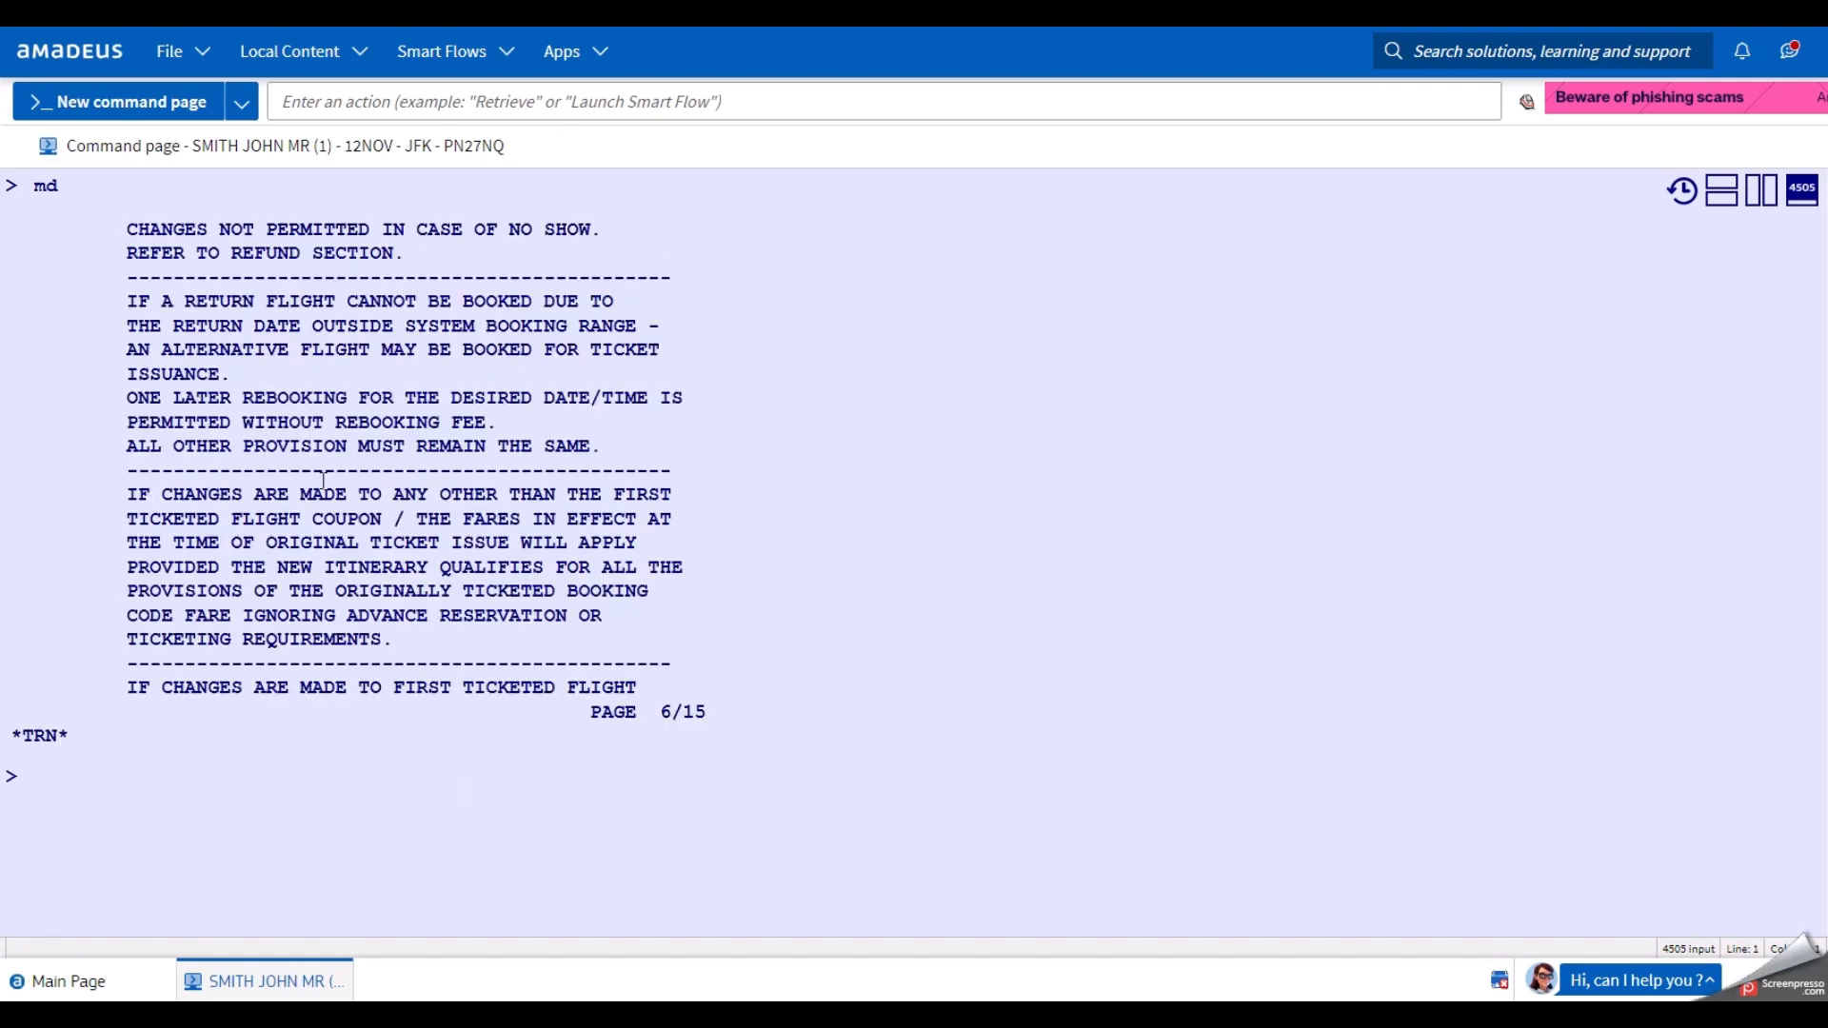
left_click_drag(127, 228, 605, 228)
left_click(608, 229)
left_click_drag(112, 490, 680, 687)
left_click(678, 682)
left_click_drag(125, 495, 693, 590)
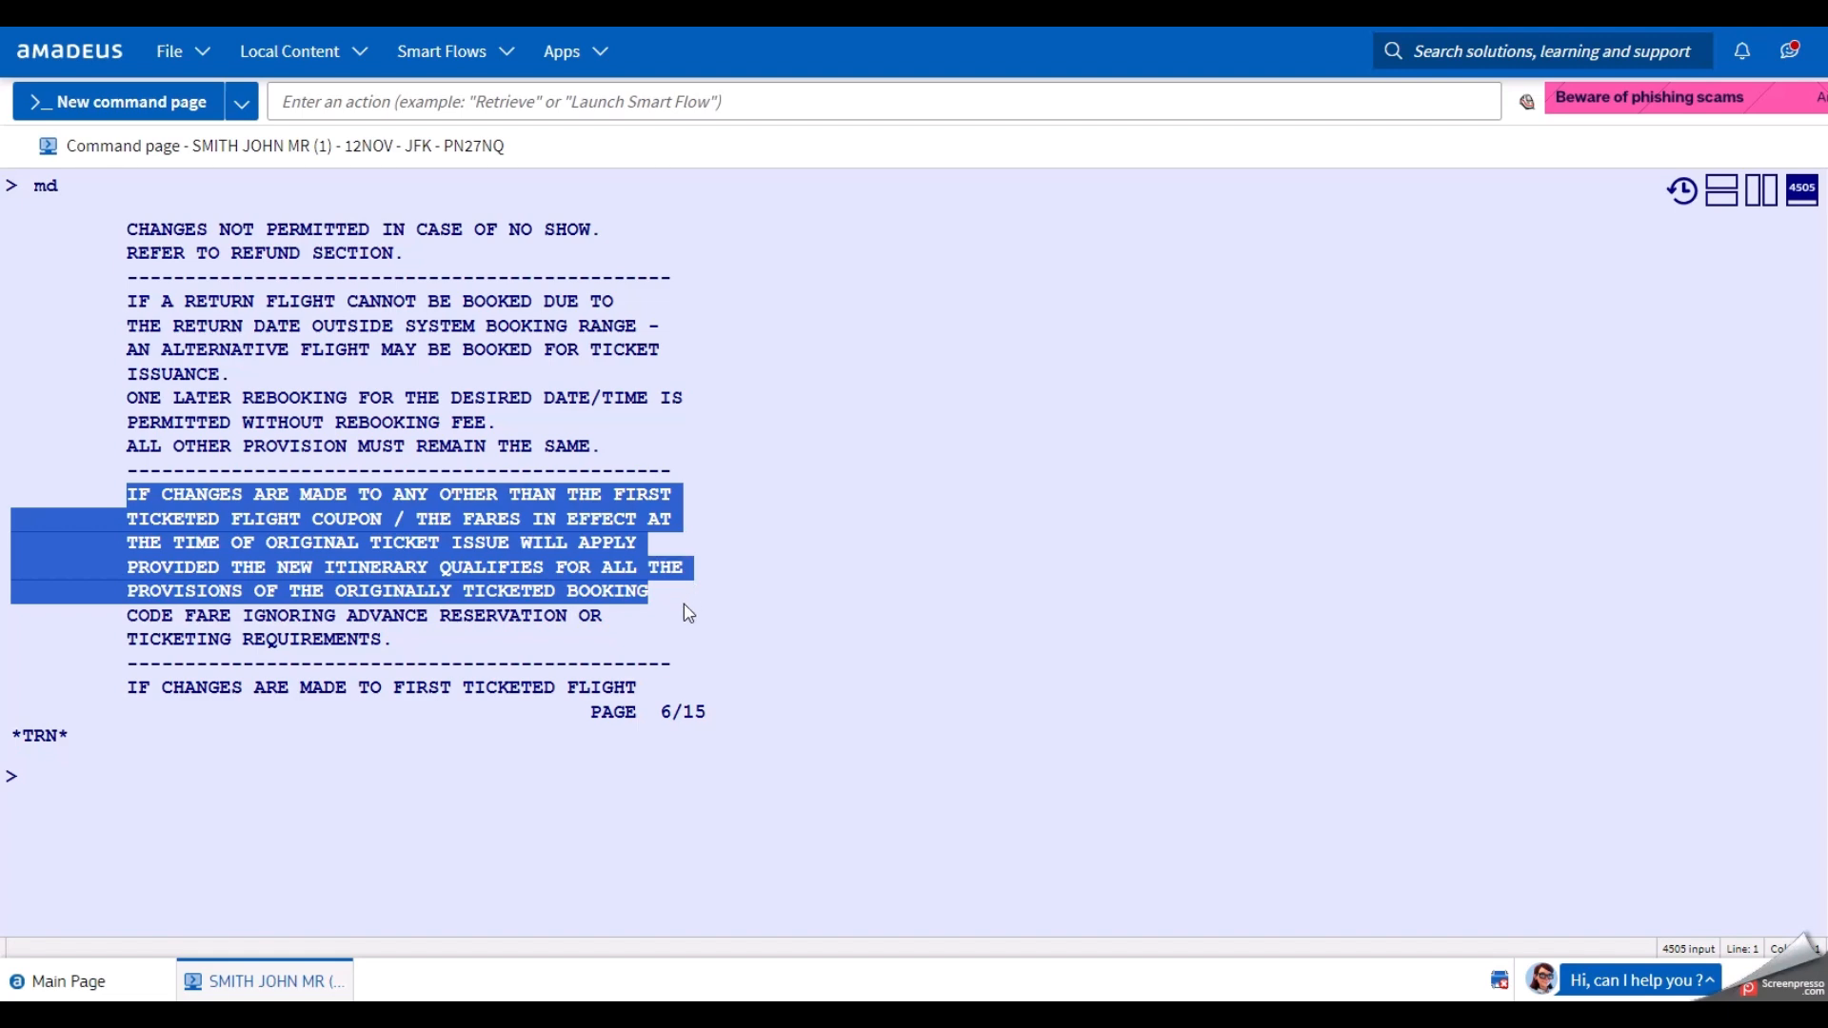
left_click_drag(684, 604, 681, 611)
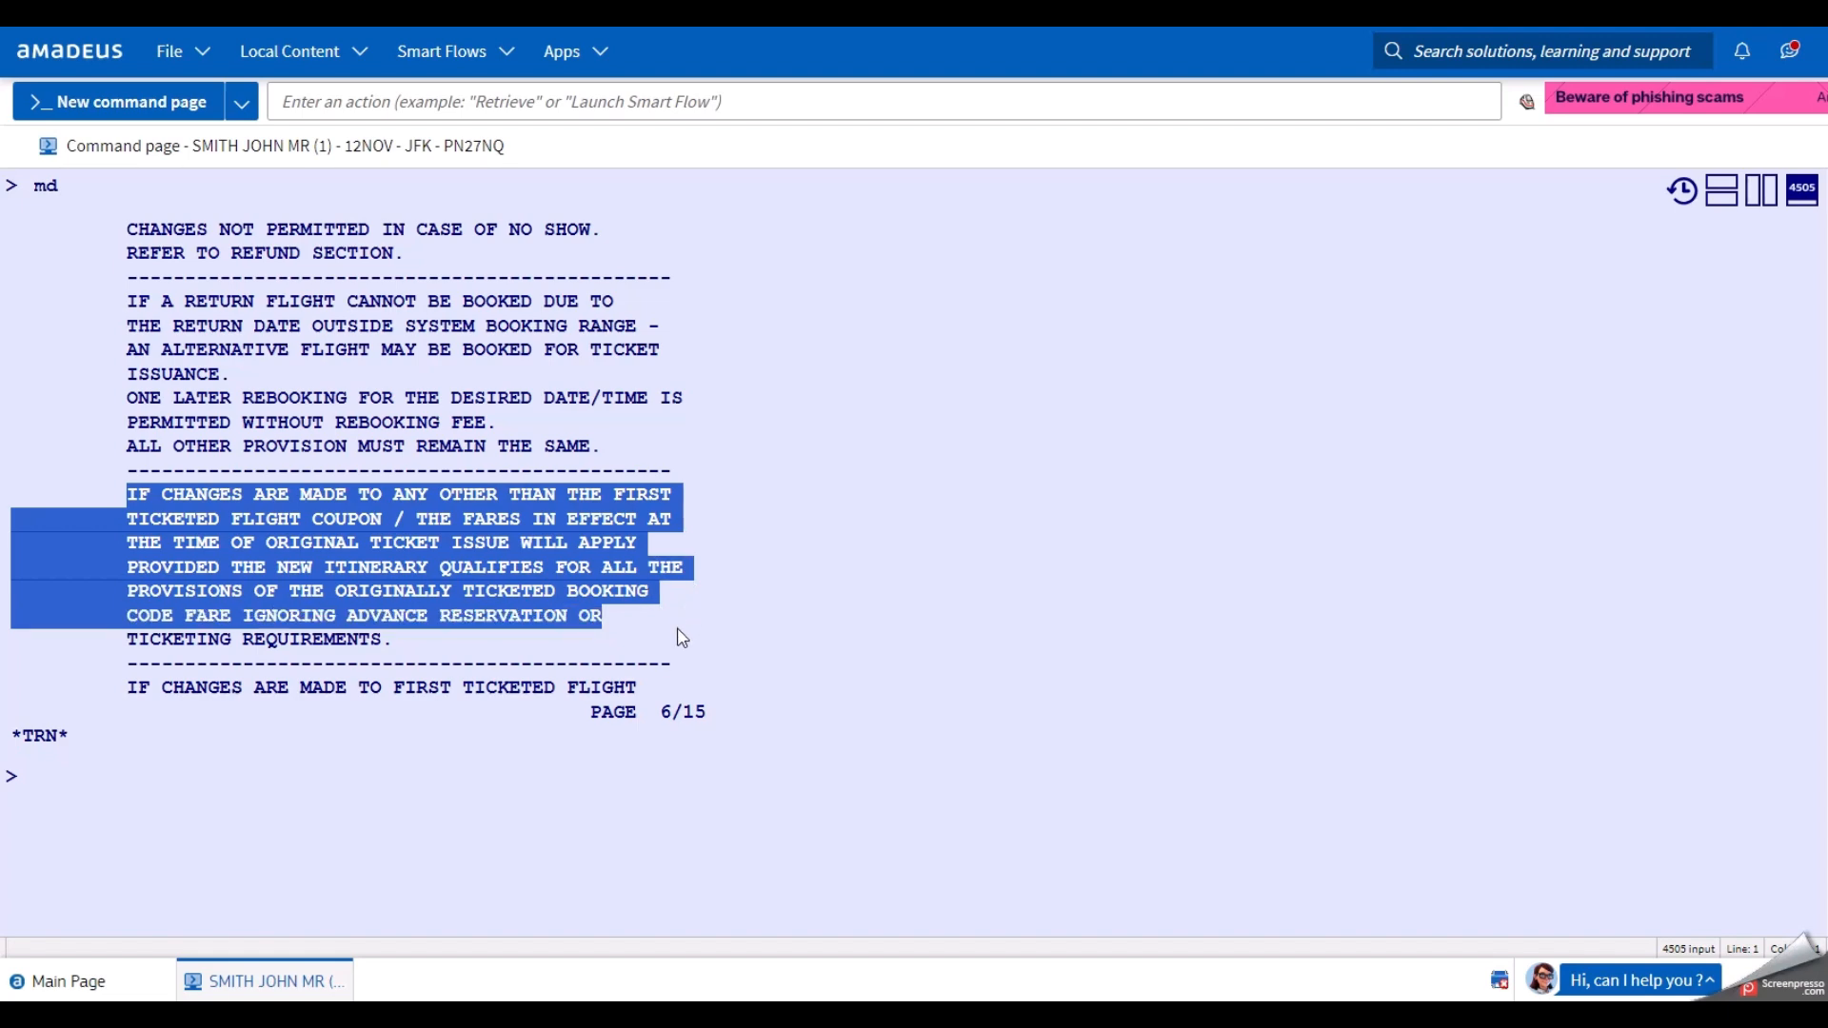
left_click(257, 794)
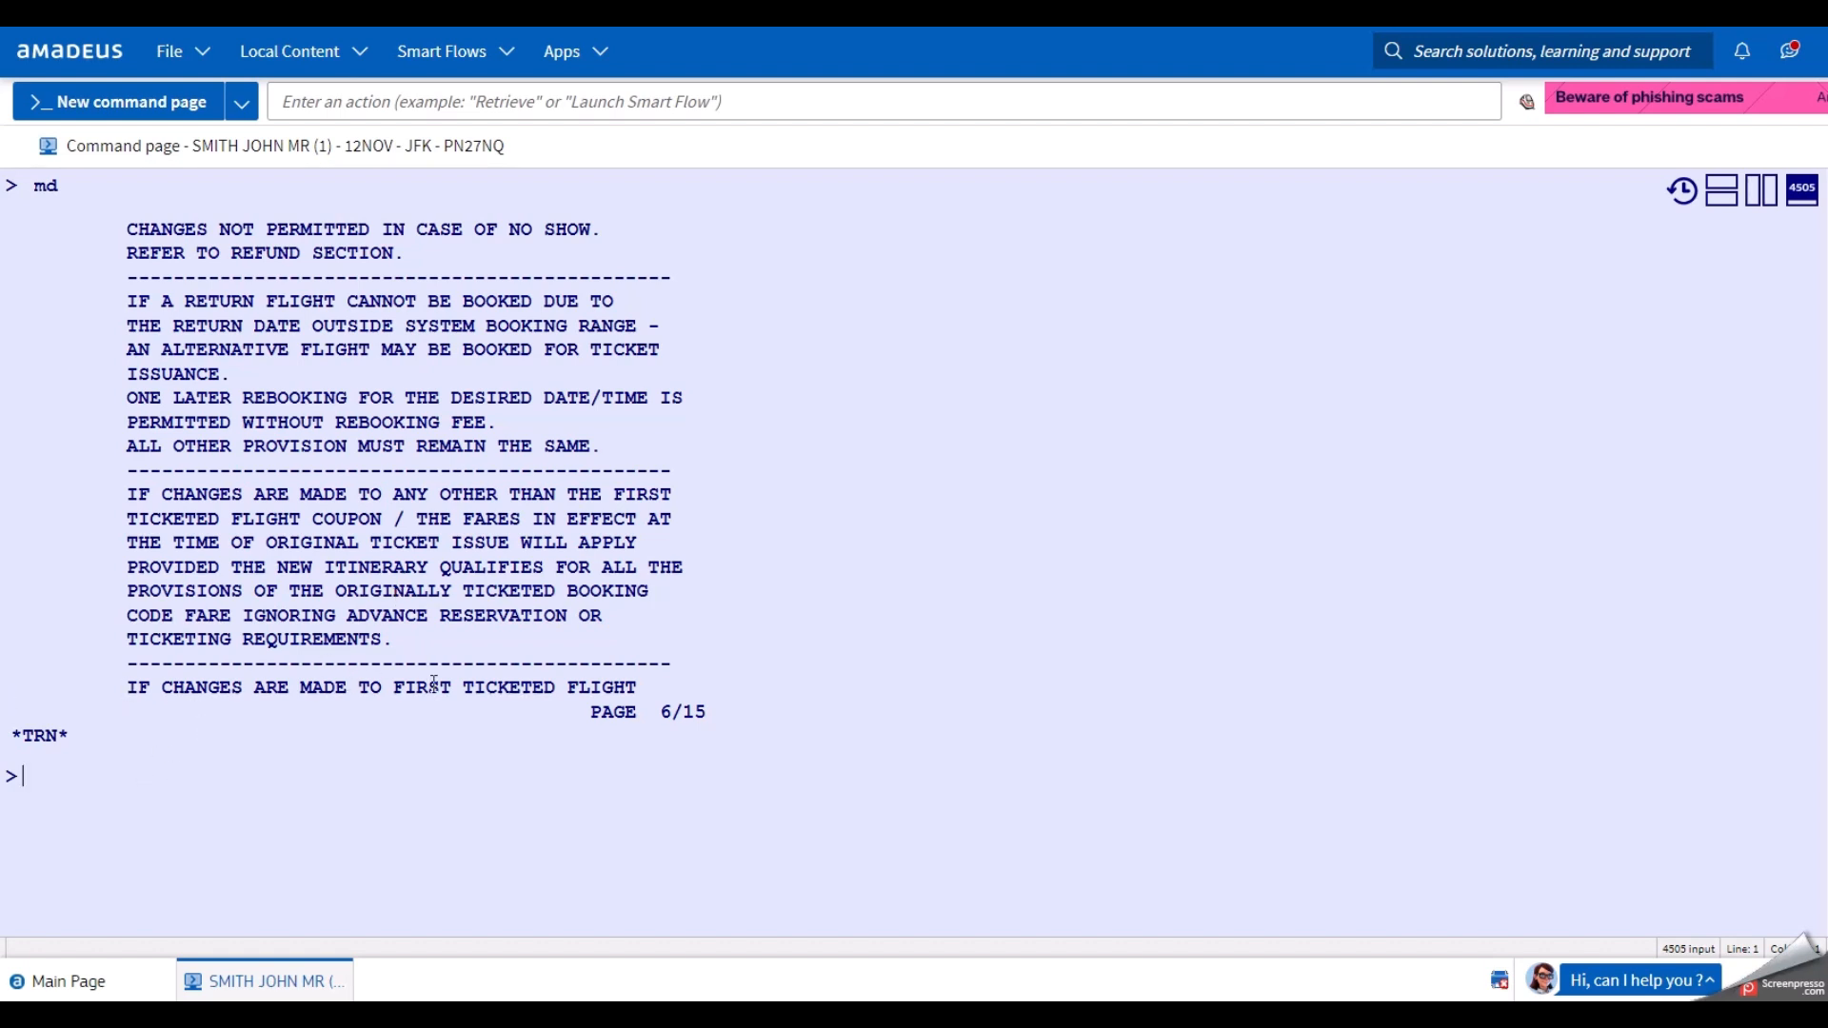
Enter MD to show page 7/15, requiring an equal or higher fare on class change.
type("md")
key("Return")
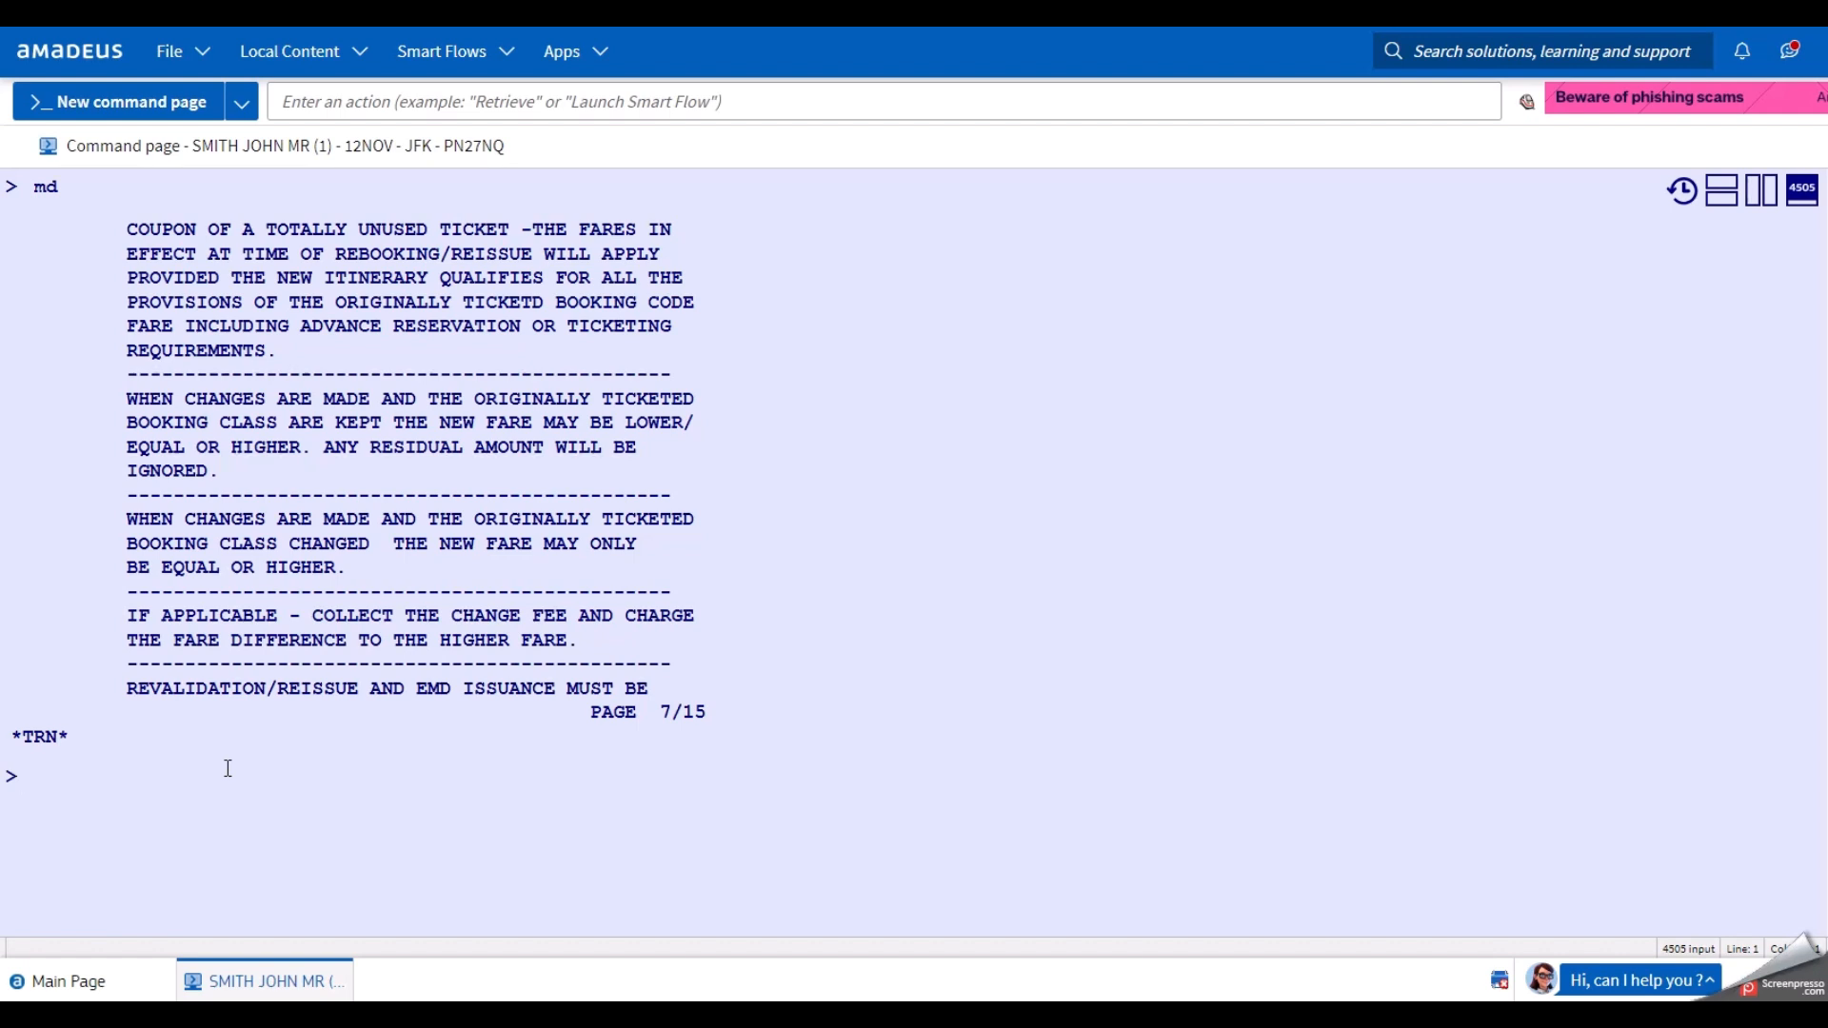
scroll(225, 764, "up", 1)
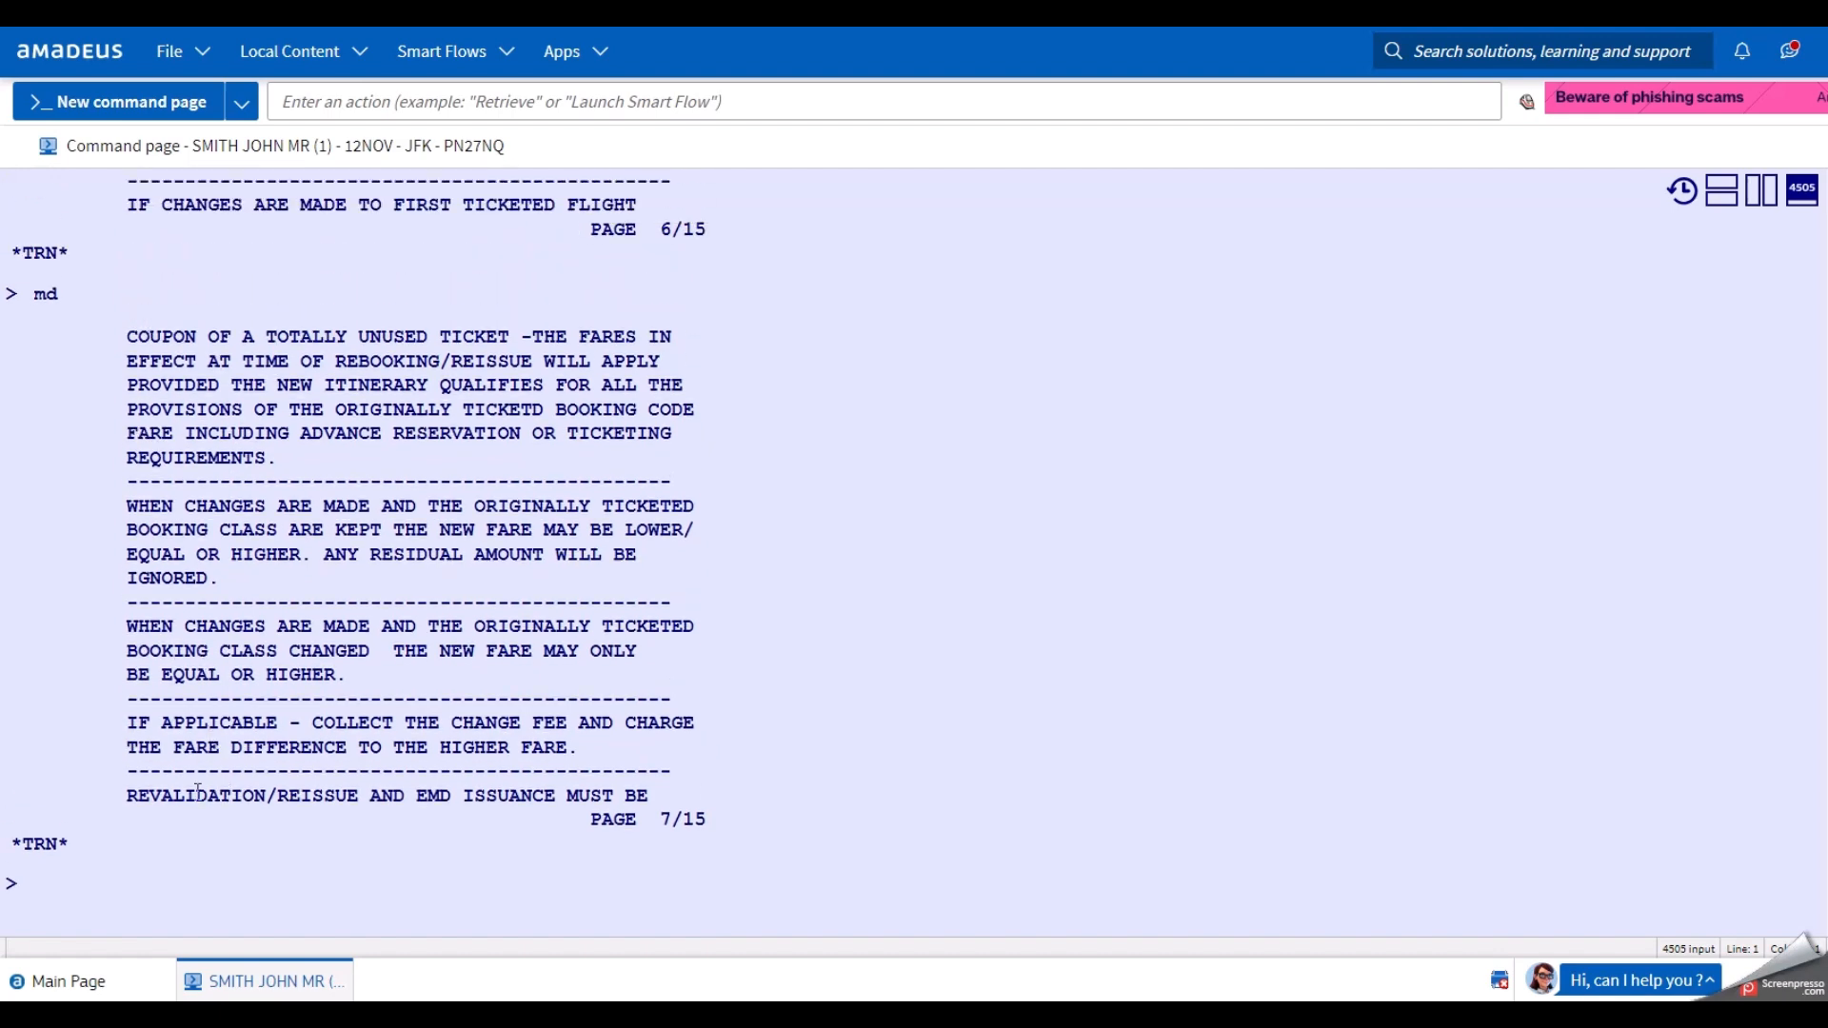
scroll(198, 792, "down", 1)
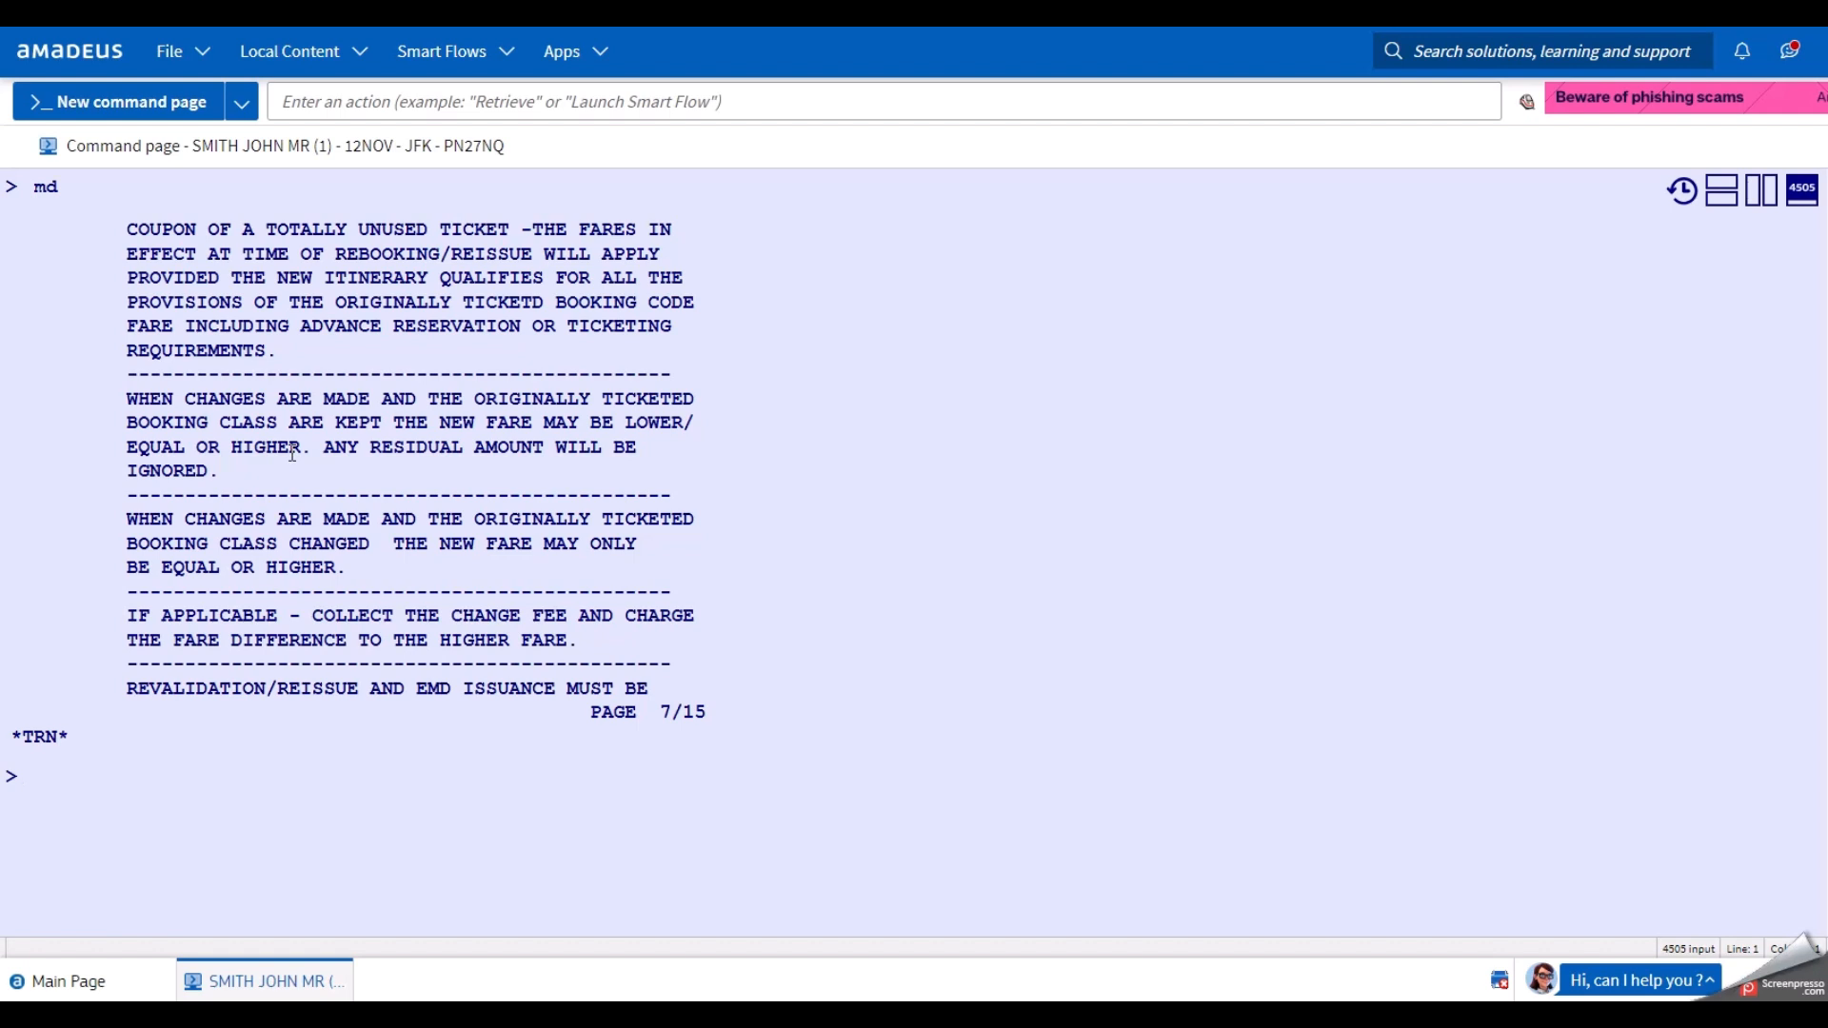
left_click_drag(328, 444, 352, 473)
left_click(355, 466)
left_click(244, 778)
Page forward with MD to page 9/15, highlighting fare component number 2 along the way.
type("md")
key("Return")
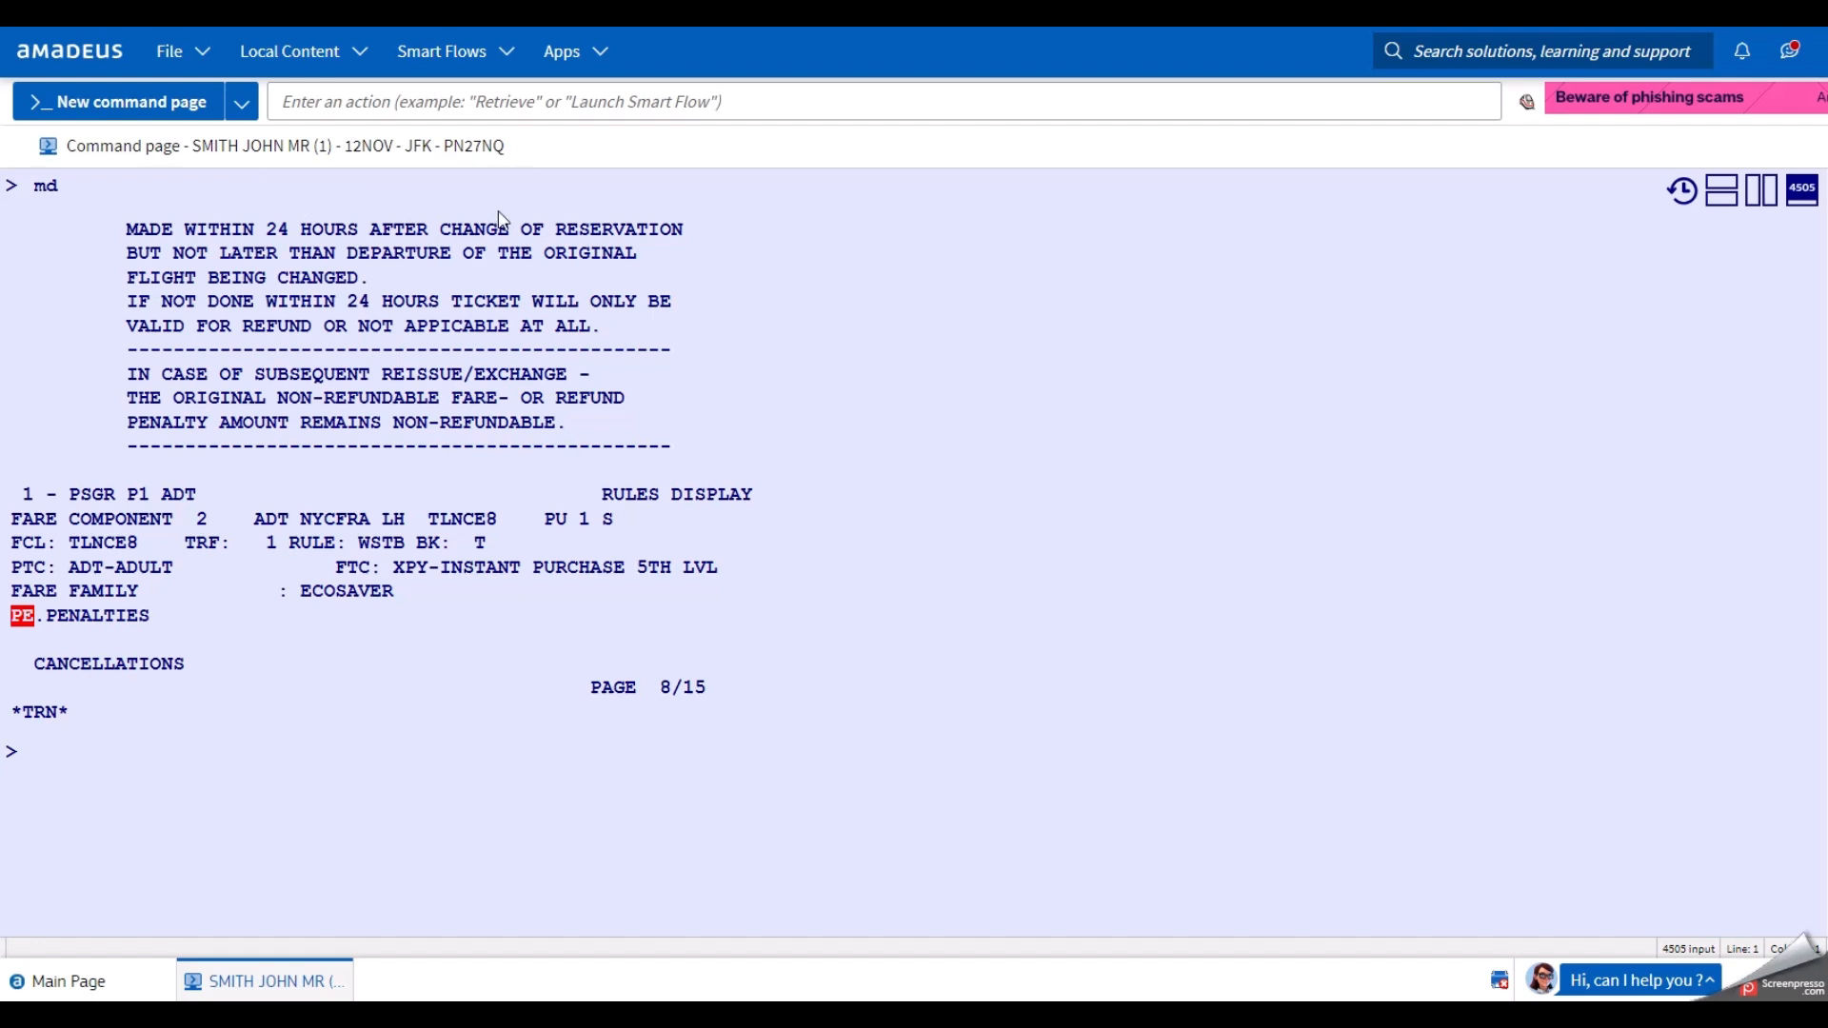
left_click(325, 812)
left_click(326, 812)
left_click(182, 741)
type("m")
double_click(201, 519)
left_click(158, 792)
type("d")
key("Return")
Continue with MD to page 12/15, showing the EUR 150.00 reissue/revalidation change fee.
type("md")
key("Return")
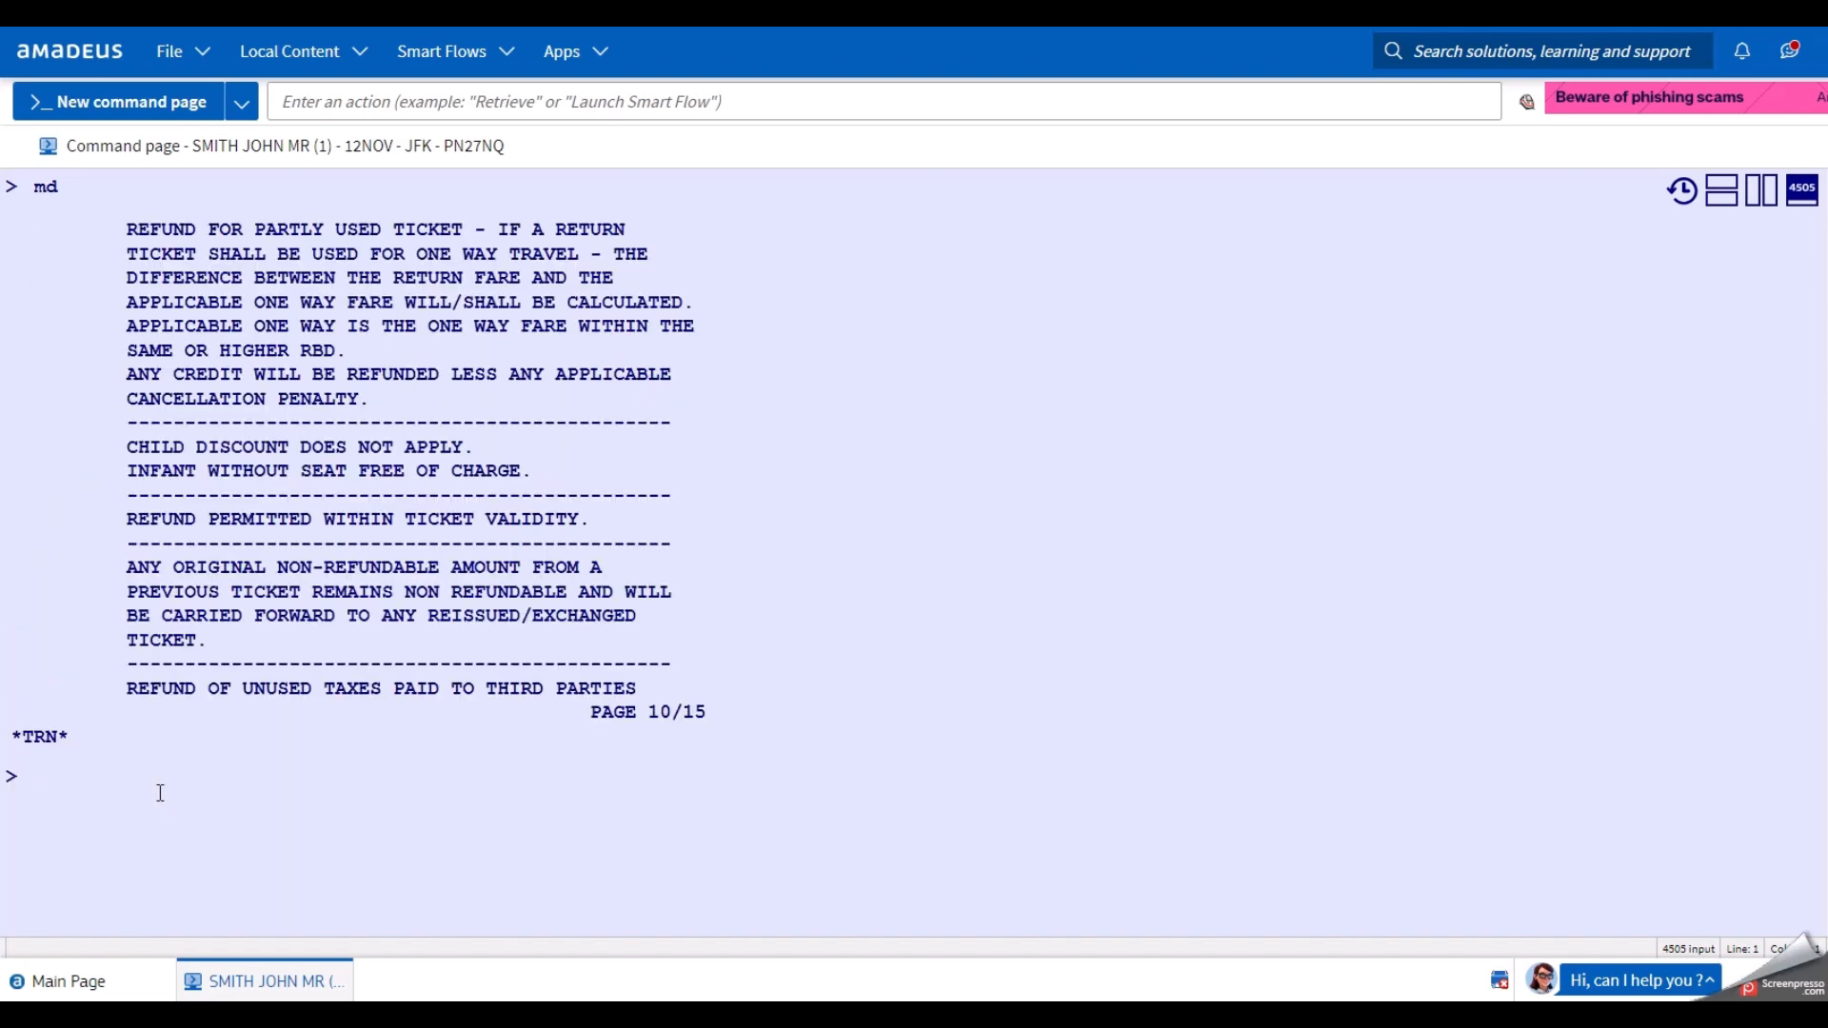
type("md")
key("Return")
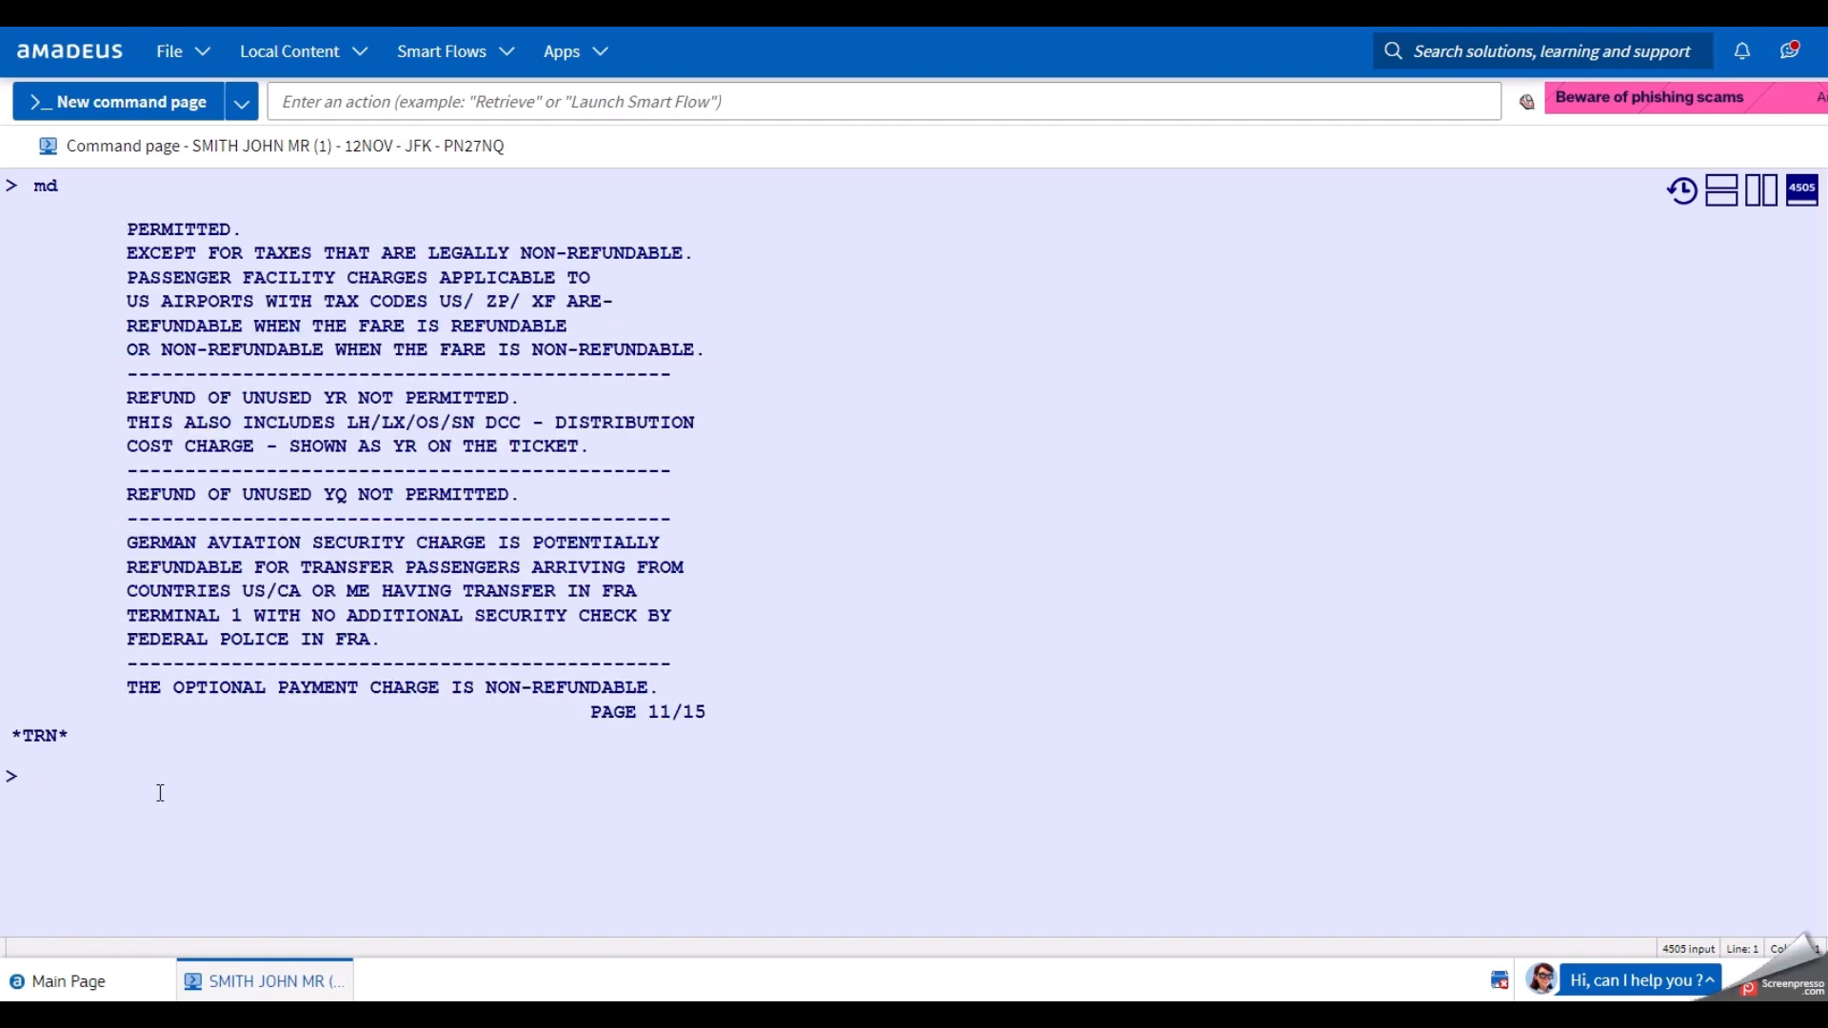
type("md")
key("Return")
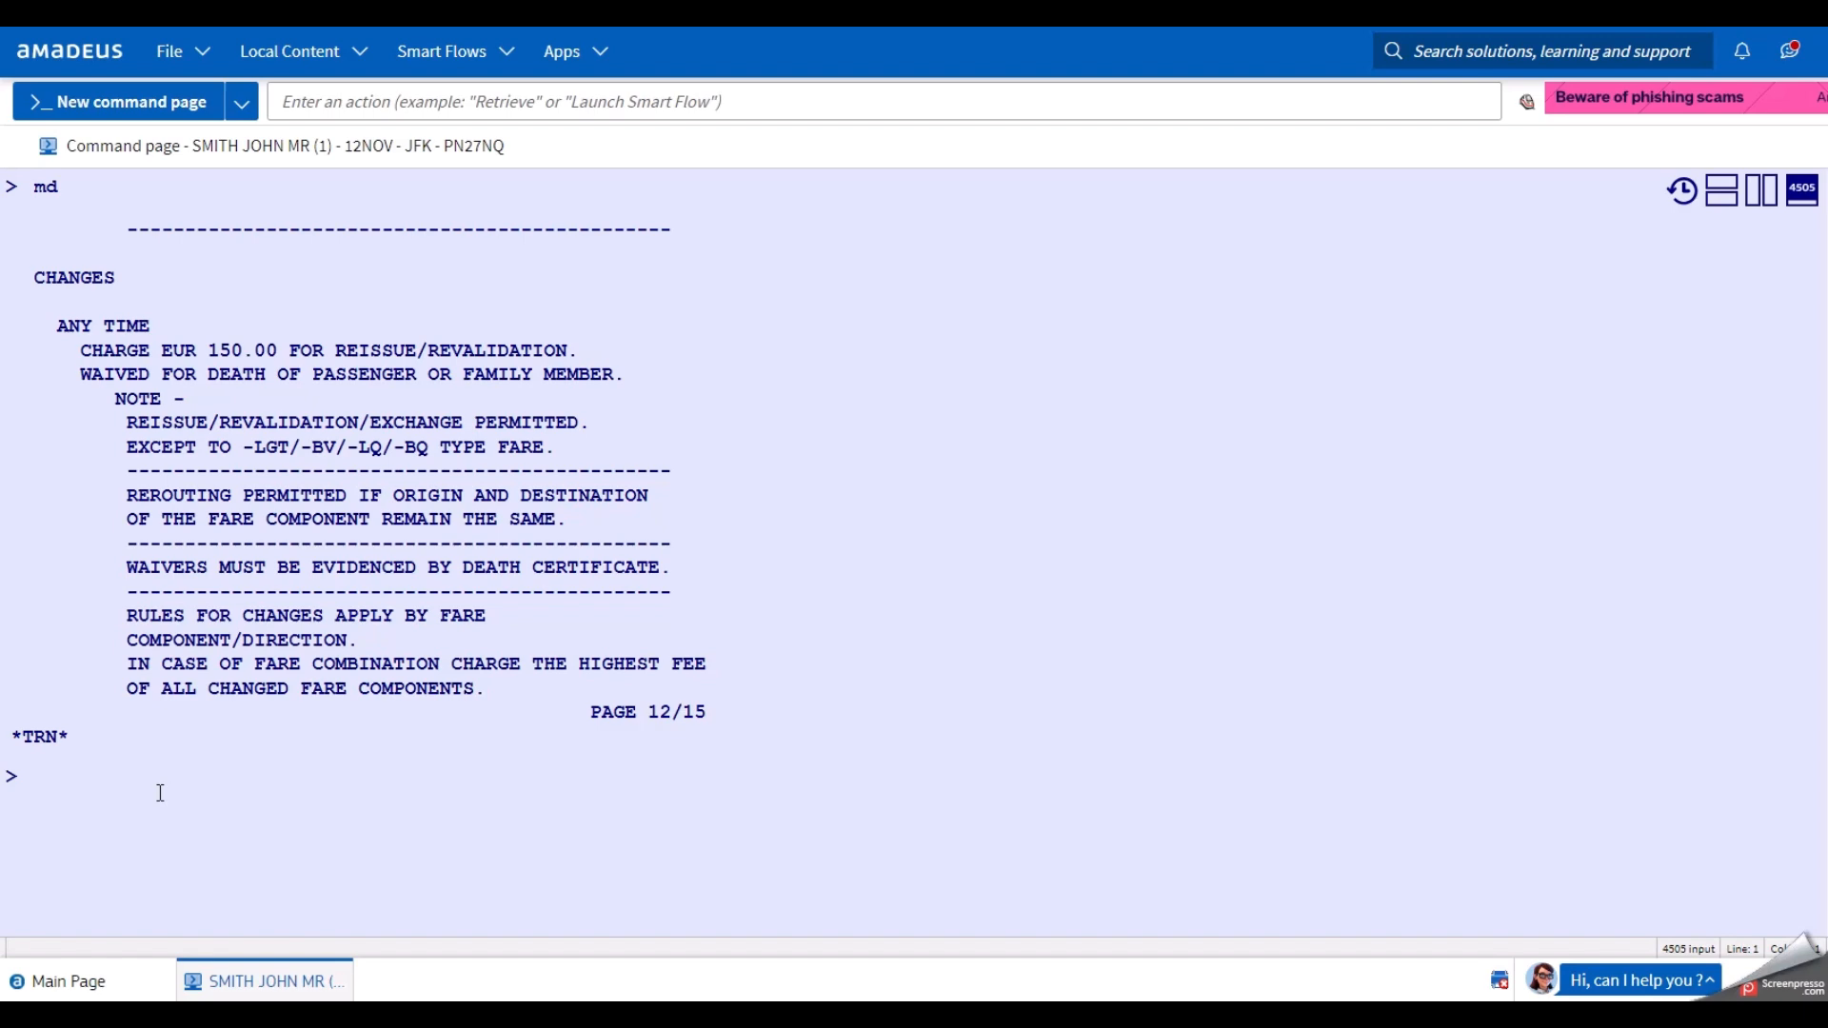
Redisplay the PNR with RT, showing both Lufthansa flights, contacts and FP NONREF.
type("rt")
key("Return")
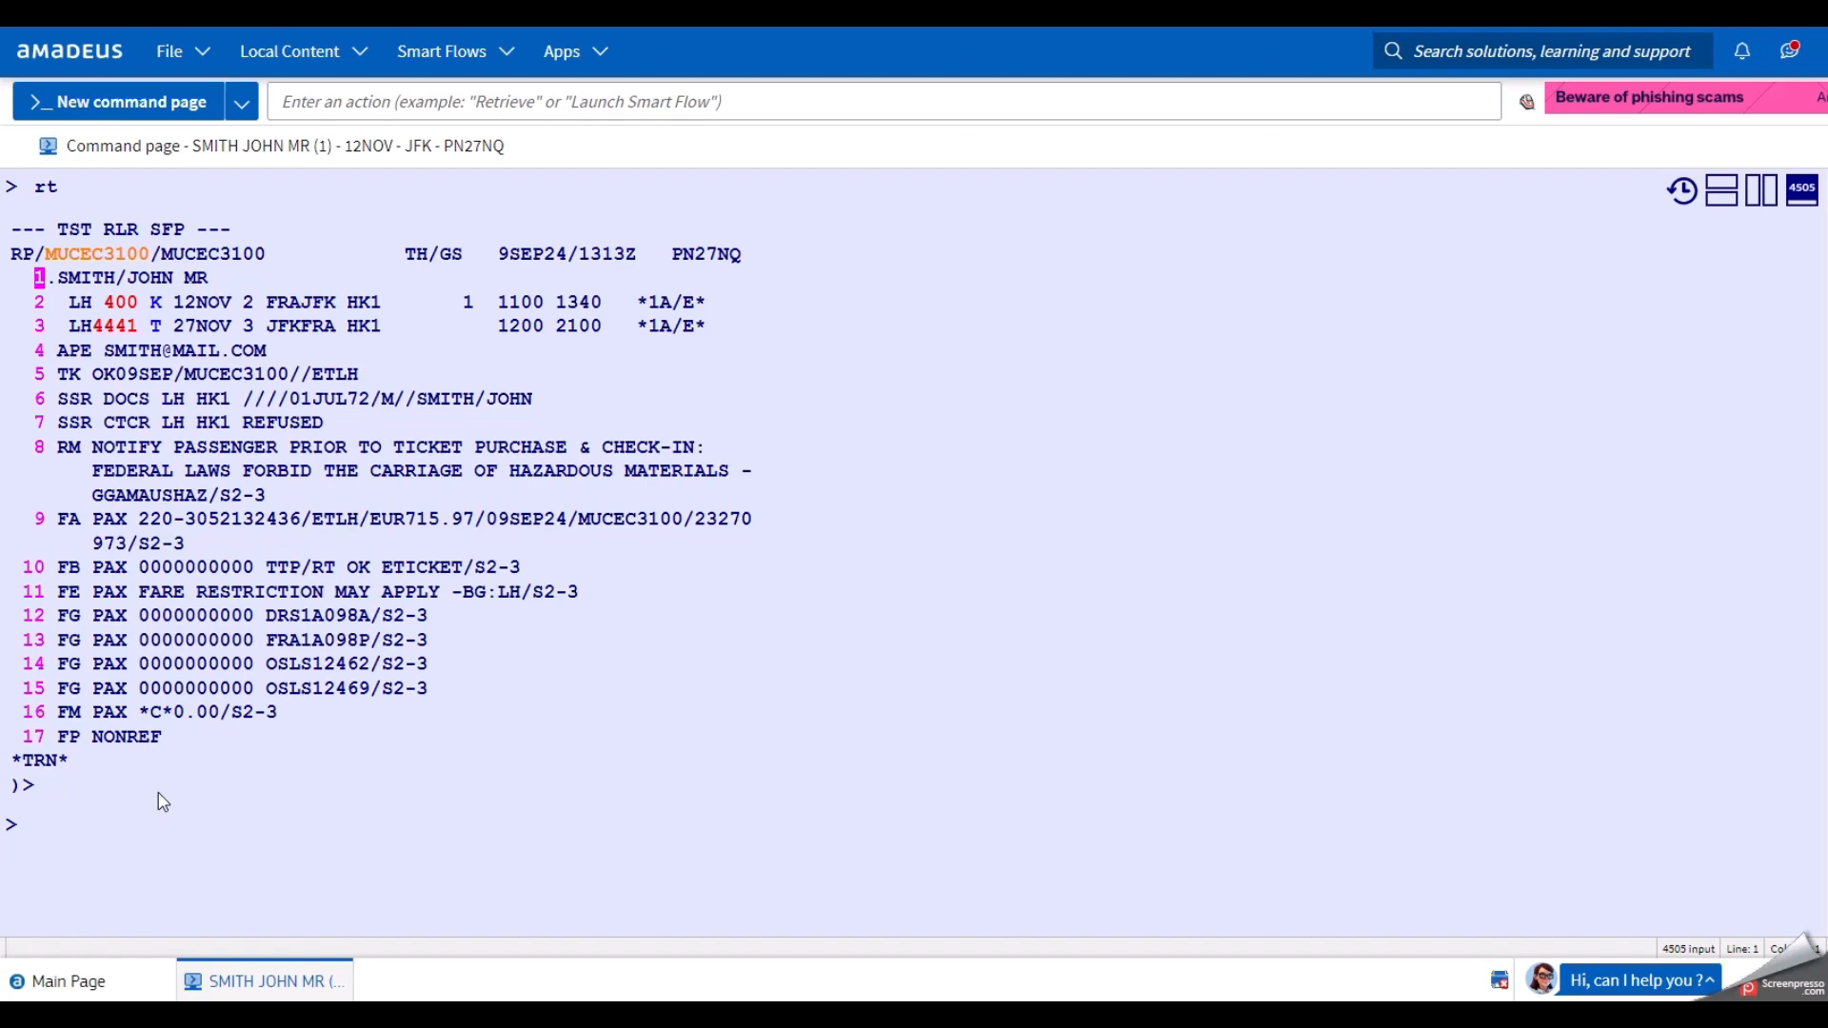
left_click(166, 862)
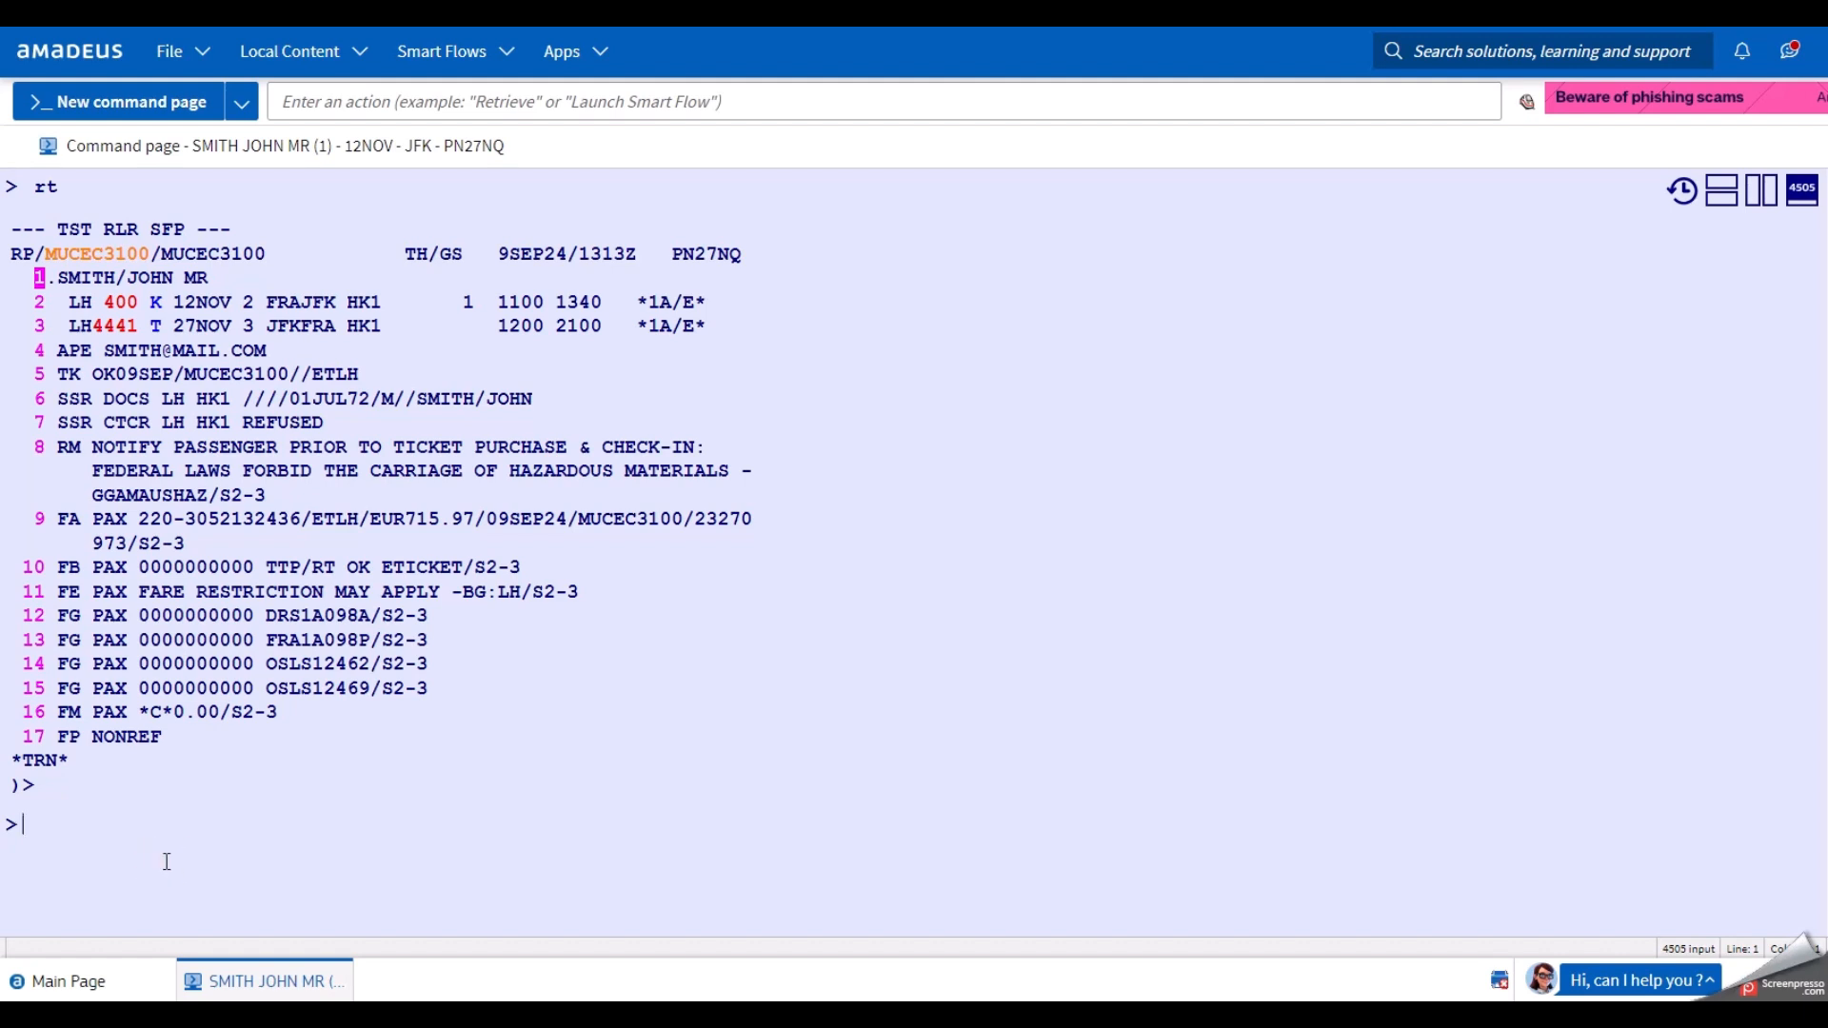